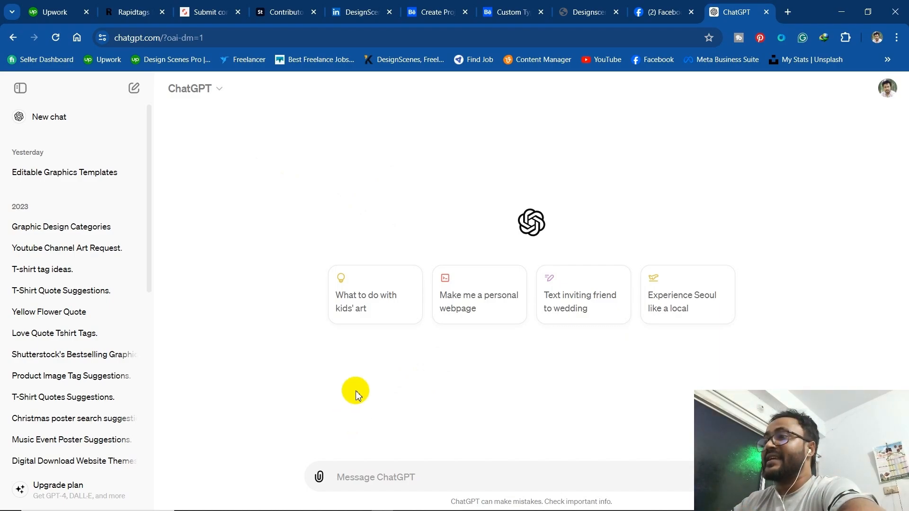
Send the greeting "Hi" to ChatGPT to open a new conversation
click(387, 477)
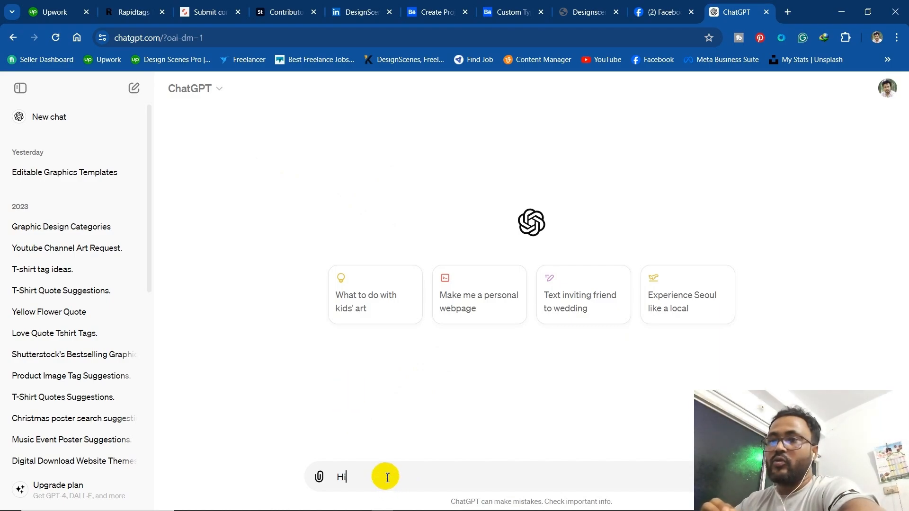
key(Return)
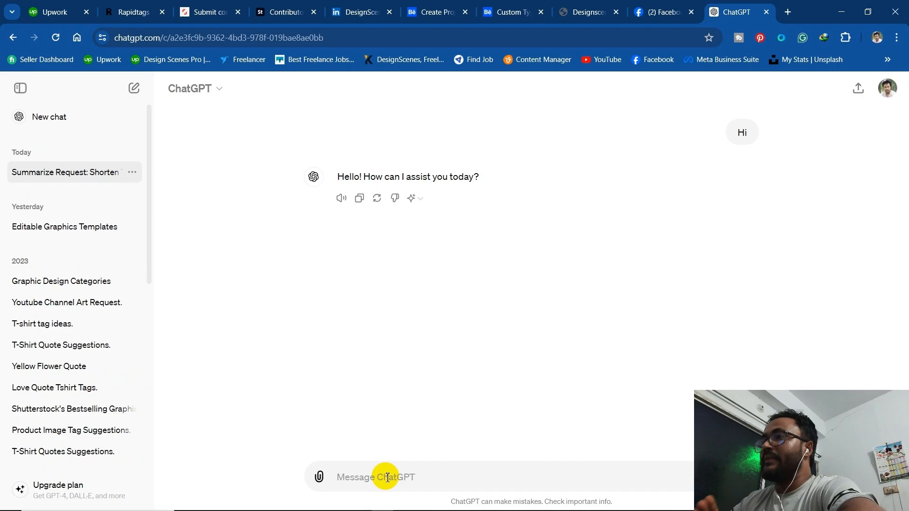
text(I want to)
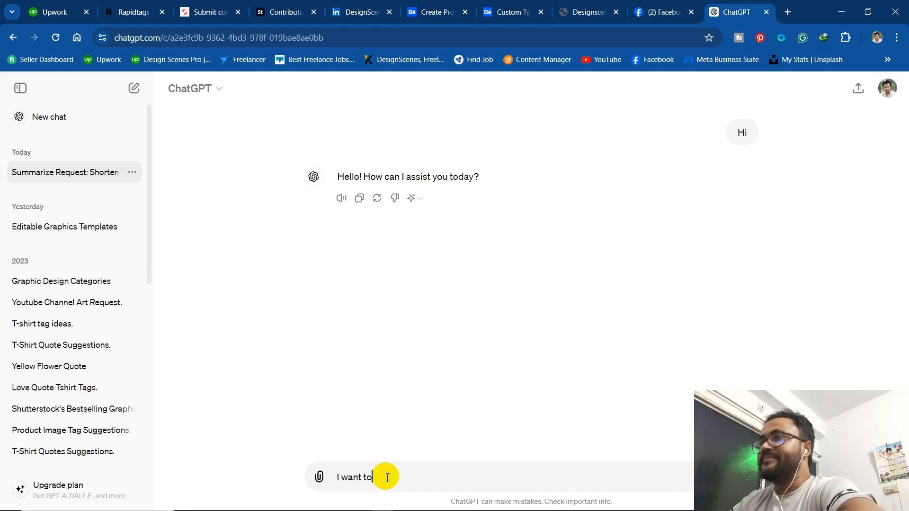
text( design)
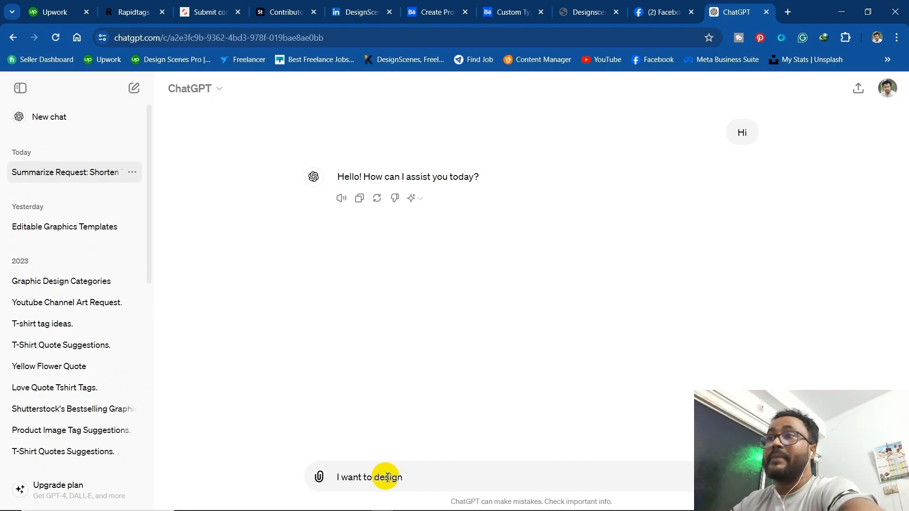
text( some this)
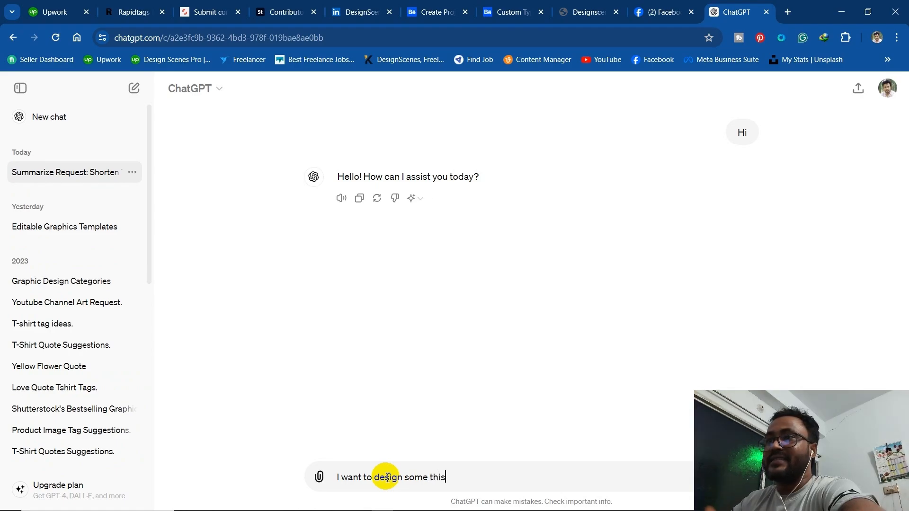
key(BackSpace)
key(BackSpace)
key(BackSpace)
key(BackSpace)
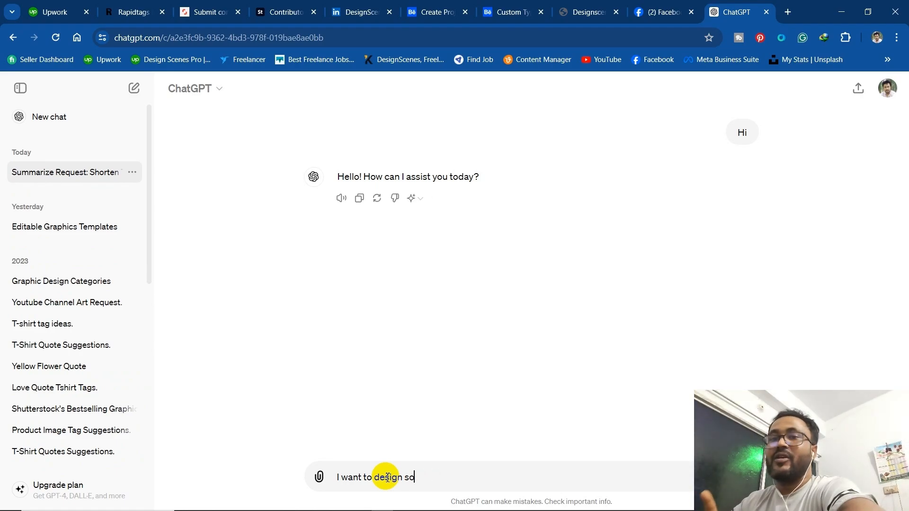
key(BackSpace)
key(BackSpace)
key(BackSpace)
key(BackSpace)
key(BackSpace)
key(BackSpace)
key(BackSpace)
key(BackSpace)
key(BackSpace)
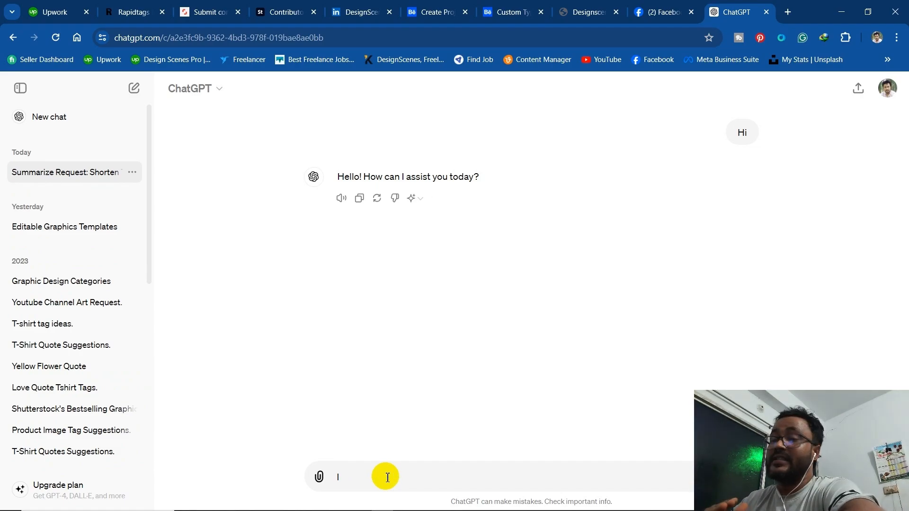
Send the prompt "I am a t-shirt designer. I want to design some tshirt about father's day. Can you write some quote about fathers day?"
text(shirt designe)
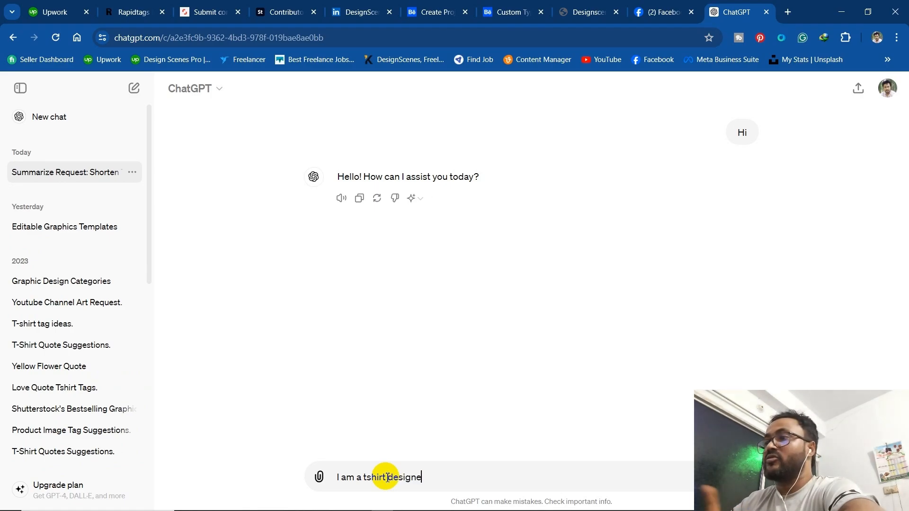
text(r)
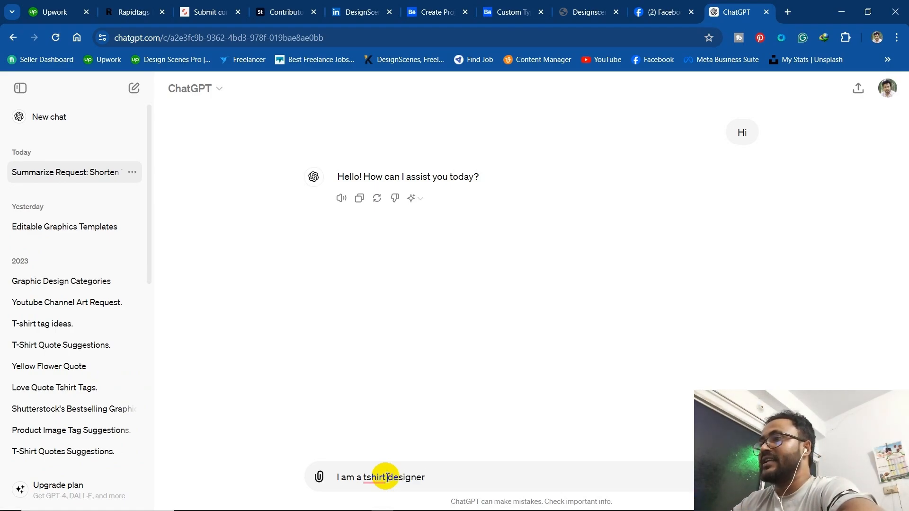
text(, I)
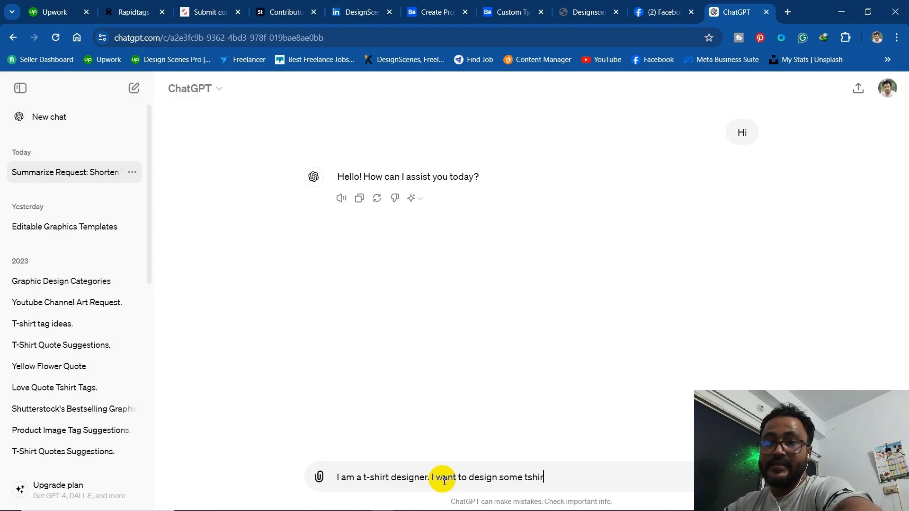
text(t about)
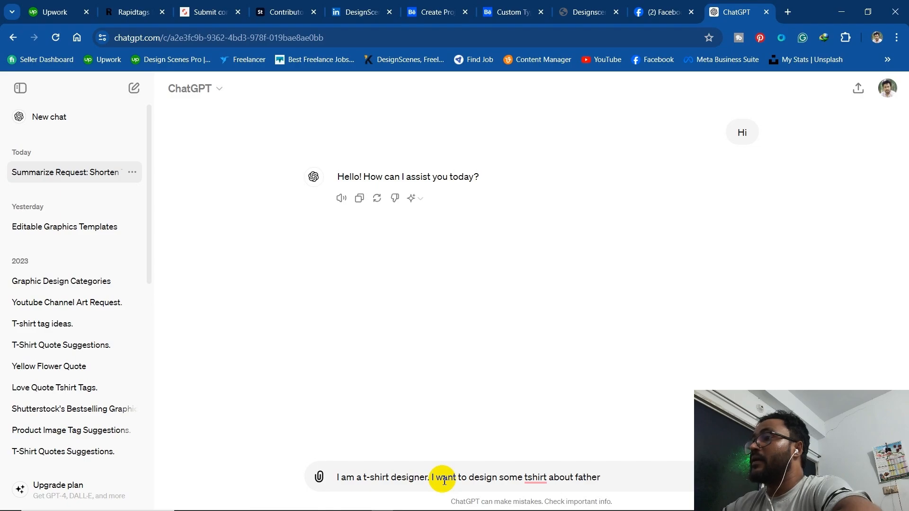
text(father's day. Can you write)
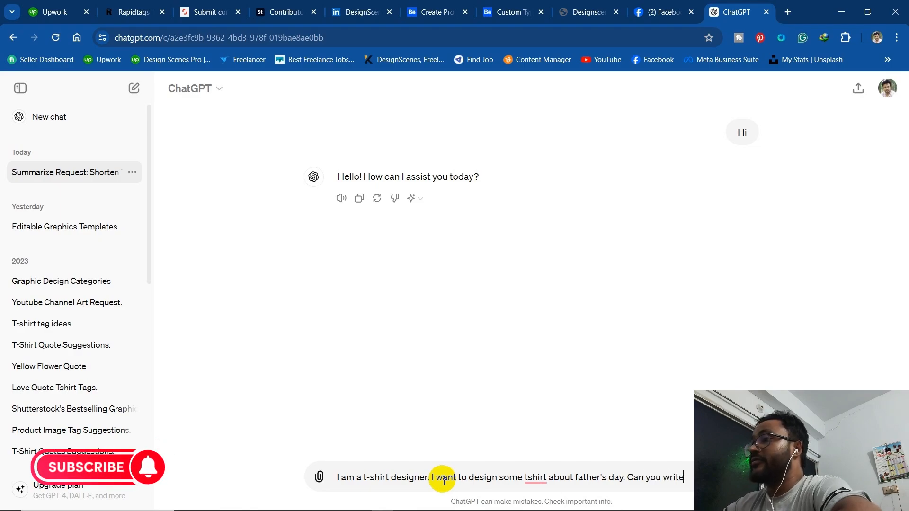
text(me quote)
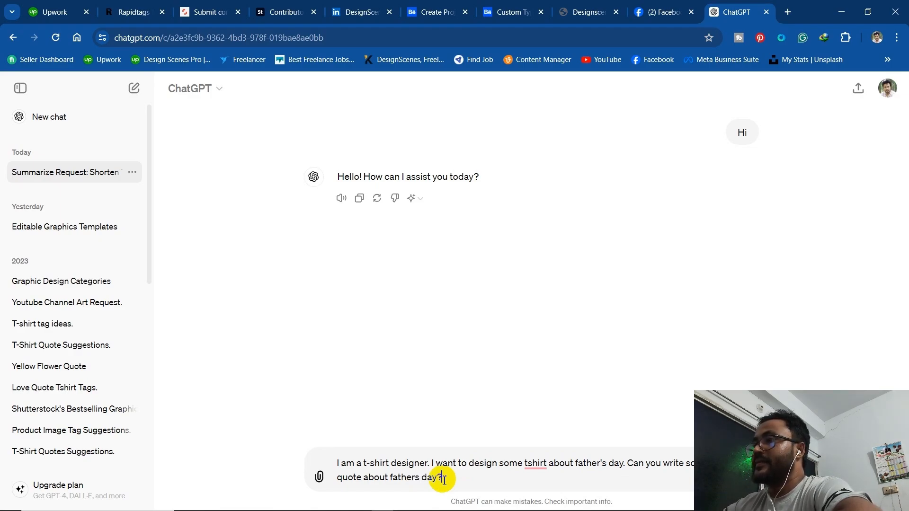
key(Return)
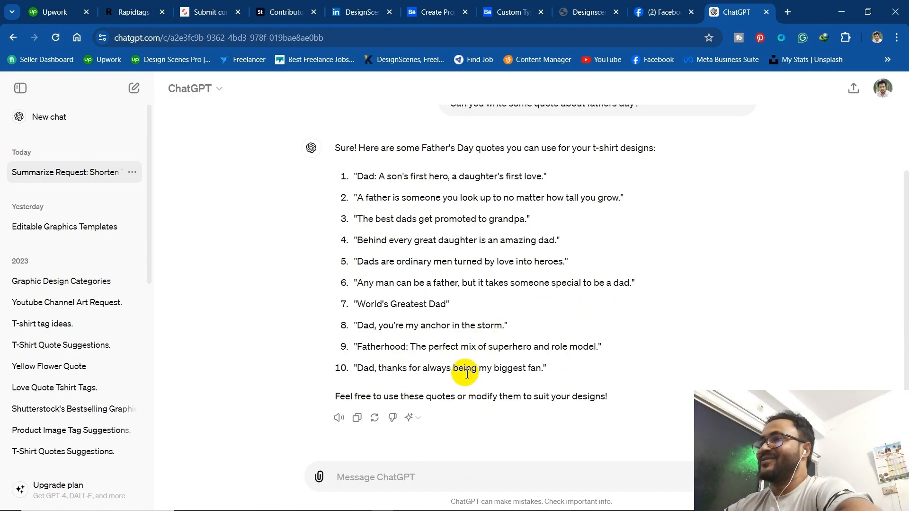
Read through the suggested Father's Day quotes, focusing on the first few in the list
drag(392, 177, 522, 177)
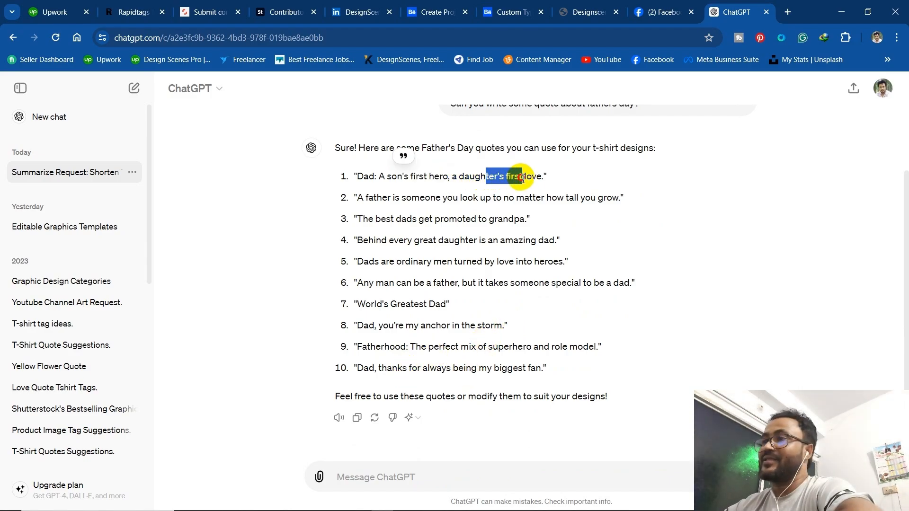
click(549, 178)
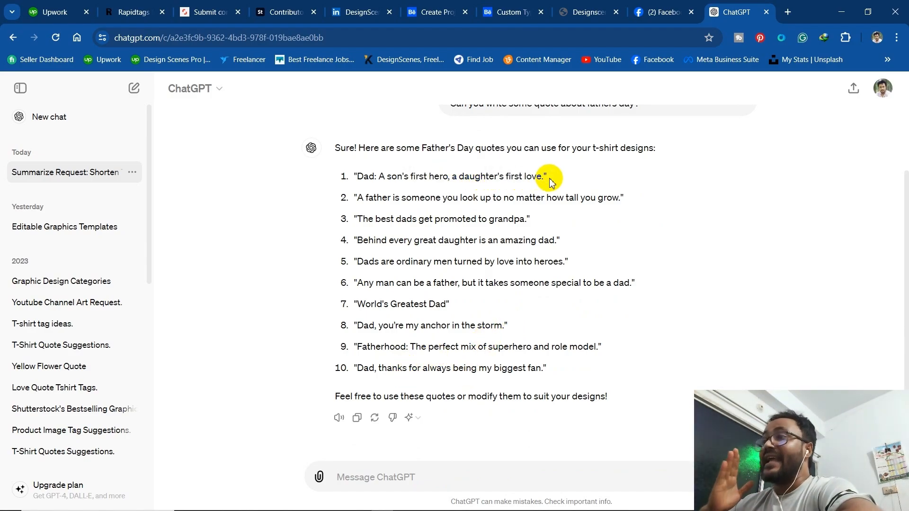
drag(393, 176, 419, 179)
click(448, 180)
click(457, 180)
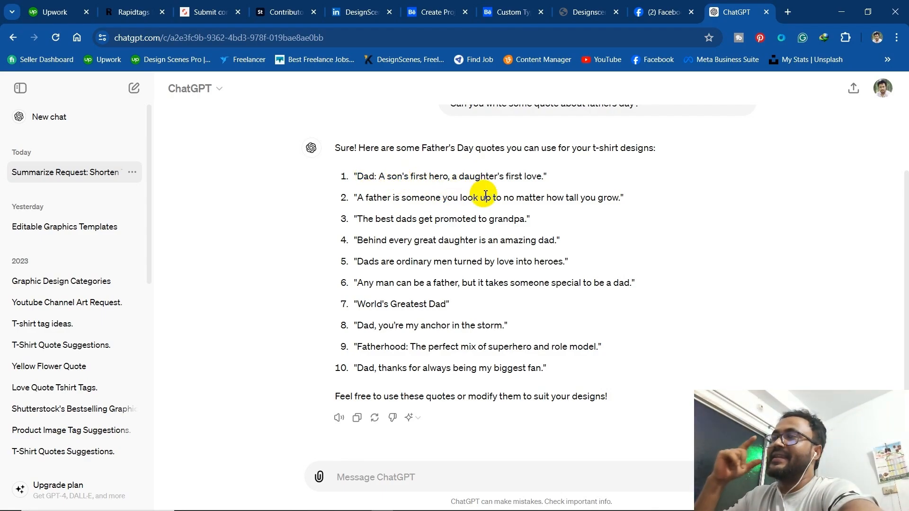
drag(434, 219, 510, 199)
click(560, 208)
click(575, 200)
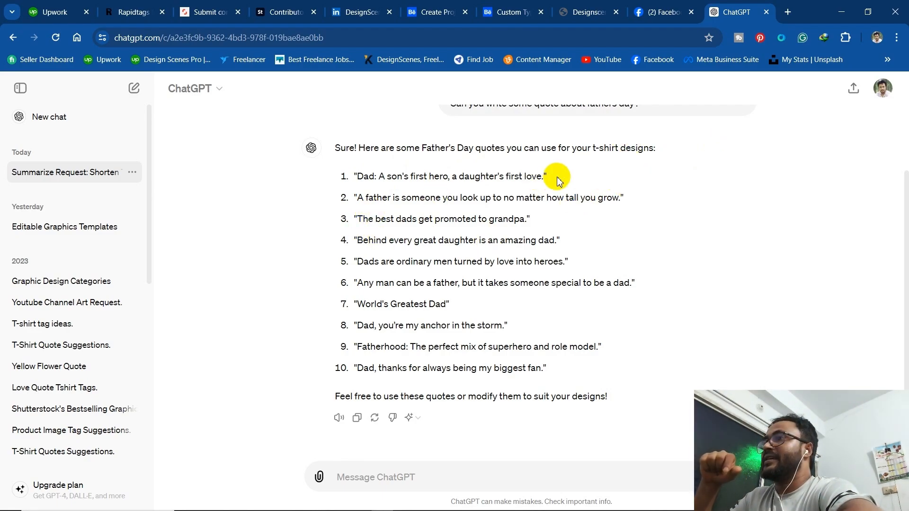
Search Google for "fathers day tshirt" in a new browser tab and show the image results
click(788, 12)
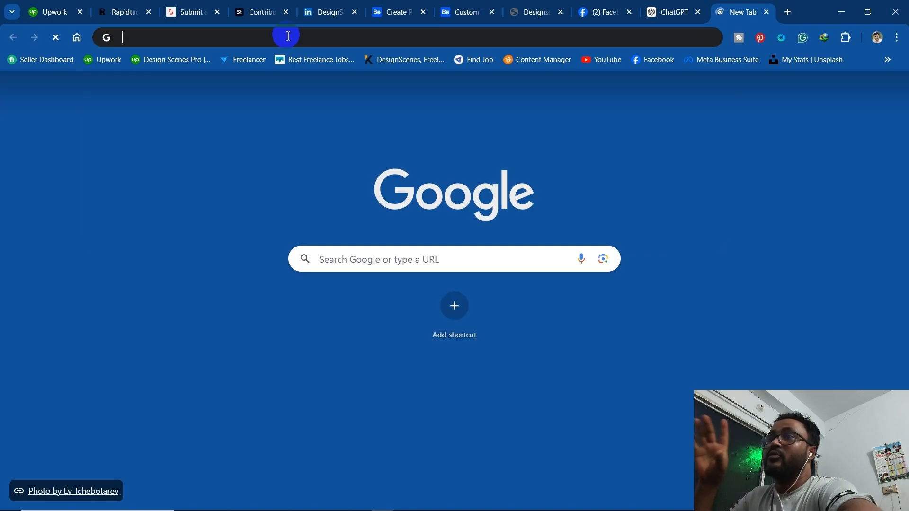
click(287, 36)
text(fathe)
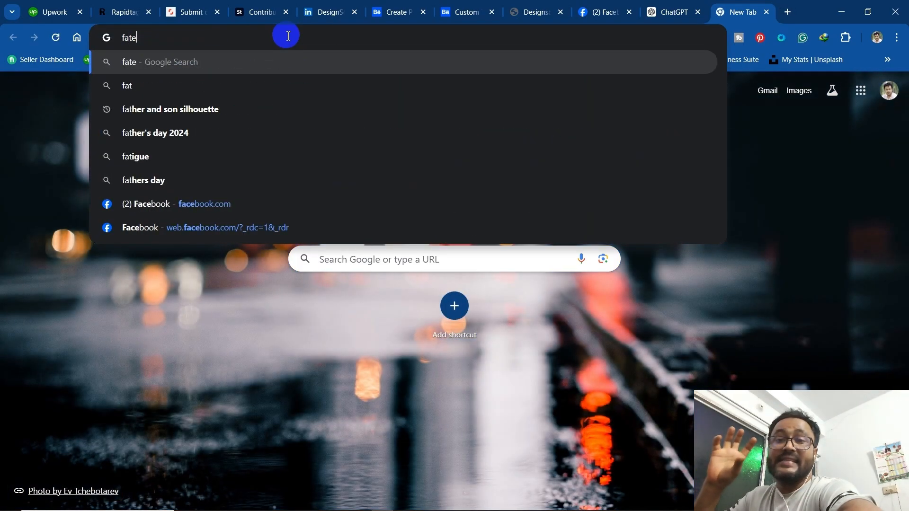
key(BackSpace)
text(hers)
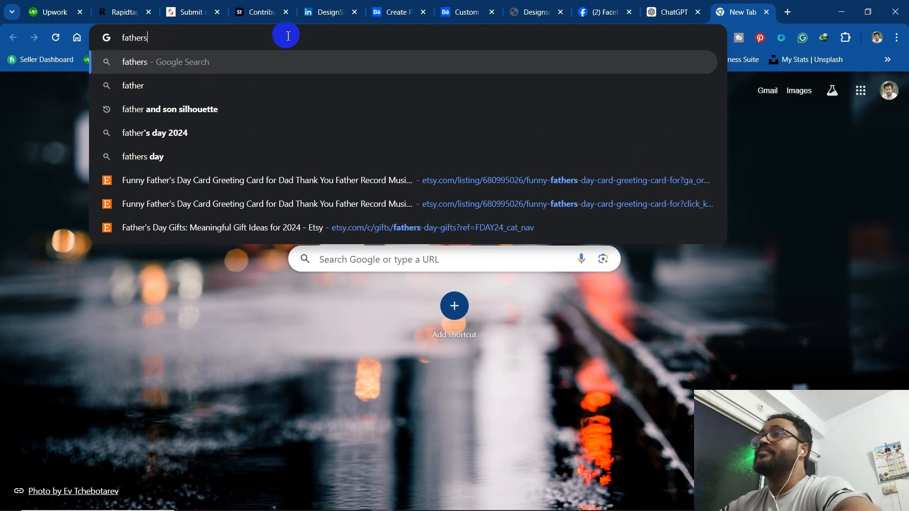
text( day tshirt)
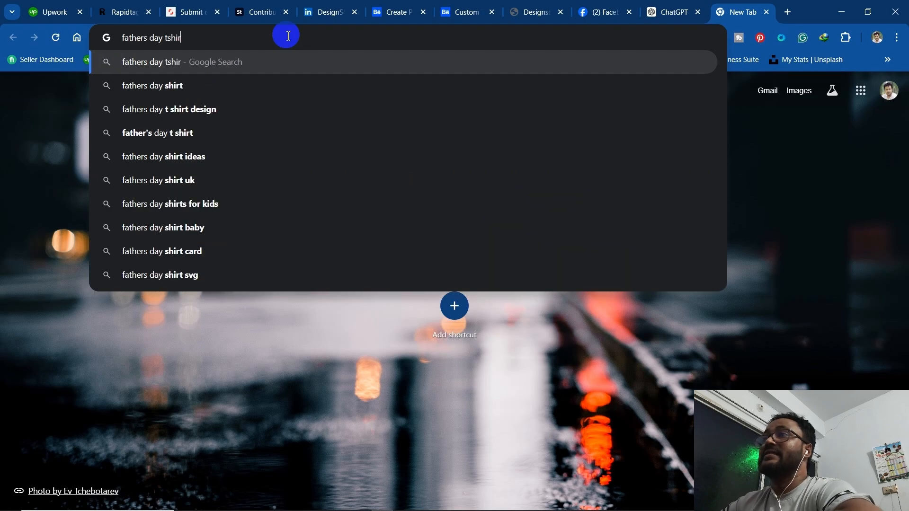
key(Return)
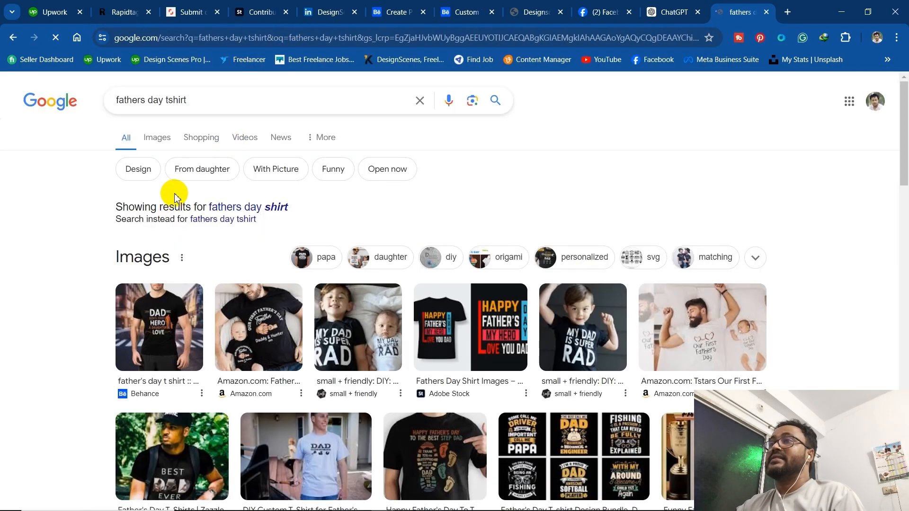
click(155, 140)
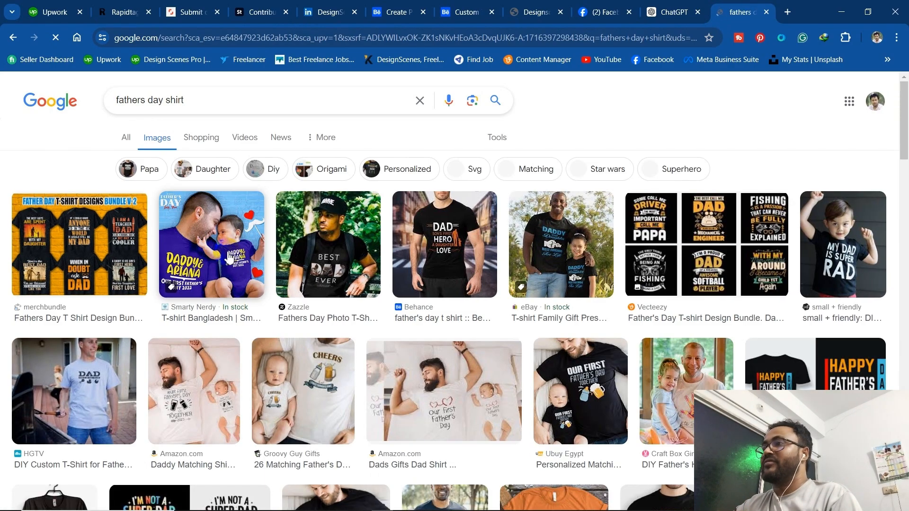
Preview Father's Day shirt designs in the image results and copy the Adobe Stock "Happy Father's Day My Hero Love You Dad" image
click(75, 242)
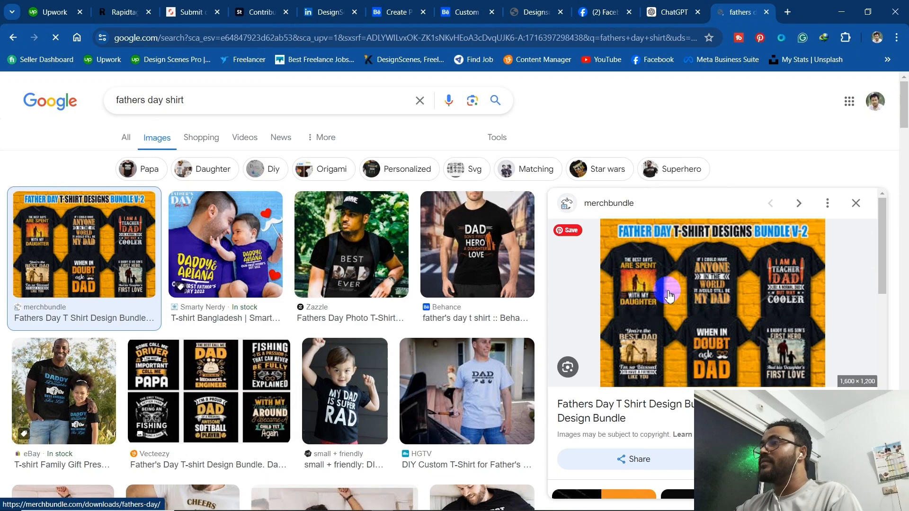
scroll(679, 319, down, 1)
scroll(681, 322, up, 1)
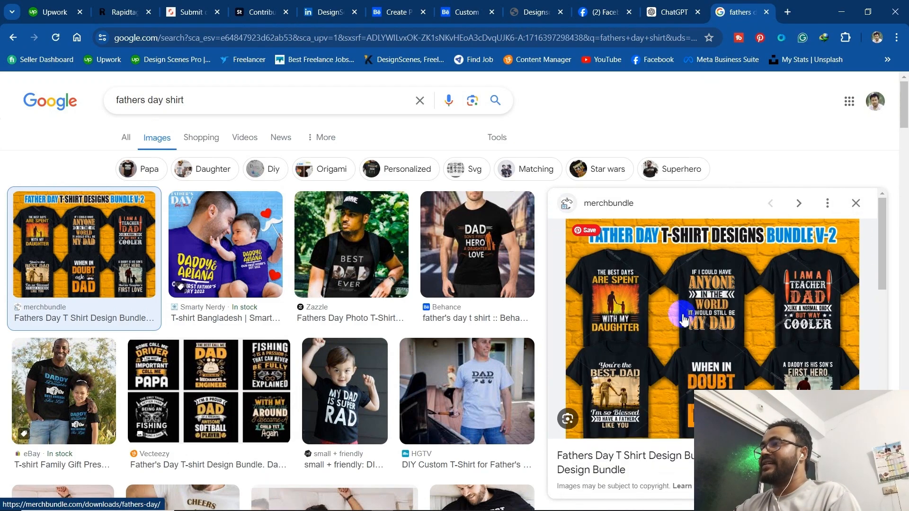
scroll(682, 342, down, 1)
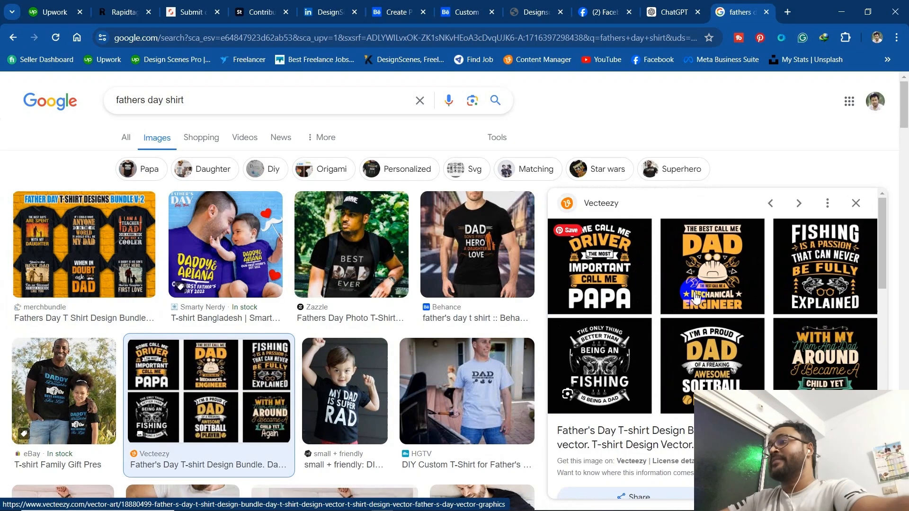
scroll(595, 292, down, 5)
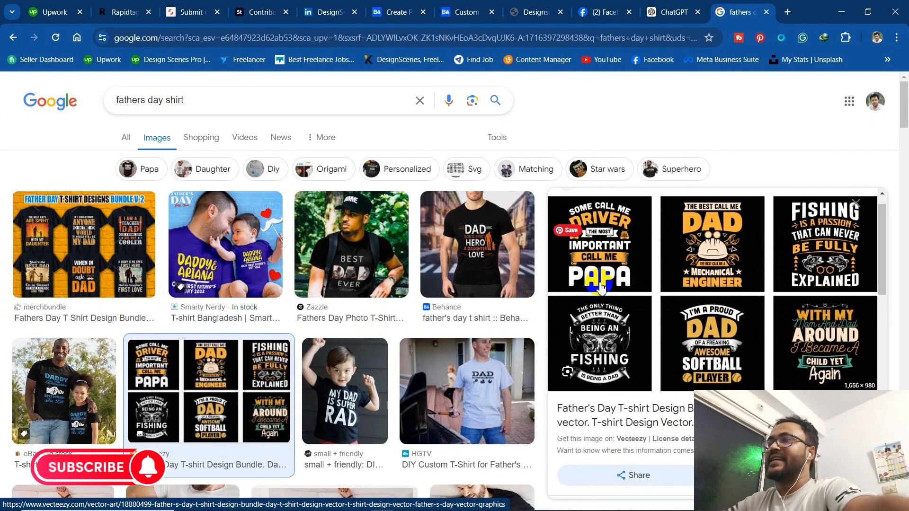
scroll(348, 341, down, 4)
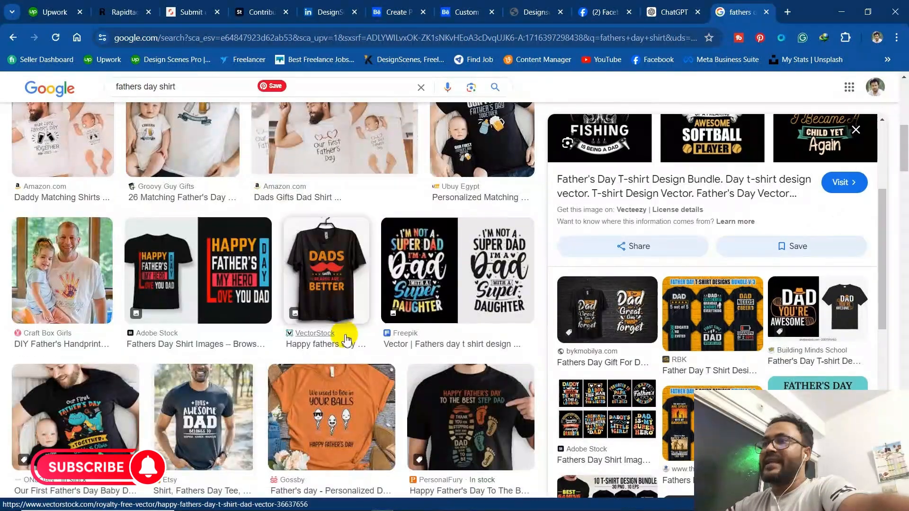
click(218, 270)
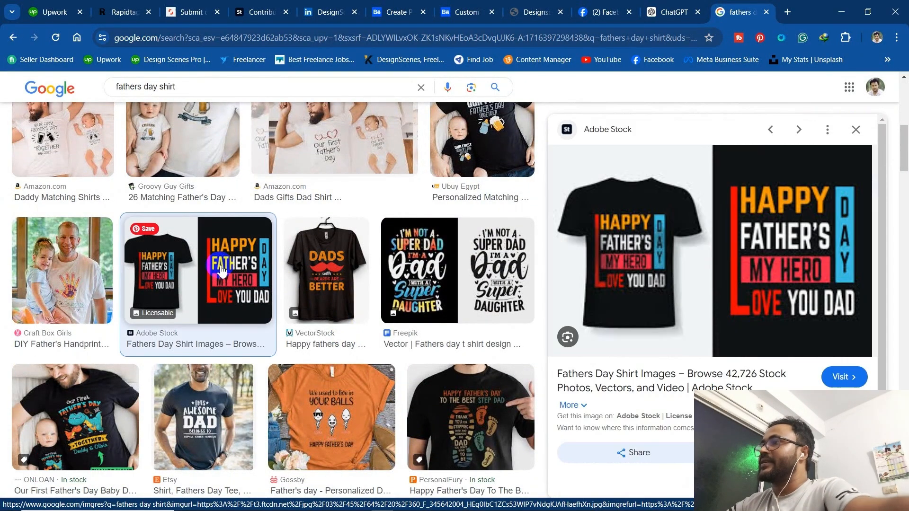
right_click(722, 248)
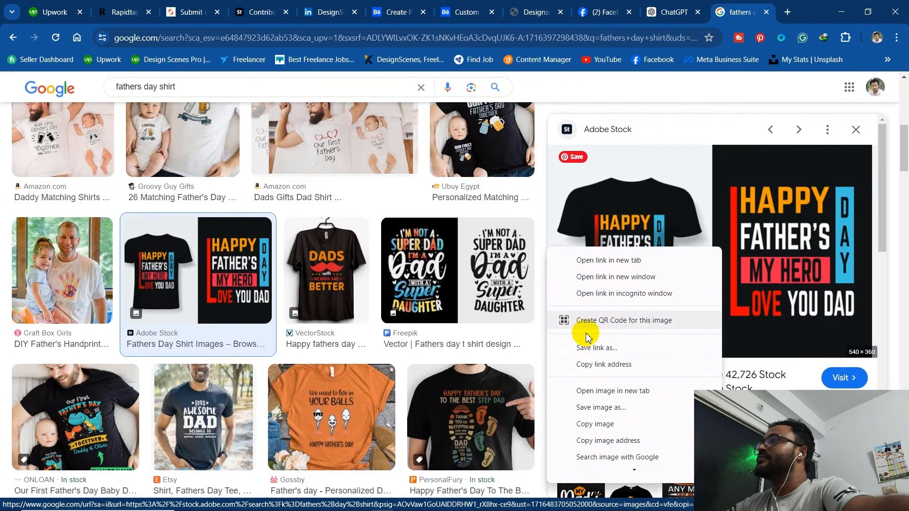
click(614, 425)
Switch to Adobe Illustrator and bring up the Untitled-2 document with the DAD lettering and T-shirt reference image
click(841, 11)
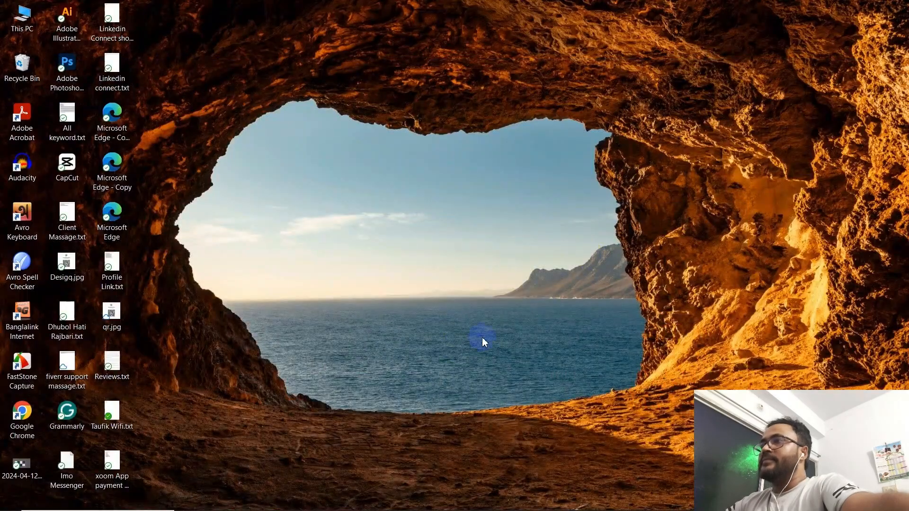
click(491, 503)
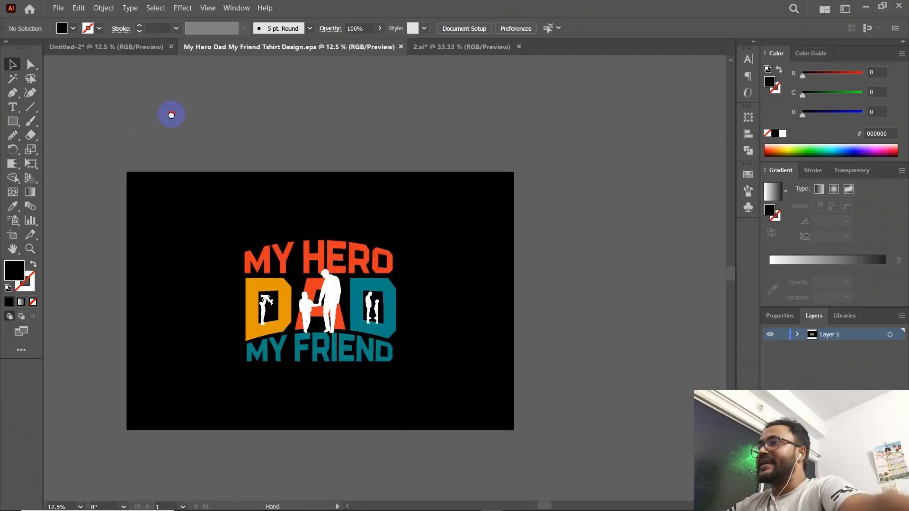
click(101, 46)
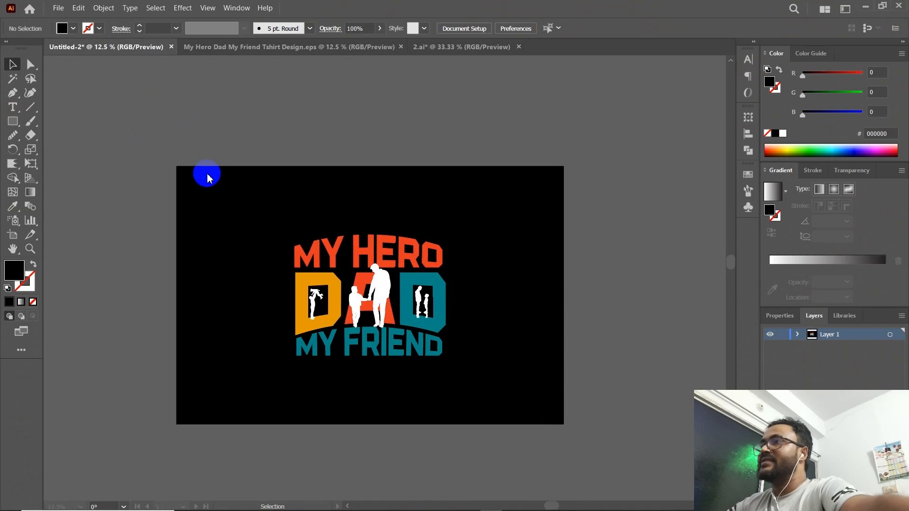
scroll(254, 199, down, 10)
scroll(254, 199, left, 3)
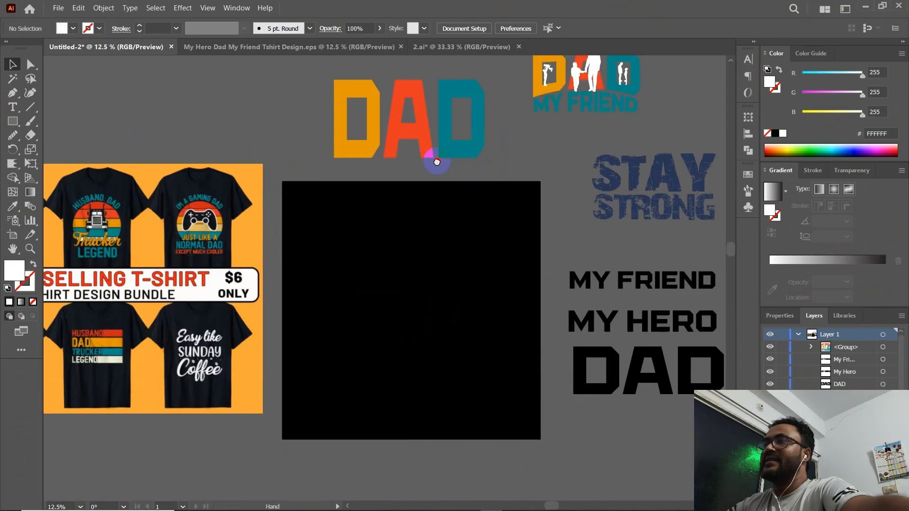
Paste the copied Father's Day shirt image, enlarge it, and place it beneath the orange T-shirt bundle reference
key(ctrl+v)
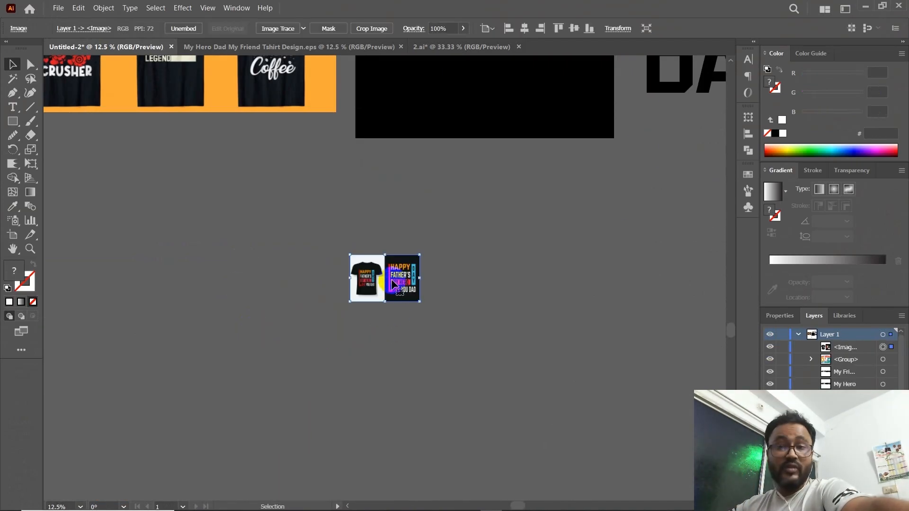
drag(398, 284, 369, 379)
drag(322, 213, 240, 193)
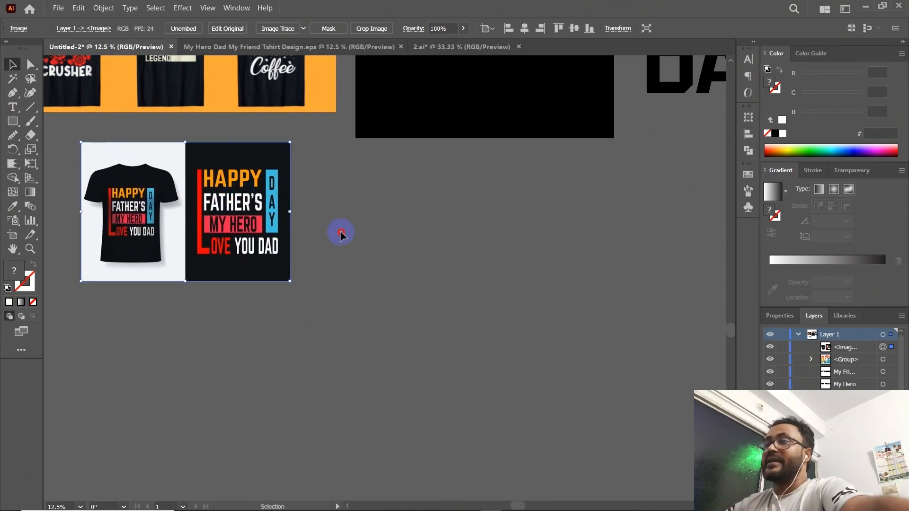
click(335, 304)
scroll(335, 304, up, 5)
drag(374, 259, 355, 302)
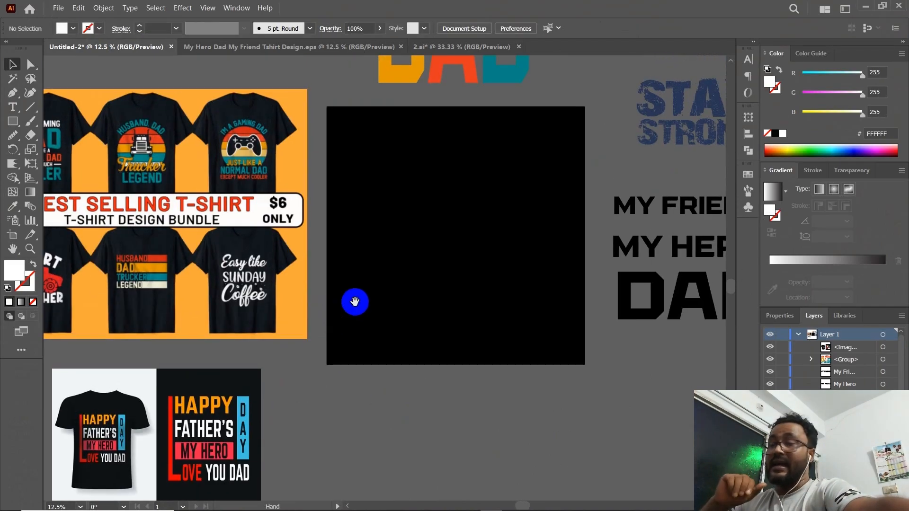
drag(452, 284, 420, 286)
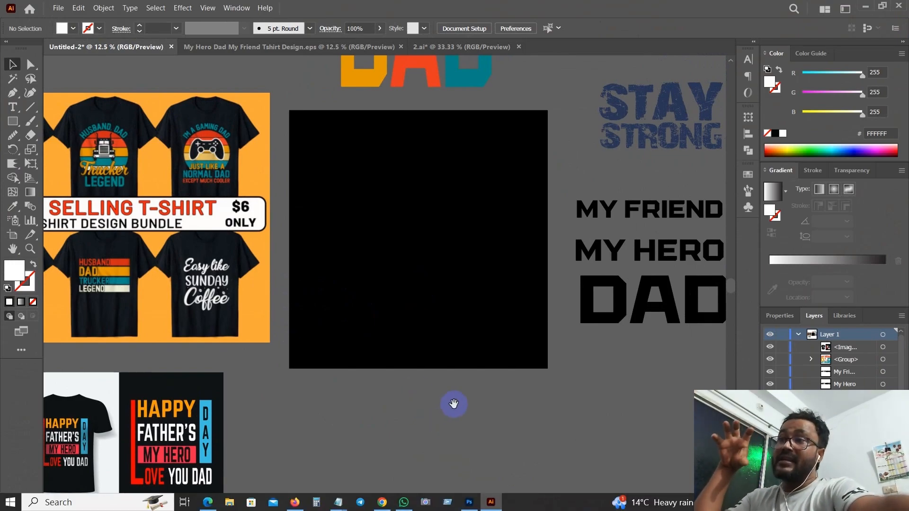
scroll(454, 404, down, 1)
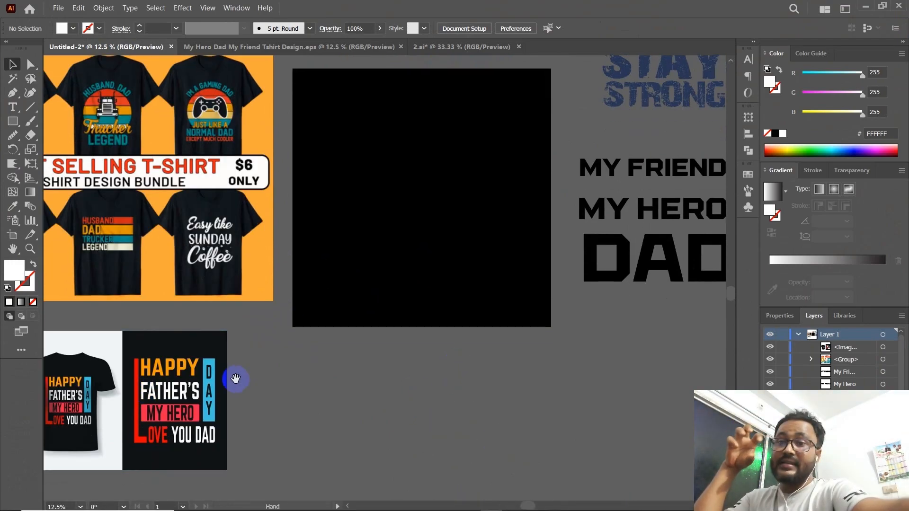
scroll(385, 369, left, 3)
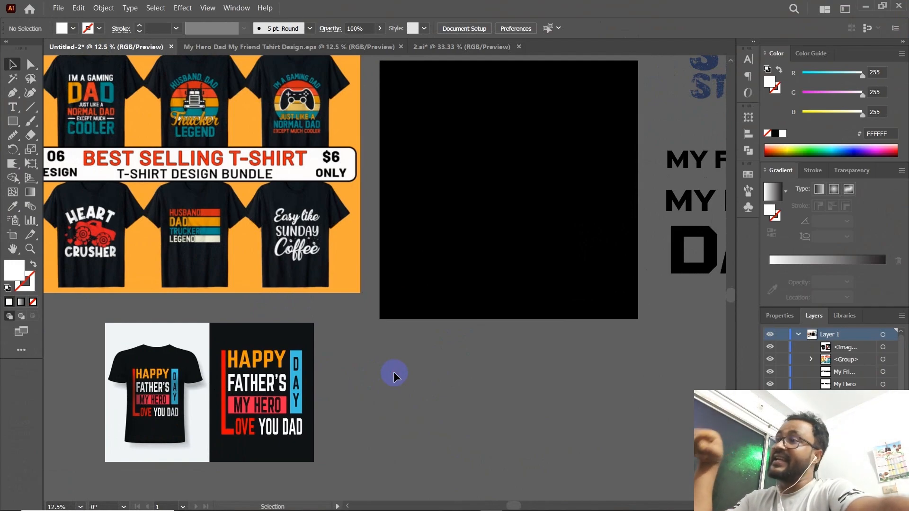
scroll(393, 374, up, 2)
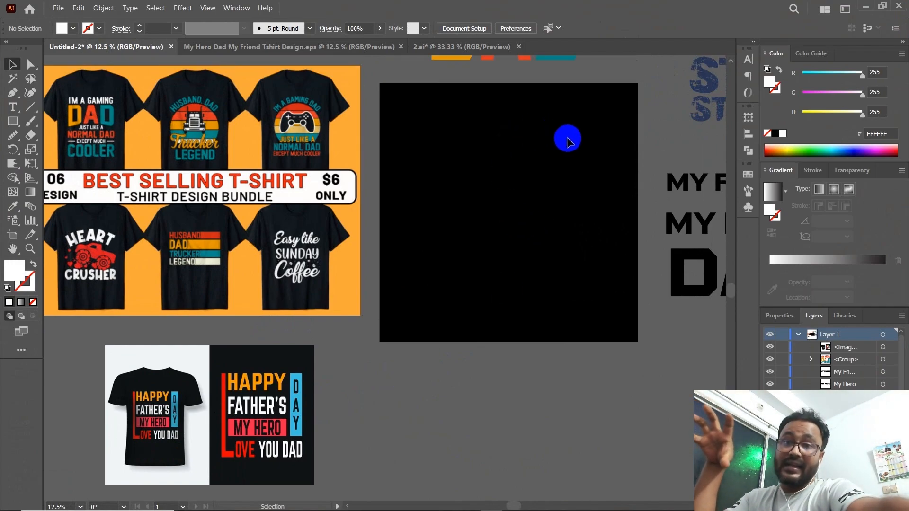
drag(500, 226, 509, 232)
drag(479, 164, 532, 251)
drag(517, 176, 521, 213)
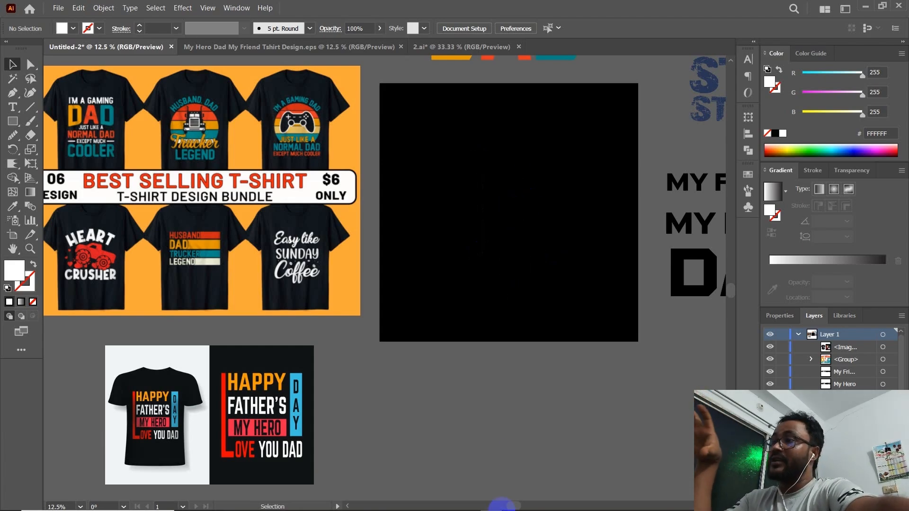
Switch to the ChatGPT conversation in the browser and copy the word "Dad" from the first quote
mouse_move(503, 510)
click(382, 502)
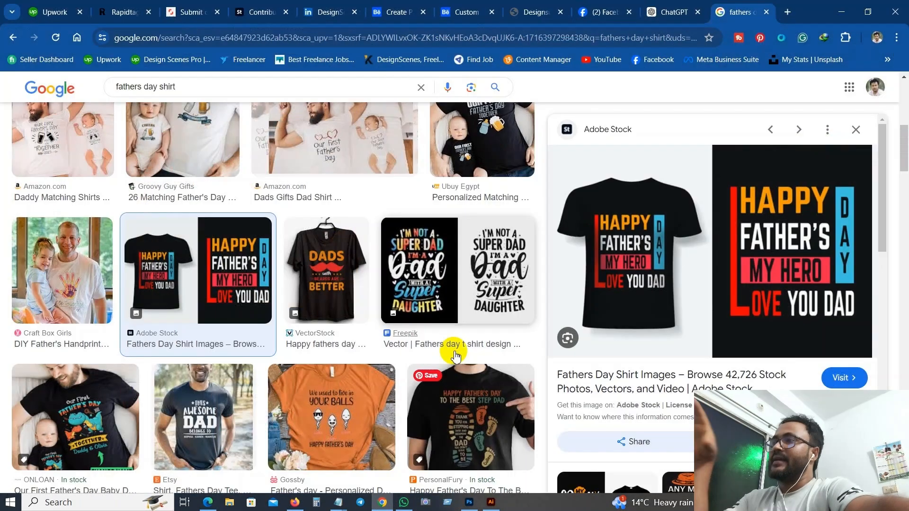
click(672, 11)
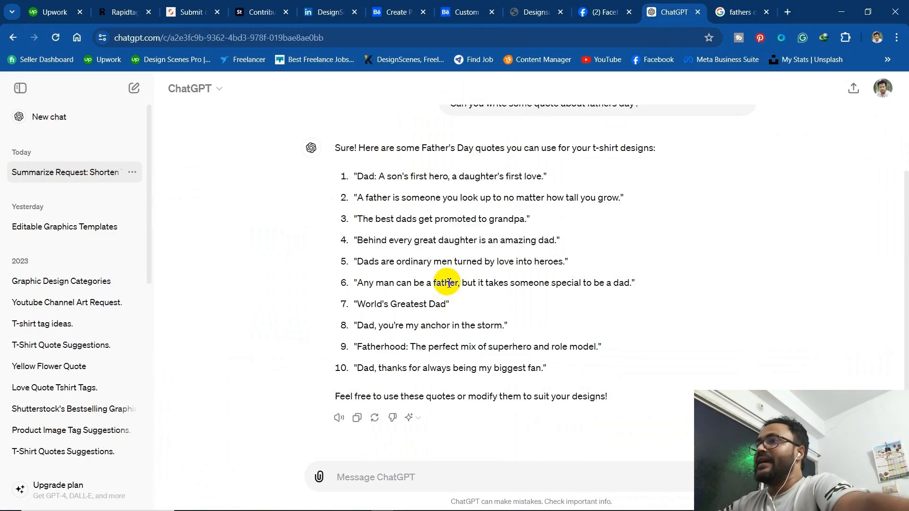
scroll(381, 282, down, 3)
scroll(386, 270, up, 1)
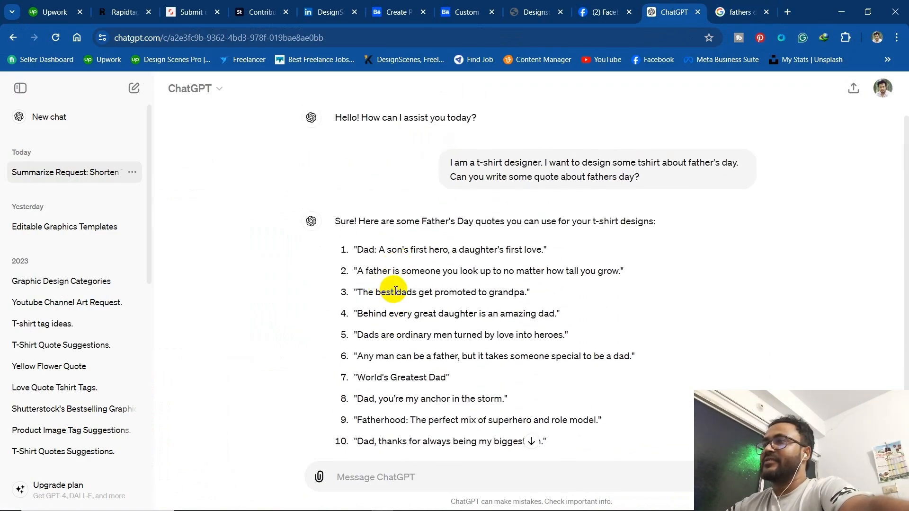
drag(391, 295, 424, 295)
click(461, 293)
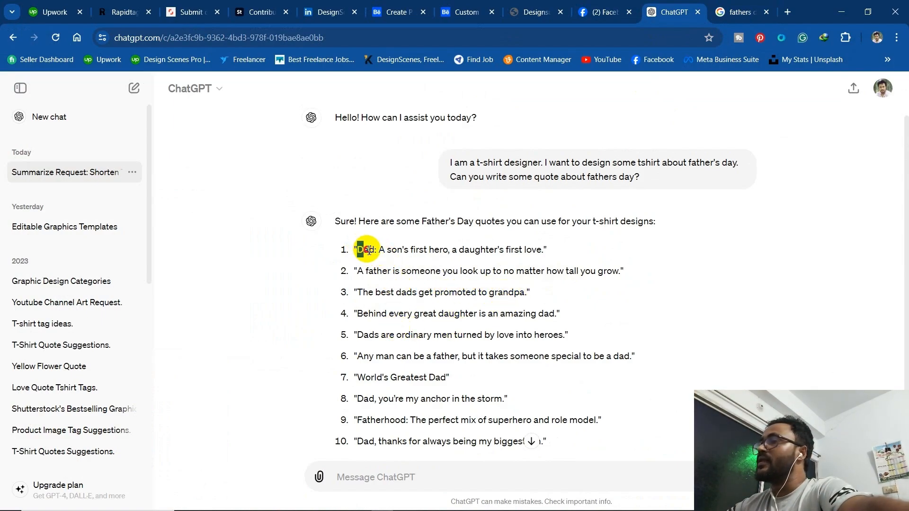
drag(359, 248, 376, 251)
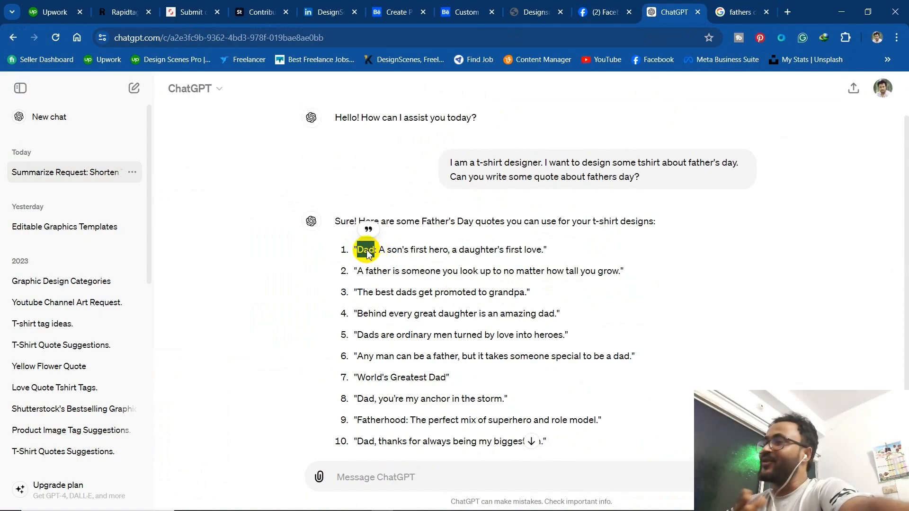
right_click(368, 251)
click(419, 260)
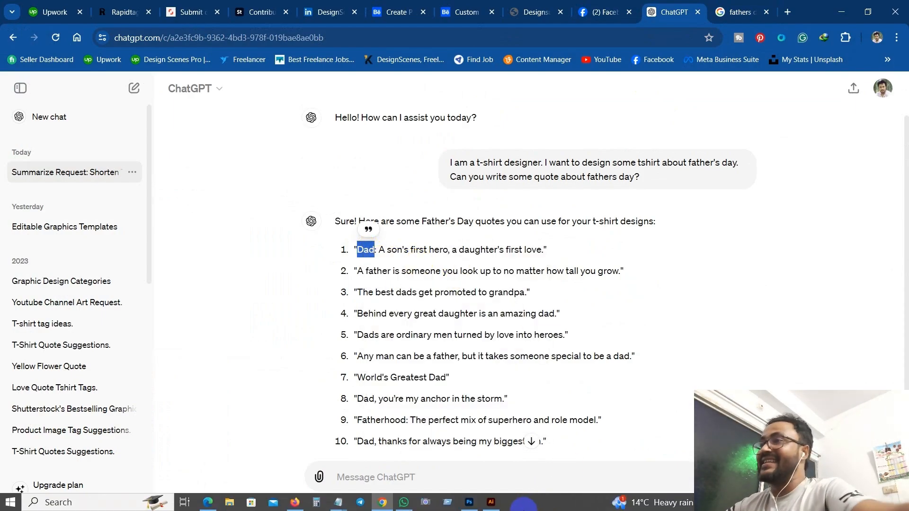
Switch to Illustrator and add the point text "Dad" on the black square
click(492, 503)
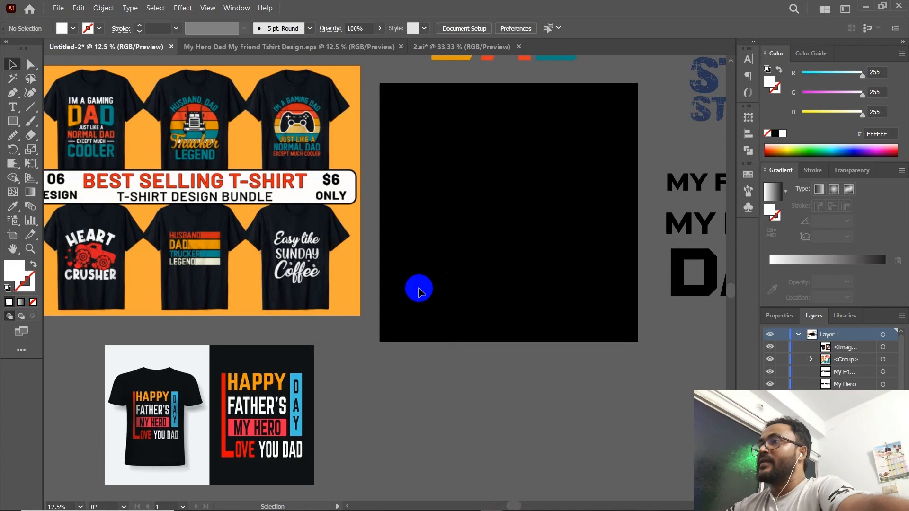
key(t)
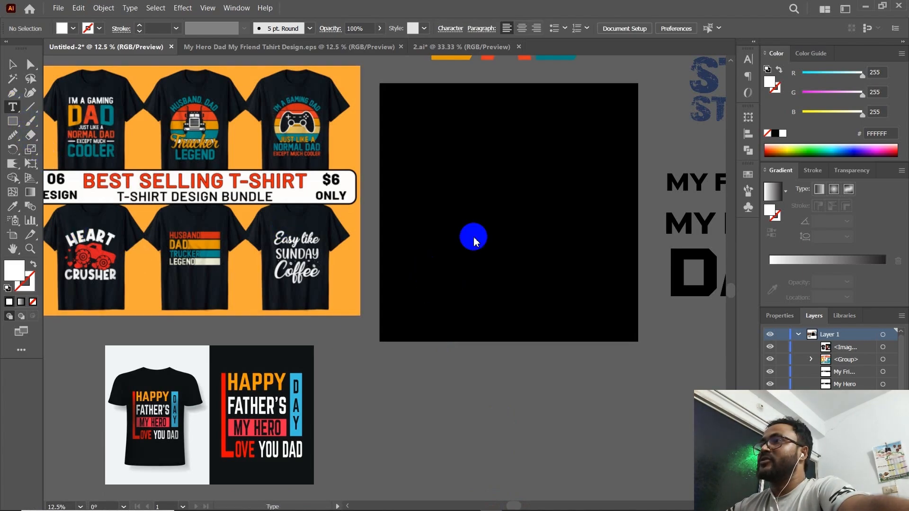
drag(468, 192, 432, 203)
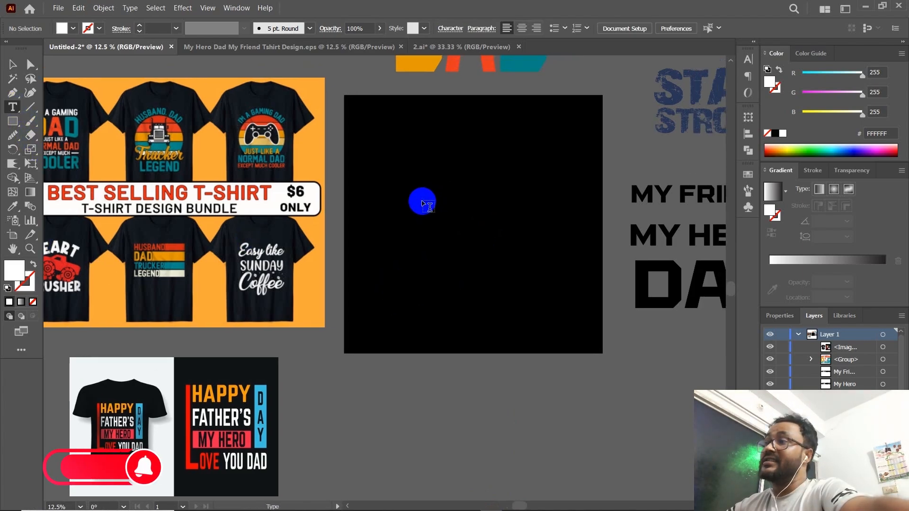
click(422, 202)
text(Dad)
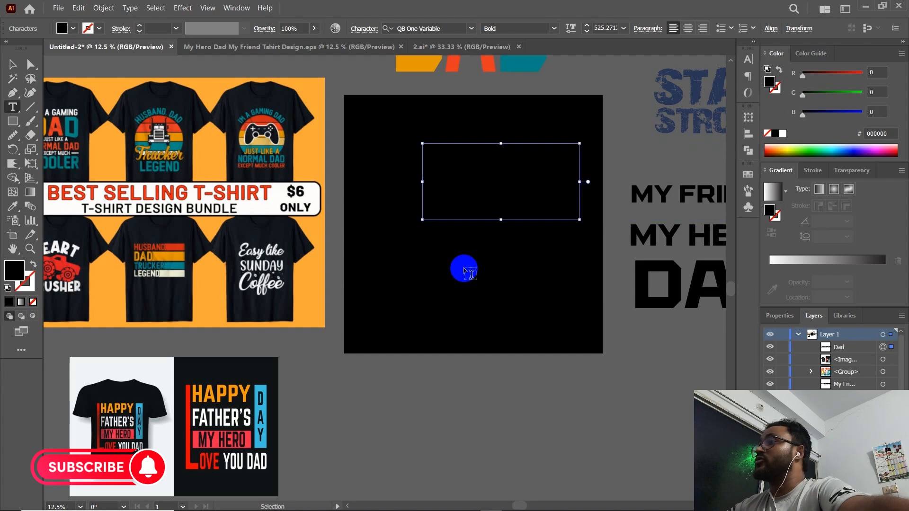
Fill the new DAD text with white and move it to the upper middle of the black square
click(12, 70)
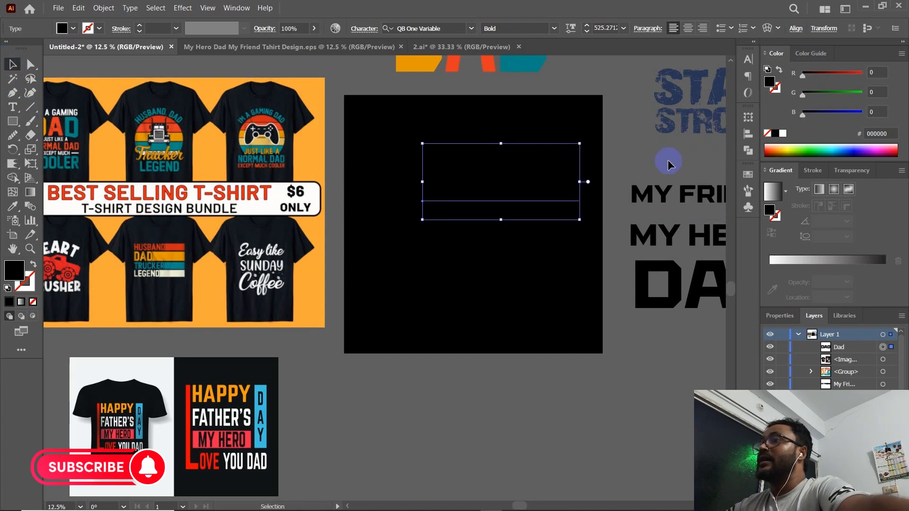
click(783, 133)
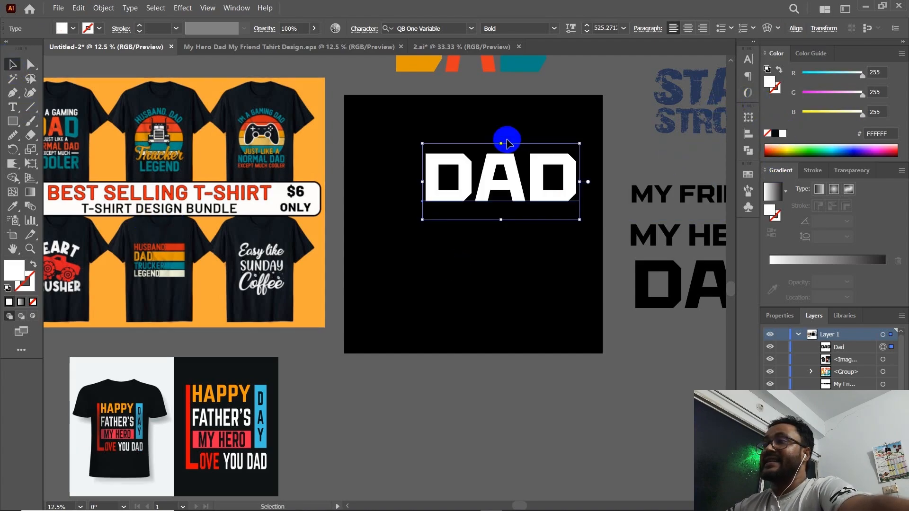
drag(522, 190, 489, 205)
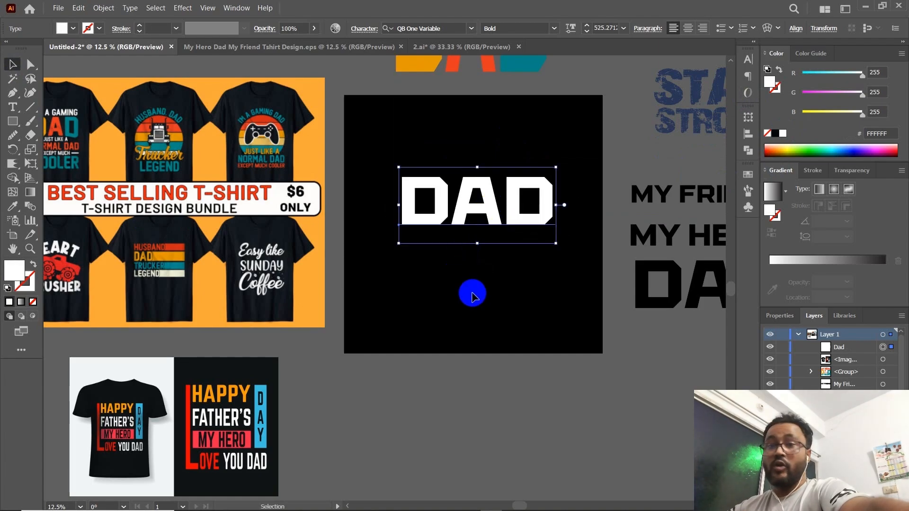
click(513, 270)
Enlarge the white DAD text to about 596 pt and shift it slightly down on the black square
drag(533, 272, 446, 286)
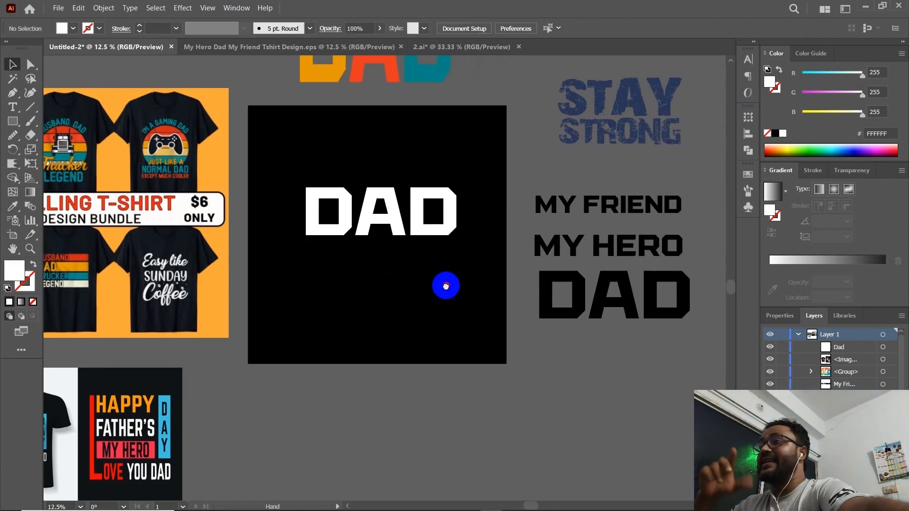
mouse_move(392, 298)
mouse_down()
mouse_move(401, 298)
mouse_move(363, 316)
mouse_up()
click(401, 232)
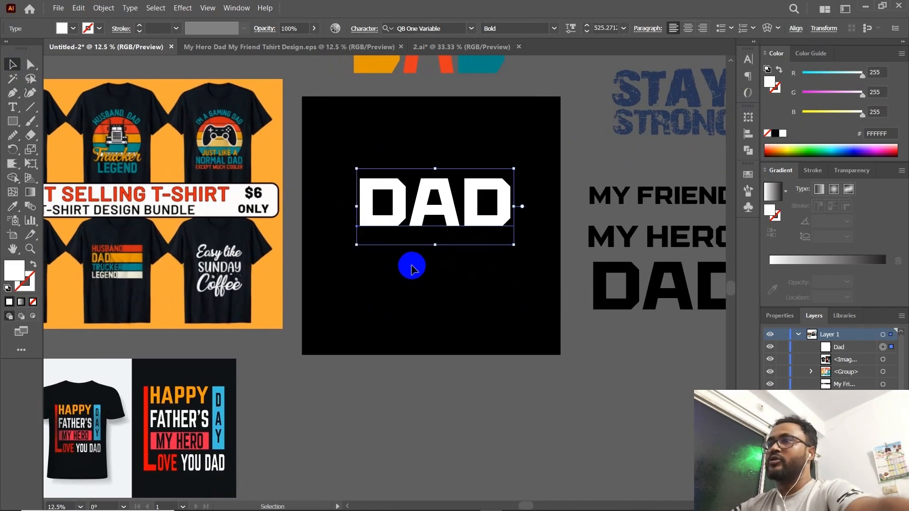
drag(513, 245, 524, 256)
drag(486, 224, 483, 233)
click(467, 299)
drag(501, 284, 490, 285)
click(458, 297)
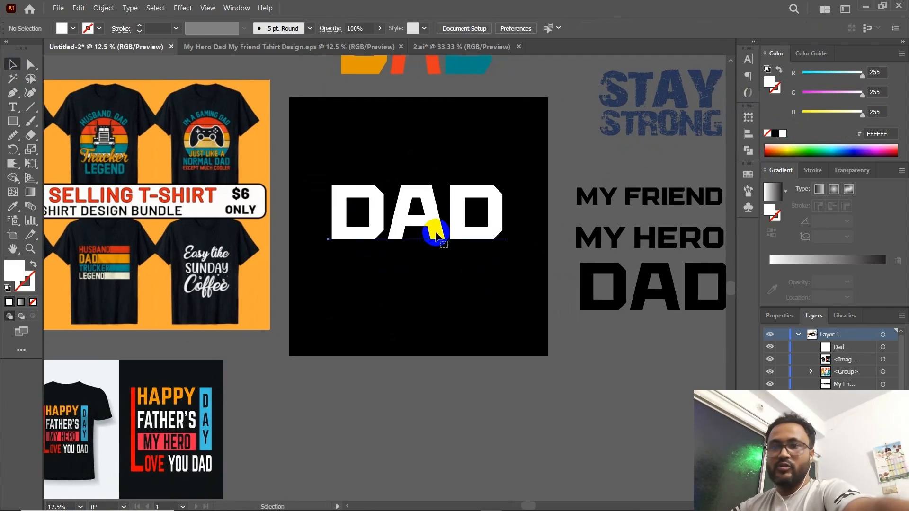
Preview the DAD text in various fonts from the font list, such as Bahnschrift, Abril Fatface and AeroliteCPone, without applying one
click(435, 232)
click(748, 59)
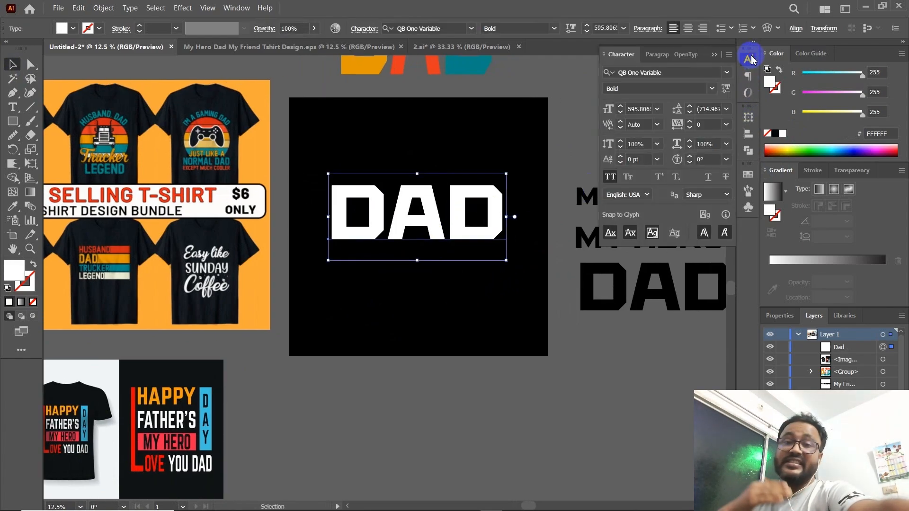
click(727, 72)
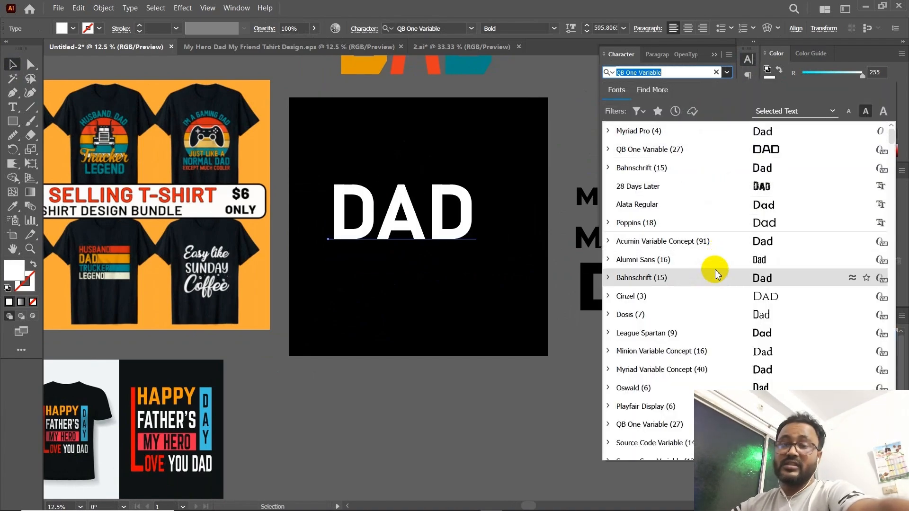
scroll(696, 400, down, 4)
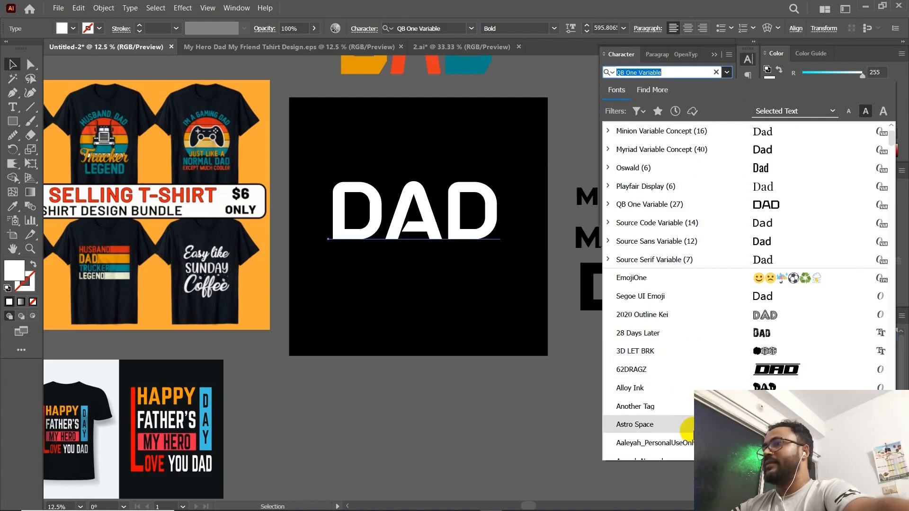
scroll(691, 393, down, 2)
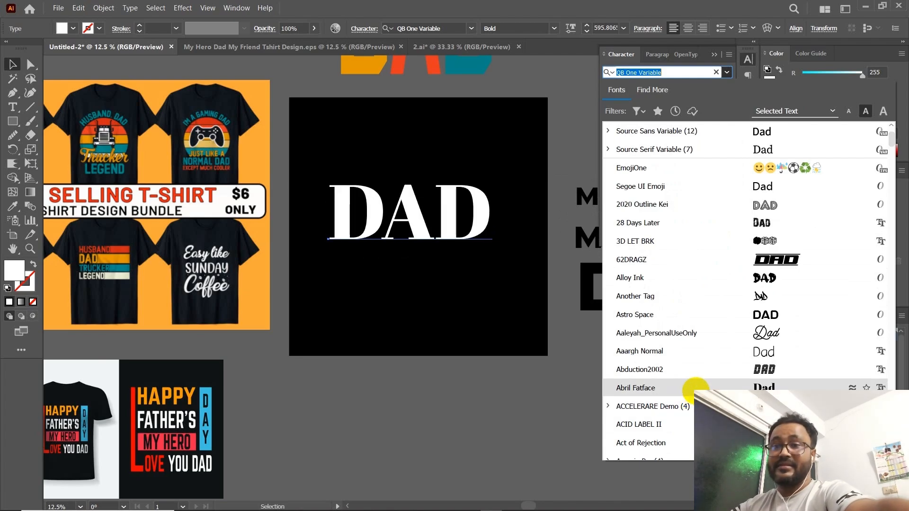
scroll(689, 424, down, 3)
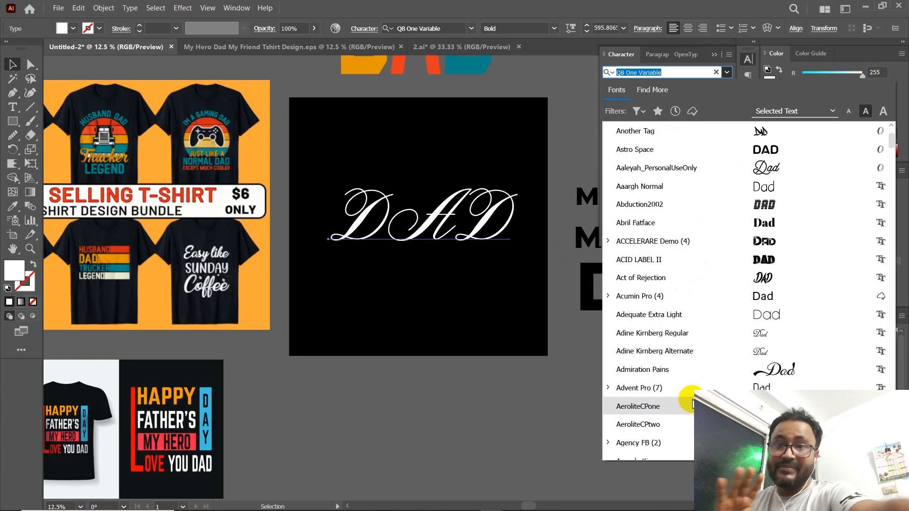
click(417, 334)
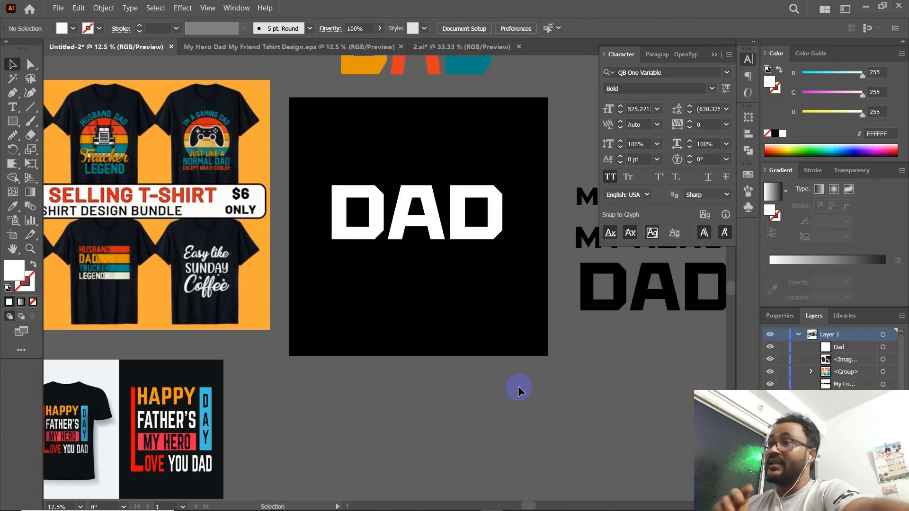
Move the white DAD text slightly lower, toward the centre of the black square
drag(501, 331, 430, 335)
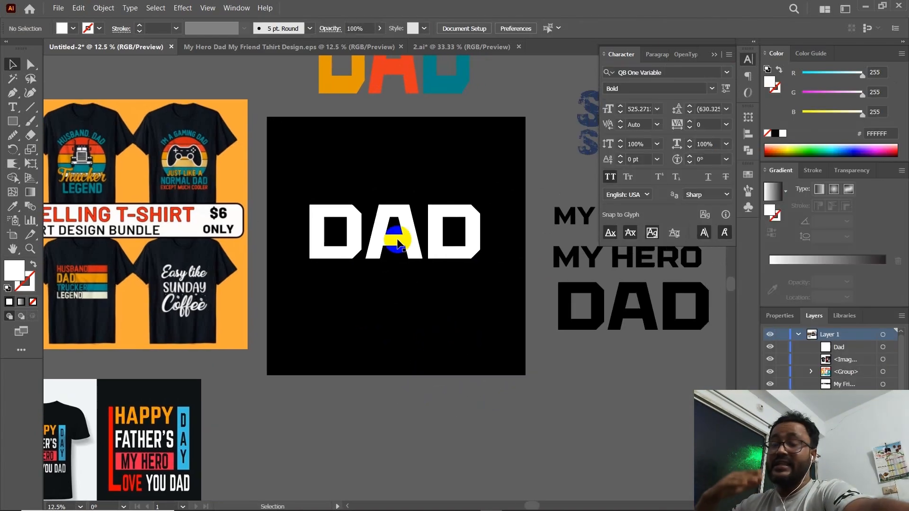
click(397, 230)
drag(405, 237, 409, 254)
click(395, 187)
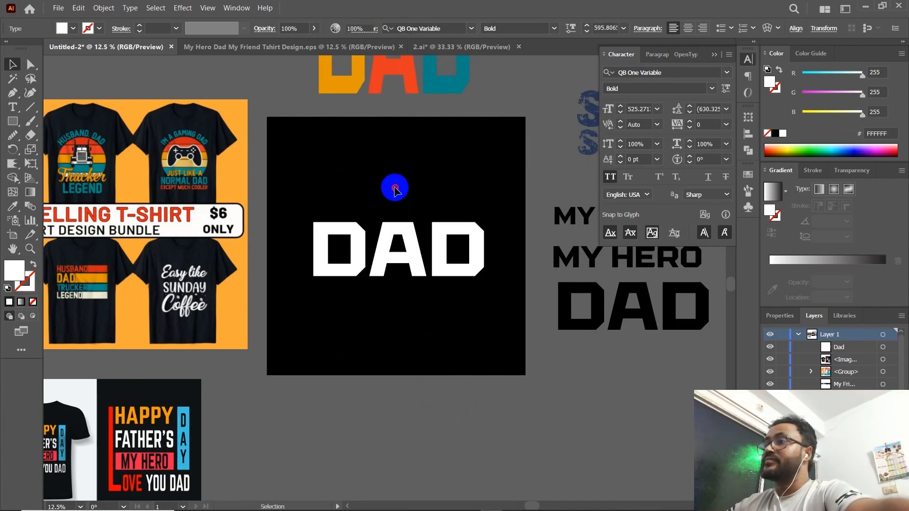
drag(377, 198, 422, 219)
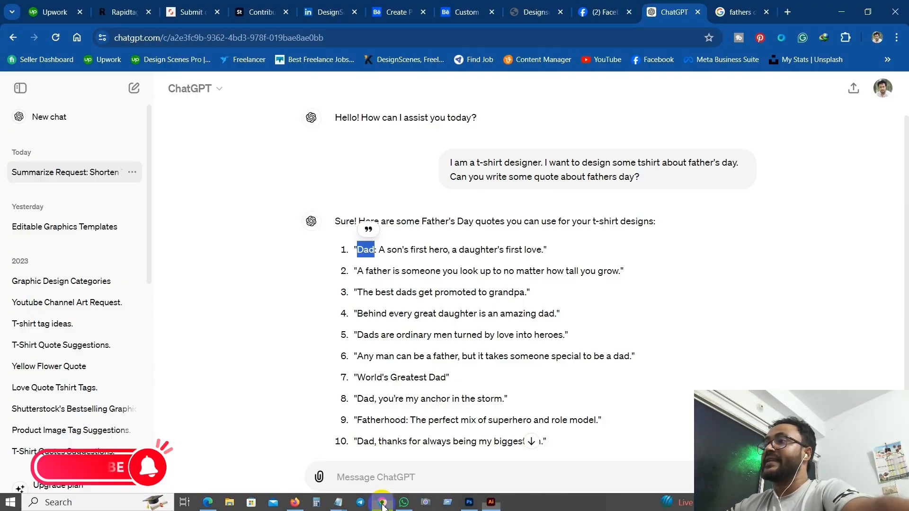
Copy the phrase "A son's first hero" from the first quote in ChatGPT and return to Illustrator
click(382, 503)
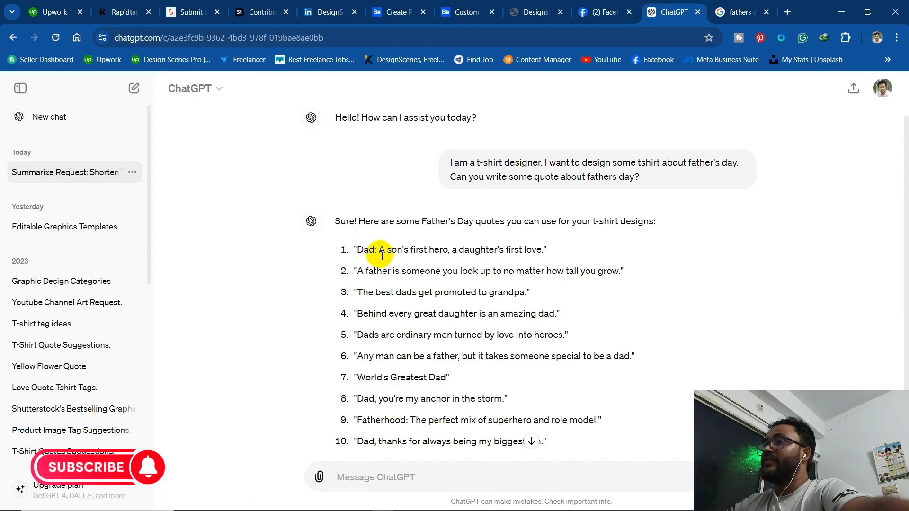
drag(380, 251, 417, 253)
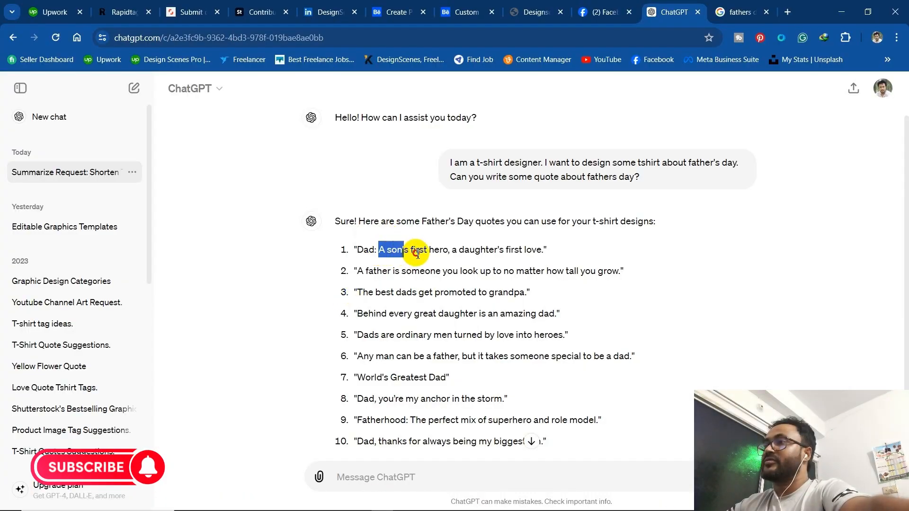
right_click(442, 251)
click(478, 265)
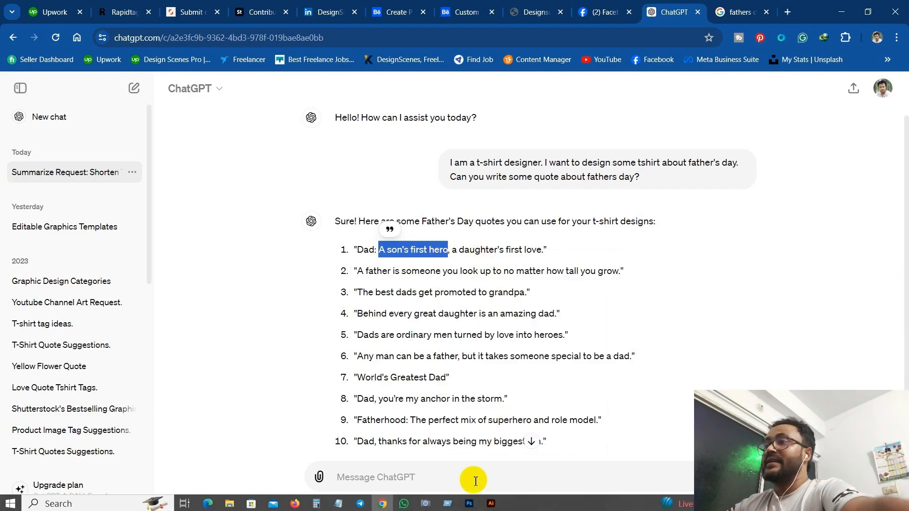
click(491, 502)
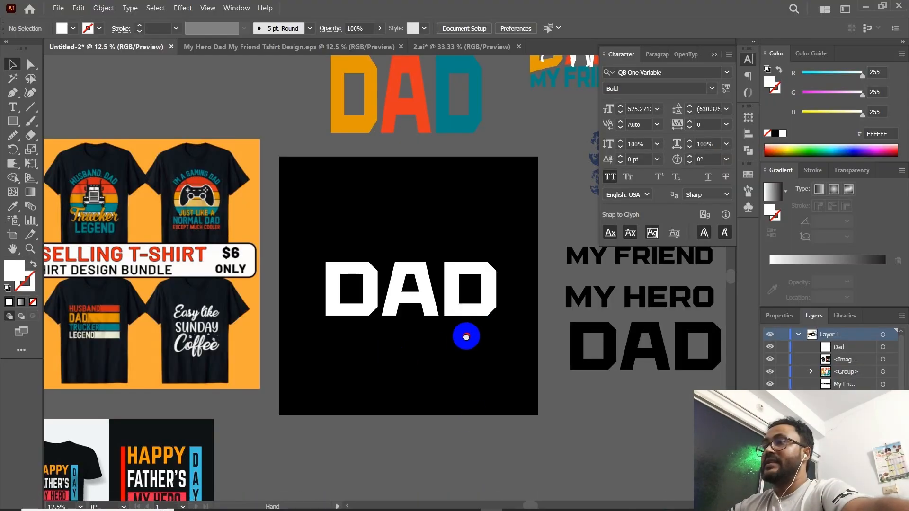
Duplicate the MY FRIEND text above the white DAD as a white line reading "A son's first hero", scaled to DAD's width at about 119 pt
drag(394, 360, 379, 367)
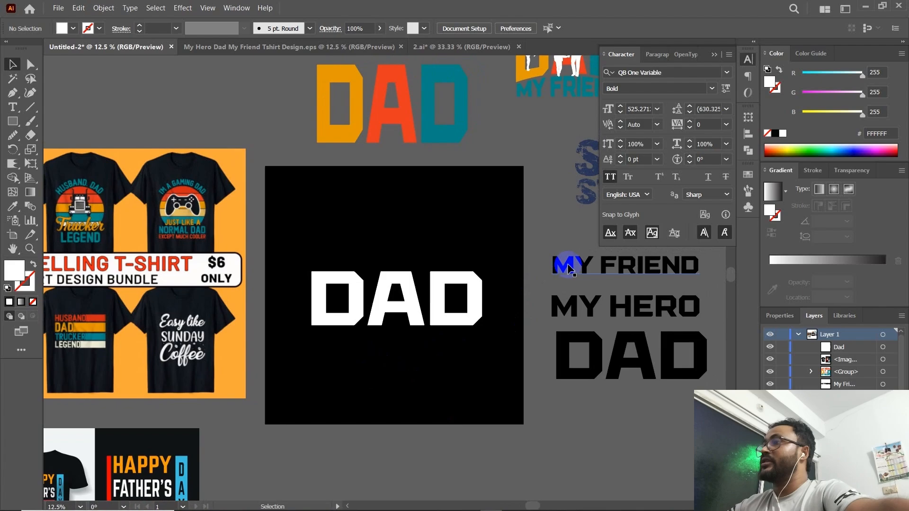
drag(568, 268, 349, 260)
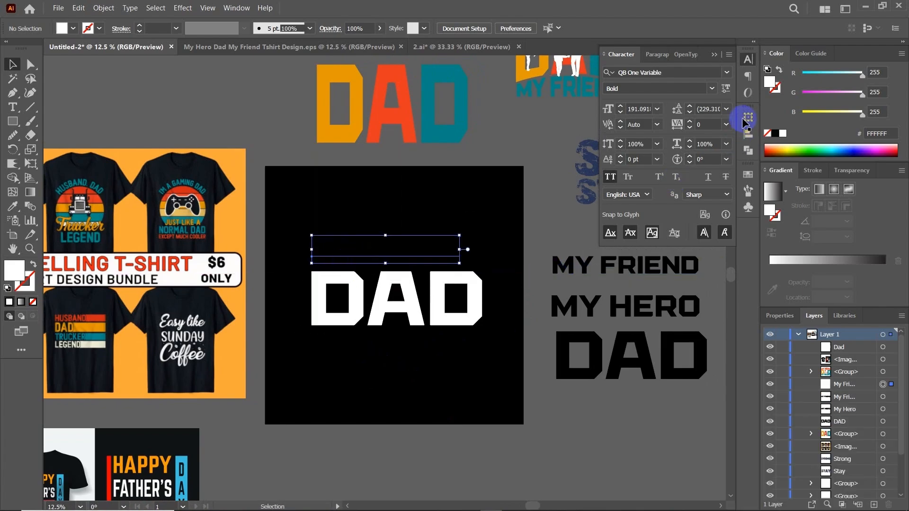
click(783, 133)
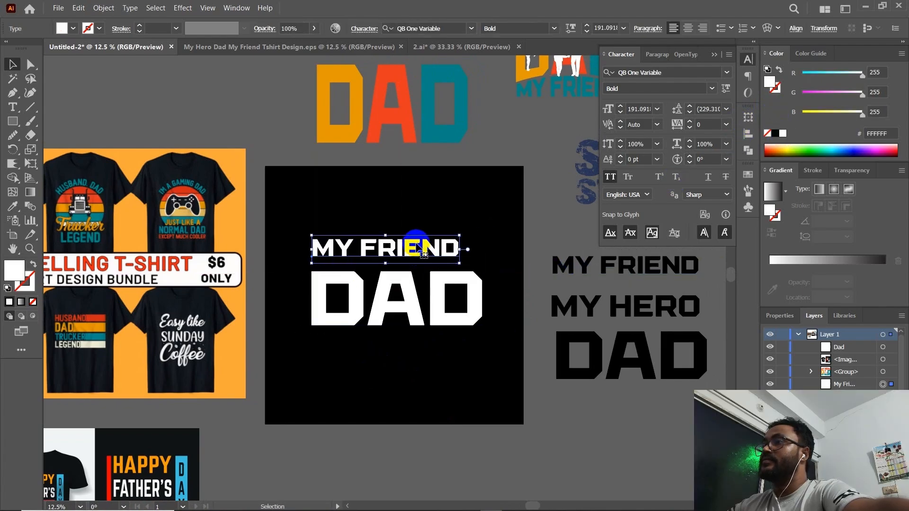
click(530, 345)
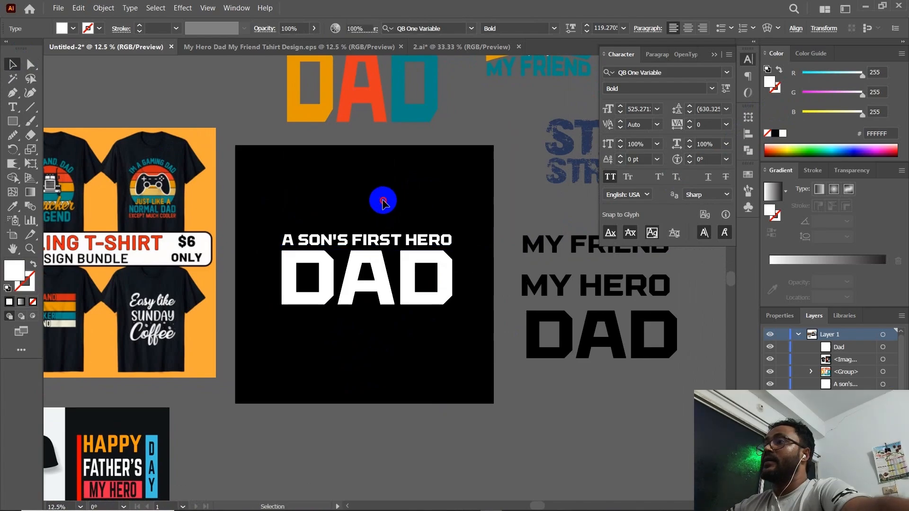
drag(366, 218, 364, 210)
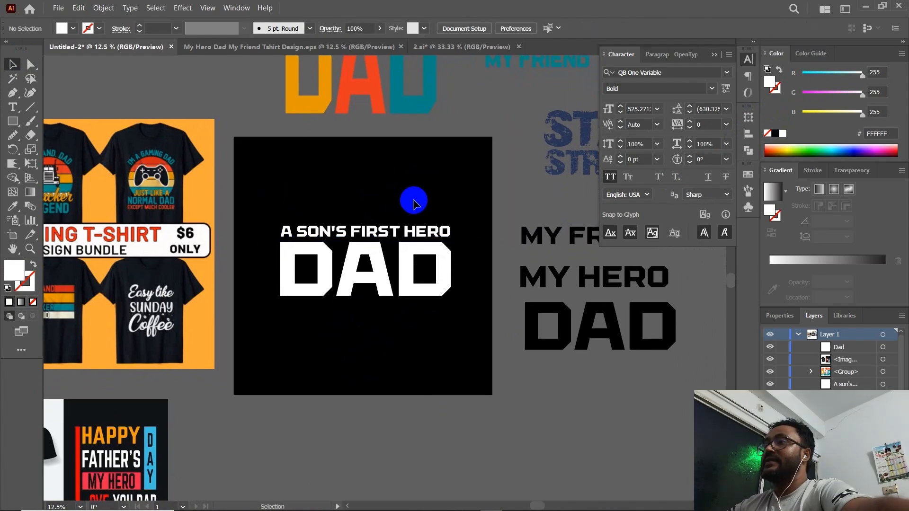
Change the font of the A SON'S FIRST HERO line to Segoe UI Emoji
click(441, 232)
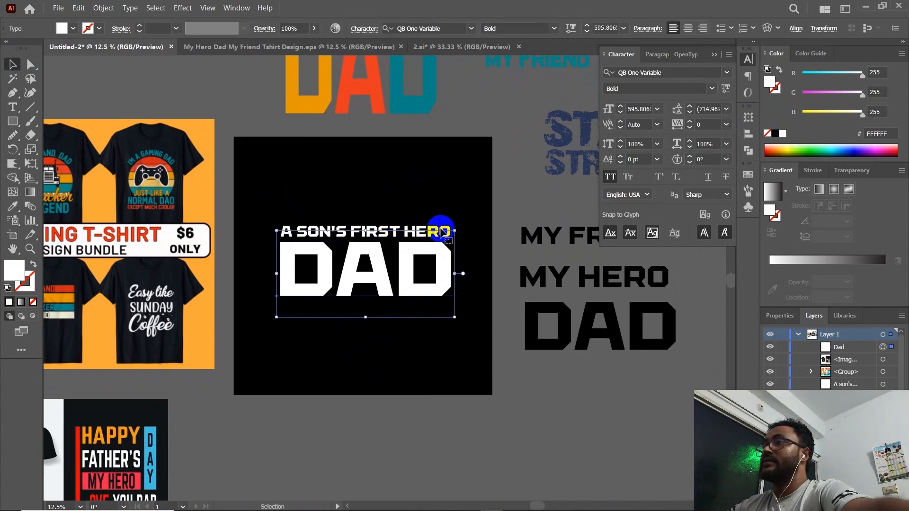
click(426, 214)
click(438, 223)
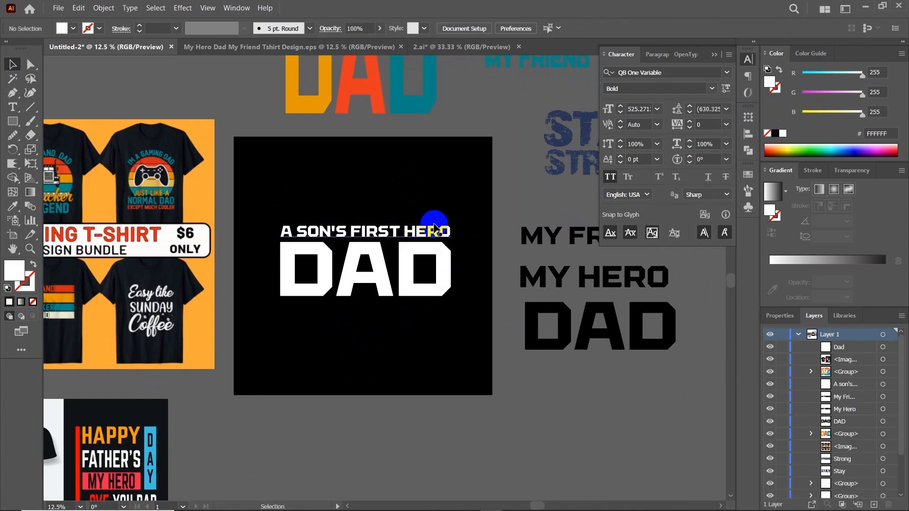
click(728, 73)
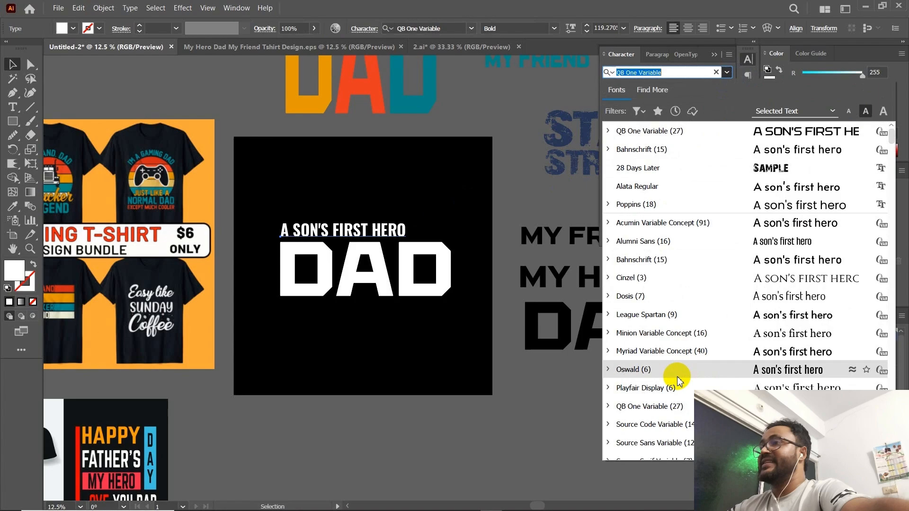
scroll(681, 404, down, 3)
scroll(680, 403, down, 2)
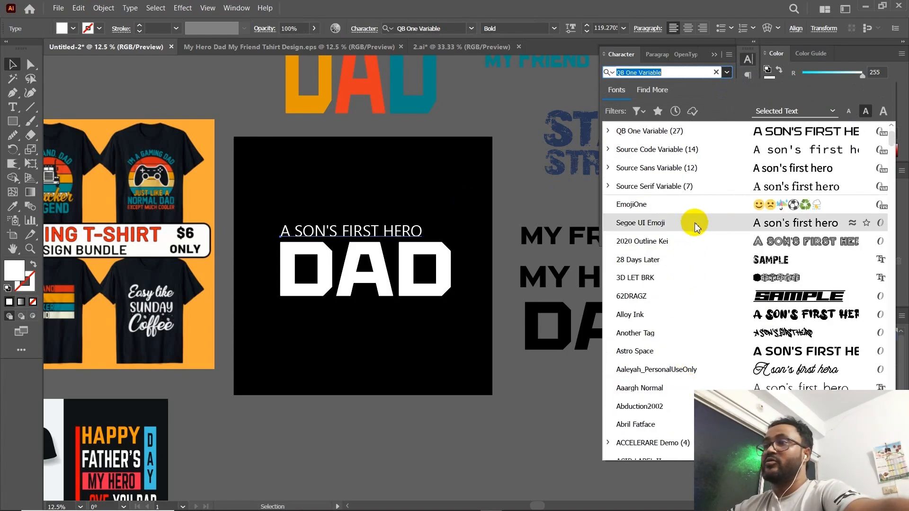
click(695, 227)
click(427, 235)
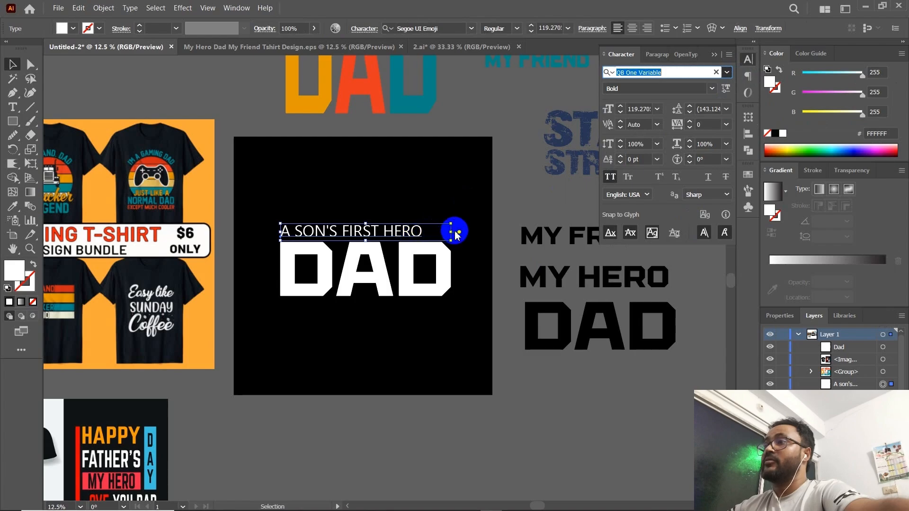
drag(412, 235, 426, 213)
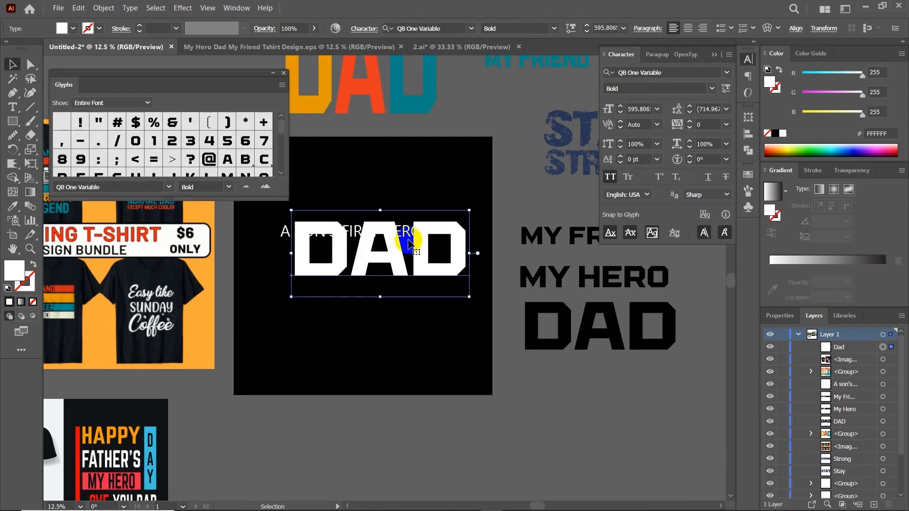
key(ctrl+z)
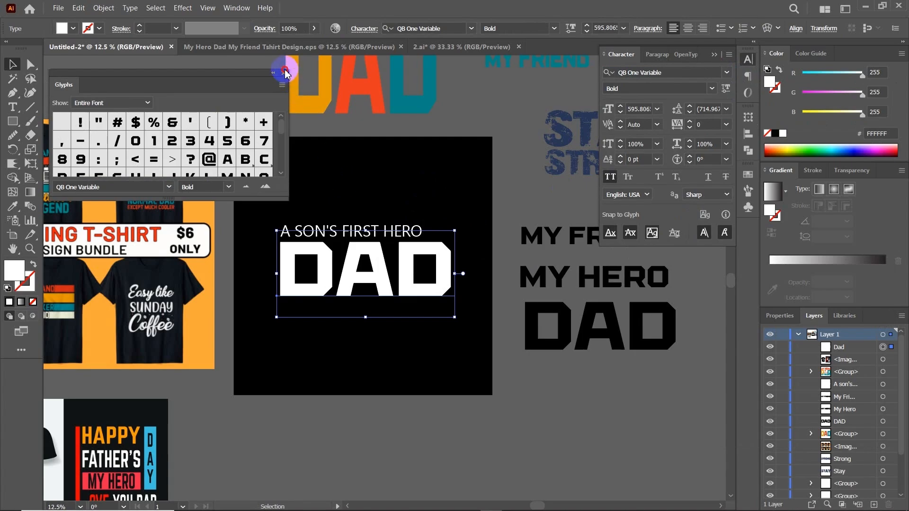
click(285, 71)
click(399, 192)
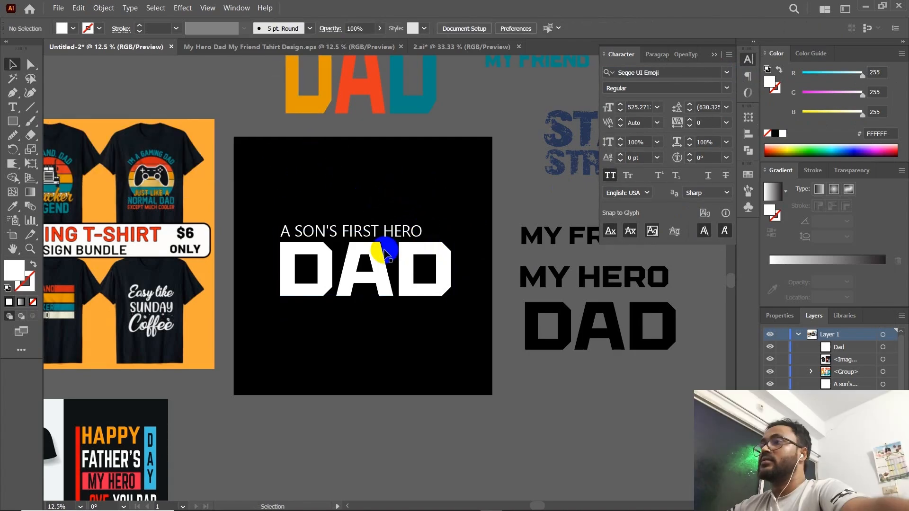
Convert the white DAD text to outlines
click(392, 232)
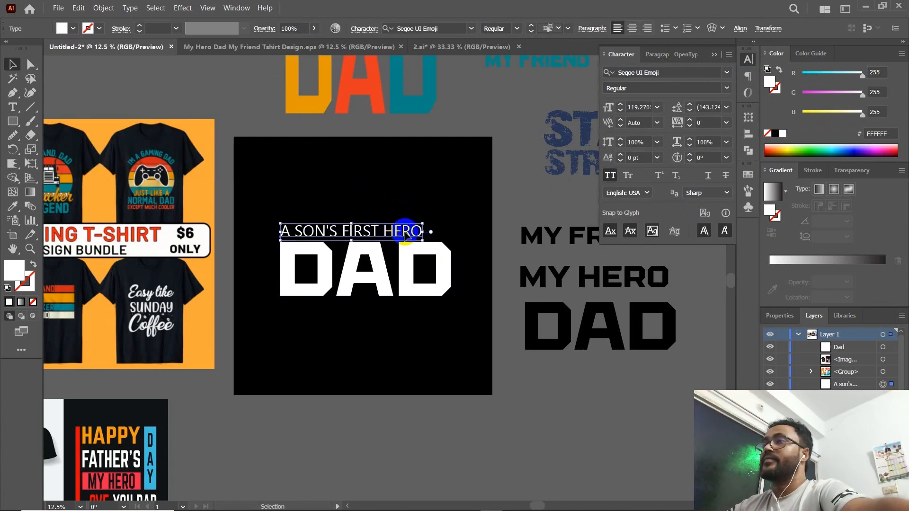
double_click(405, 233)
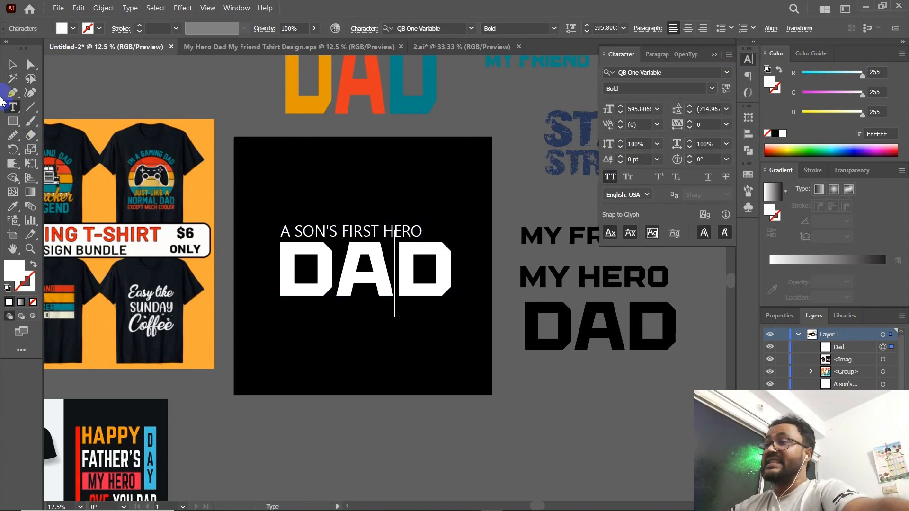
click(10, 66)
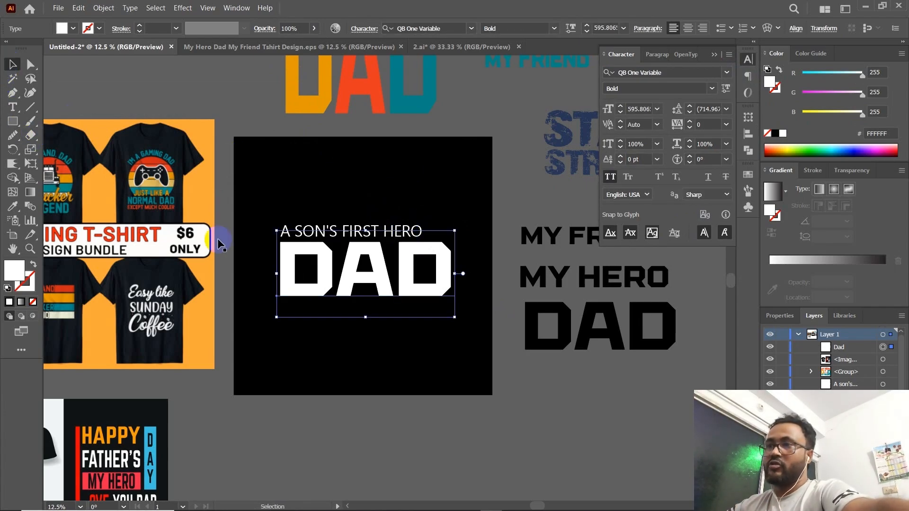
right_click(382, 280)
click(429, 360)
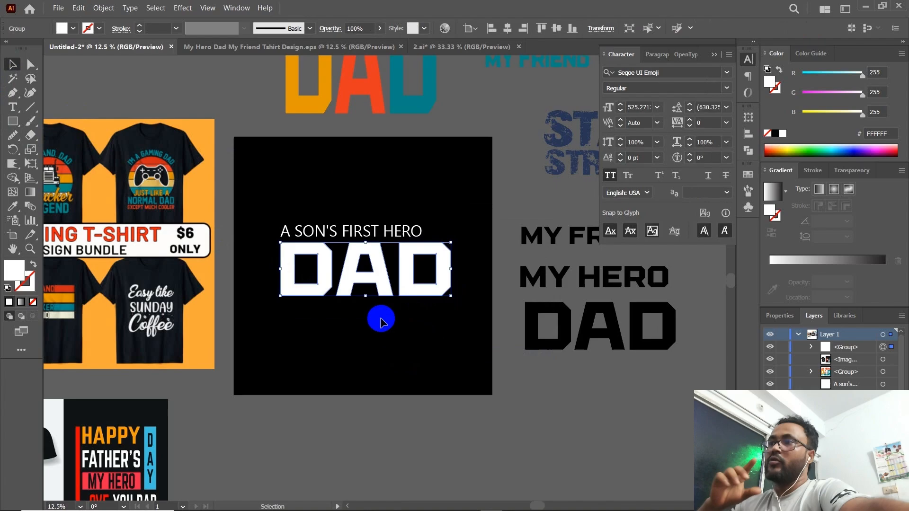
Enlarge the A SON'S FIRST HERO line to about 143 pt so it spans the full width of DAD
click(411, 231)
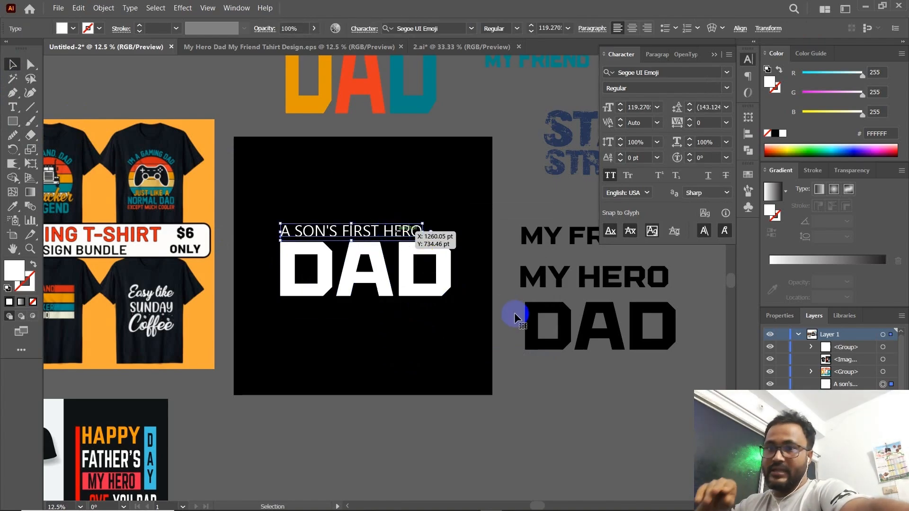
key(Return)
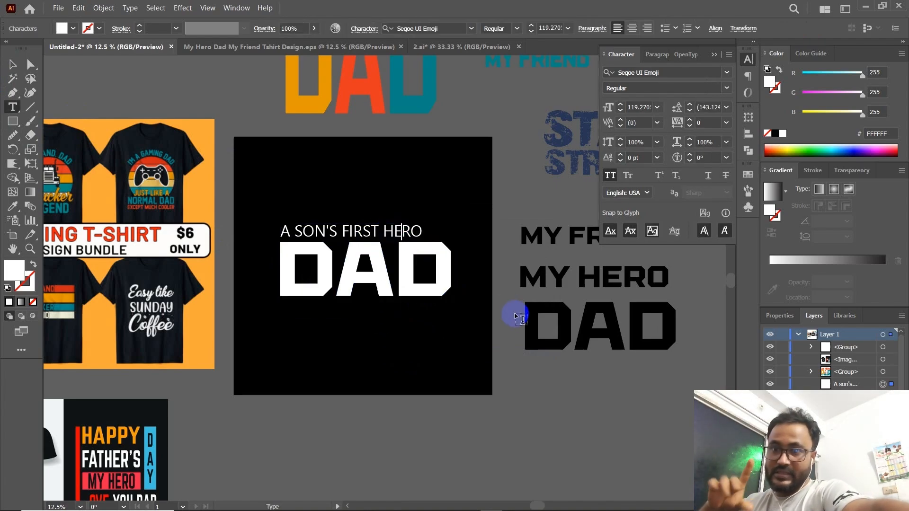
click(13, 64)
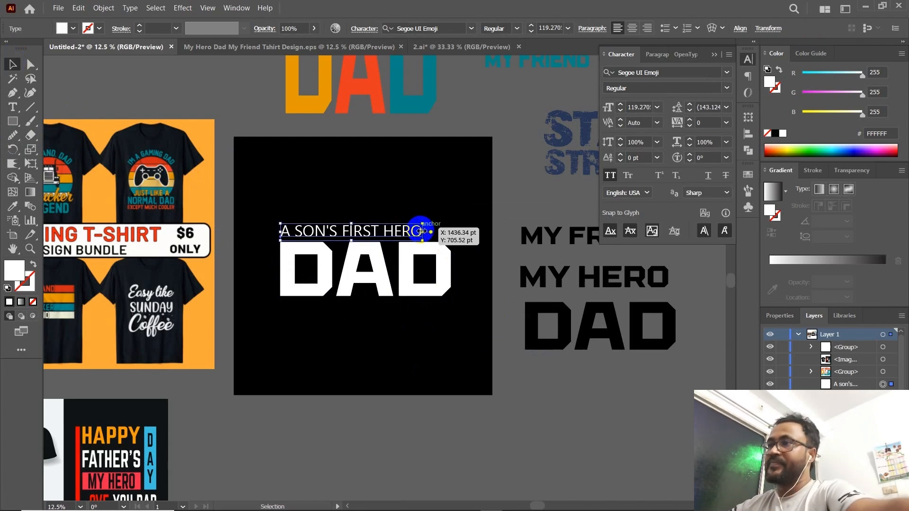
drag(421, 231, 459, 232)
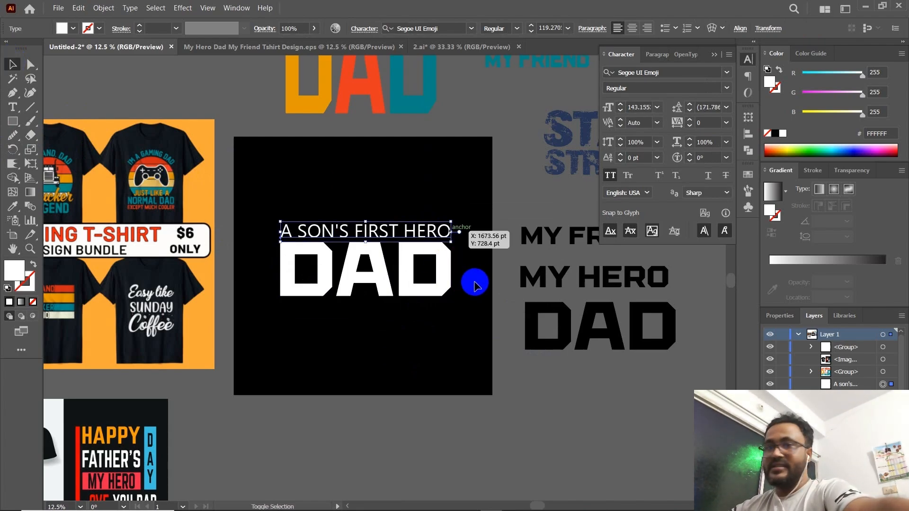
click(487, 313)
Copy "a daughter's first love" from ChatGPT and place it as a white line beneath DAD at about 110 pt, matching DAD's width
drag(349, 379, 332, 364)
mouse_move(342, 492)
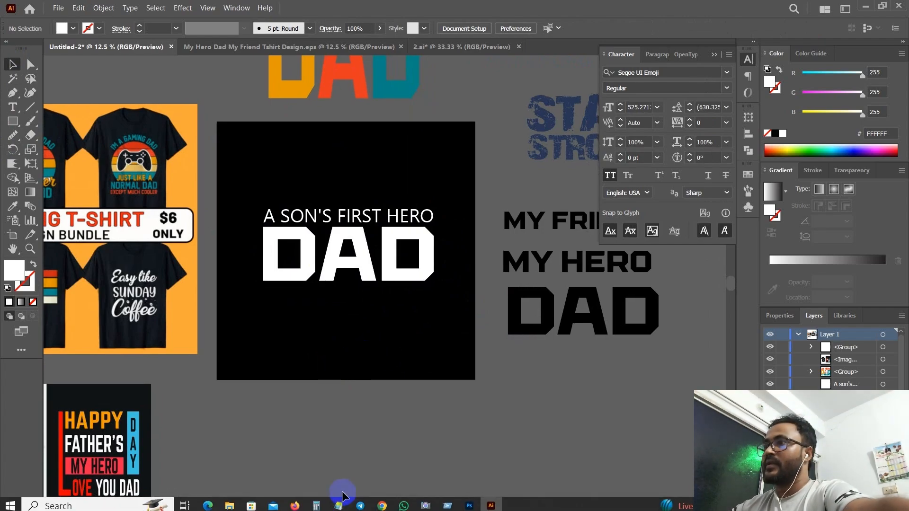
click(383, 504)
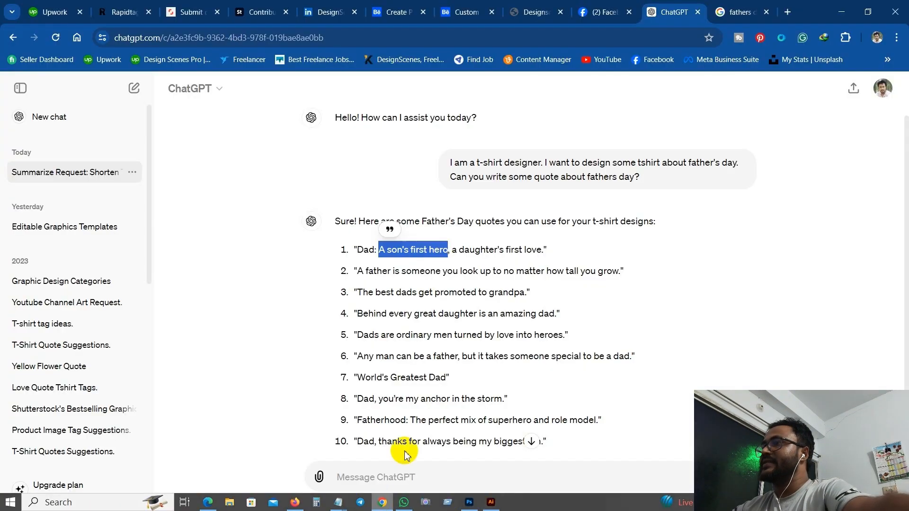
click(462, 256)
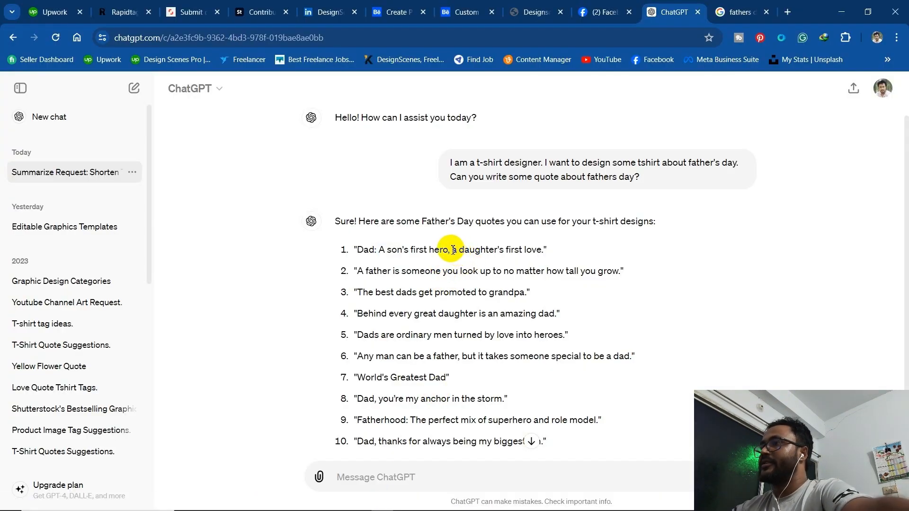
drag(453, 249, 543, 251)
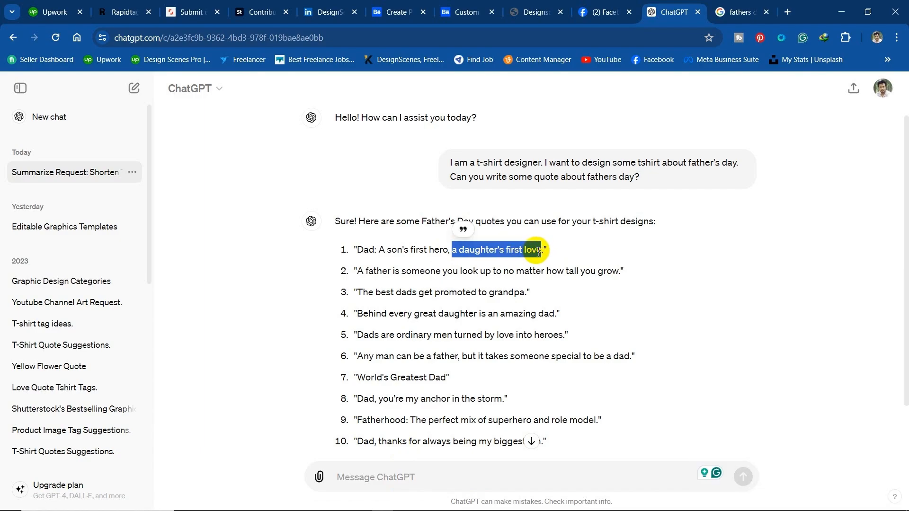
right_click(540, 251)
click(589, 263)
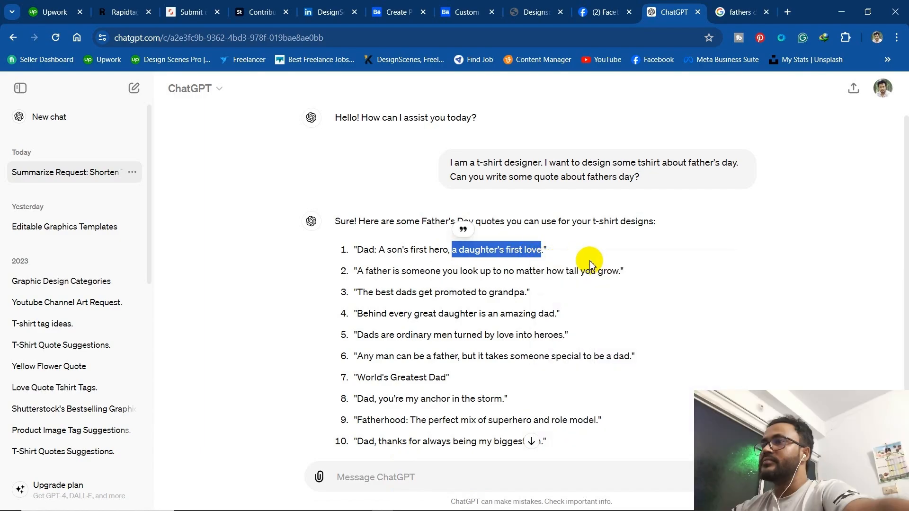
click(842, 9)
drag(356, 214, 371, 297)
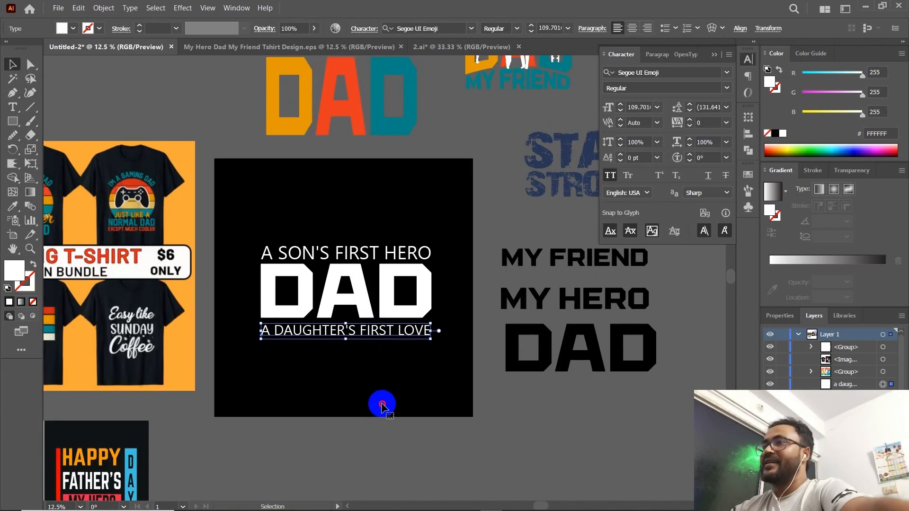
Move A DAUGHTER'S FIRST LOVE just below the black square and A SON'S FIRST HERO up near the square's upper edge
drag(382, 404, 387, 431)
drag(378, 251, 382, 198)
click(326, 247)
drag(317, 249, 320, 232)
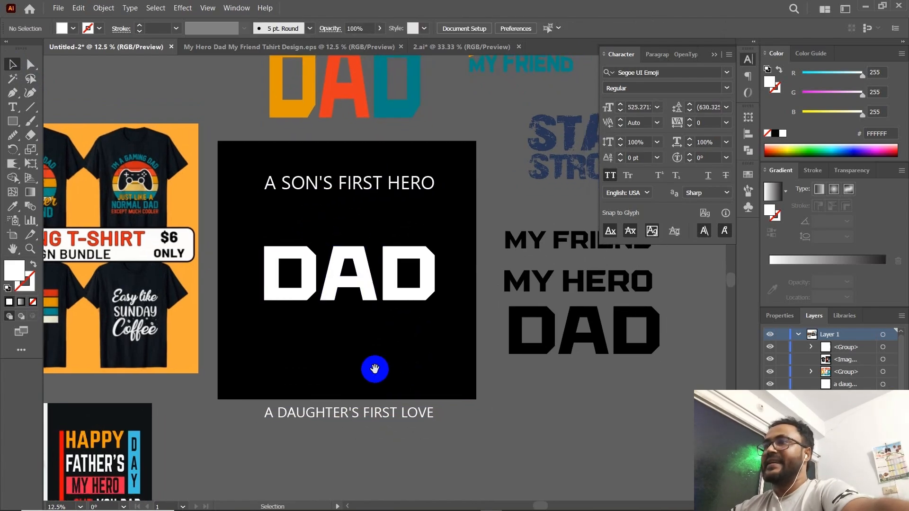
Draw a thin white rectangle directly above DAD, about as wide as the word, and align its left edge with the first D
drag(375, 370, 356, 380)
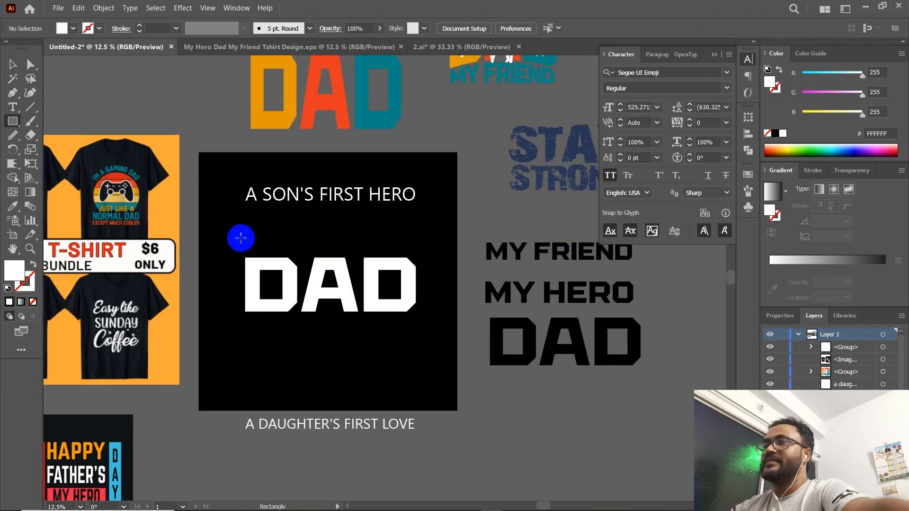
drag(278, 251, 415, 257)
click(12, 64)
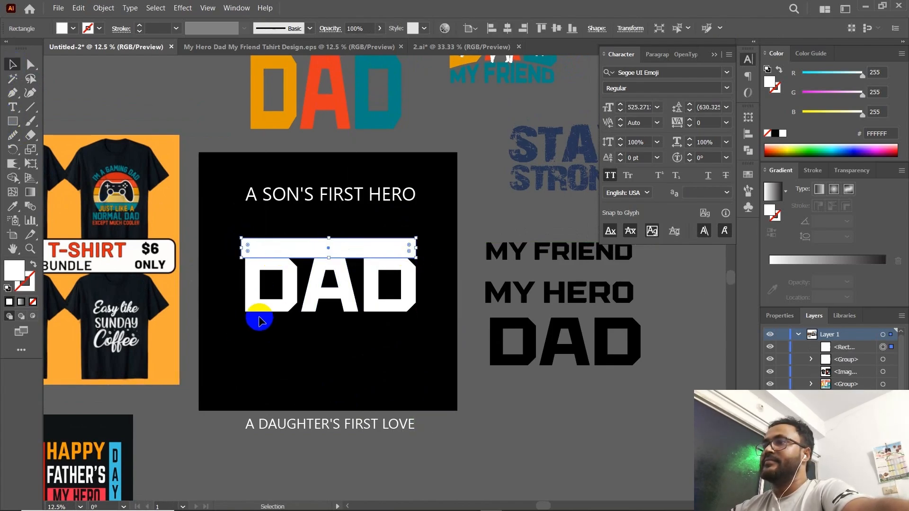
drag(243, 248, 244, 247)
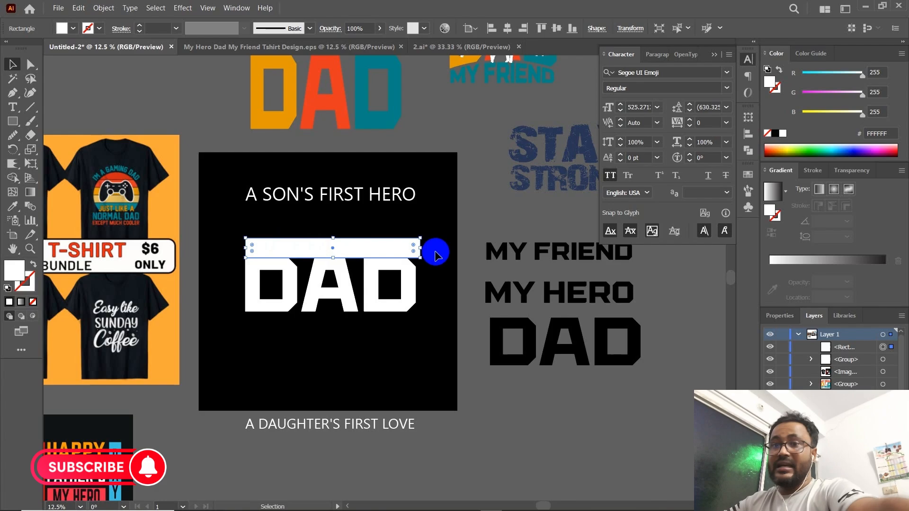
Match the white bar's width to DAD and nudge it upward, leaving a small gap above the word
drag(420, 247, 416, 248)
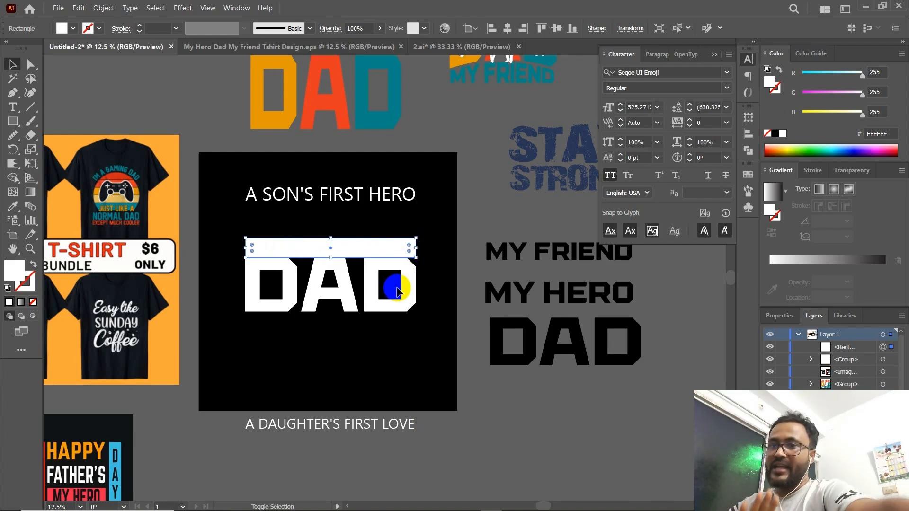
key(shift+Up)
key(shift+Up)
key(shift+Up)
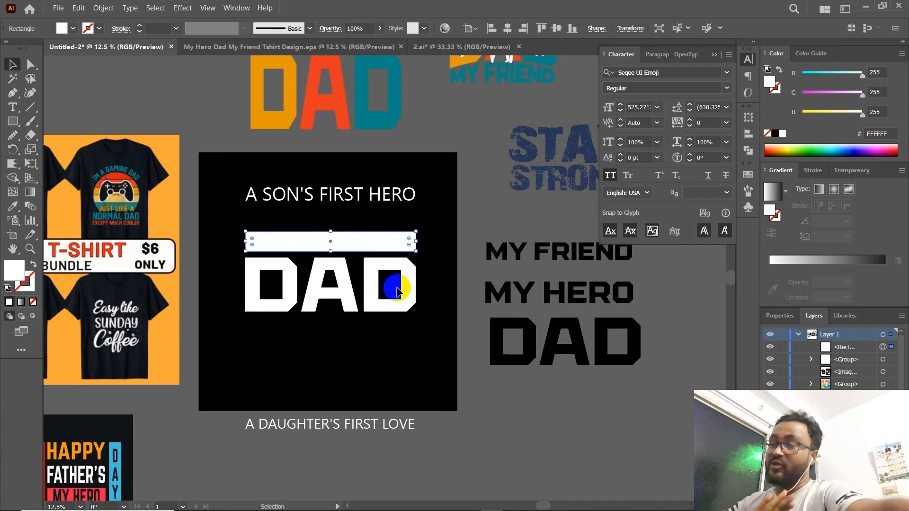
Bring the A SON'S FIRST HERO text to the front of the artwork
right_click(343, 205)
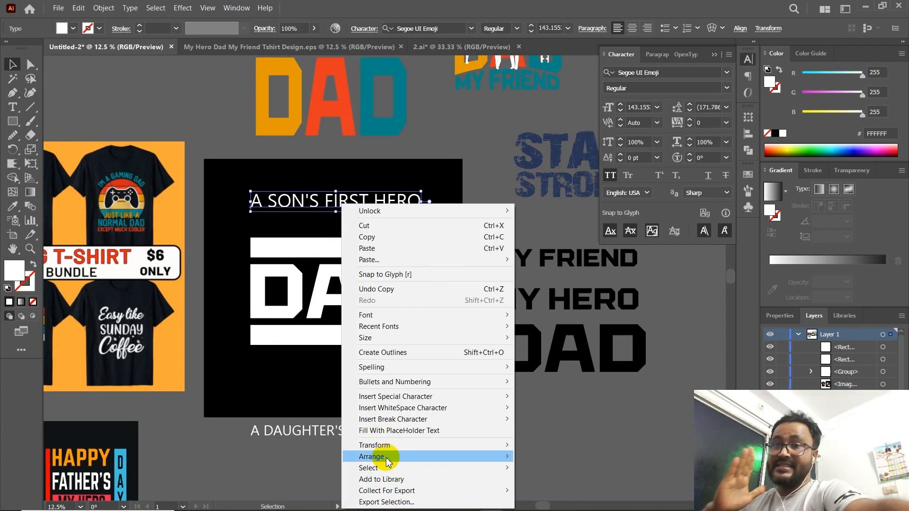
mouse_move(473, 456)
click(575, 410)
click(243, 390)
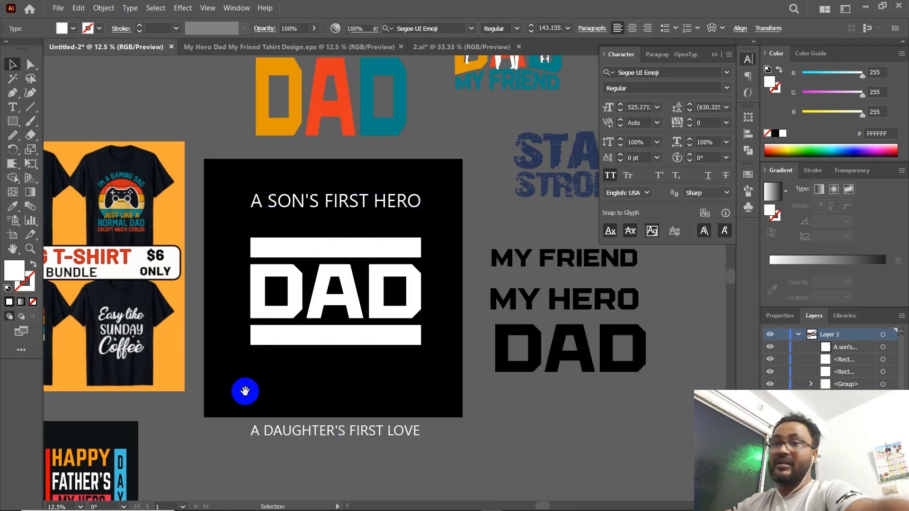
Recolor DAD with the light blue (3EC1DF) sampled from the Happy Father's Day reference design
drag(243, 389, 345, 371)
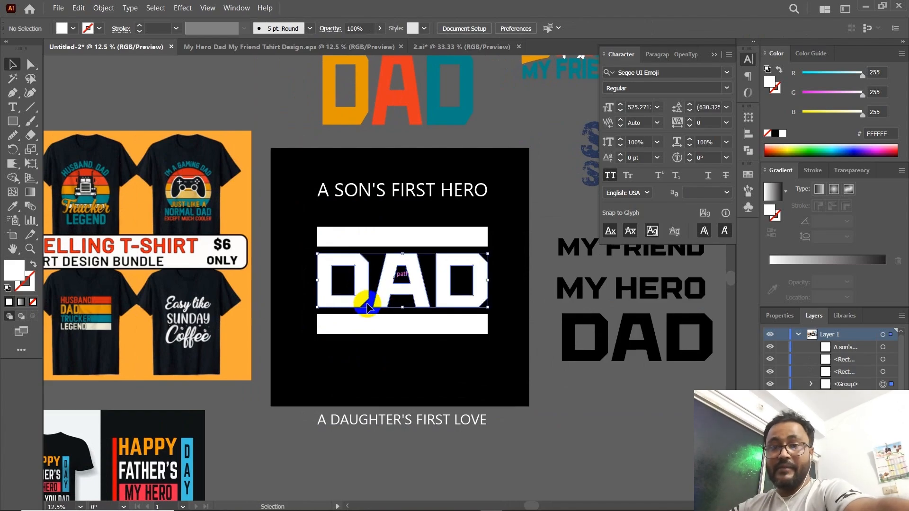
click(367, 307)
scroll(357, 314, down, 1)
key(i)
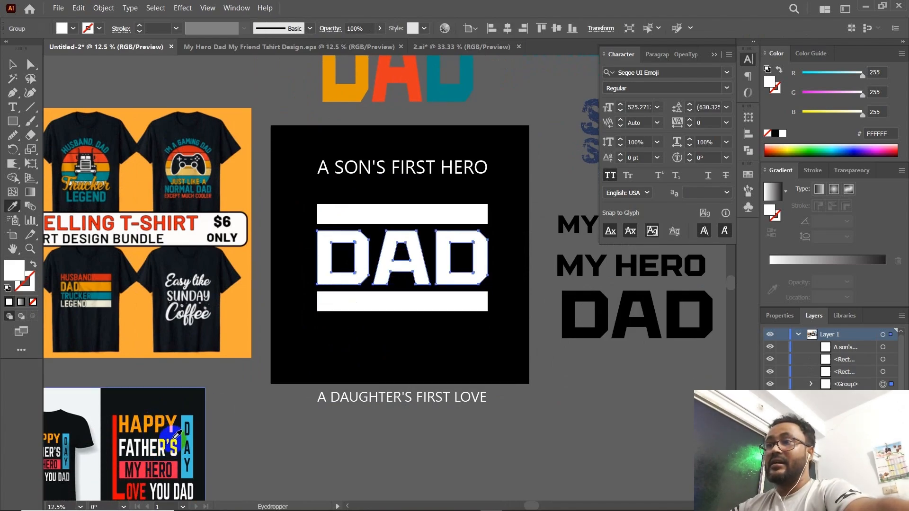
click(172, 423)
scroll(171, 423, down, 1)
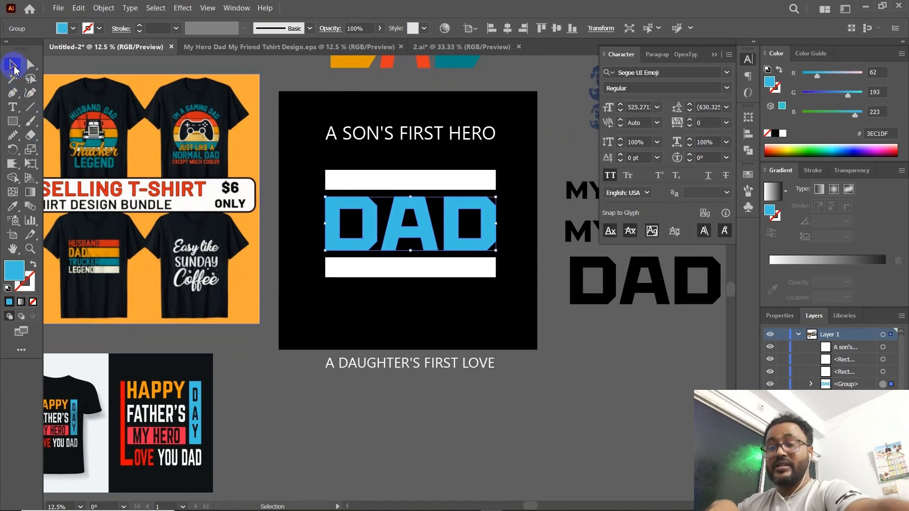
Fill the bar above DAD with the orange (FA9C06) sampled from HAPPY in the reference design
scroll(393, 303, up, 1)
click(403, 179)
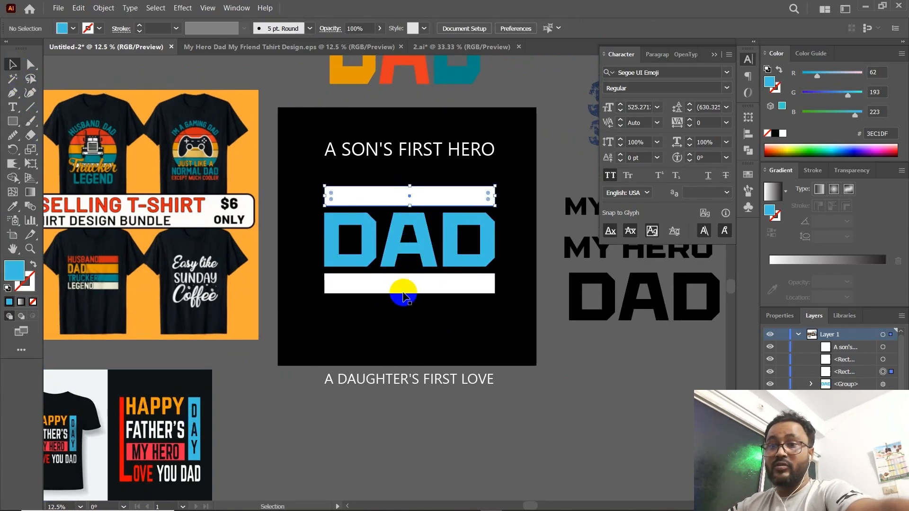
scroll(393, 298, down, 2)
key(i)
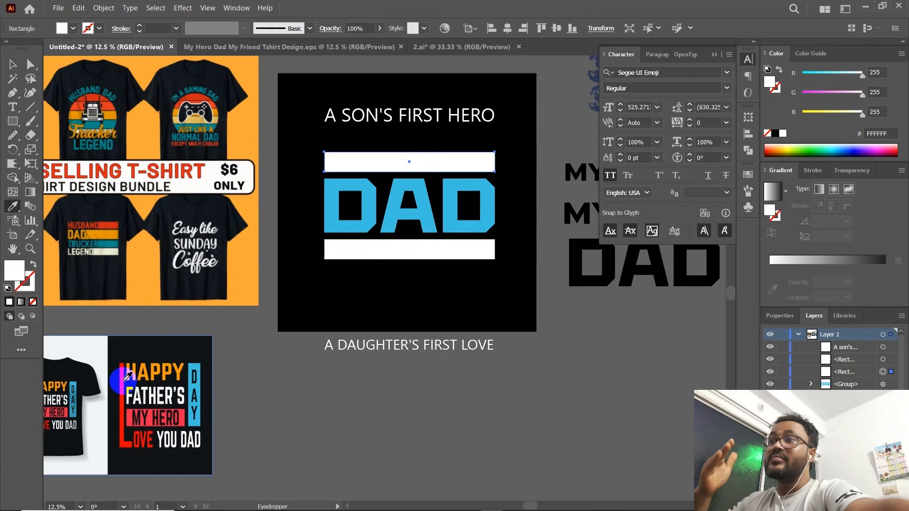
click(154, 370)
key(v)
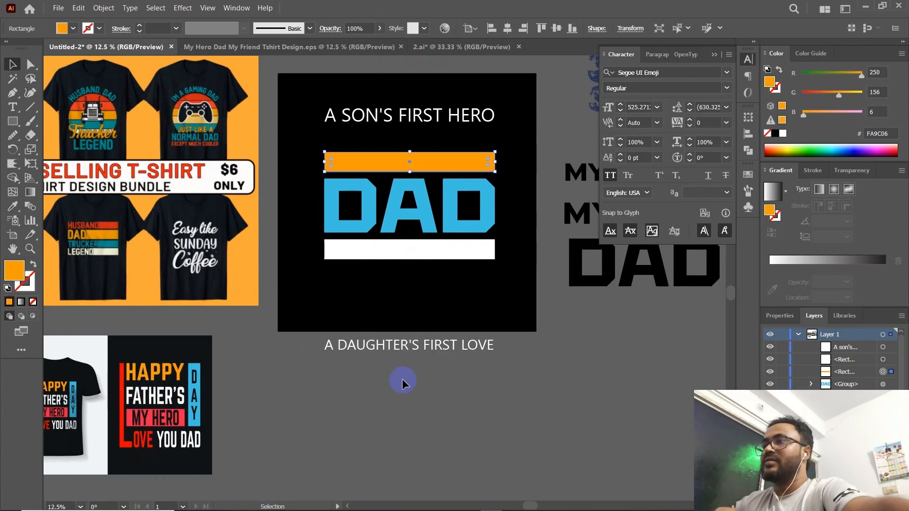
Fill the bar beneath DAD with the red (FF254B) sampled from the MY HERO block in the reference design
drag(382, 386, 360, 400)
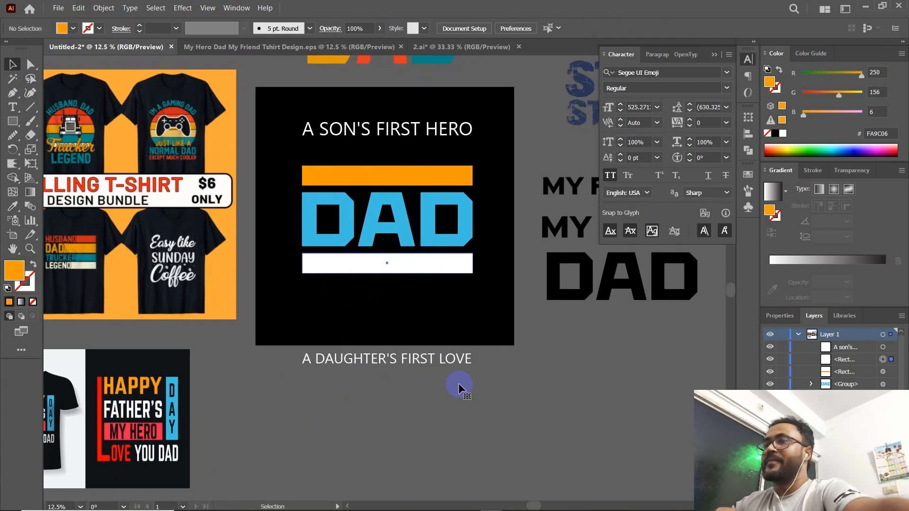
scroll(363, 422, up, 2)
scroll(345, 419, down, 3)
key(i)
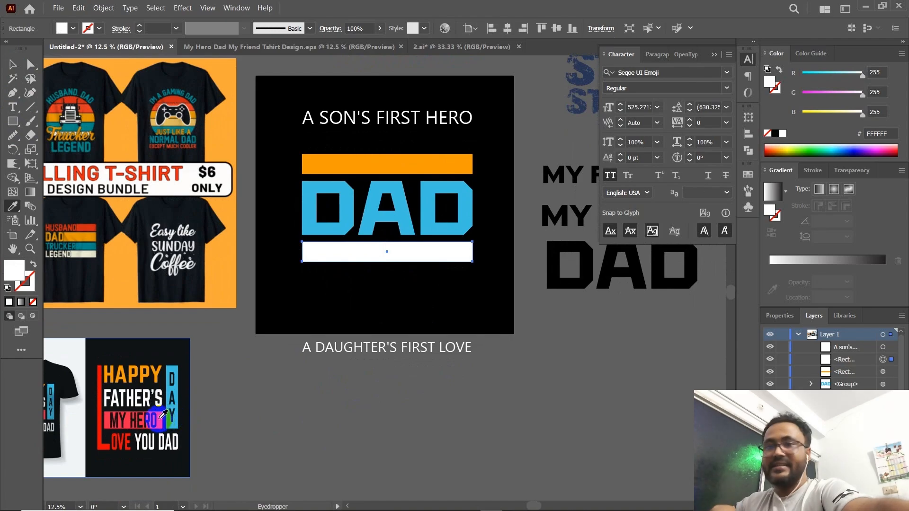
click(160, 419)
drag(400, 360, 359, 415)
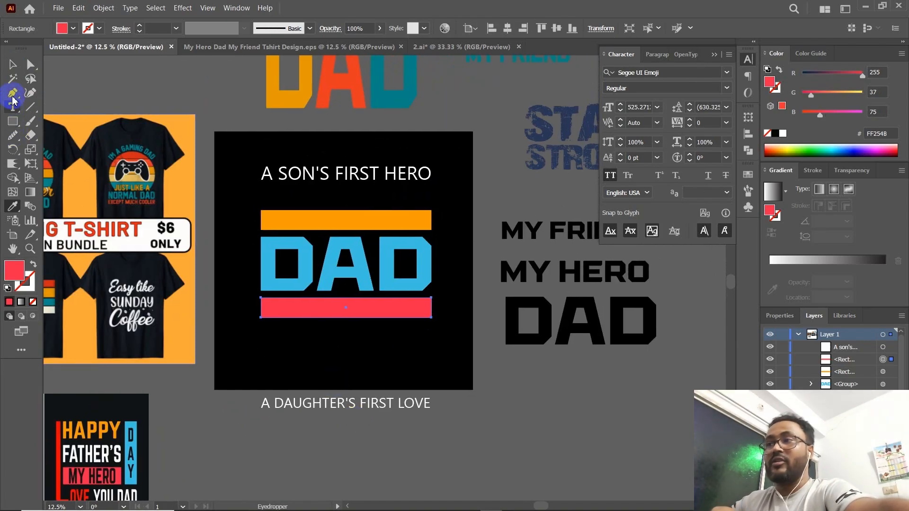
click(13, 66)
click(398, 356)
Bring A DAUGHTER'S FIRST LOVE to the front and fit it inside the red bar at about 101 pt
drag(337, 355, 347, 359)
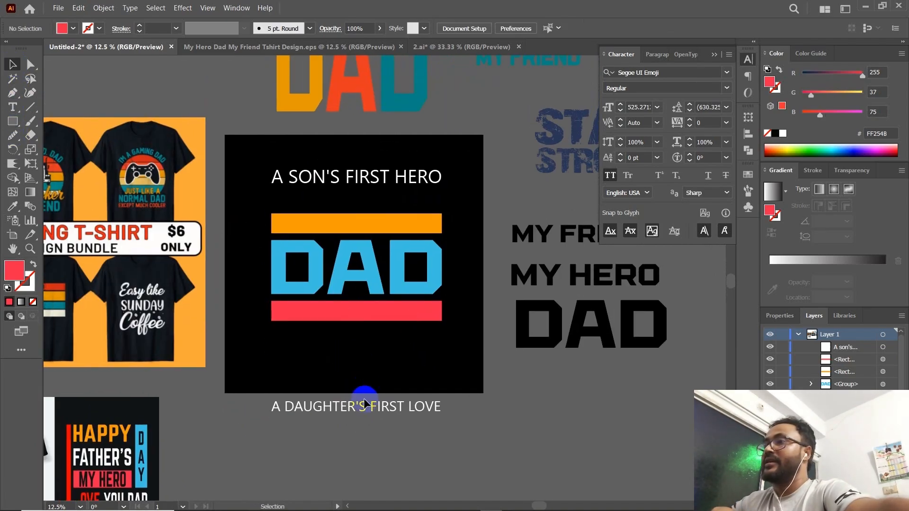
right_click(376, 416)
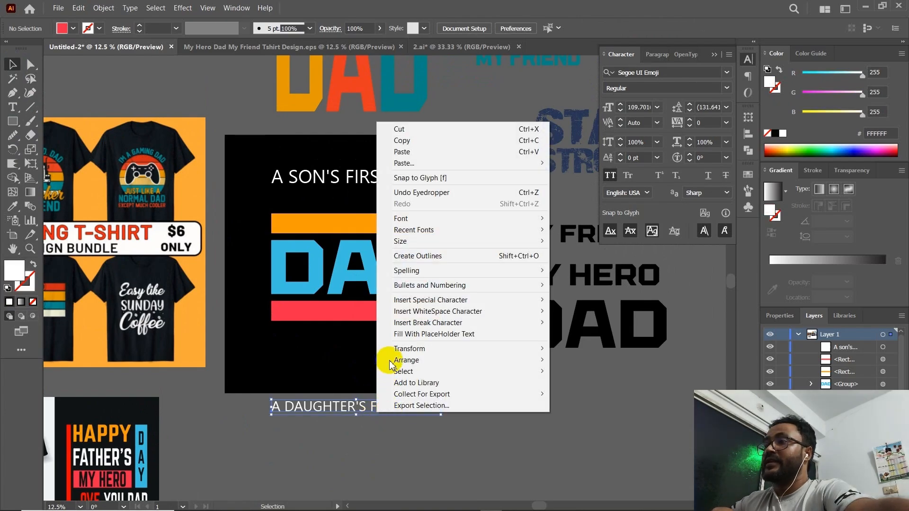
mouse_move(431, 362)
click(586, 360)
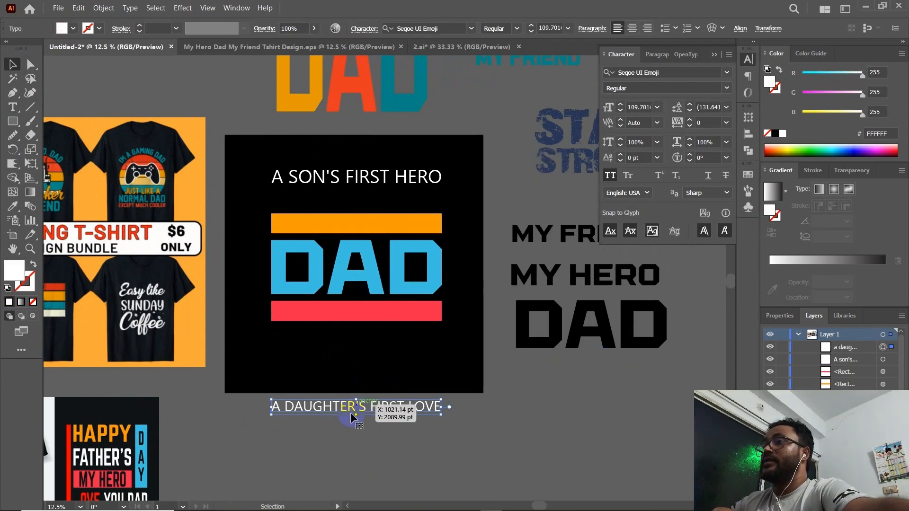
drag(374, 411, 384, 315)
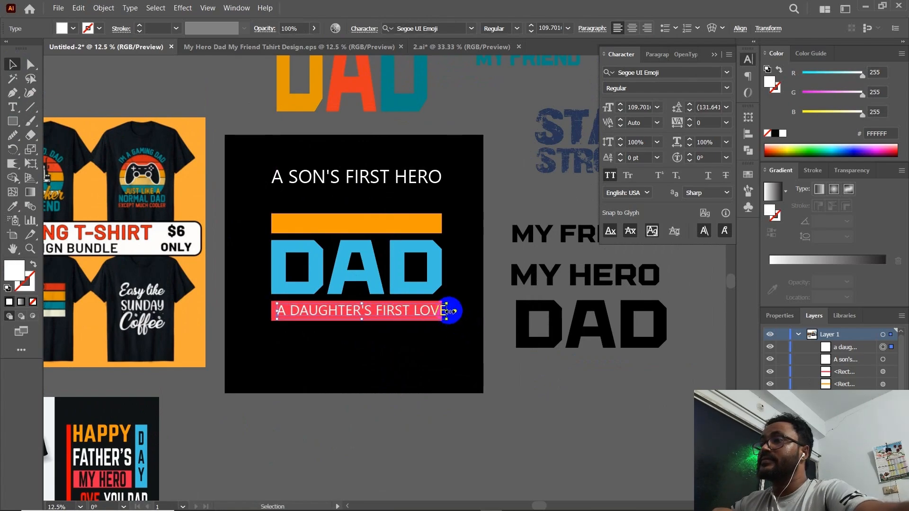
drag(449, 311, 435, 323)
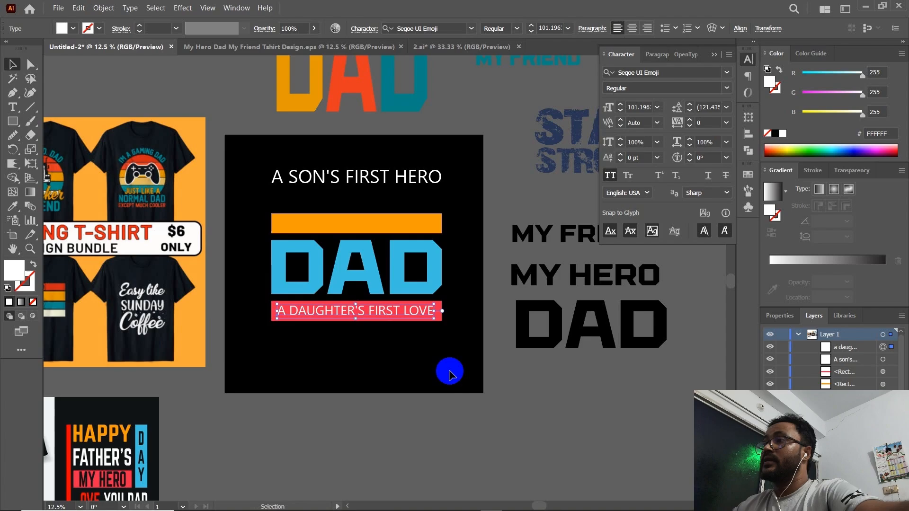
Try the Alata Regular font on A DAUGHTER'S FIRST LOVE and check its available weights
click(727, 73)
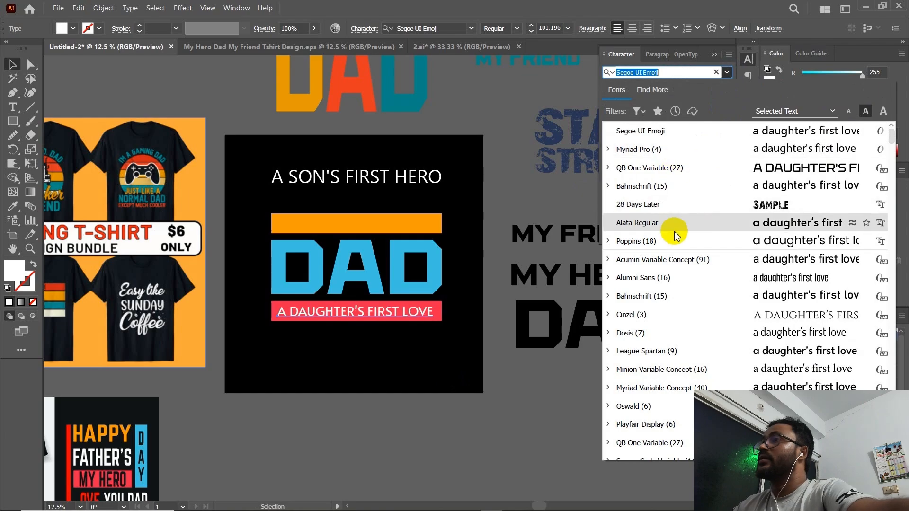
click(670, 227)
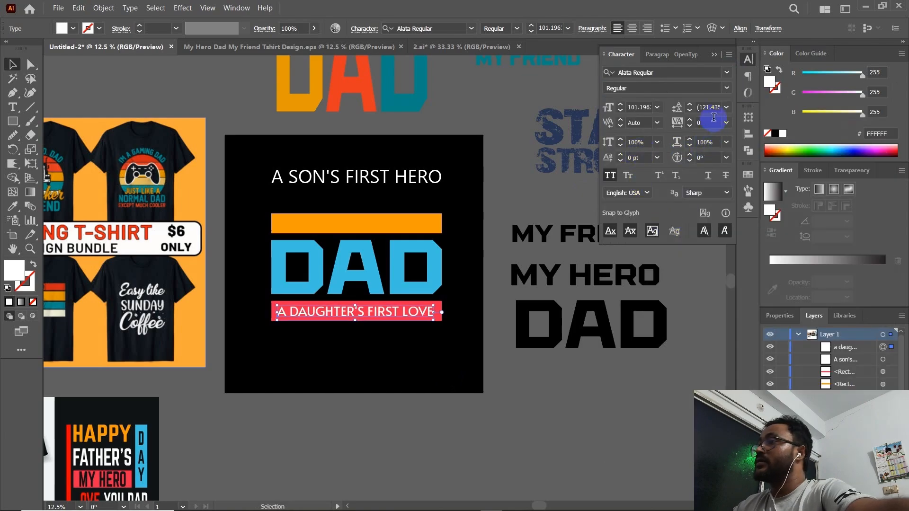
click(728, 89)
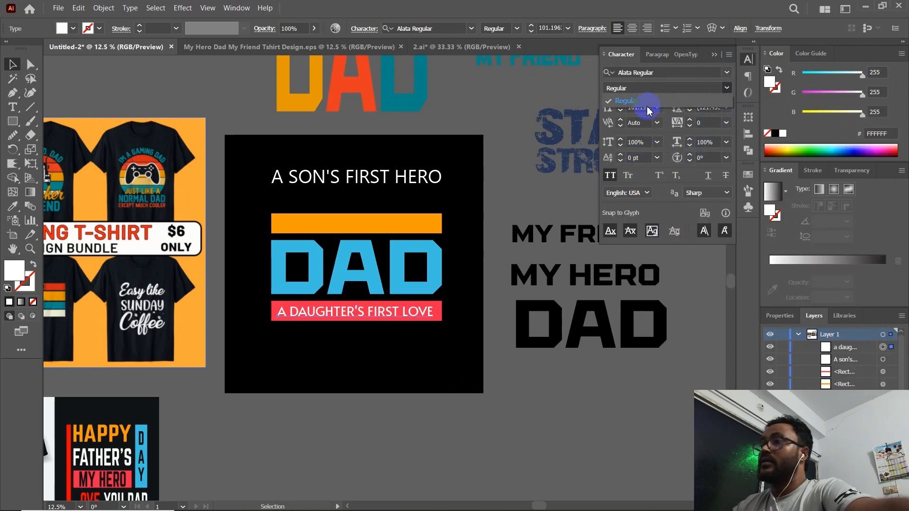
Set A DAUGHTER'S FIRST LOVE in Poppins Bold and reduce it to about 94 pt to fit the red bar
click(727, 73)
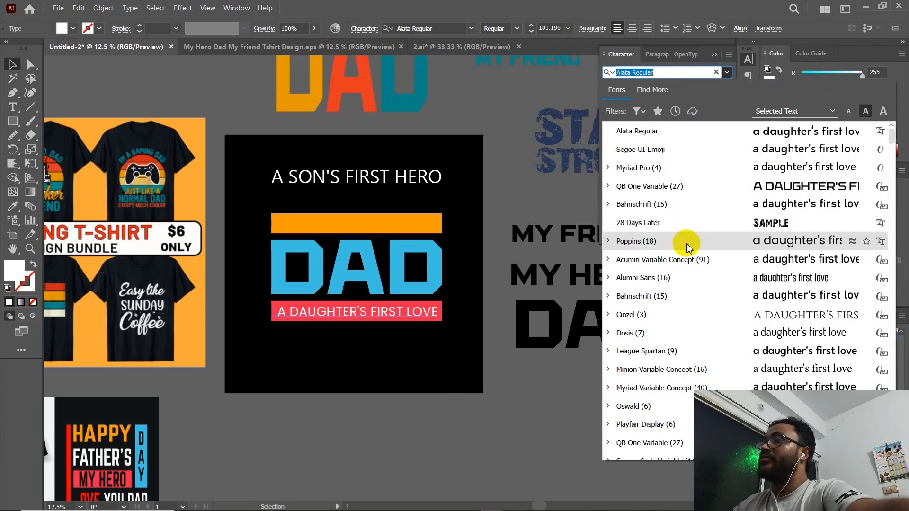
click(688, 247)
click(727, 88)
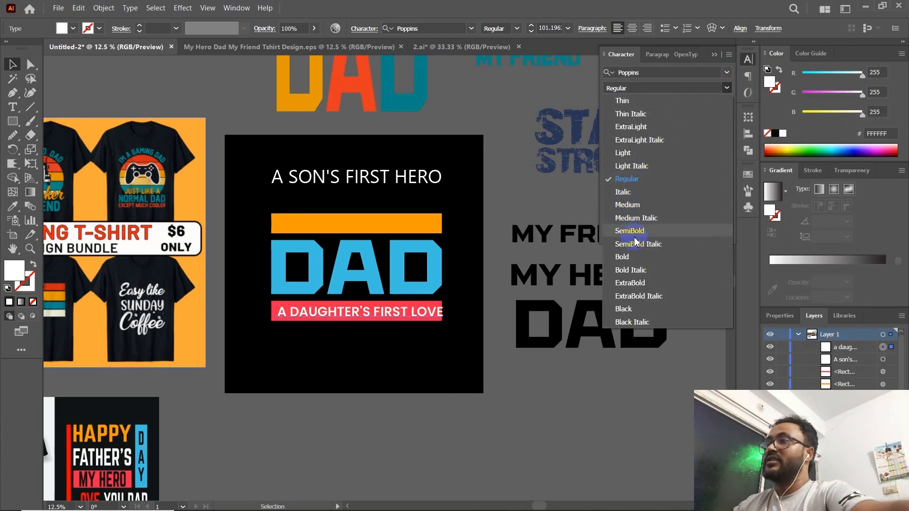
click(629, 259)
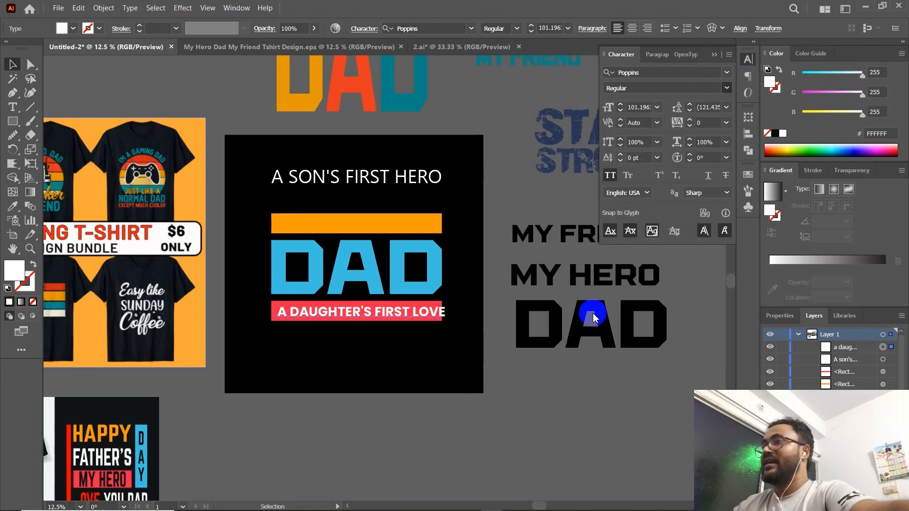
click(446, 330)
drag(447, 316, 435, 322)
click(448, 353)
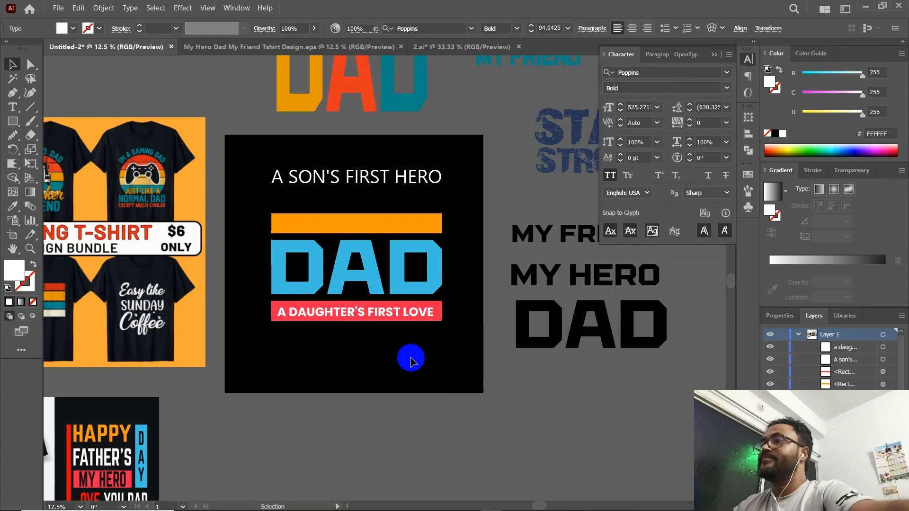
Try black and orange as the fill of A DAUGHTER'S FIRST LOVE and restore it to white
drag(339, 355, 417, 369)
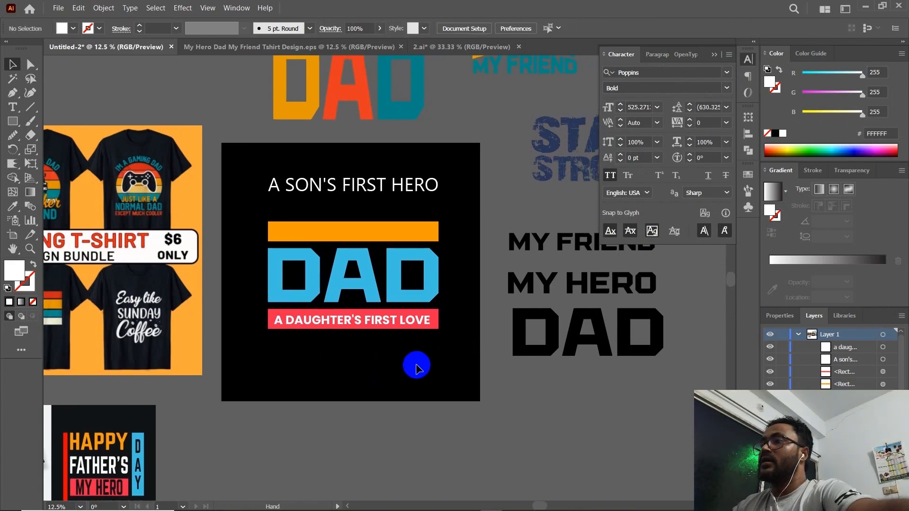
click(391, 325)
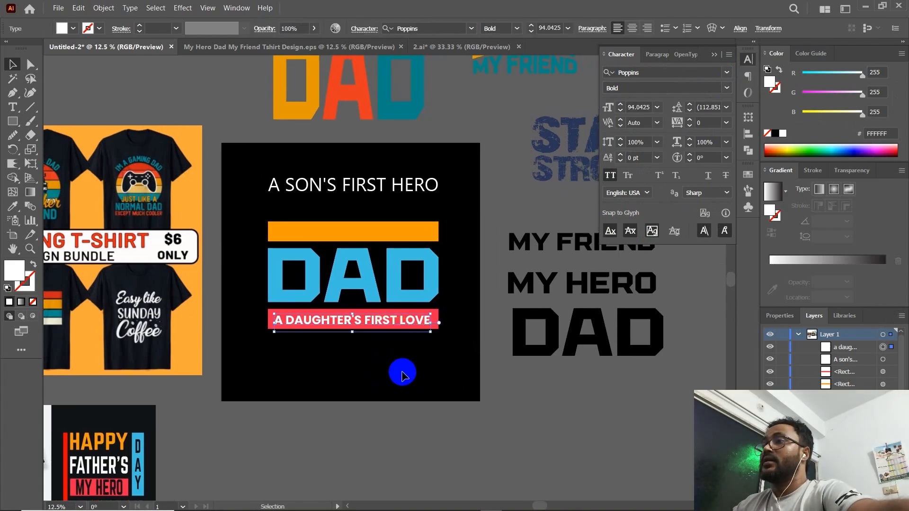
click(402, 370)
key(i)
click(337, 368)
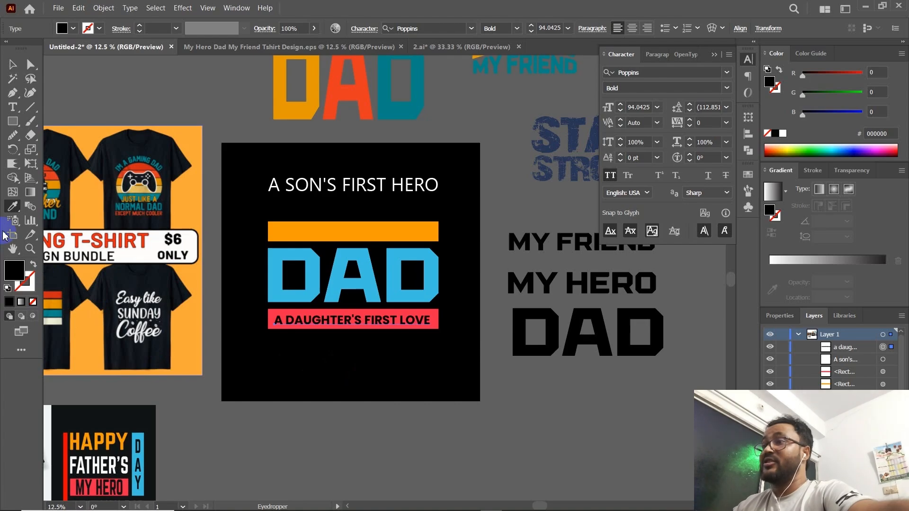
click(261, 321)
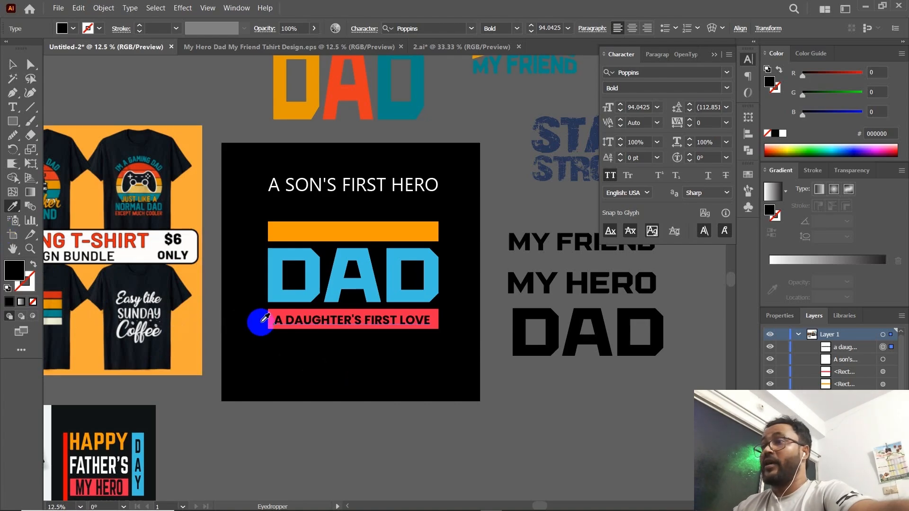
click(370, 270)
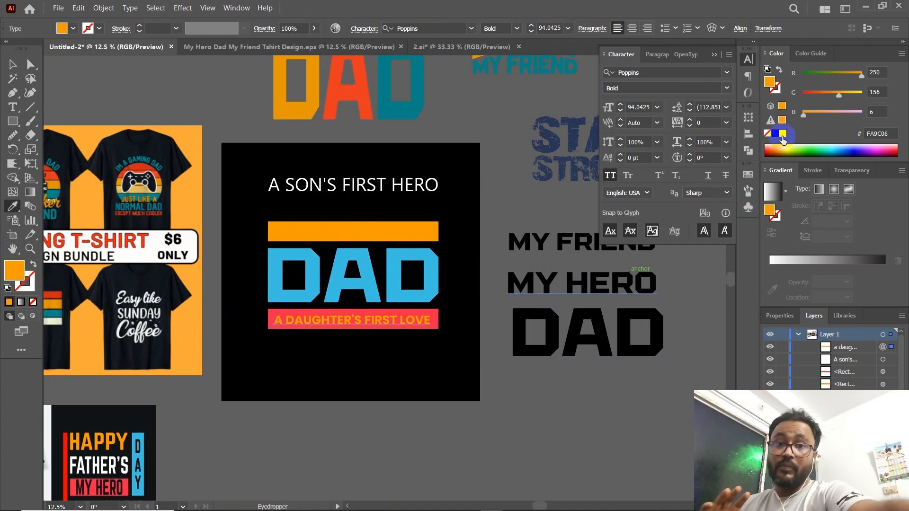
click(783, 134)
click(12, 67)
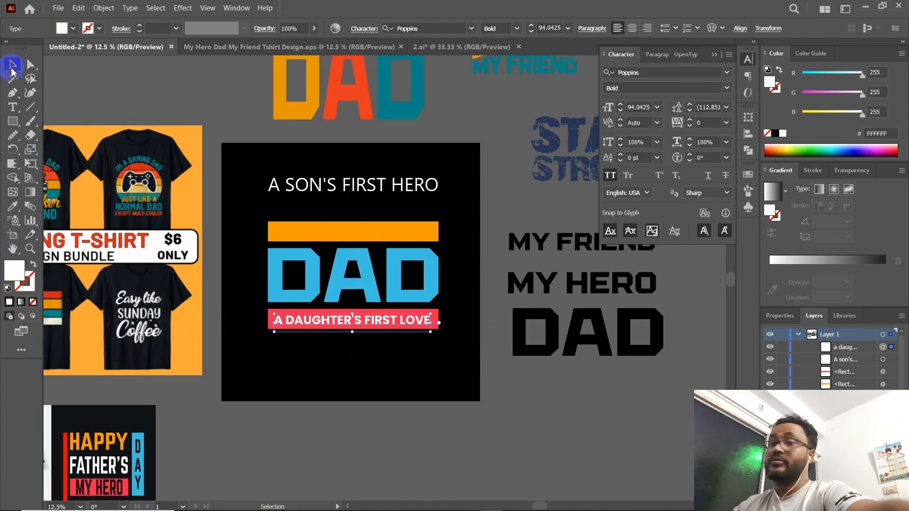
Move A SON'S FIRST HERO onto the orange bar and copy the Poppins Bold style from A DAUGHTER'S FIRST LOVE
drag(372, 189, 375, 238)
key(i)
click(363, 312)
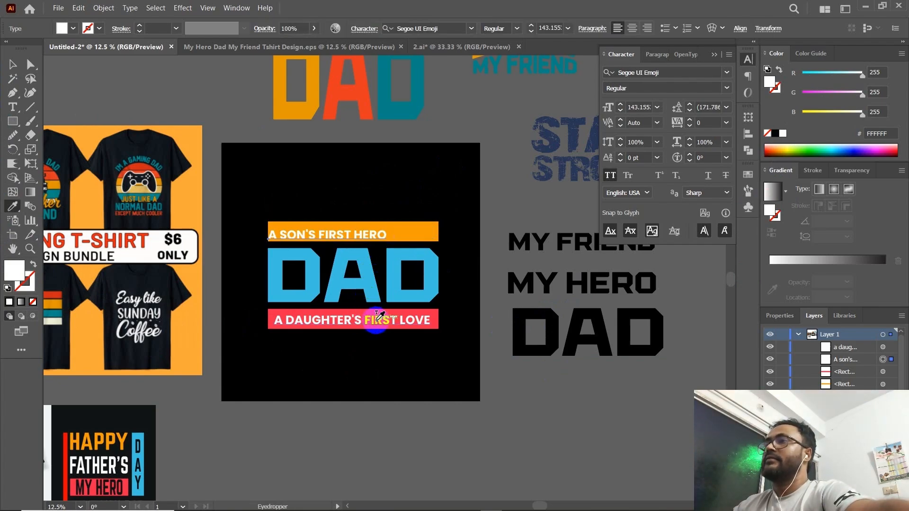
click(11, 65)
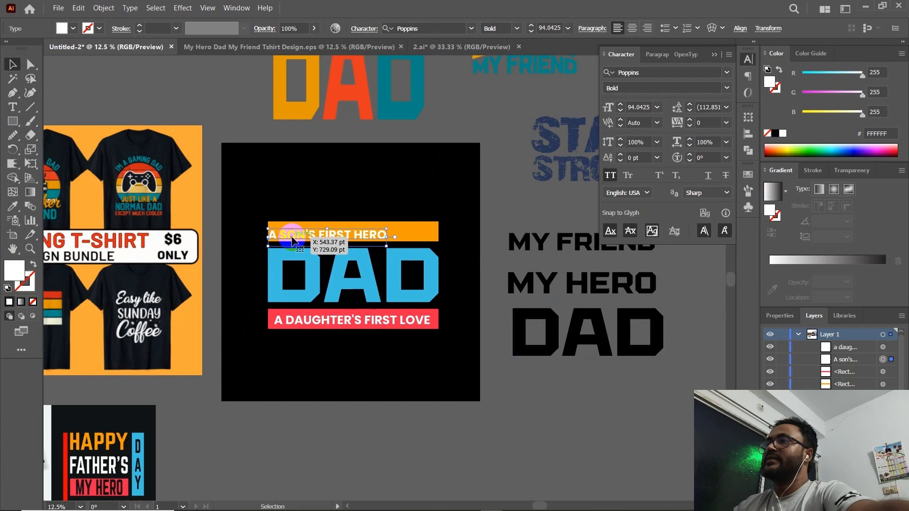
Enlarge A SON'S FIRST HERO to fill a slightly taller orange bar with small side margins, and select the whole DAD design
drag(330, 239, 401, 229)
click(301, 207)
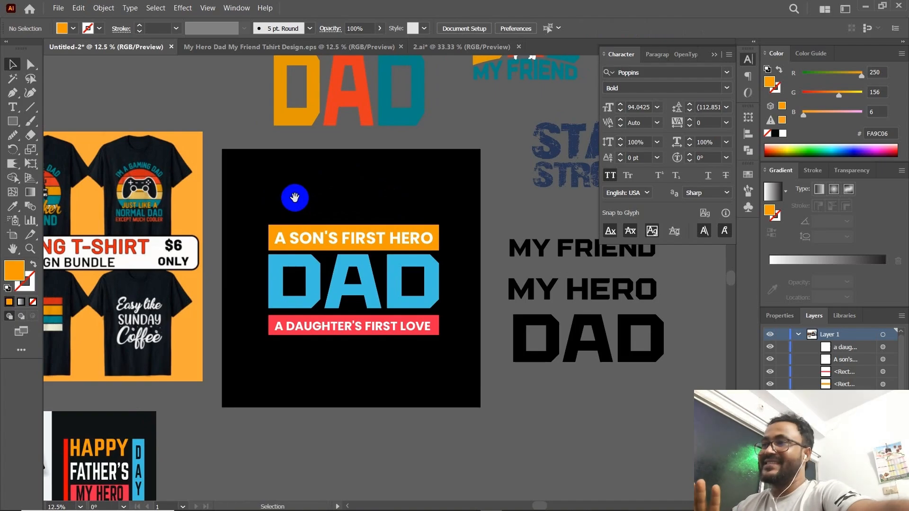
drag(293, 199, 450, 392)
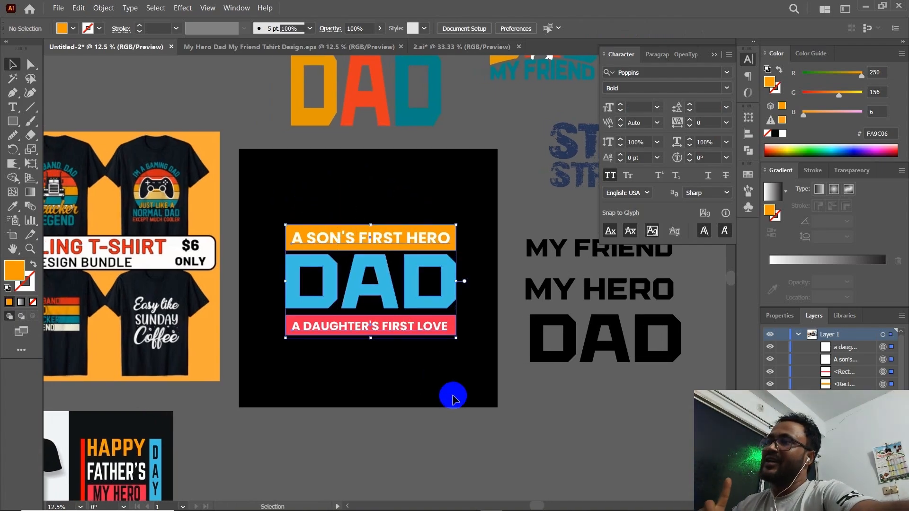
Expand the appearance and all objects of the selected DAD design into plain shapes, and deselect it
click(103, 8)
click(162, 156)
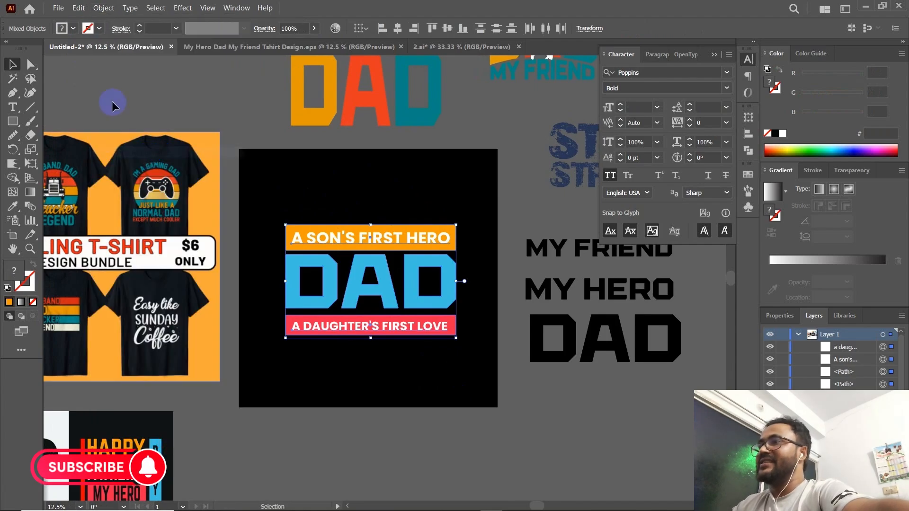
click(103, 8)
click(122, 141)
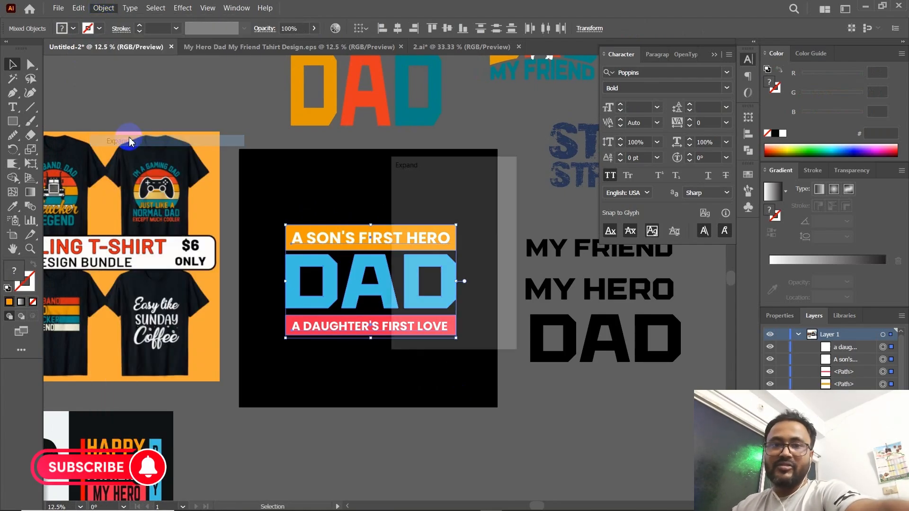
click(433, 329)
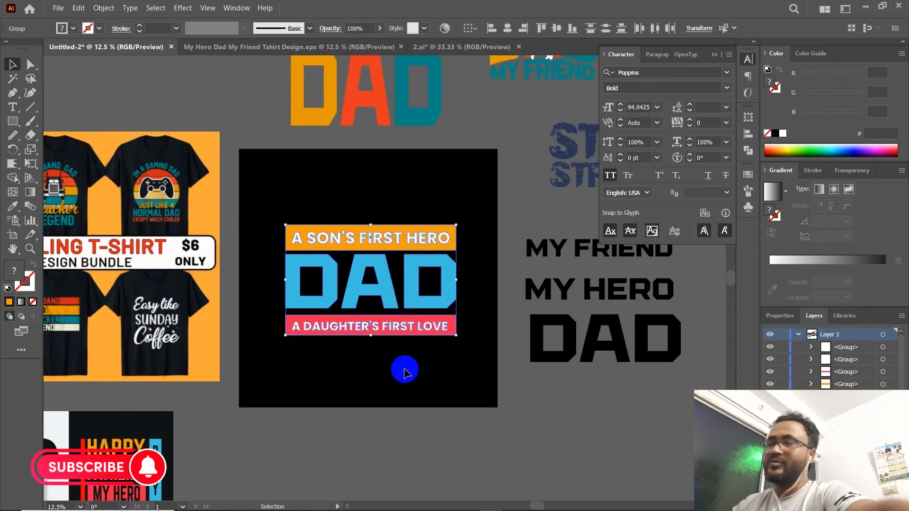
click(404, 373)
drag(435, 383, 414, 384)
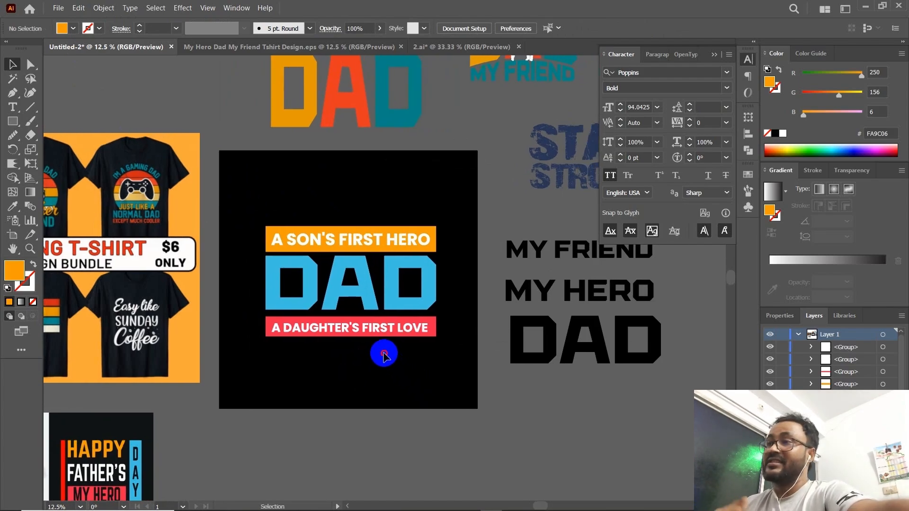
Align the design's text lines, bars and DAD on their horizontal centres, and centre them horizontally on the artboard
click(326, 240)
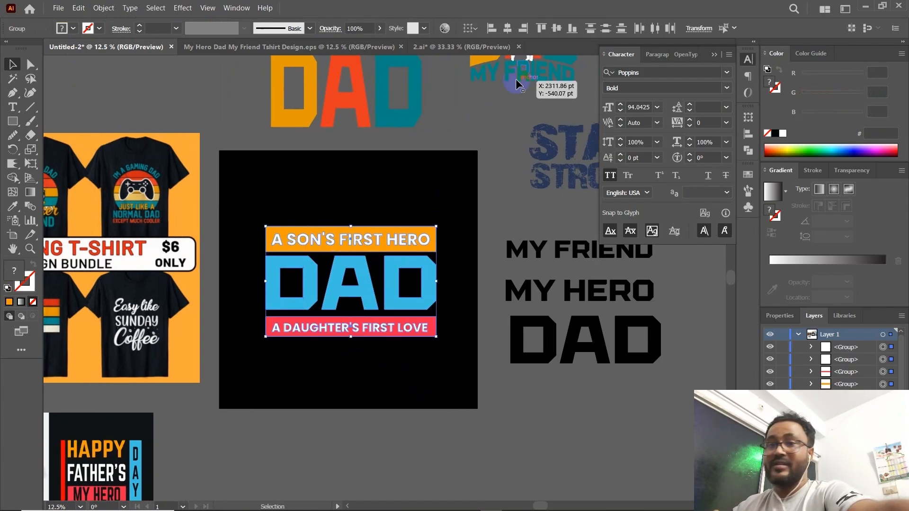
click(508, 30)
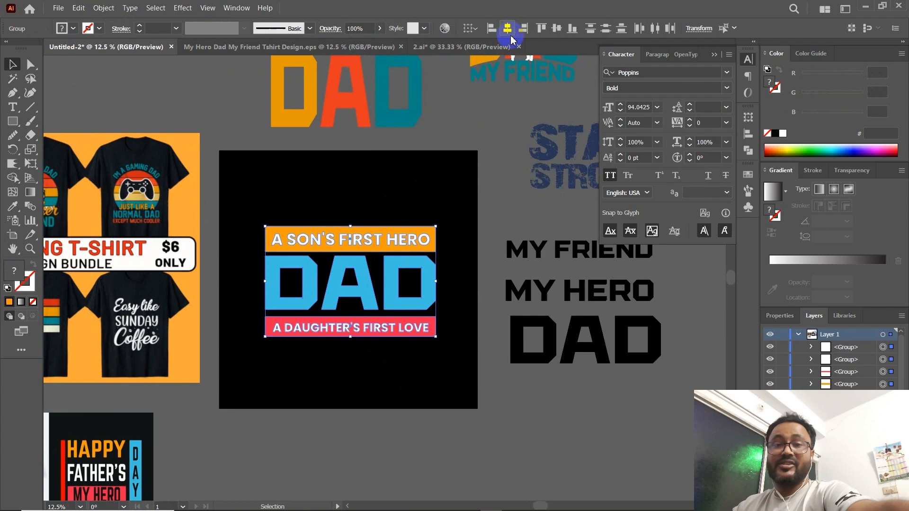
click(470, 29)
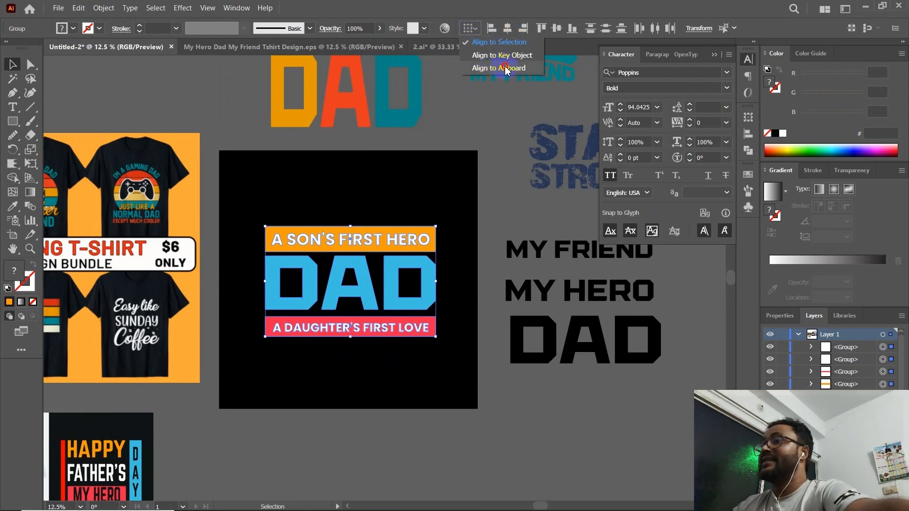
click(498, 67)
click(508, 30)
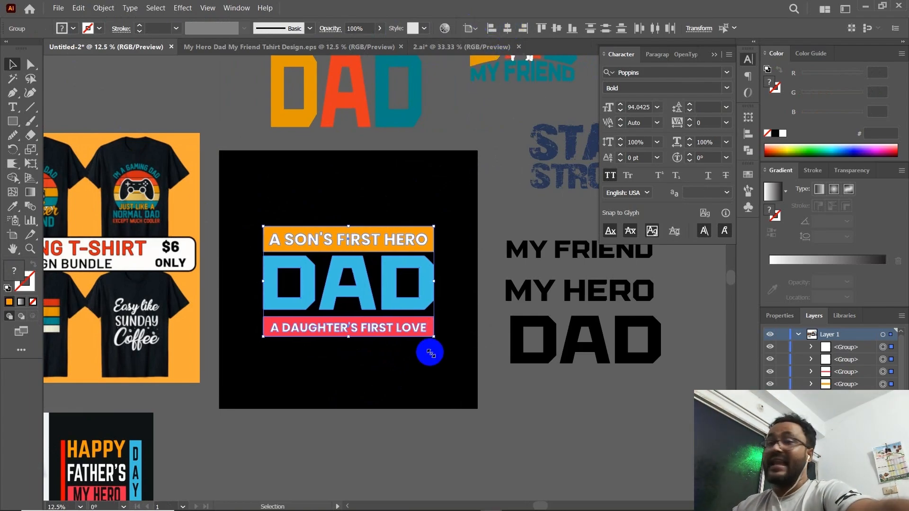
click(403, 370)
drag(412, 368, 393, 368)
drag(321, 377, 324, 378)
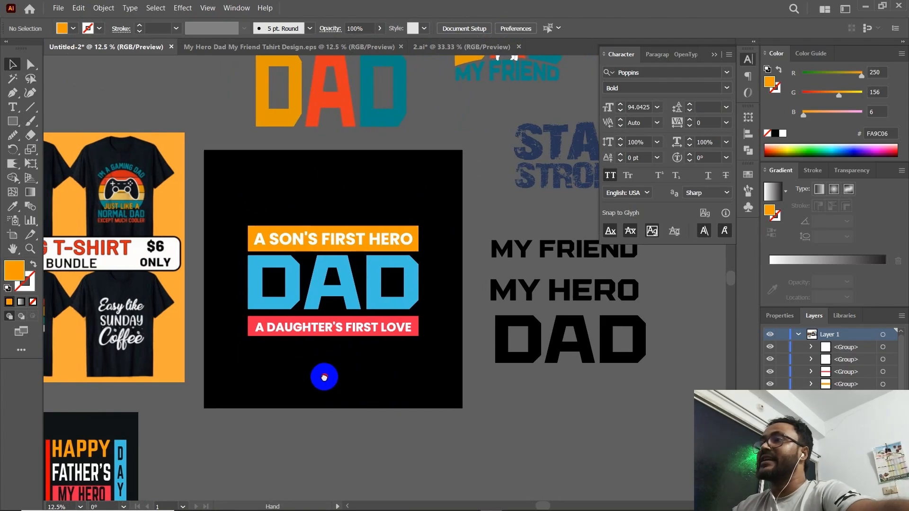
Reduce the orange bar's height slightly around A SON'S FIRST HERO, keeping the text vertically centred on it
click(330, 251)
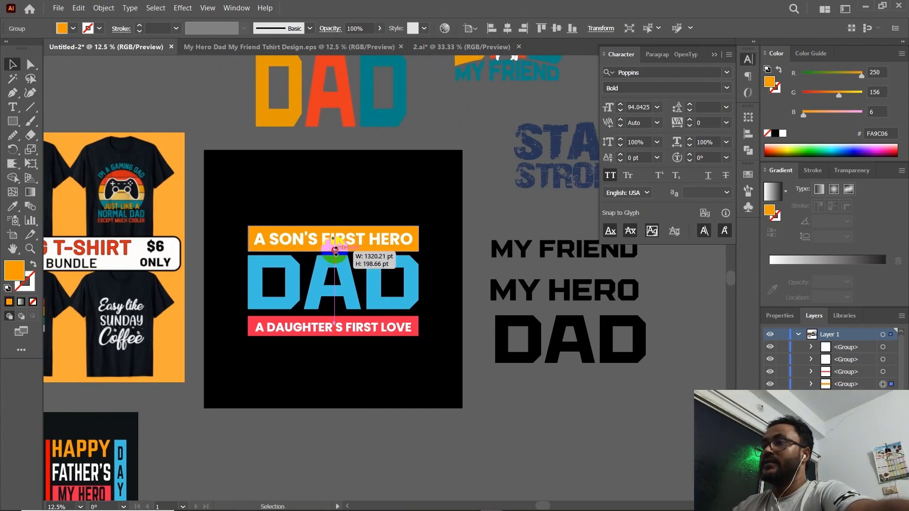
click(345, 194)
drag(345, 194, 330, 205)
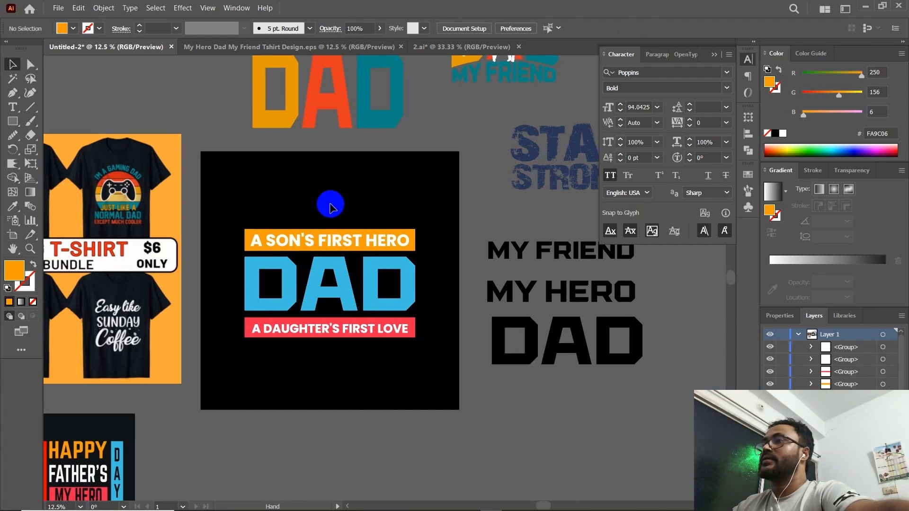
click(343, 247)
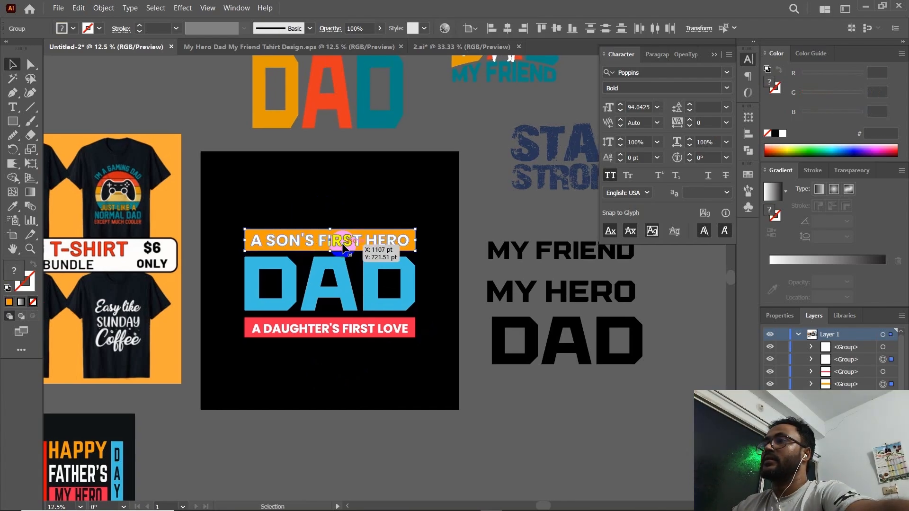
click(341, 208)
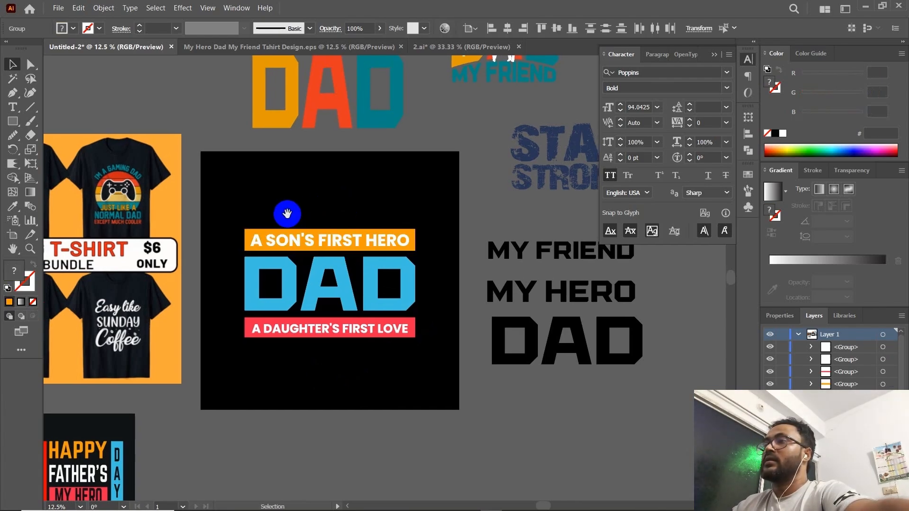
mouse_move(341, 209)
mouse_down()
mouse_move(357, 207)
mouse_move(332, 210)
mouse_up()
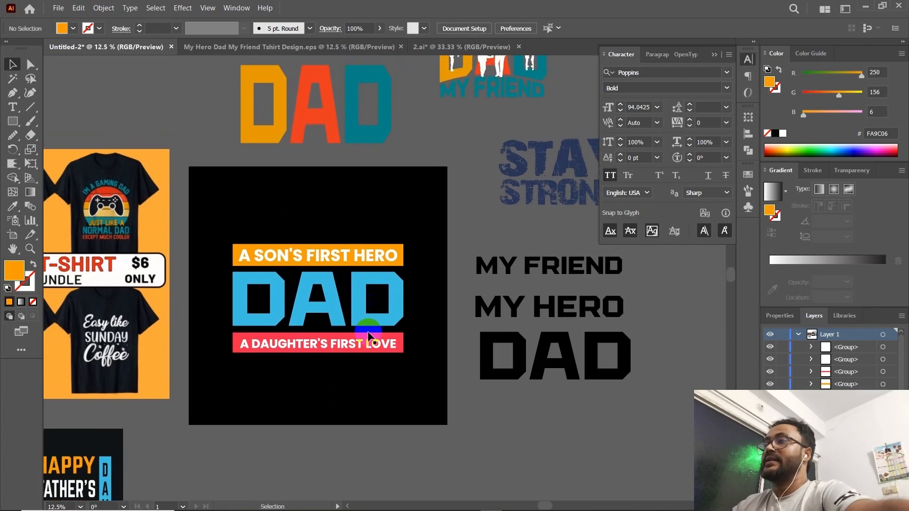
Recolor the blue DAD lettering with the red FF254B sampled from the bar behind A DAUGHTER'S FIRST LOVE
click(333, 323)
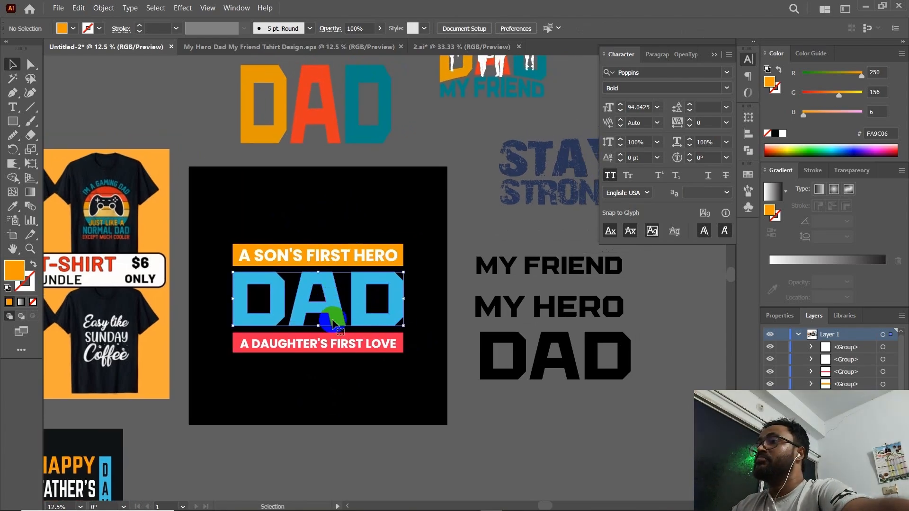
click(400, 327)
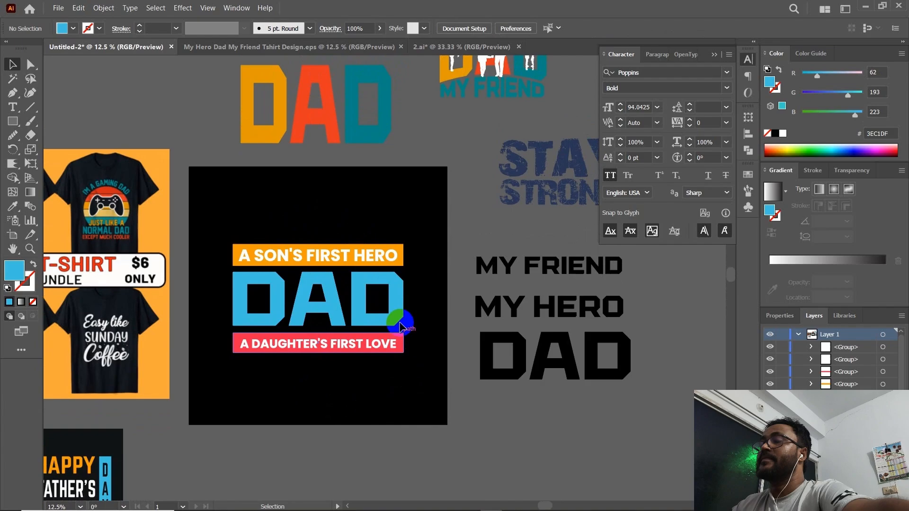
key(i)
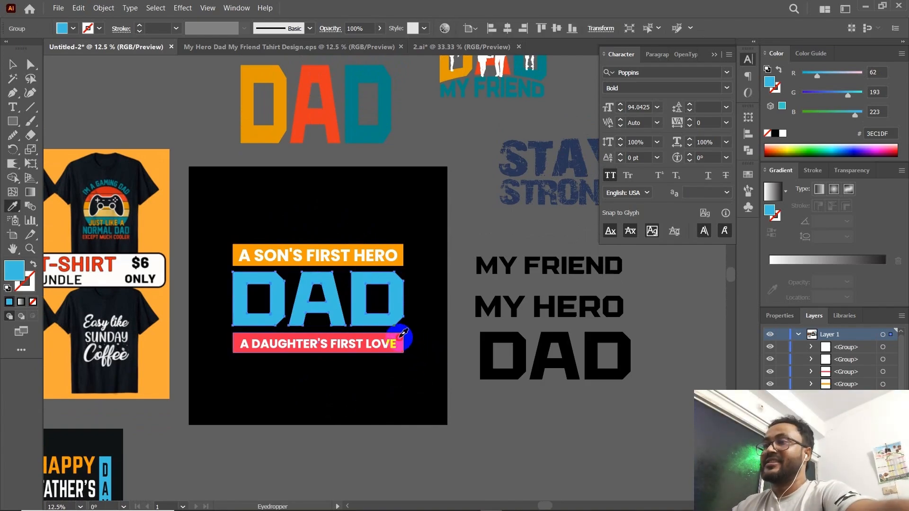
click(398, 339)
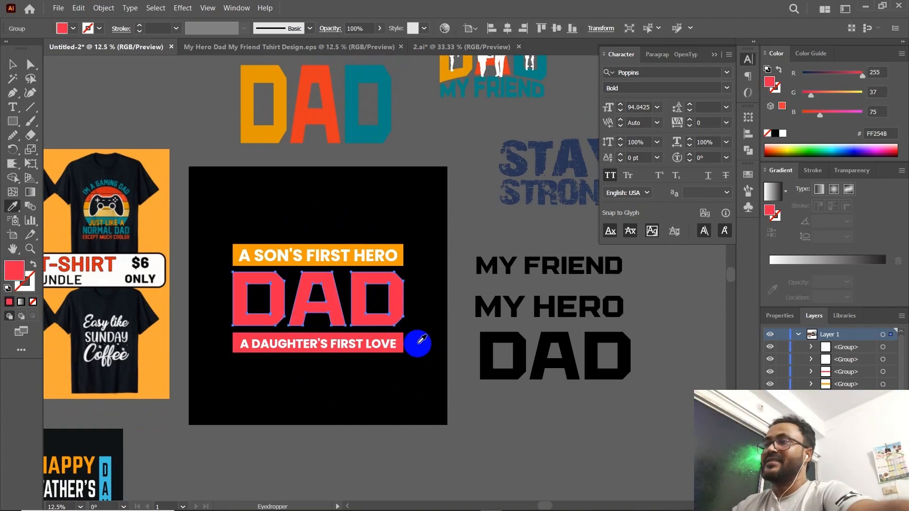
click(368, 369)
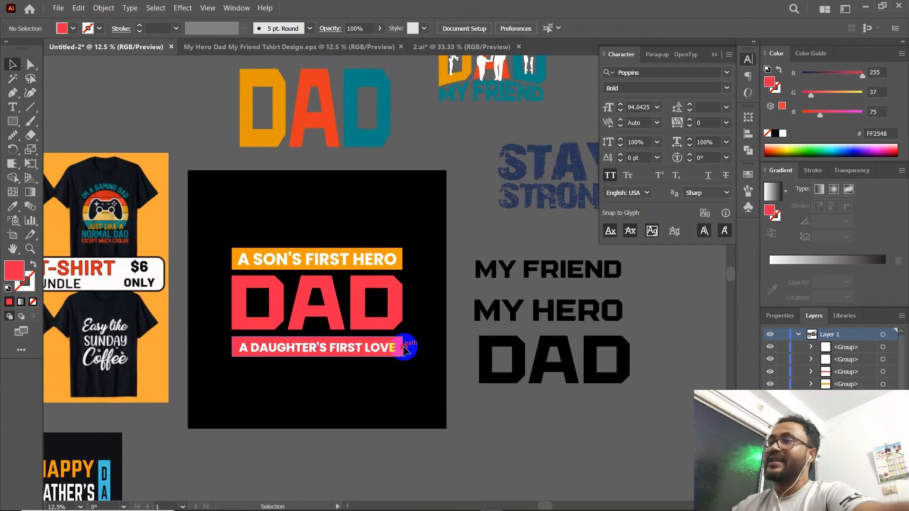
Recolor the bar behind A DAUGHTER'S FIRST LOVE with the teal 008786 sampled from the reference DAD lettering above the artboard
scroll(414, 369, down, 1)
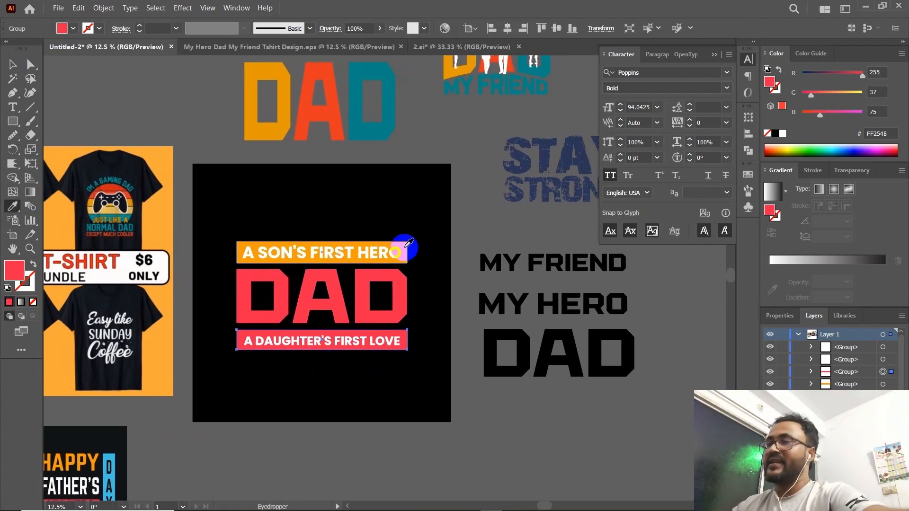
click(408, 244)
click(376, 131)
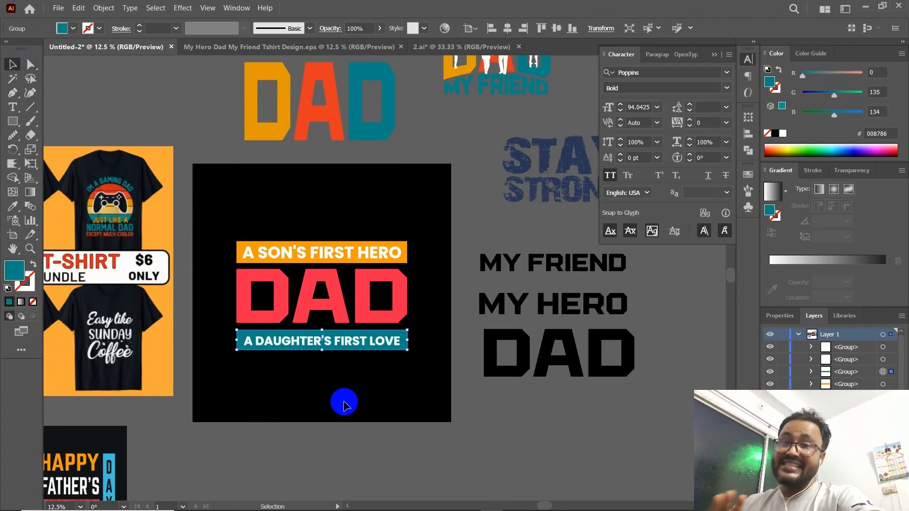
click(284, 383)
drag(279, 380, 295, 382)
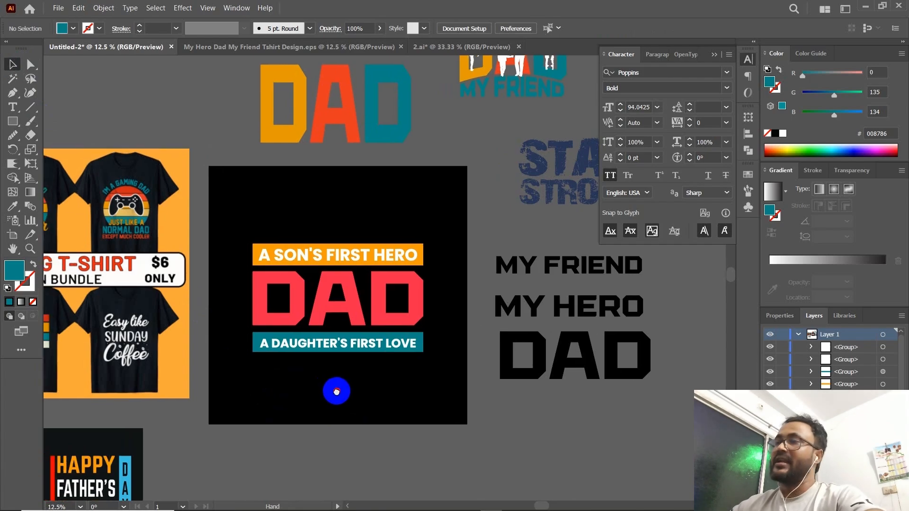
Recolor only the first D of DAD with the orange FA9C06 sampled from the bar behind A SON'S FIRST HERO
click(300, 315)
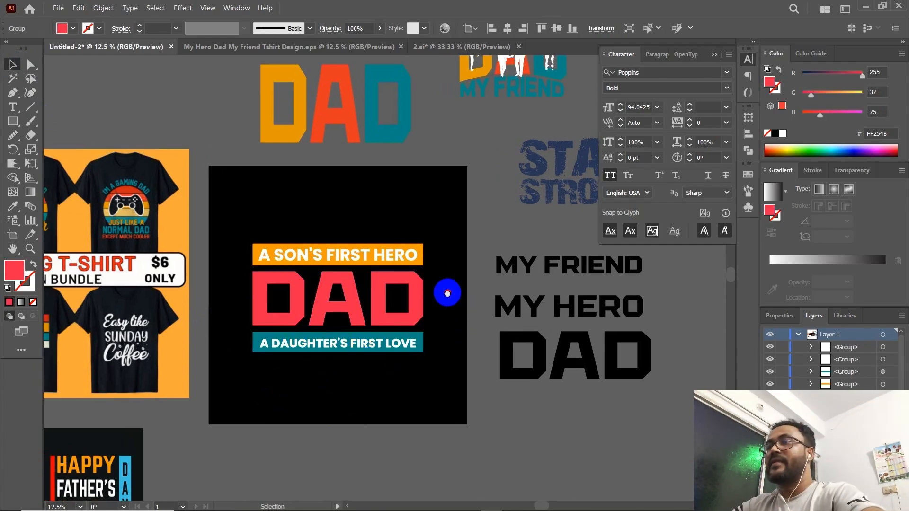
click(447, 293)
drag(461, 291, 447, 293)
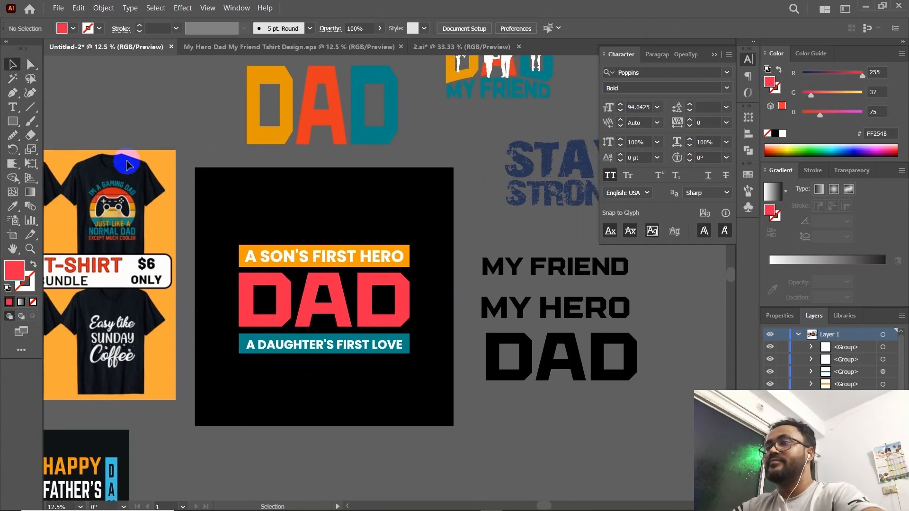
click(285, 296)
scroll(284, 308, up, 1)
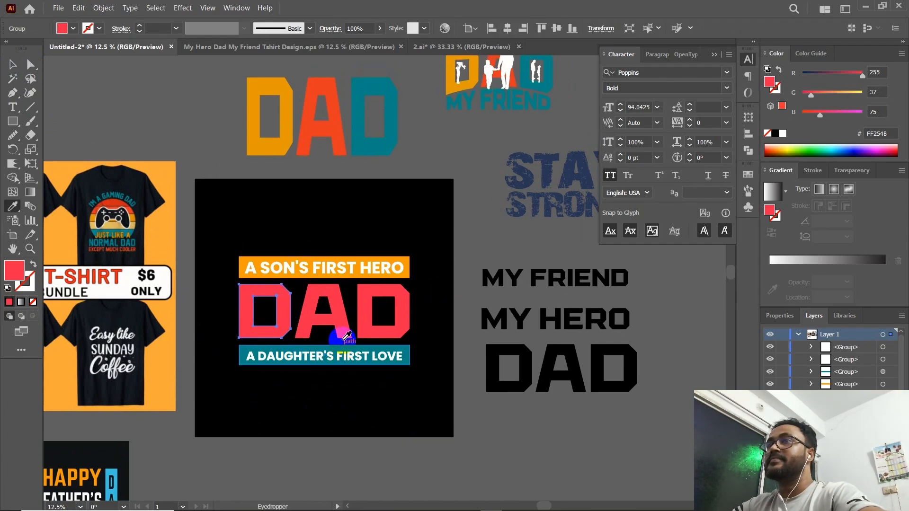
key(i)
click(245, 259)
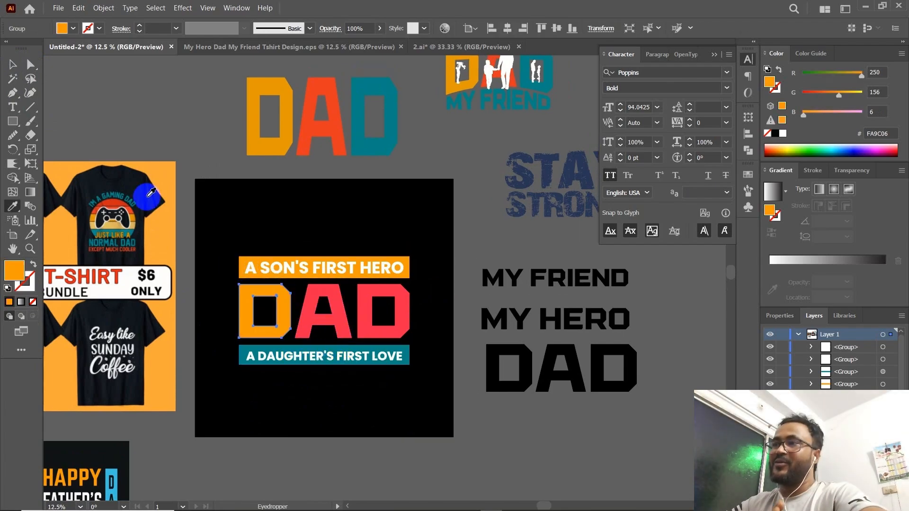
Recolor only the last D of DAD with the teal 008786 sampled from the bar below, and deselect it
key(a)
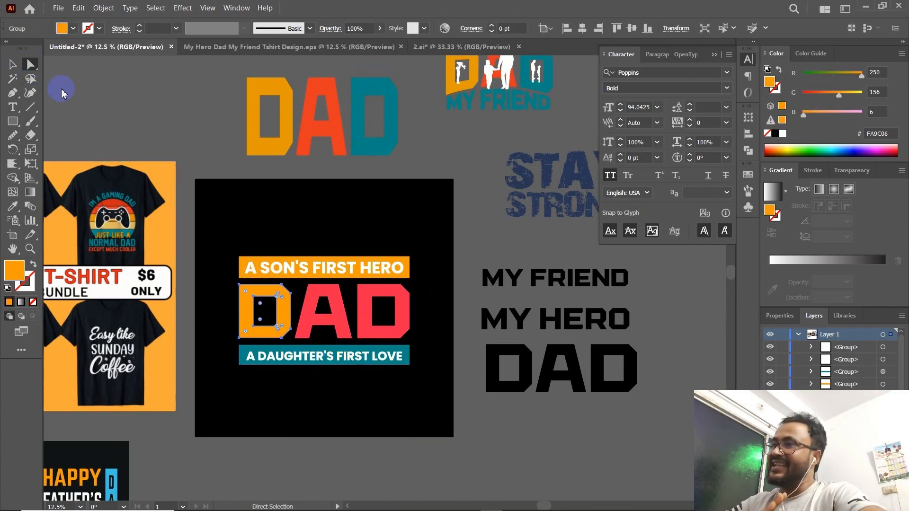
click(405, 322)
scroll(417, 388, down, 1)
key(i)
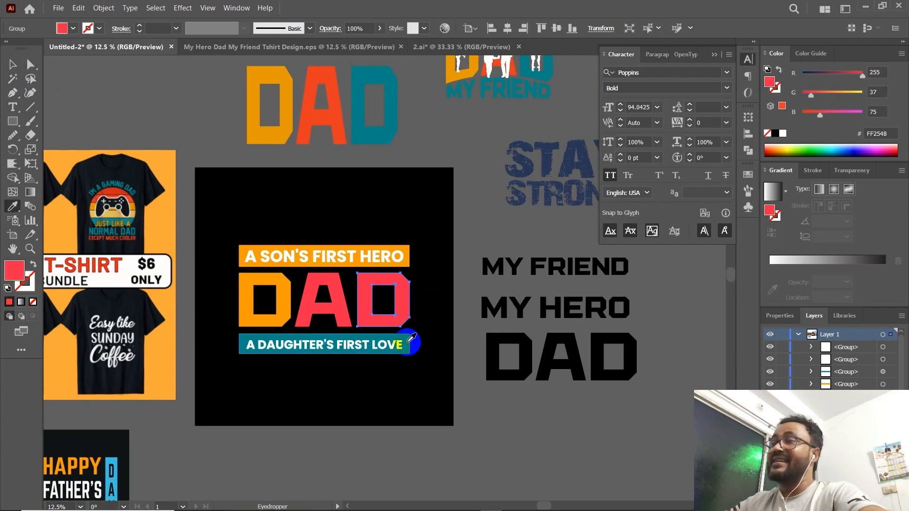
click(409, 341)
click(13, 67)
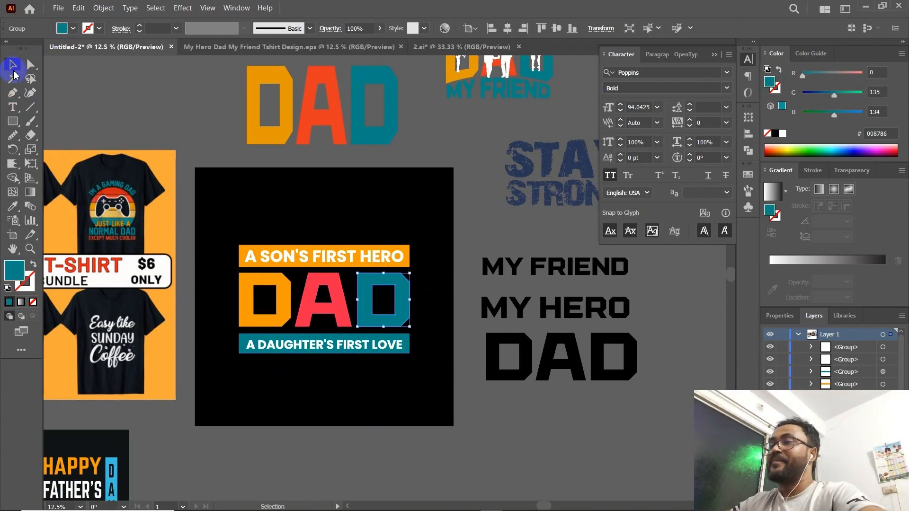
click(379, 386)
drag(391, 397, 368, 368)
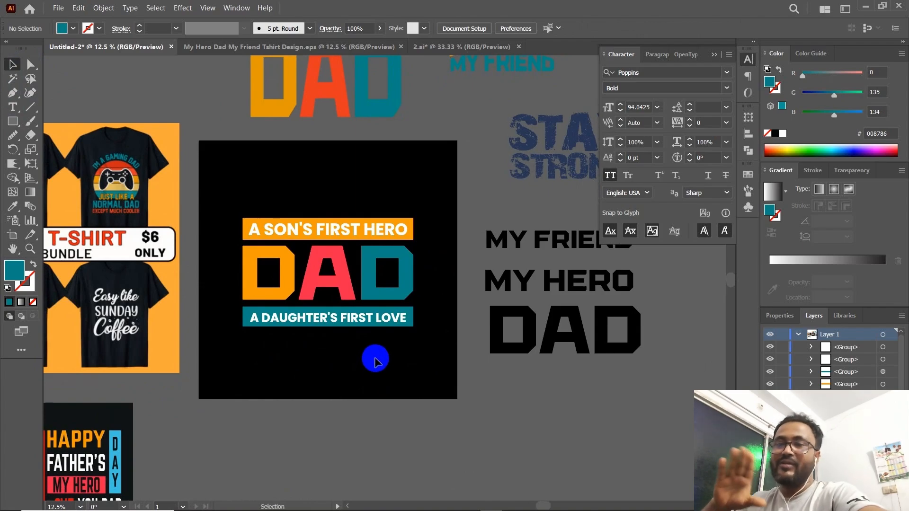
drag(297, 364, 321, 359)
drag(424, 345, 411, 350)
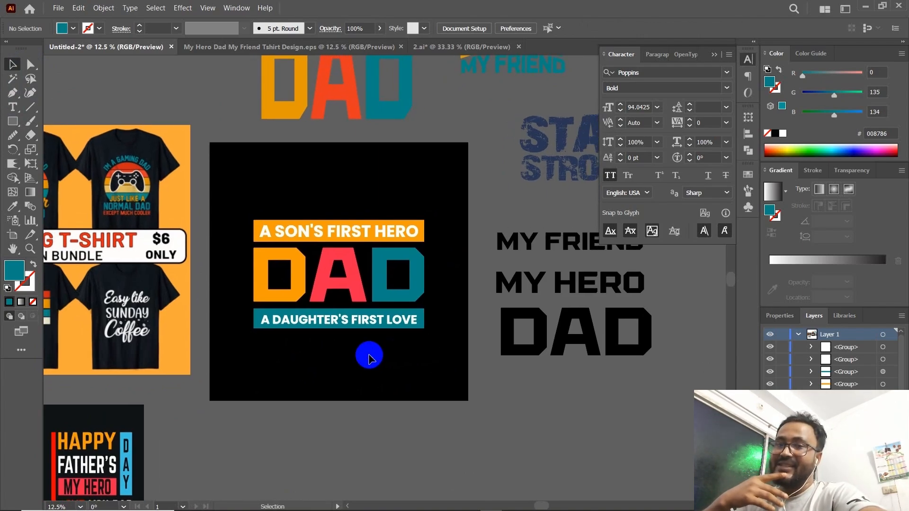
click(276, 291)
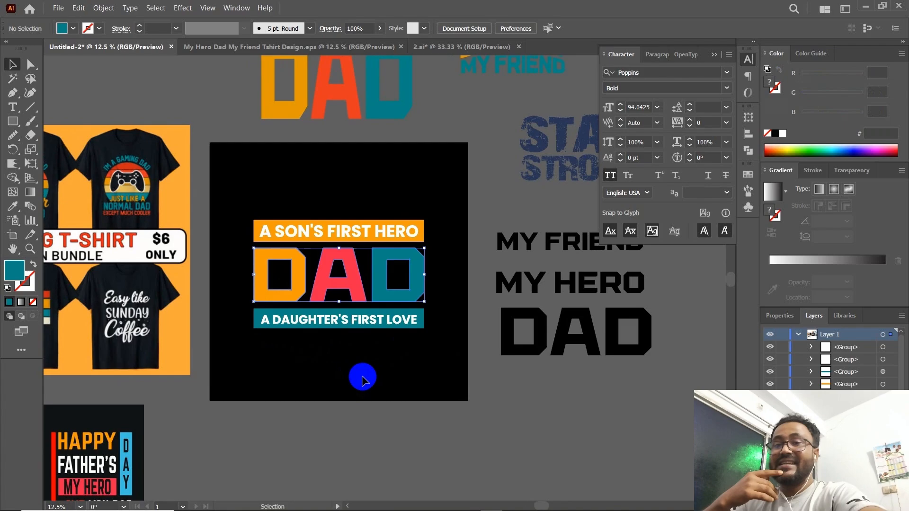
key(ctrl+equal)
drag(432, 385, 375, 407)
drag(411, 377, 388, 399)
click(329, 396)
Switch to the Chrome browser and search Google Images for "design elements"
mouse_move(392, 508)
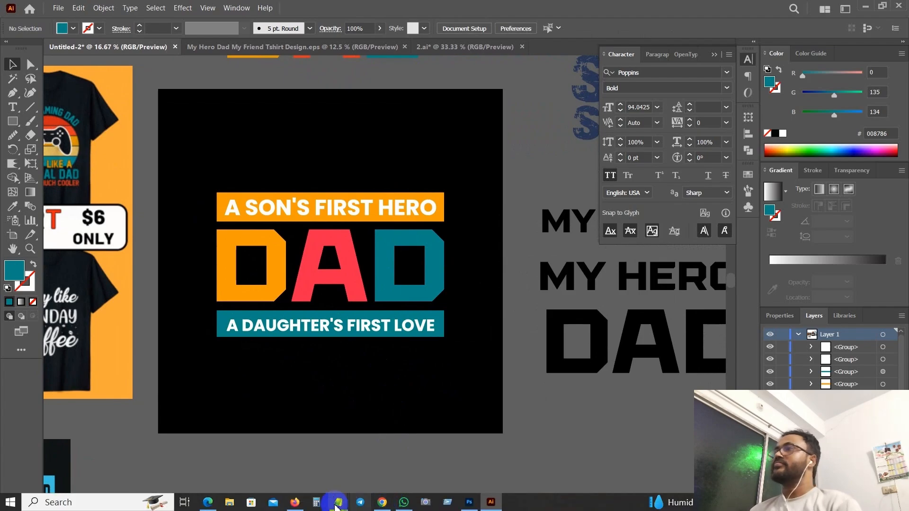
click(381, 503)
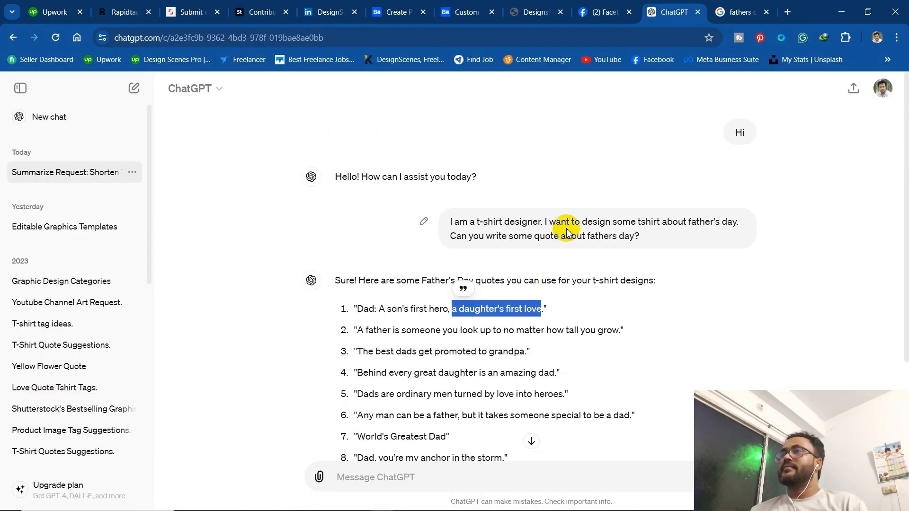
click(753, 11)
click(304, 39)
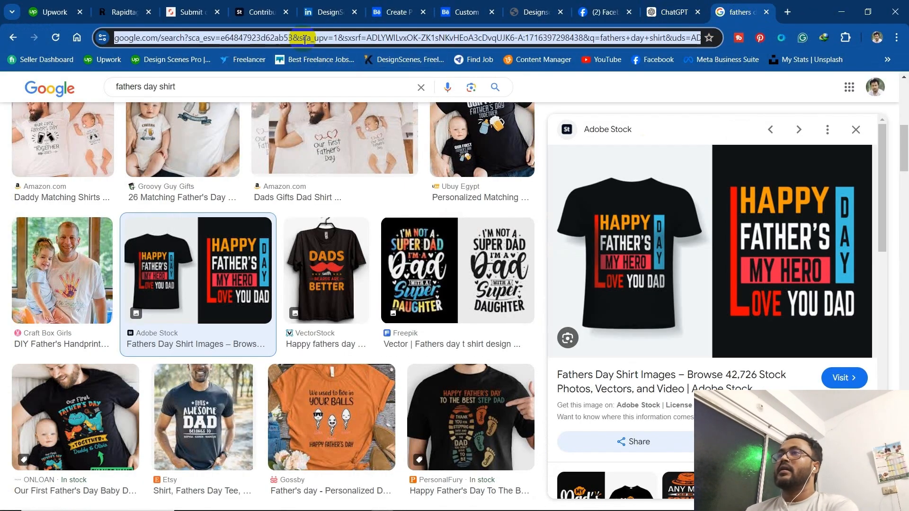
text(dad)
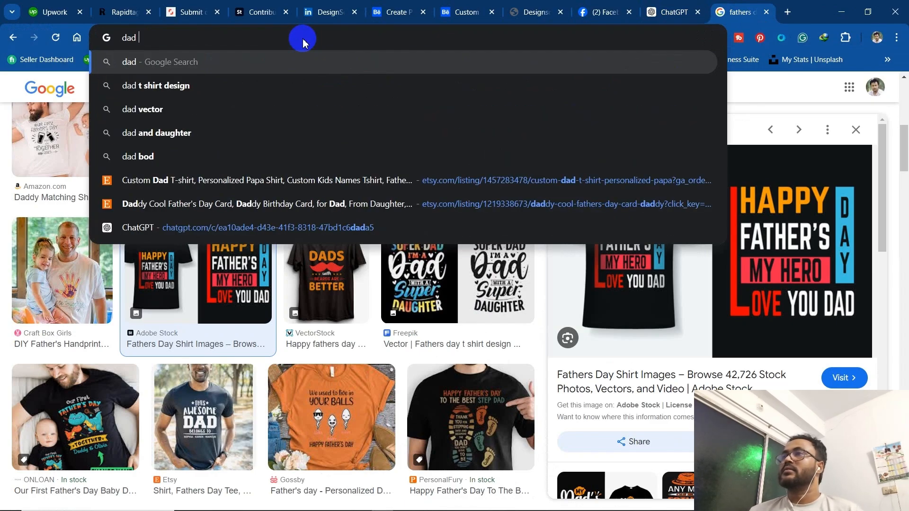
key(BackSpace)
key(BackSpace)
key(BackSpace)
key(BackSpace)
text(design )
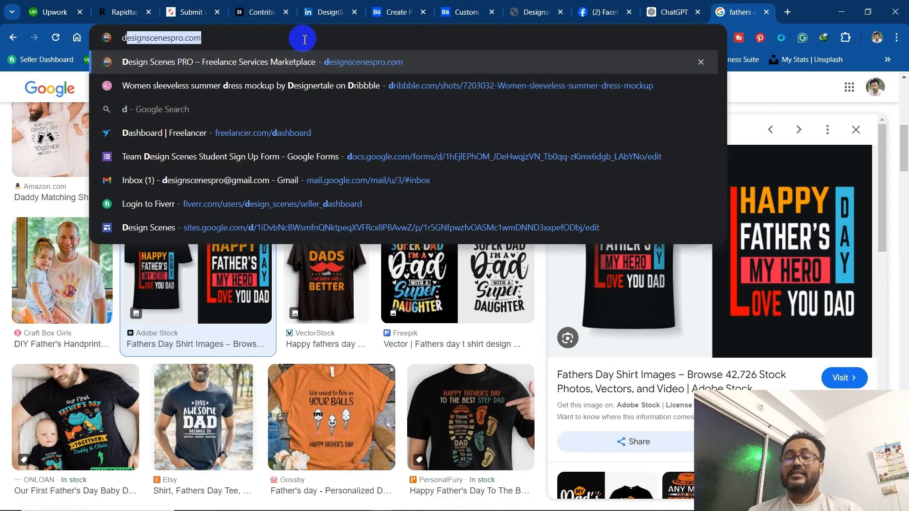
text(elements)
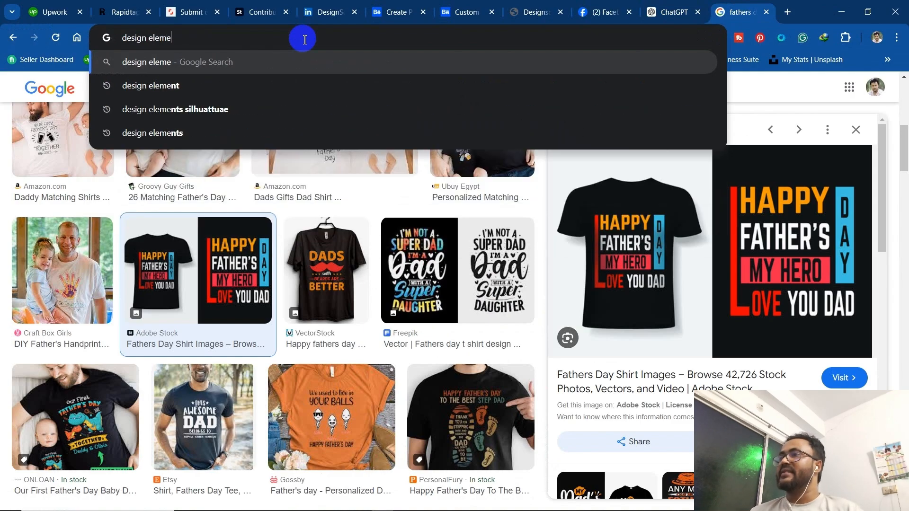
key(Return)
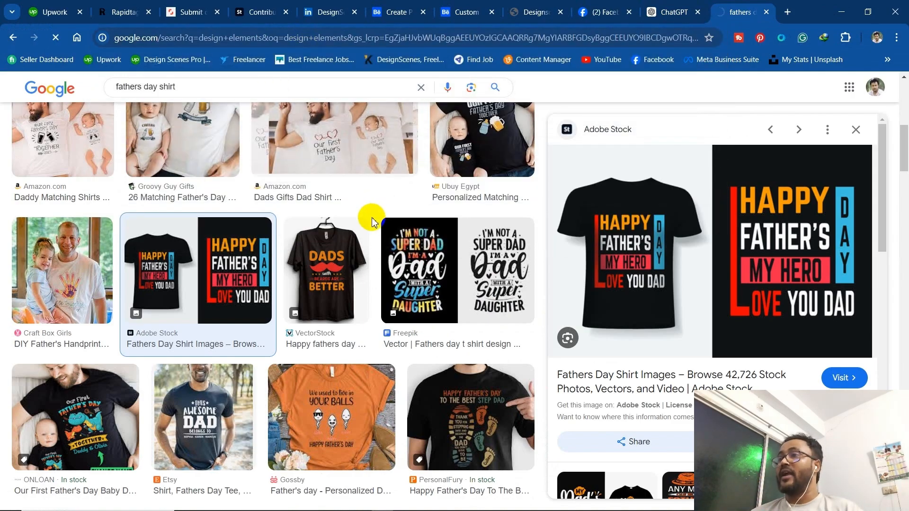
click(338, 260)
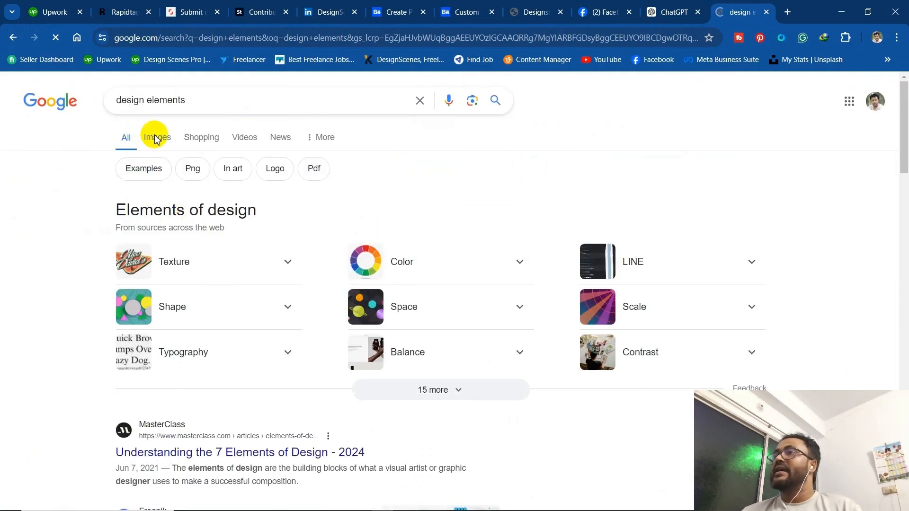
click(156, 139)
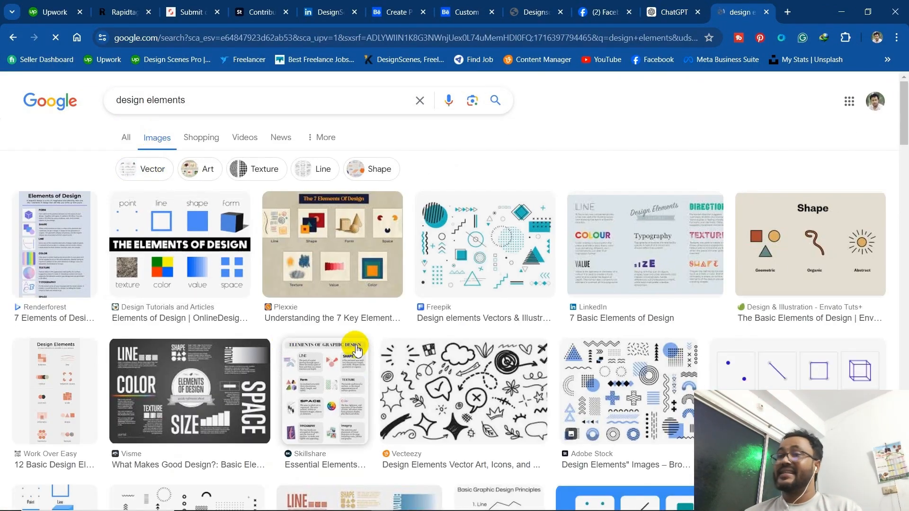
Browse the image results, open the Freepik picture of black geometric shapes on white, and copy the image
scroll(273, 365, down, 5)
scroll(273, 364, up, 5)
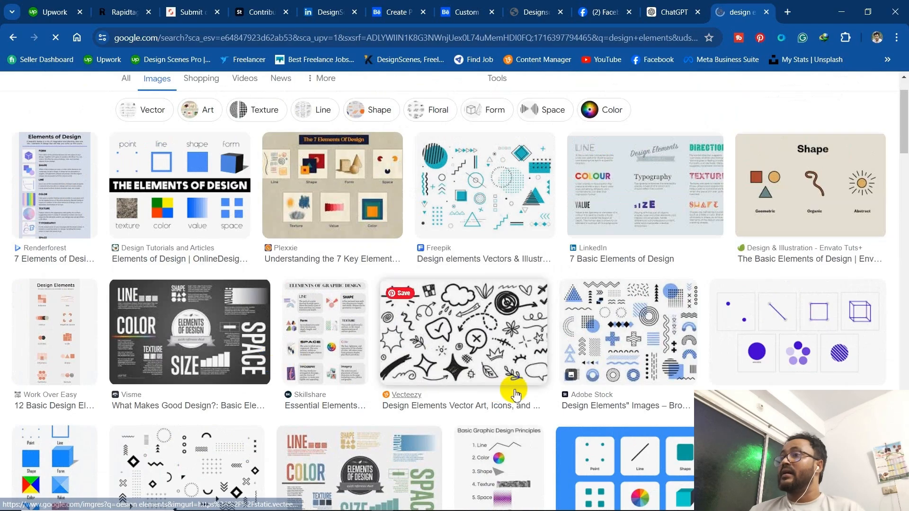
scroll(513, 390, down, 10)
scroll(499, 391, up, 2)
scroll(331, 400, down, 1)
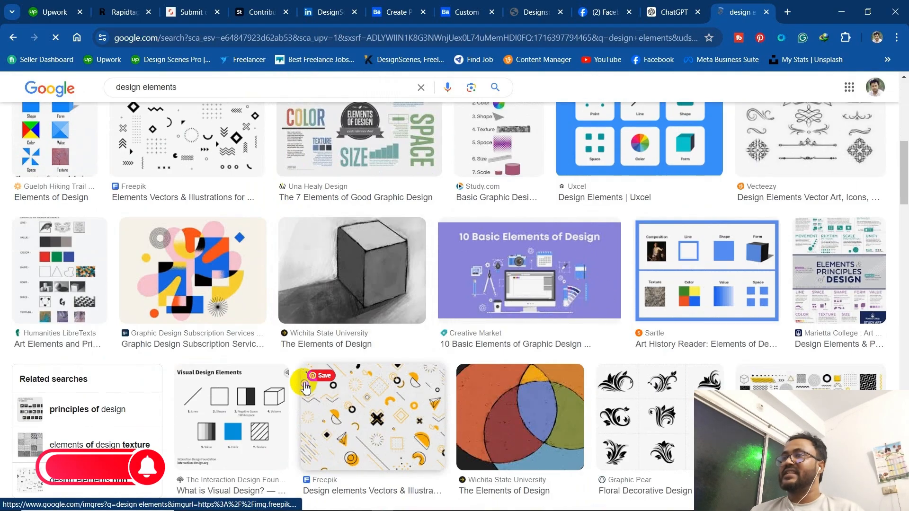
scroll(292, 387, up, 5)
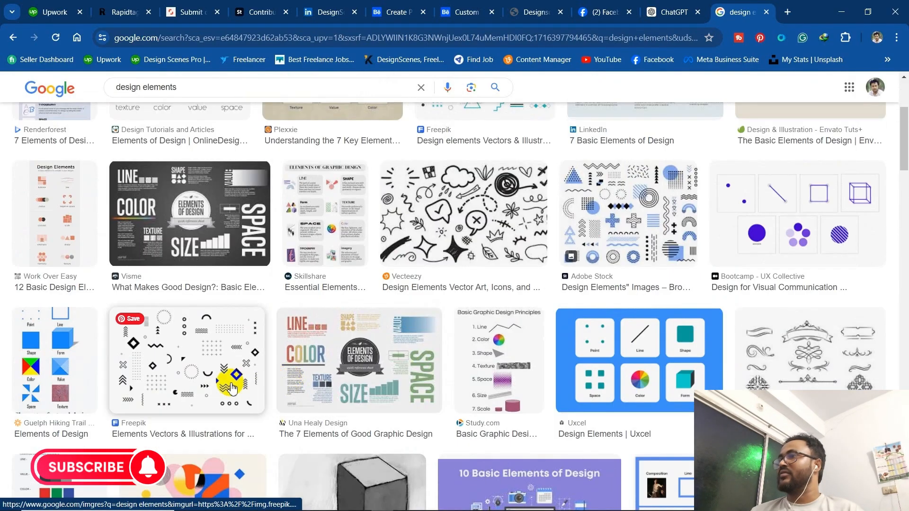
scroll(230, 381, down, 1)
click(184, 292)
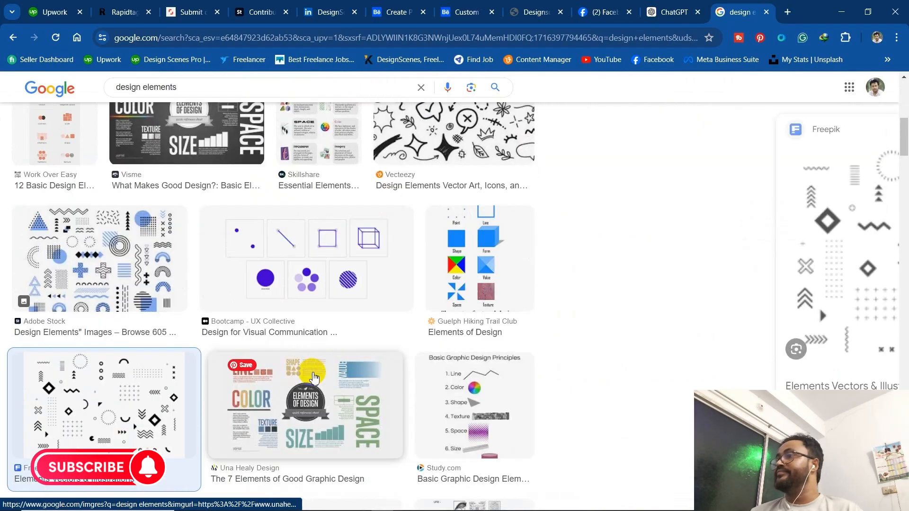
right_click(747, 278)
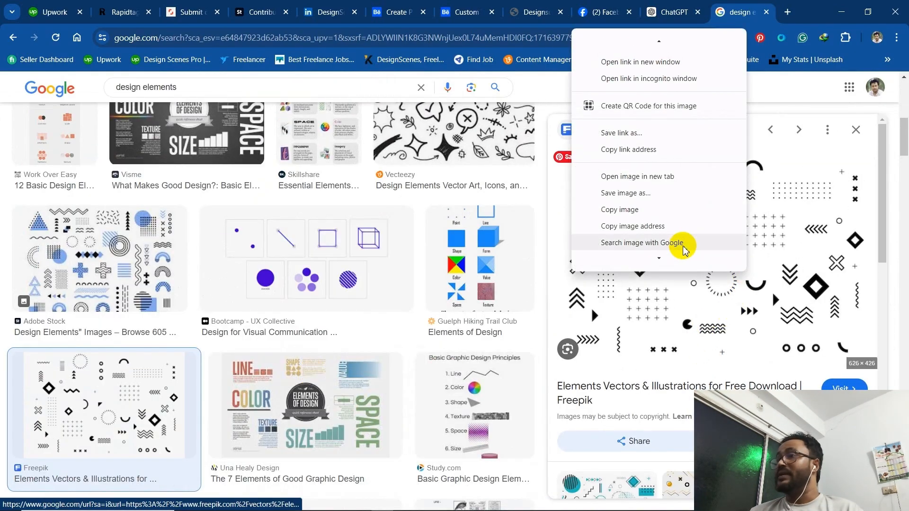
click(642, 213)
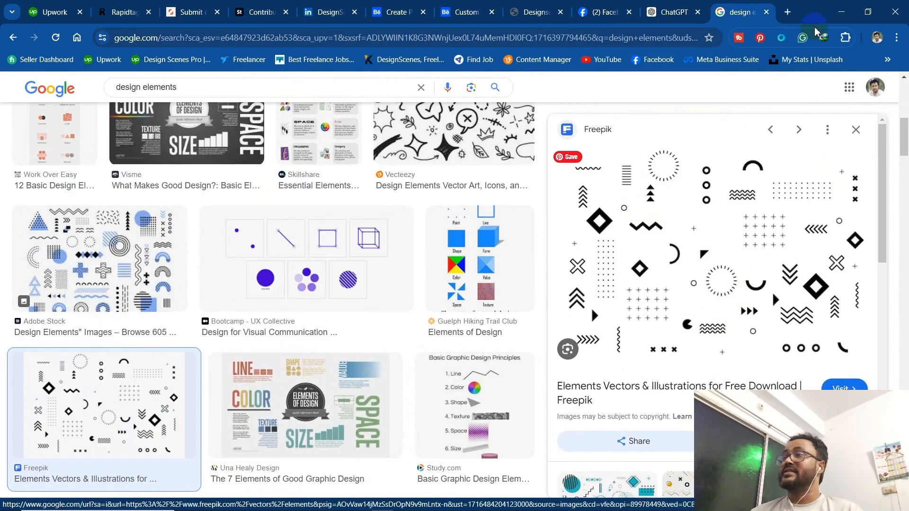
Switch to Illustrator, paste the copied image below the black artboard, and enlarge it to about 2336 by 1590 pt
key(alt+Tab)
scroll(411, 462, down, 5)
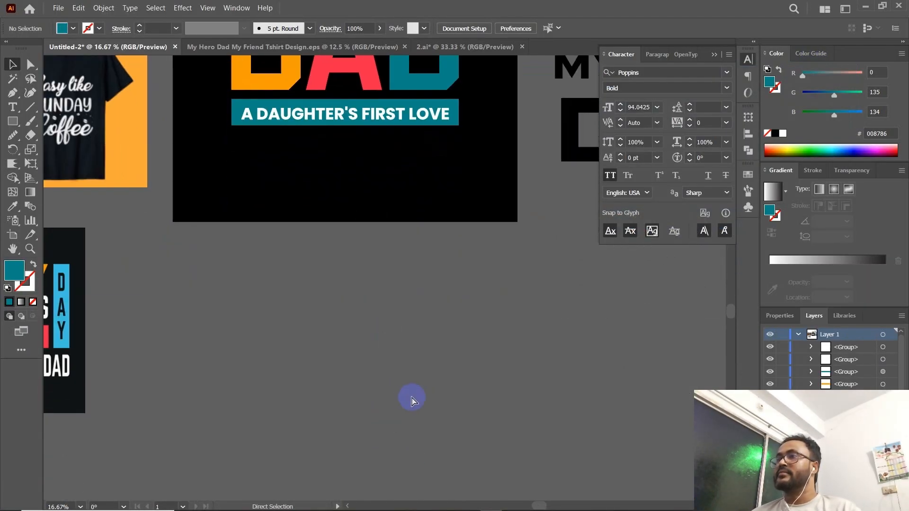
key(ctrl+v)
drag(394, 348, 428, 381)
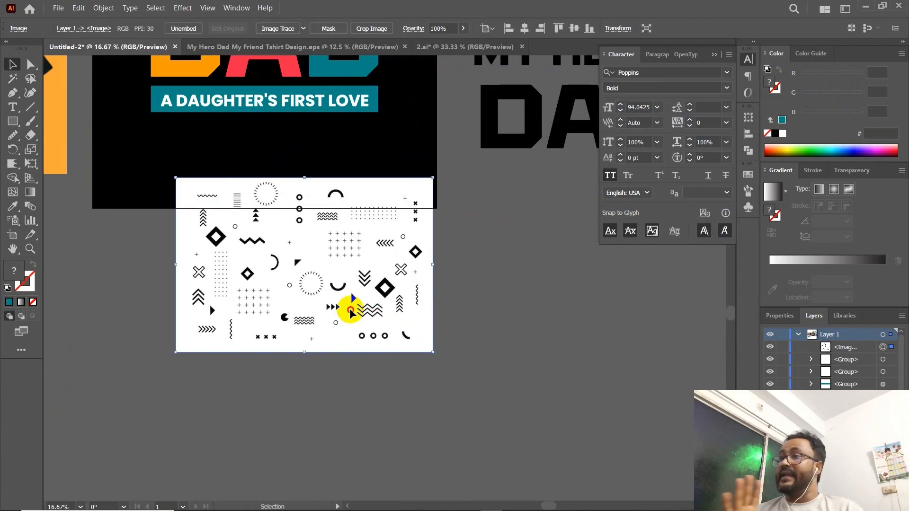
drag(349, 308, 365, 371)
drag(438, 364, 509, 377)
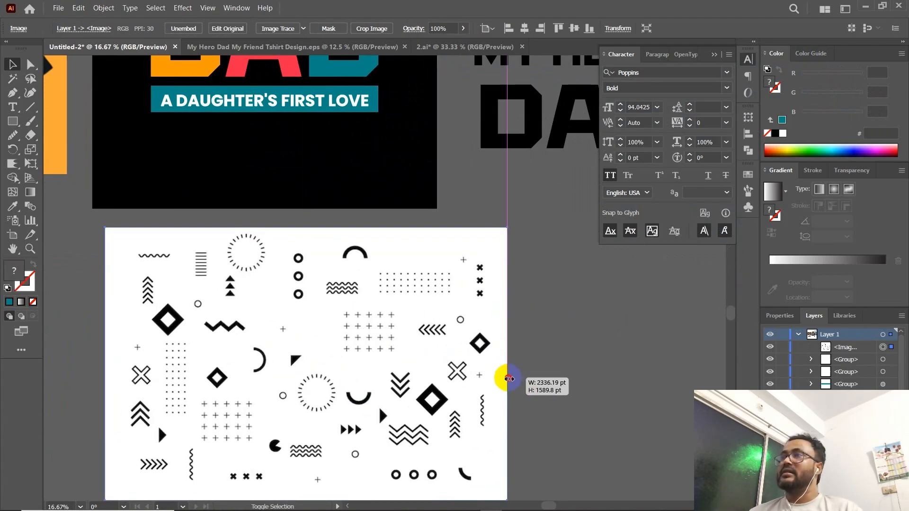
click(570, 355)
drag(420, 363, 445, 315)
Trace the pasted design elements image with the Sketched Art preset and expand the tracing into vector shapes
click(308, 318)
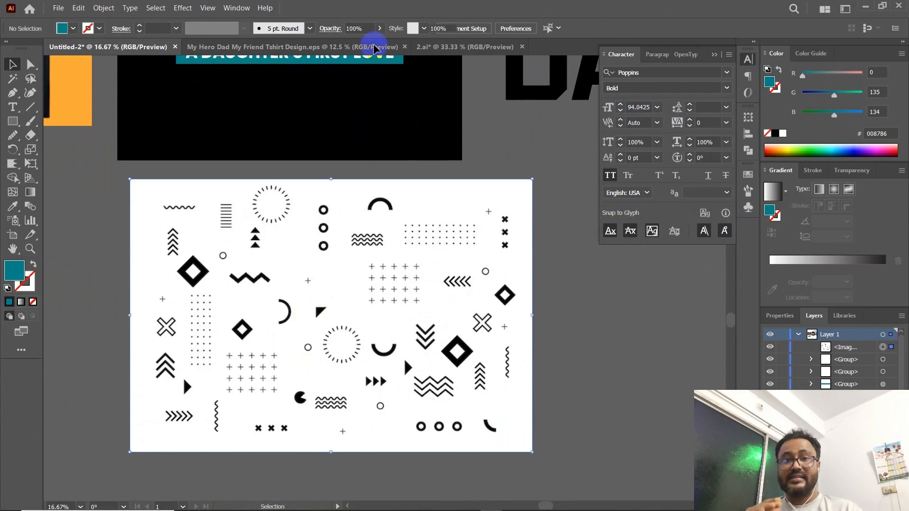
click(304, 29)
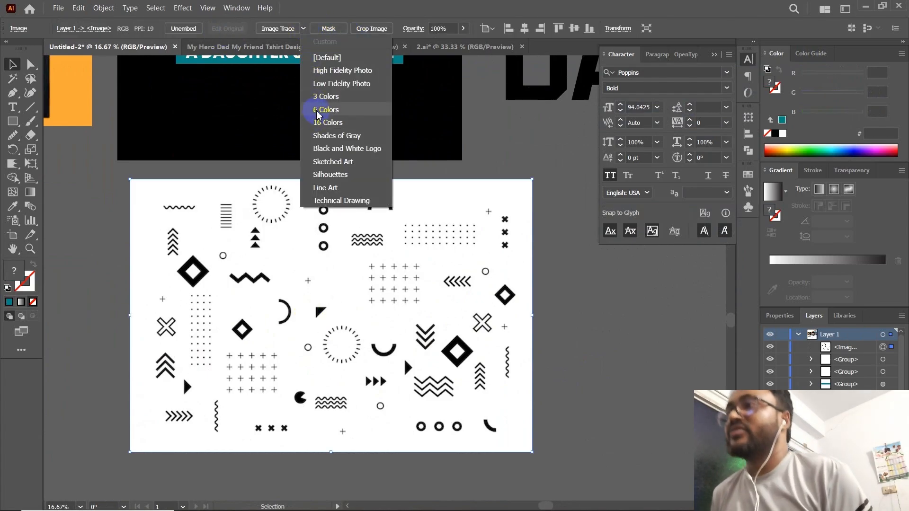
click(222, 296)
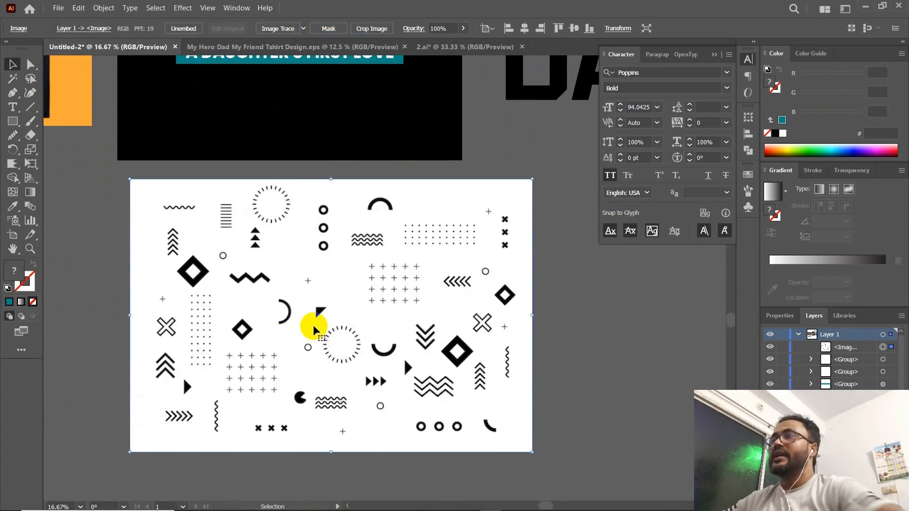
drag(372, 285, 357, 290)
click(303, 29)
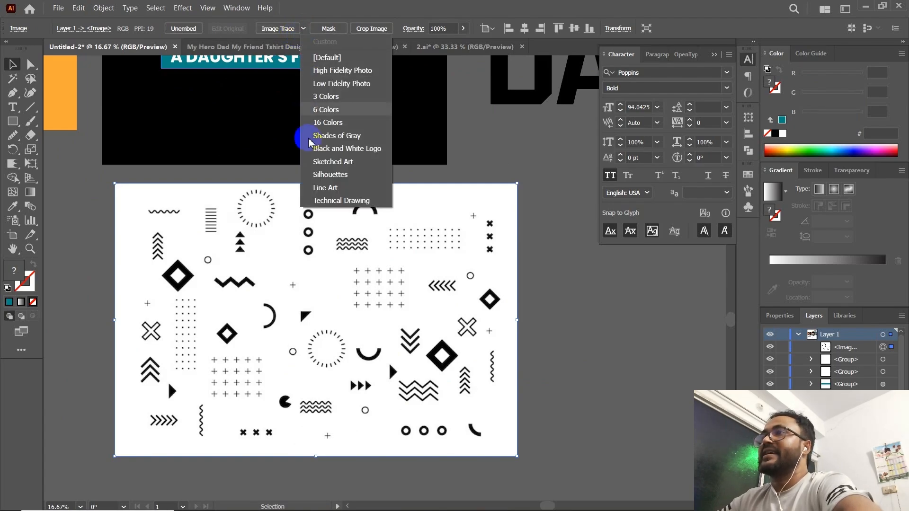
click(352, 162)
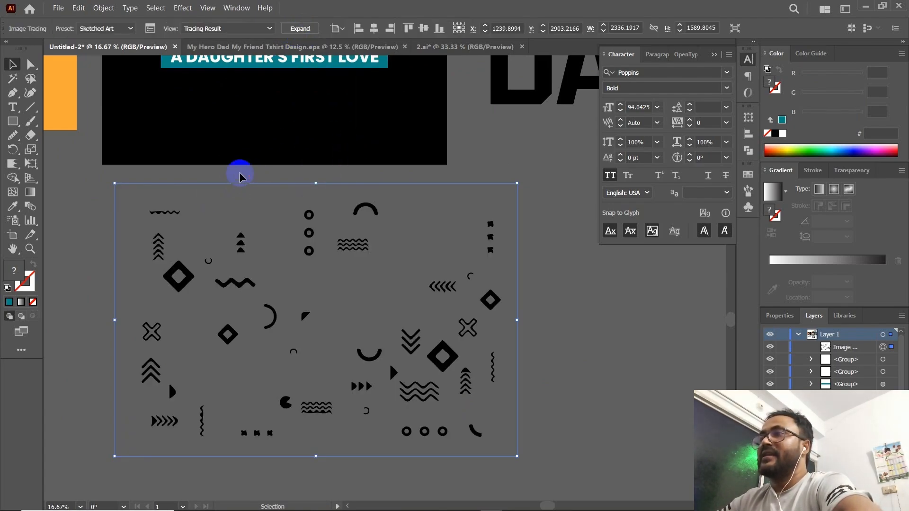
click(300, 28)
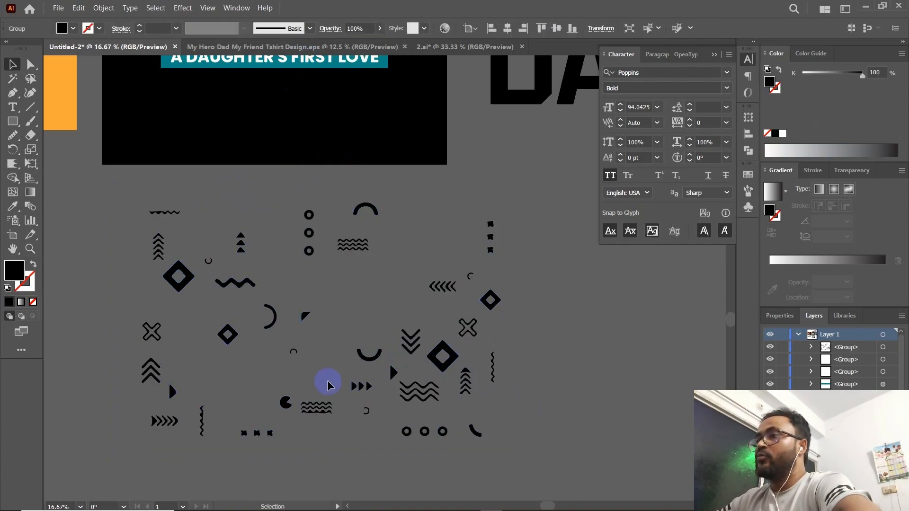
Move the expanded shapes slightly further below the artboard and ungroup them into separate objects
drag(355, 245, 362, 270)
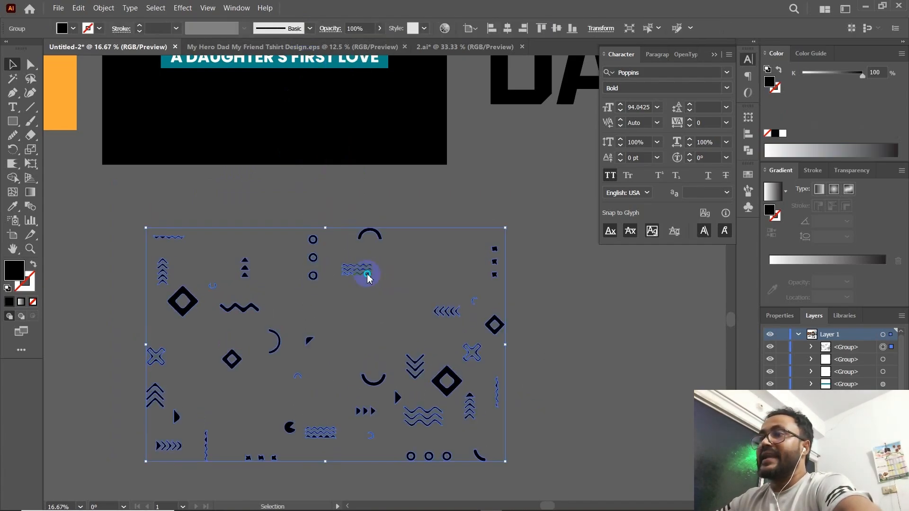
right_click(368, 277)
click(415, 406)
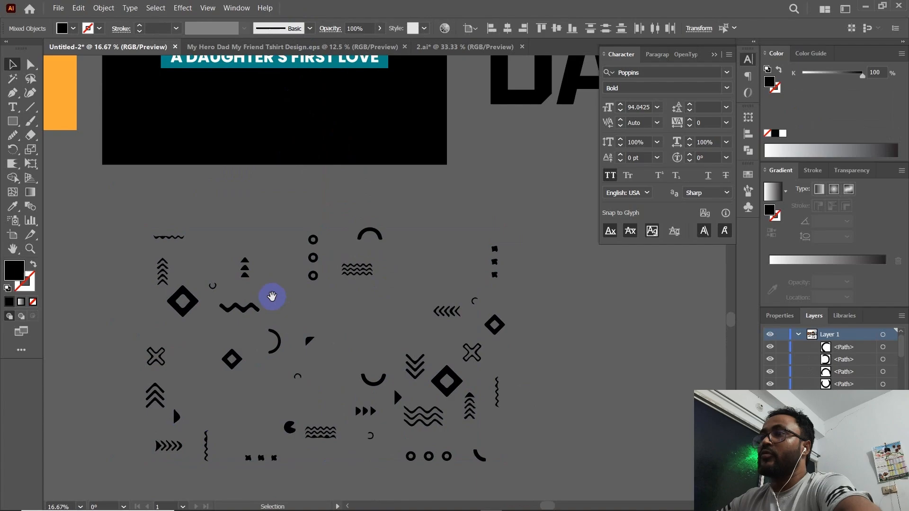
Group the three stacked triangles and move them onto the artboard, just right of the last D of DAD
drag(273, 296, 274, 413)
click(273, 413)
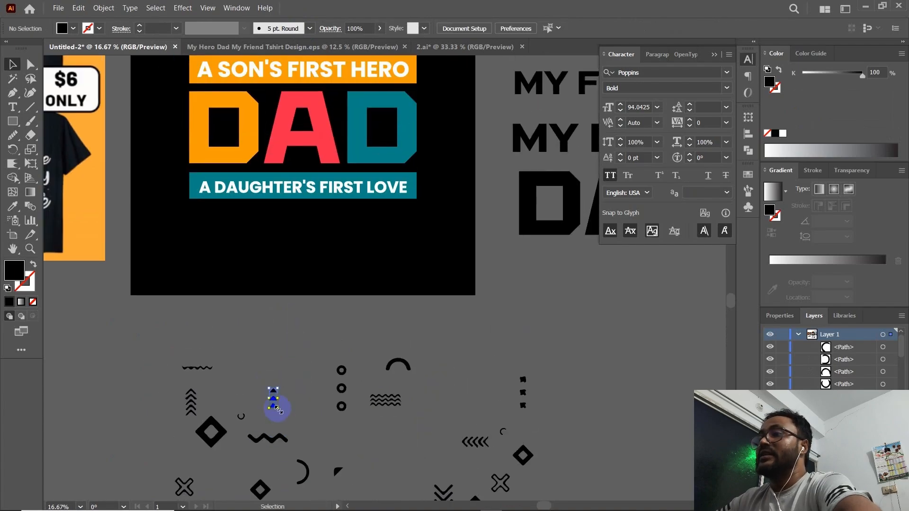
right_click(278, 408)
click(310, 243)
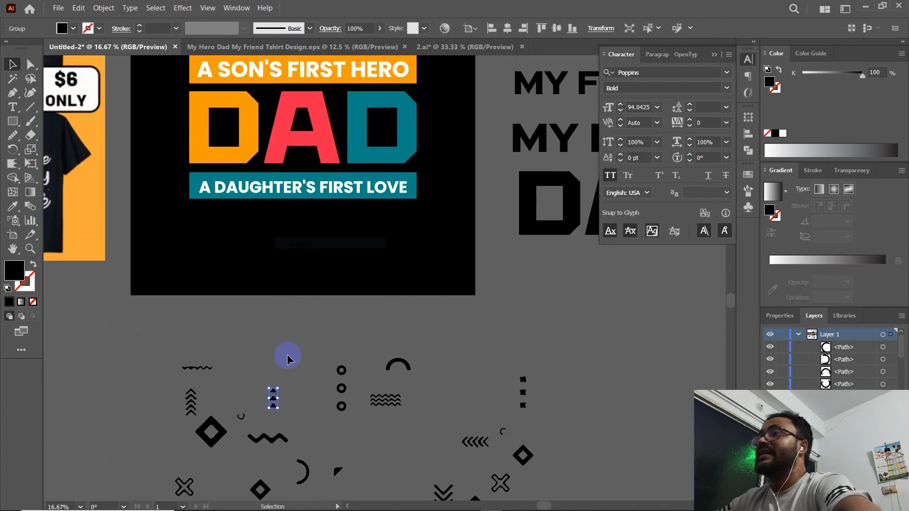
drag(288, 356, 286, 418)
click(285, 438)
drag(272, 457, 427, 163)
Recolor the triangle group with the orange FA9C06 sampled from the bar behind A SON'S FIRST HERO, and deselect it
scroll(435, 225, up, 1)
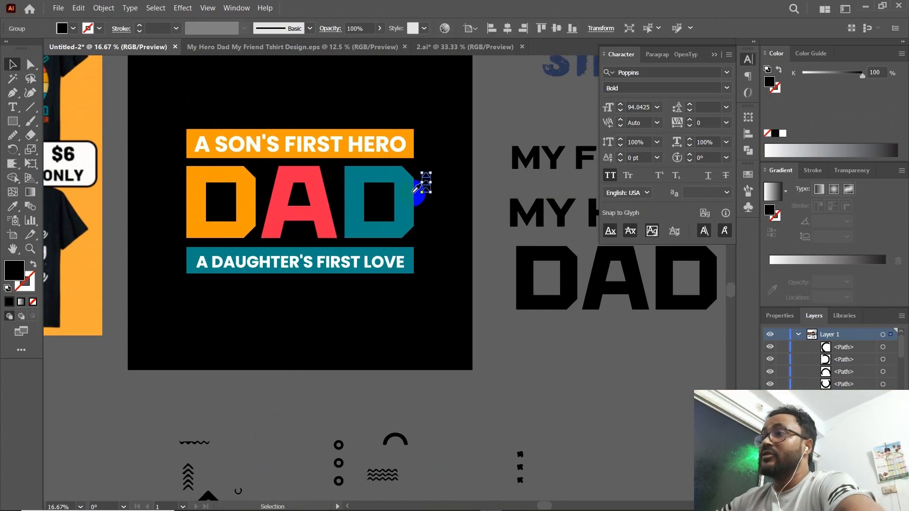
key(i)
click(406, 138)
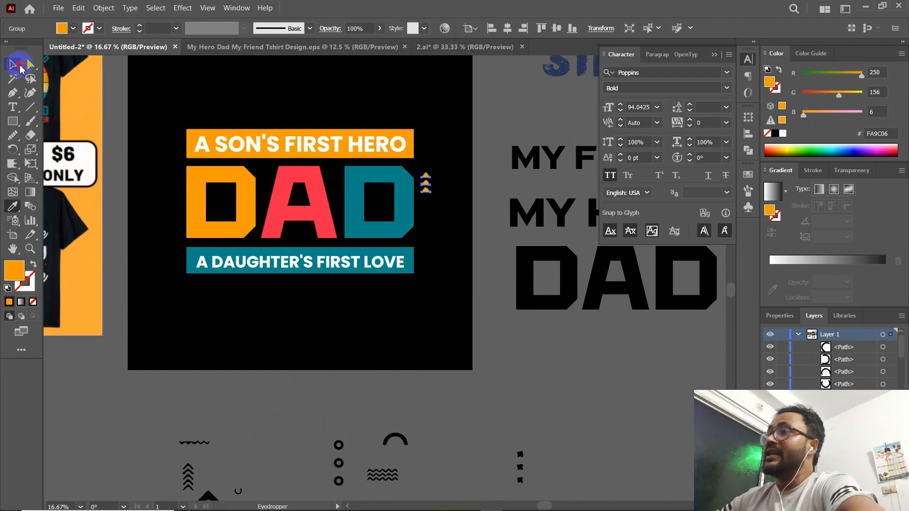
click(20, 69)
click(450, 240)
Move the black arc from the traced shapes beside the lower right corner of the last D and tilt it
scroll(462, 248, down, 1)
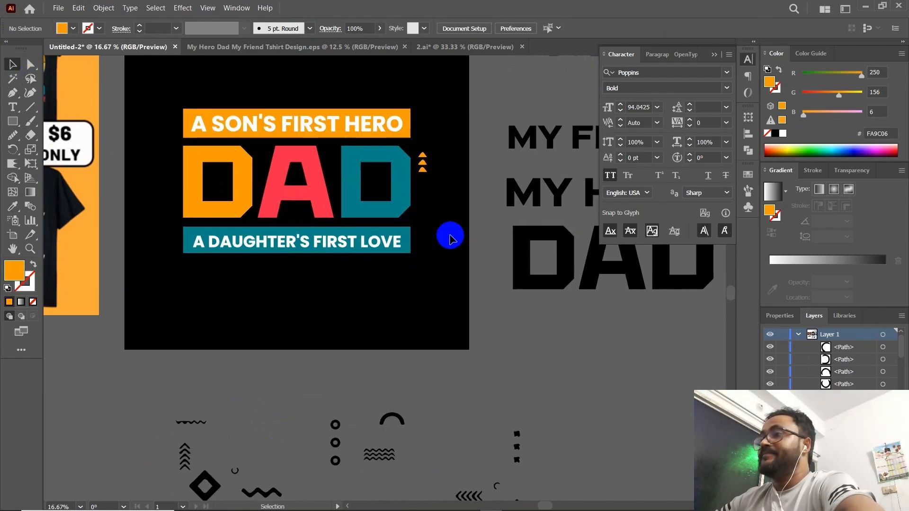
scroll(450, 240, down, 1)
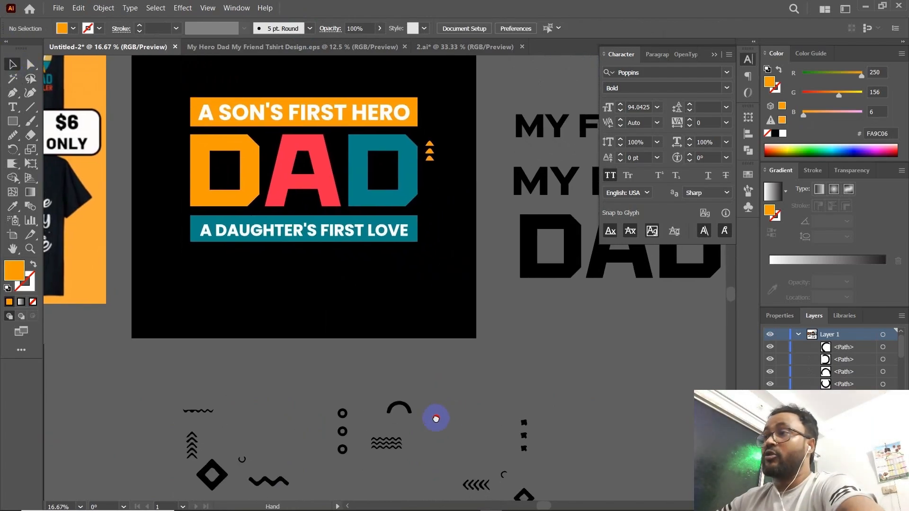
drag(436, 418, 414, 280)
Recolor the arc with the red FF254B sampled from the A of DAD, and deselect it
key(i)
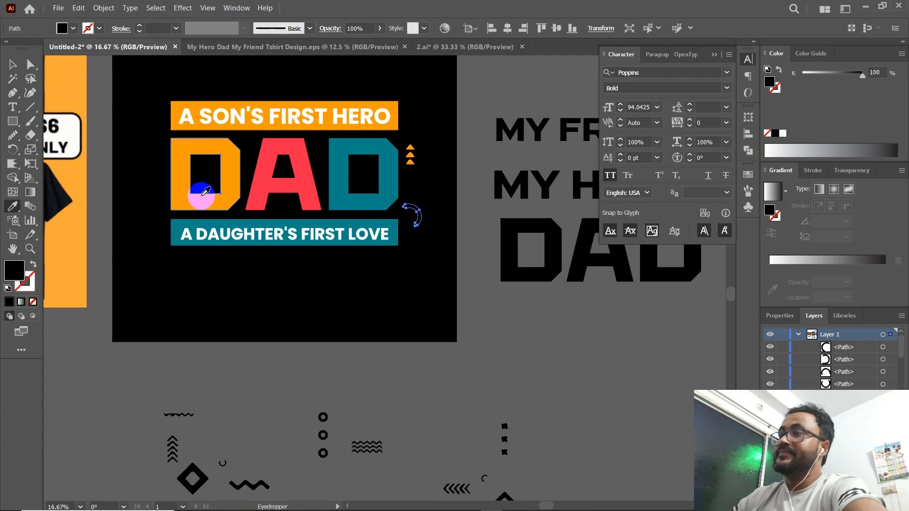
click(264, 158)
click(13, 65)
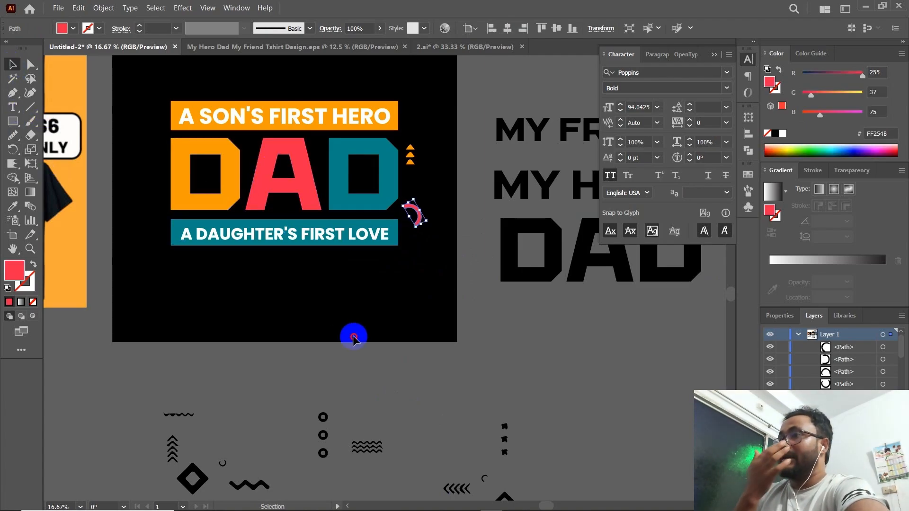
click(315, 323)
drag(341, 321, 390, 356)
drag(320, 339, 332, 350)
drag(259, 152, 264, 160)
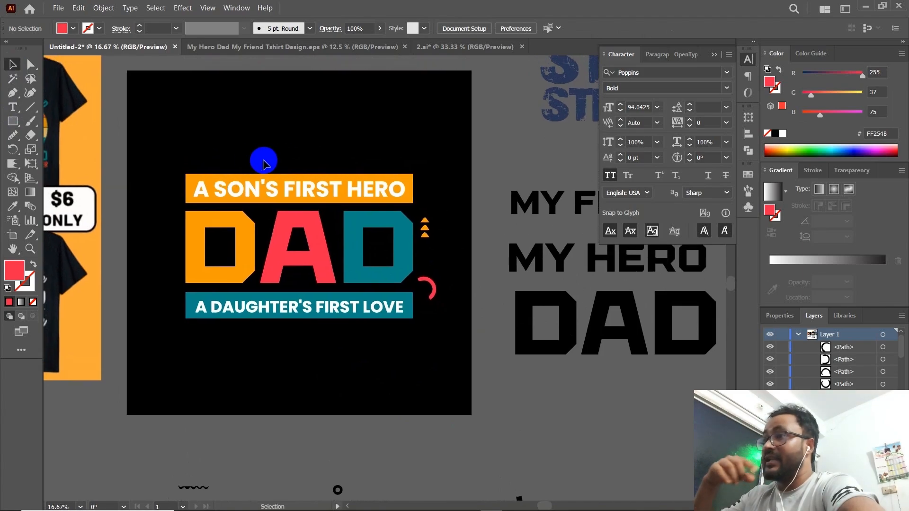
Separate the top ring from the stacked three-ring compound path and place it just left of the first D of DAD
drag(357, 152, 342, 152)
drag(351, 412, 352, 263)
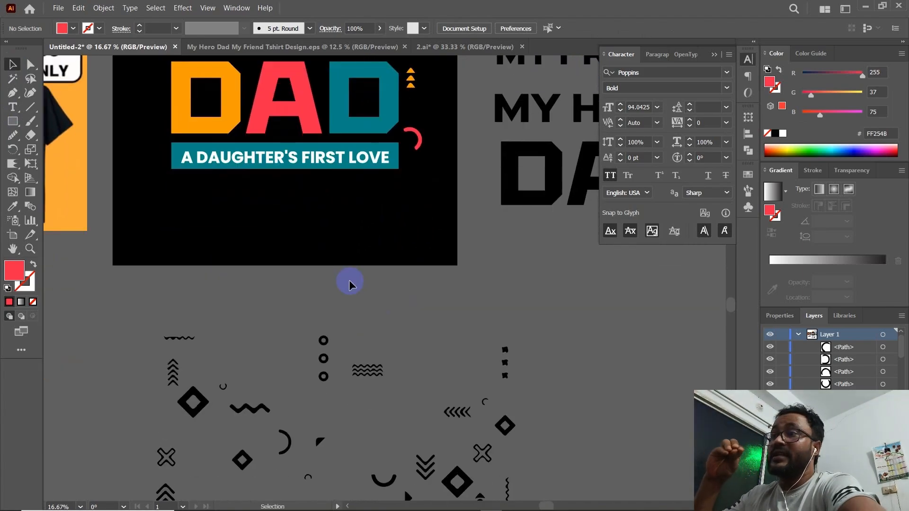
click(326, 341)
right_click(325, 349)
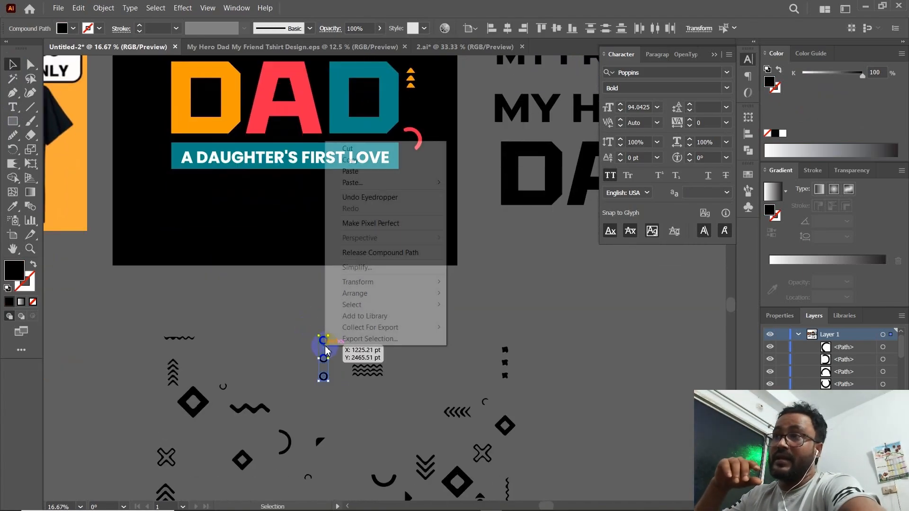
click(289, 313)
drag(326, 341, 168, 121)
Recolor the ring with the teal 008786 sampled from the last D of DAD, and deselect it
key(i)
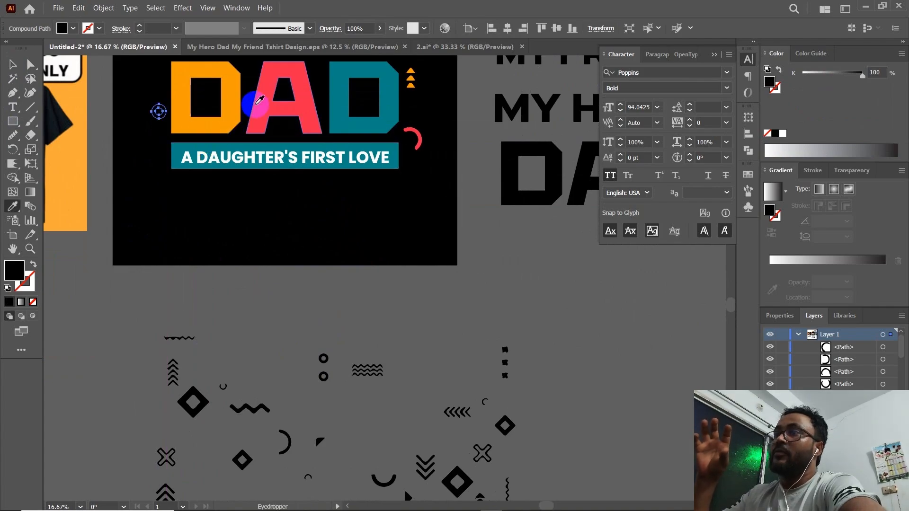
click(336, 94)
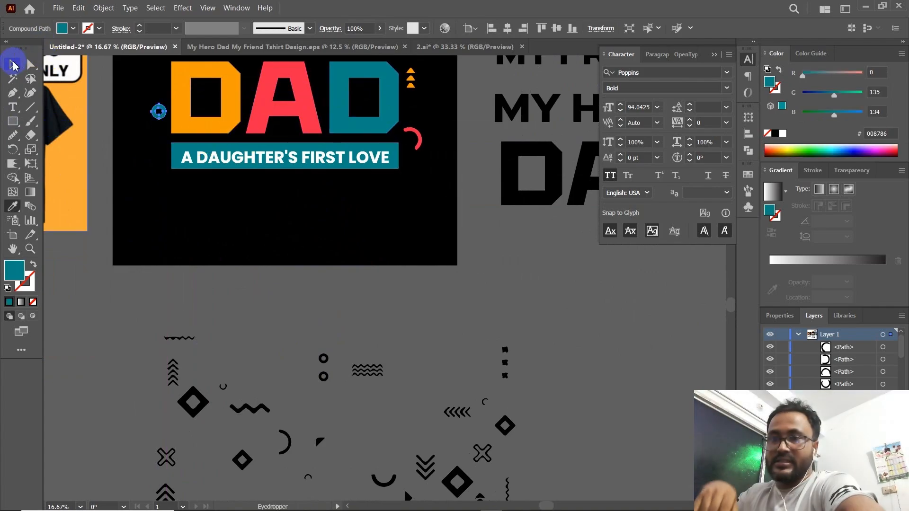
drag(189, 260, 212, 282)
click(289, 337)
Delete all the leftover black traced shapes below the artboard
drag(293, 339, 278, 327)
drag(302, 287, 341, 308)
drag(291, 383, 271, 268)
drag(209, 365, 215, 412)
click(180, 414)
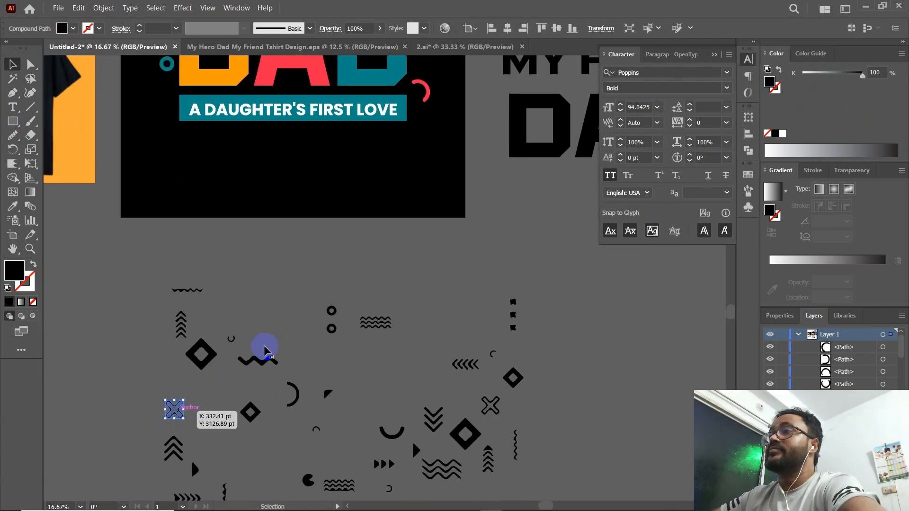
drag(396, 378, 355, 376)
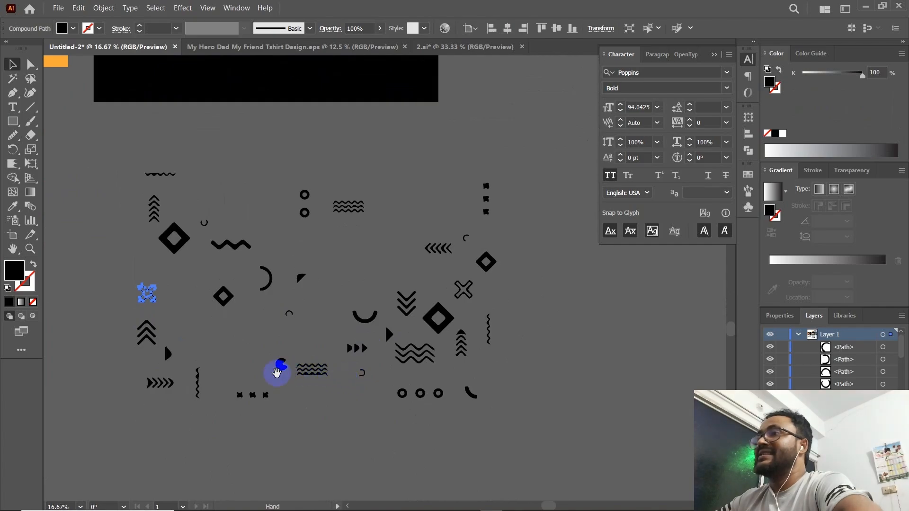
drag(278, 371, 318, 370)
drag(142, 144, 580, 448)
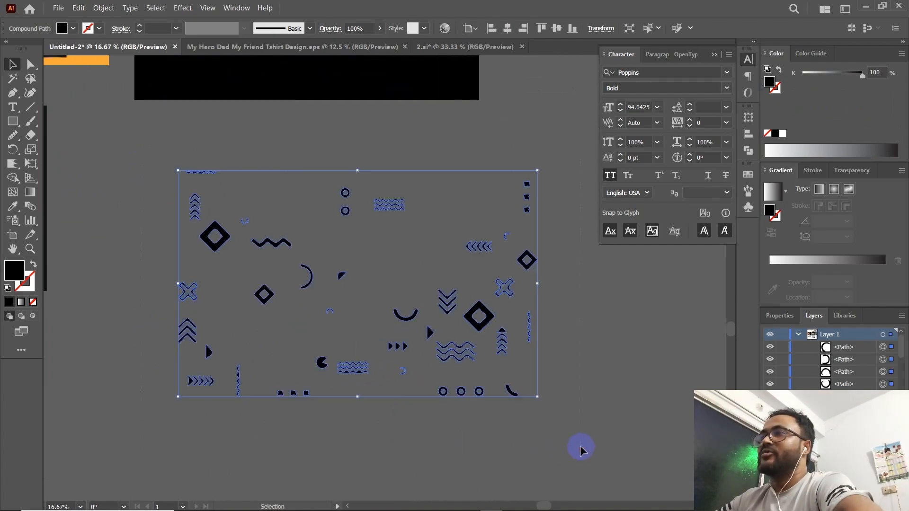
key(Delete)
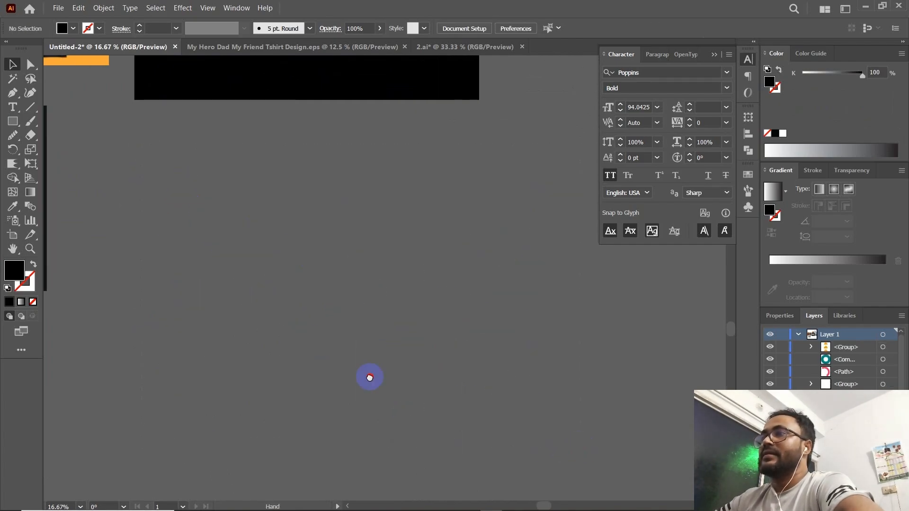
Add a "+" text character below the artboard, enlarge it and convert it to outlines
drag(359, 154, 350, 386)
drag(280, 312, 292, 350)
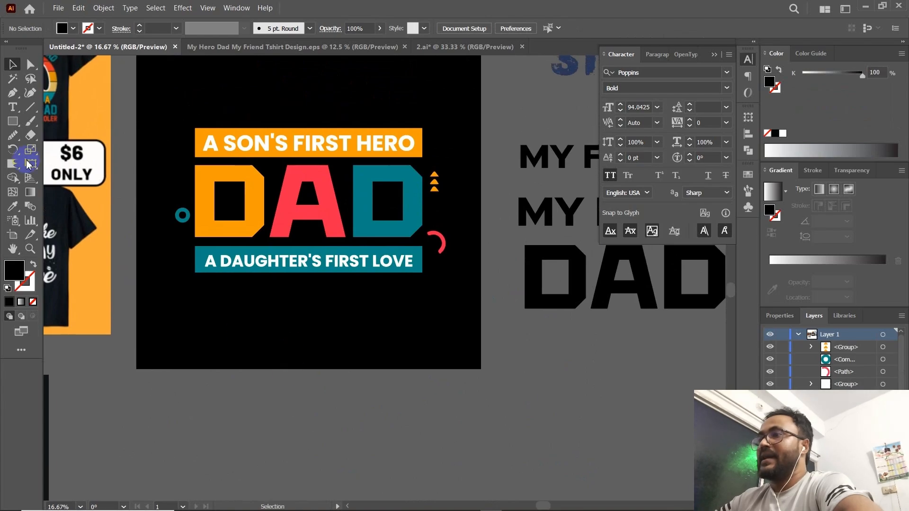
click(13, 108)
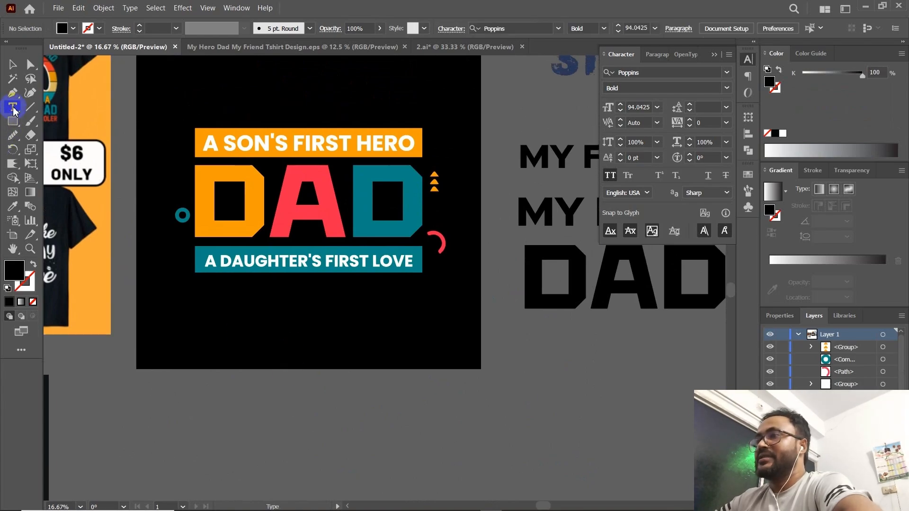
click(318, 415)
text(+)
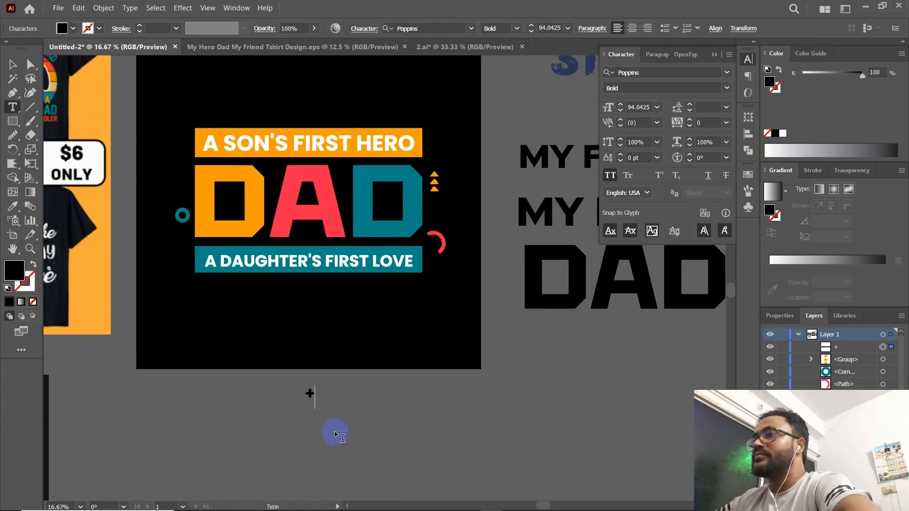
click(11, 65)
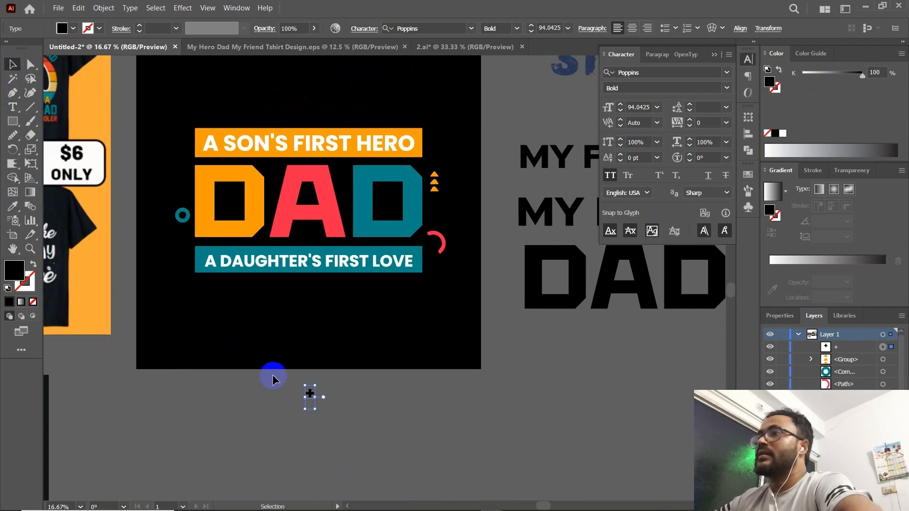
drag(316, 412, 314, 419)
right_click(313, 419)
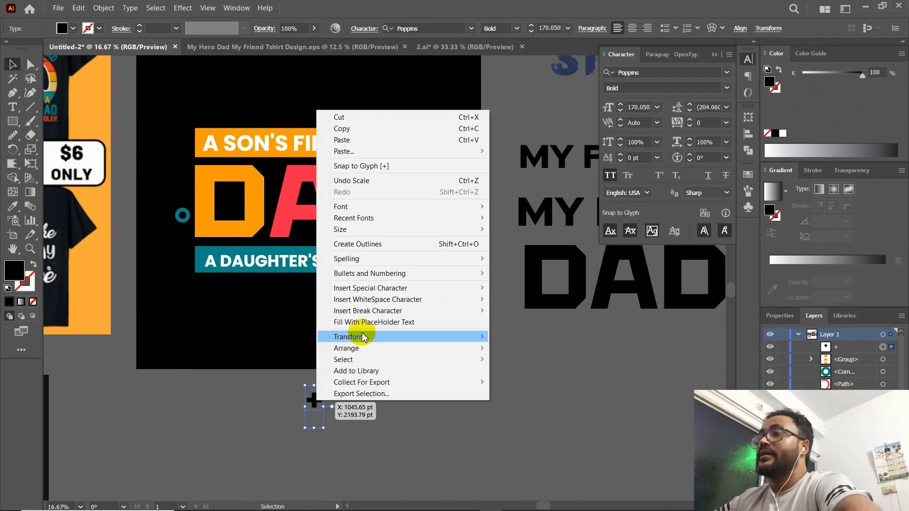
click(360, 244)
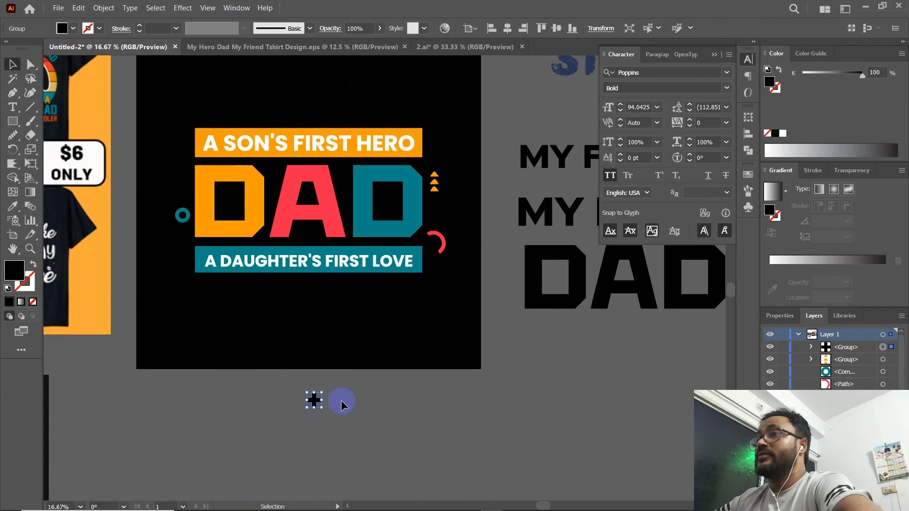
Recolor the plus sign with the orange FA9C06 sampled from the first D of DAD, and deselect it
key(i)
click(221, 209)
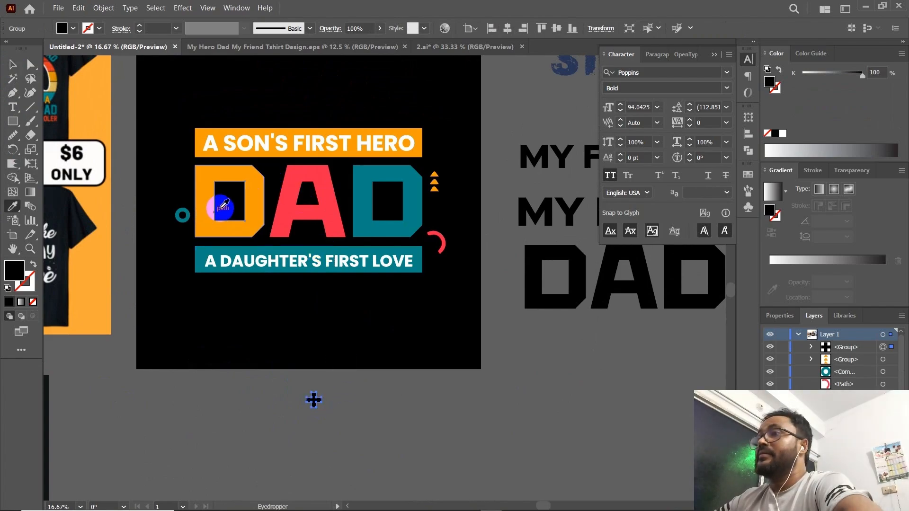
click(265, 188)
click(8, 69)
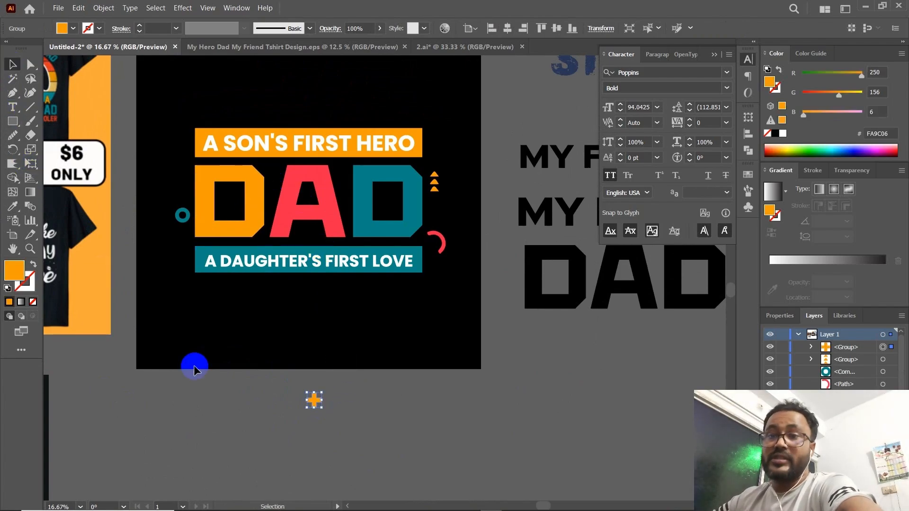
click(337, 415)
Place the orange plus sign inside the first D's opening and duplicate it between the legs of the A
drag(314, 400, 227, 191)
click(181, 184)
click(279, 322)
mouse_move(315, 341)
mouse_down()
mouse_move(300, 351)
mouse_move(311, 355)
mouse_up()
drag(447, 261, 308, 249)
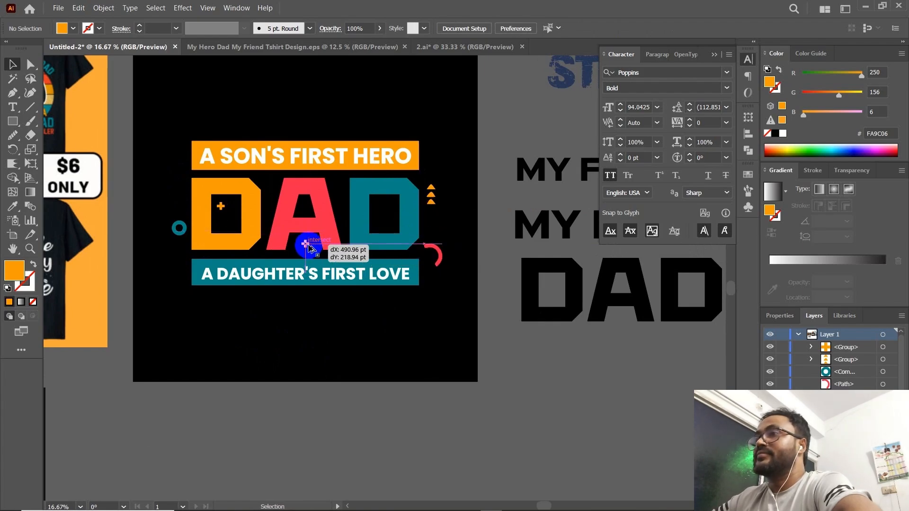
drag(308, 339, 326, 353)
click(311, 365)
drag(261, 361, 273, 369)
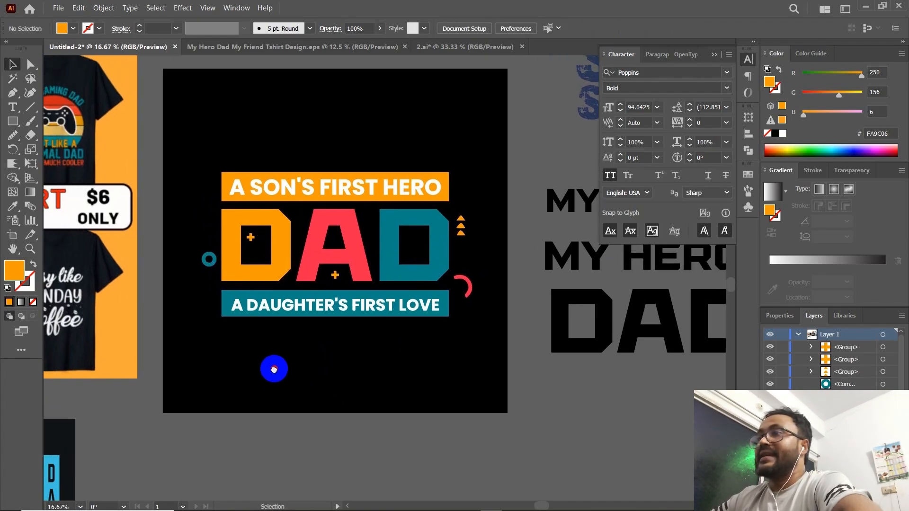
Duplicate the teal ring to the gap beside the A's upper left and recolor the copy with the A's red FF254B
drag(213, 267, 303, 221)
key(i)
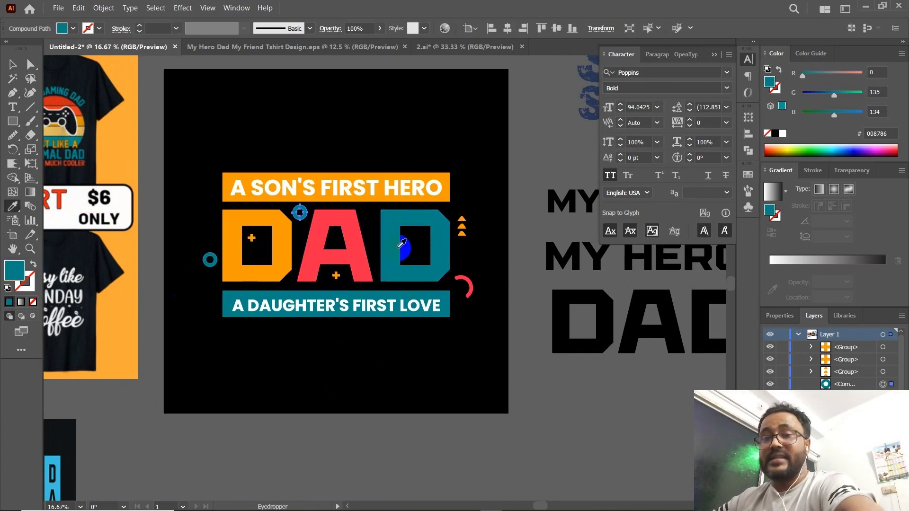
click(351, 240)
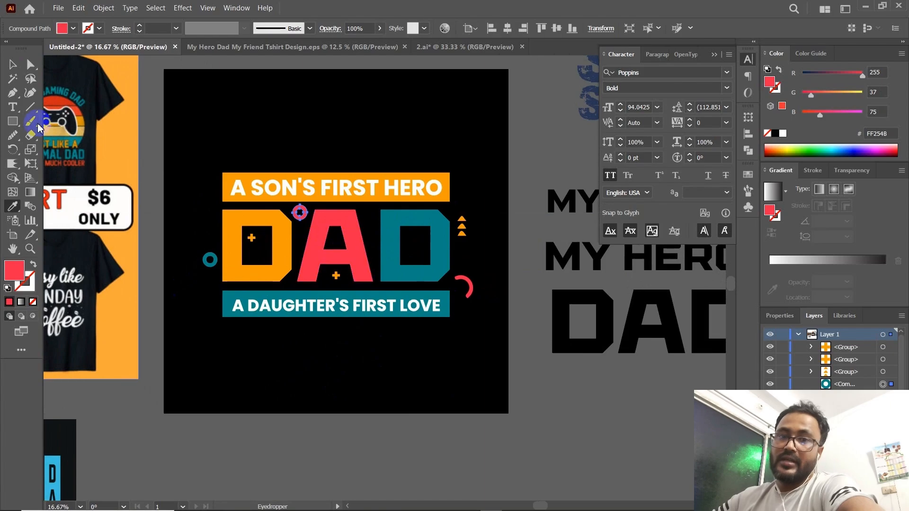
drag(391, 145, 369, 144)
click(369, 144)
drag(299, 171, 303, 171)
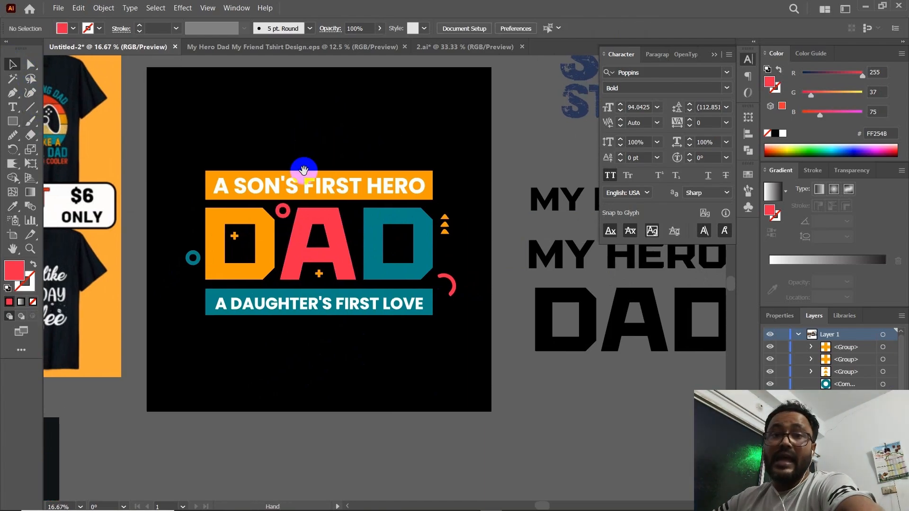
Shrink the red ring beside the A, nudge it slightly left and deselect it
drag(276, 203, 283, 211)
key(Left)
key(Left)
key(Left)
key(Left)
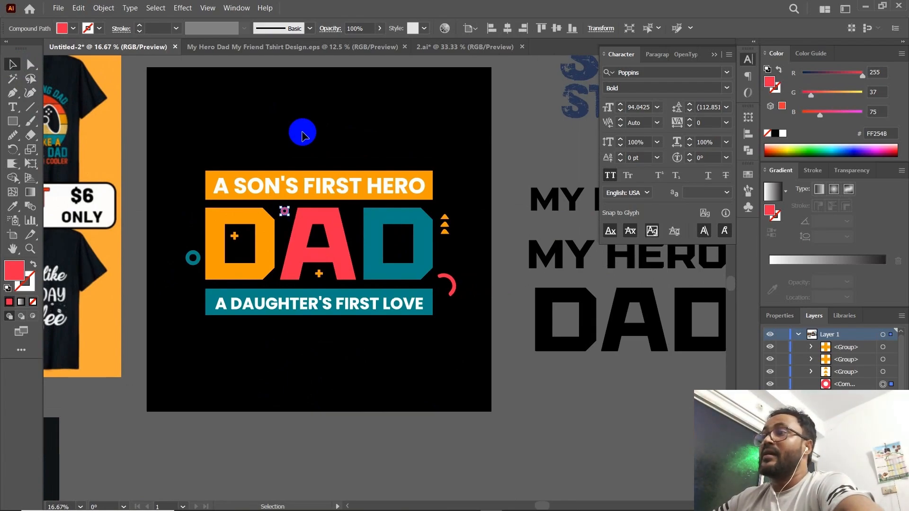
drag(248, 108, 279, 134)
drag(356, 156, 346, 160)
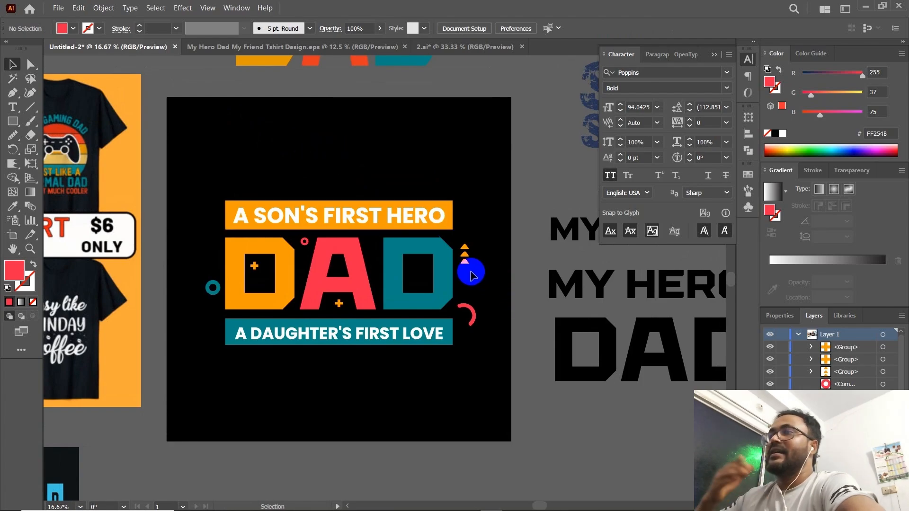
Duplicate the orange triangle group into the gap between the first D and the A, just below the red ring
drag(464, 260, 300, 269)
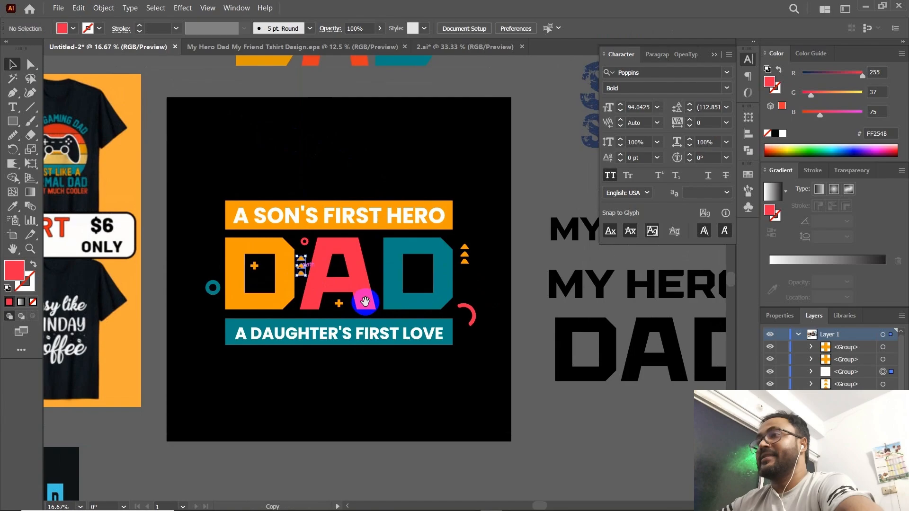
drag(380, 291, 364, 294)
click(404, 166)
drag(340, 165, 375, 157)
drag(390, 337, 376, 340)
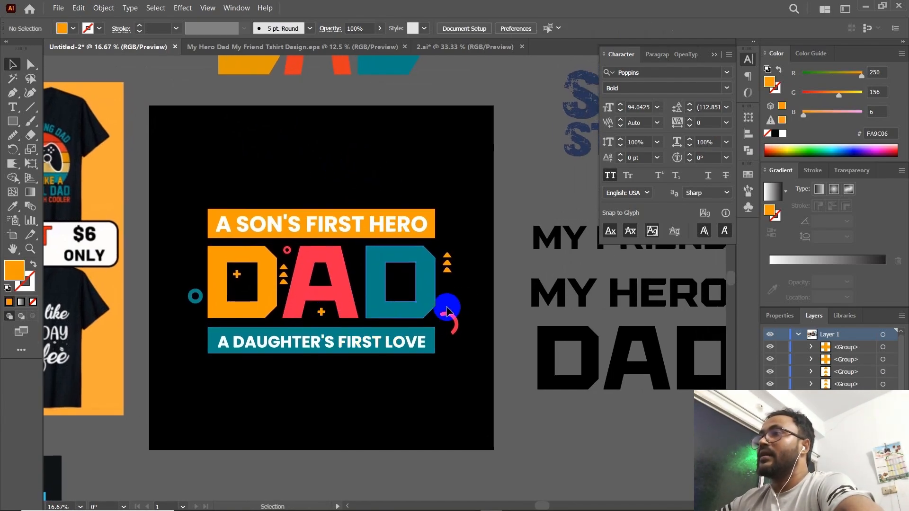
Duplicate the red arc to the left of the first D, above the teal ring, and rotate the copy to open the other way
drag(458, 326, 201, 258)
drag(199, 223, 147, 224)
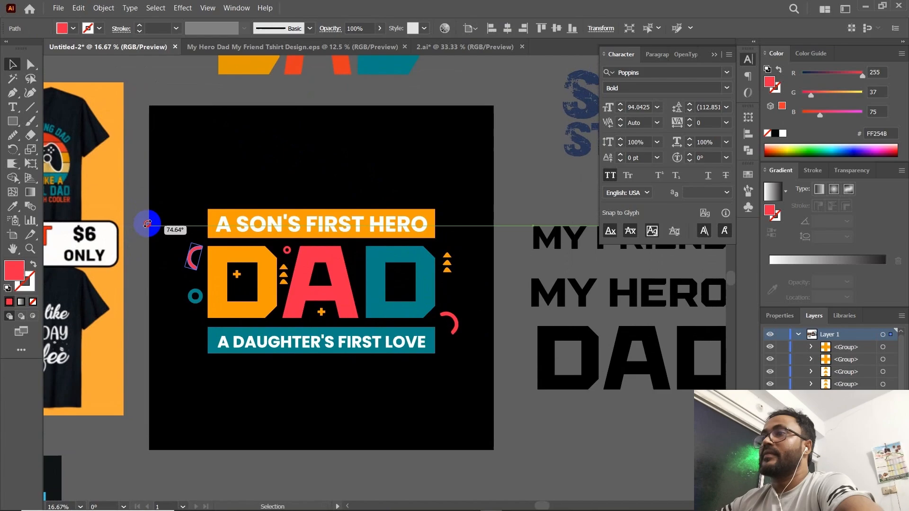
drag(189, 264, 189, 276)
click(185, 276)
drag(304, 225, 290, 210)
drag(278, 172, 295, 169)
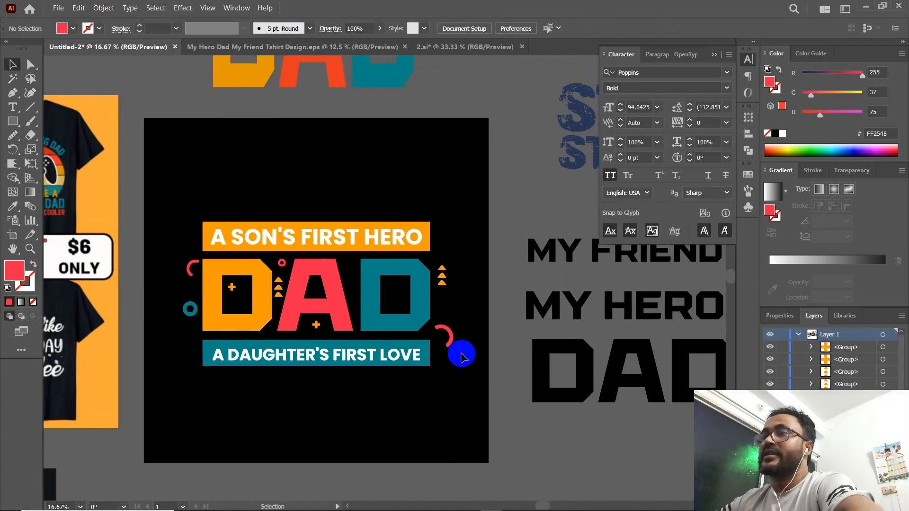
Duplicate the orange triangle group to the left of the A DAUGHTER'S FIRST LOVE bar and recolor the copy teal 008786
drag(443, 283, 193, 351)
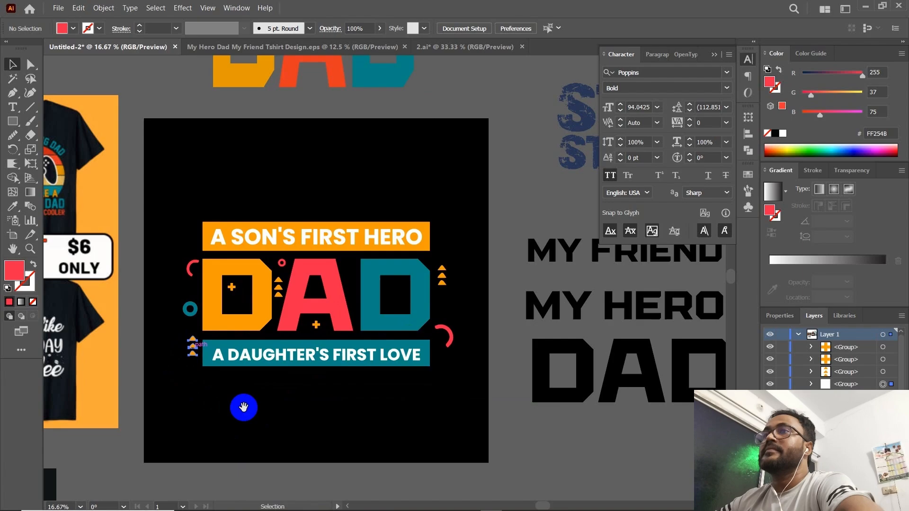
drag(244, 407, 251, 408)
key(i)
click(376, 291)
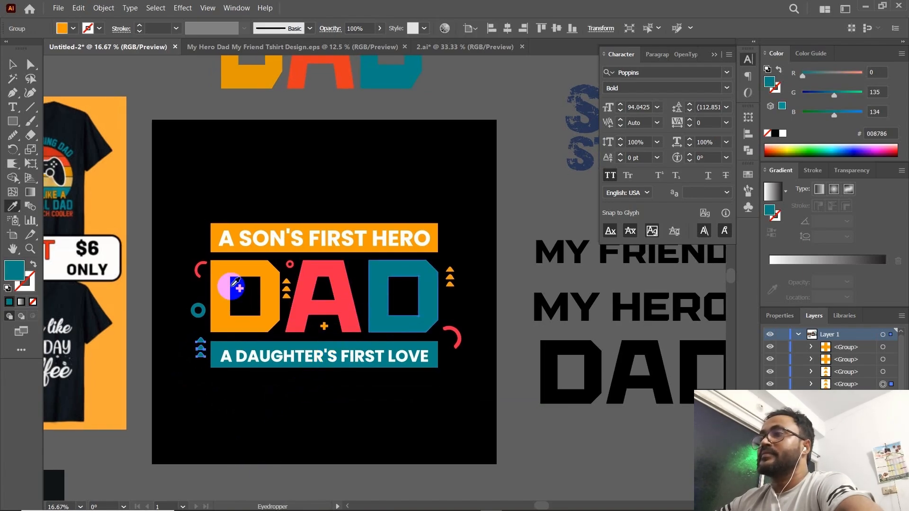
click(426, 435)
mouse_move(258, 396)
mouse_down()
mouse_move(246, 398)
mouse_move(258, 406)
mouse_up()
drag(368, 437, 365, 424)
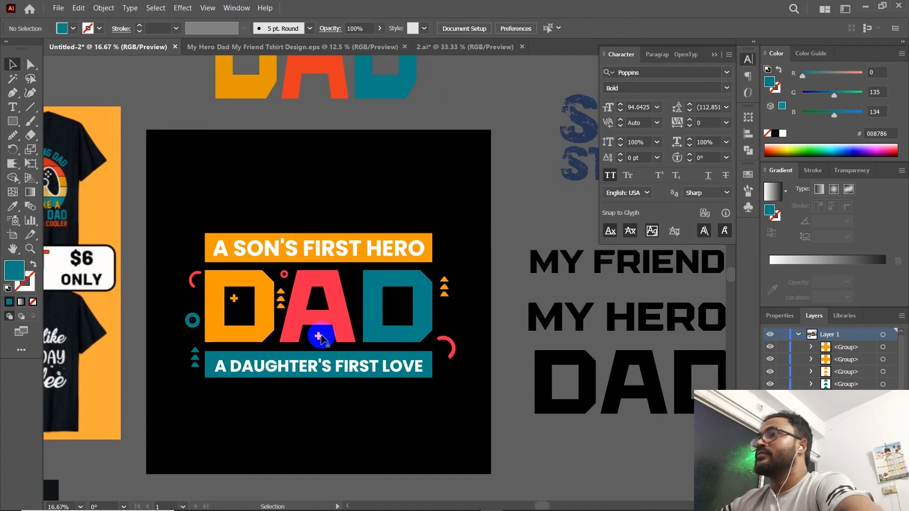
Duplicate the orange plus sign into the gap at the A's upper right, and deselect it
drag(319, 336, 349, 276)
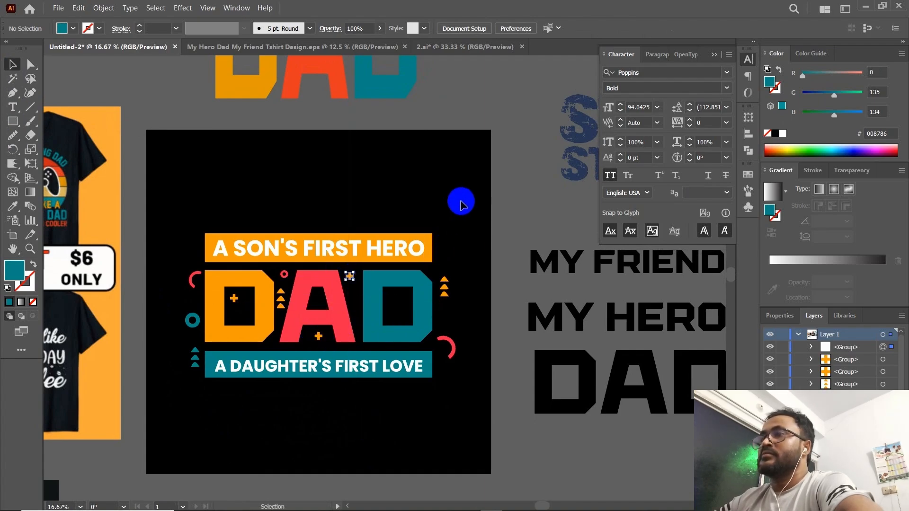
click(490, 229)
drag(474, 227, 453, 222)
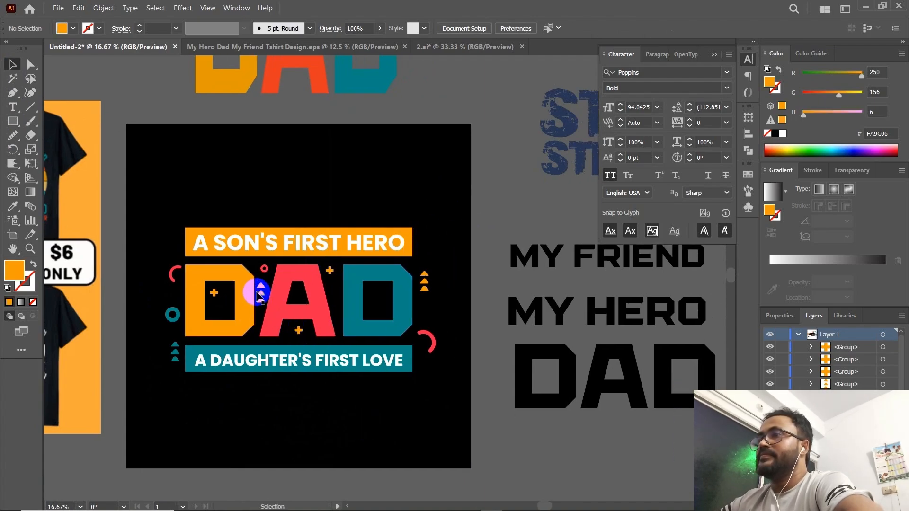
Place a ring copy inside the last D's opening and recolor it with the orange FA9C06 sampled from the upper bar
drag(175, 274, 384, 309)
drag(454, 320, 444, 320)
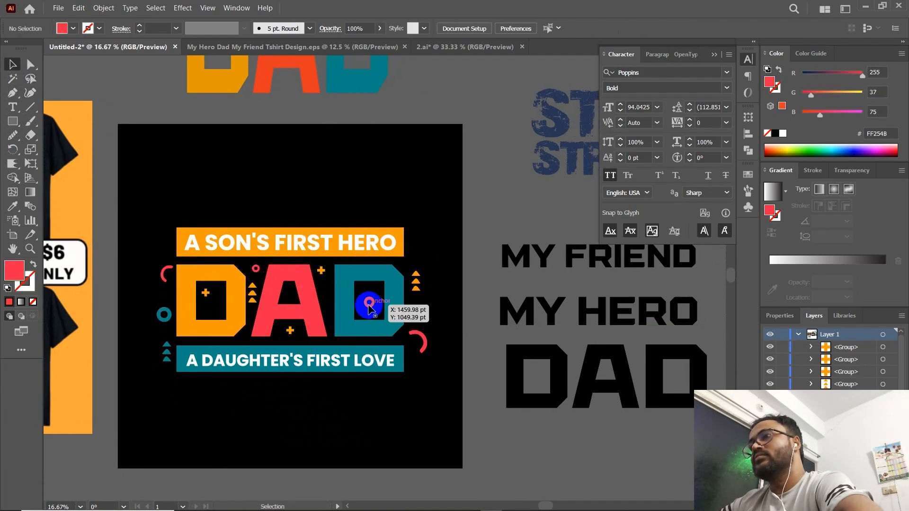
click(369, 302)
key(i)
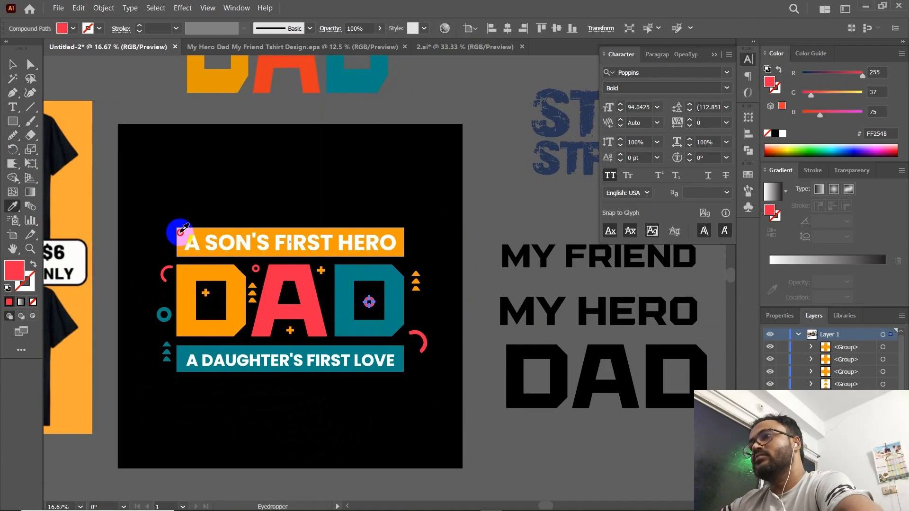
click(178, 239)
click(16, 67)
click(244, 199)
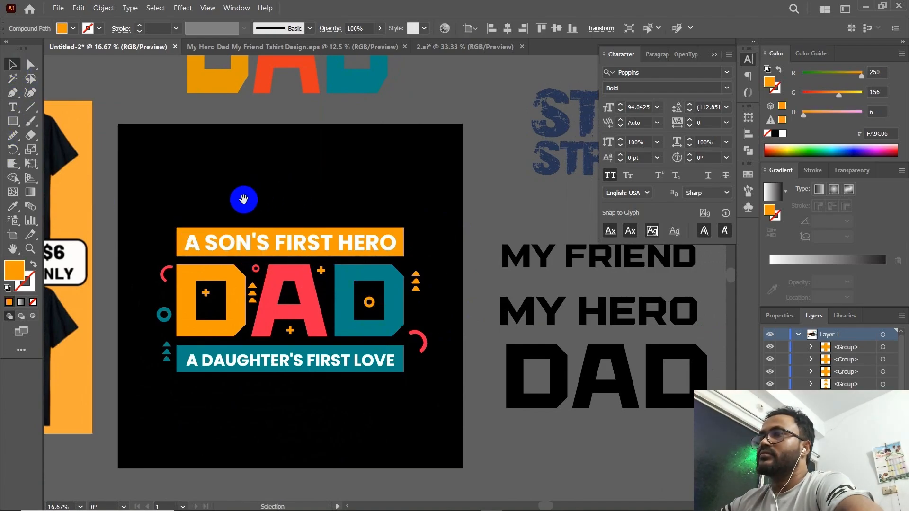
drag(255, 189, 314, 191)
drag(373, 187, 361, 187)
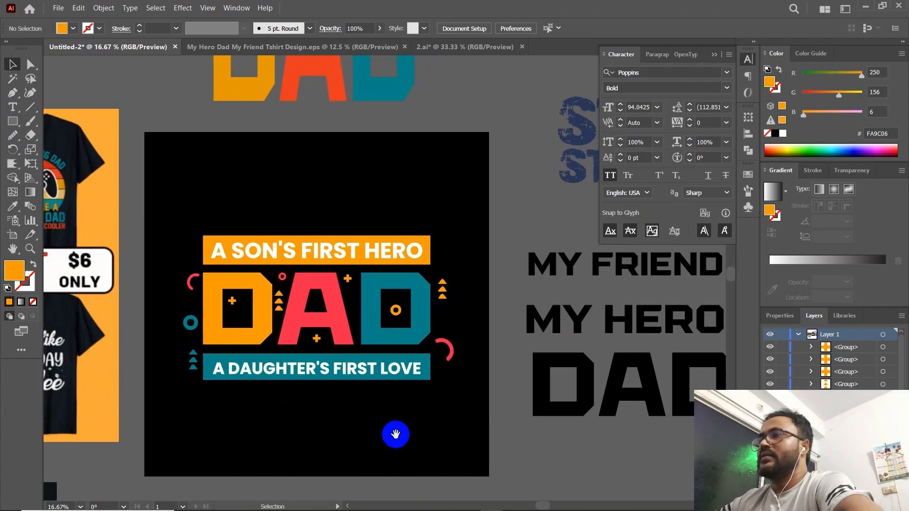
mouse_move(303, 419)
mouse_down()
mouse_move(286, 419)
mouse_move(304, 418)
mouse_up()
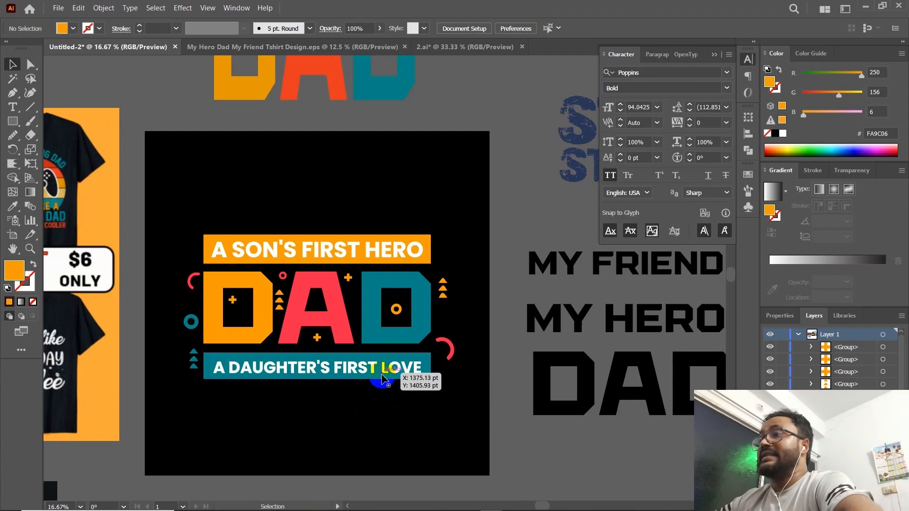
drag(443, 393, 459, 371)
drag(431, 409, 438, 404)
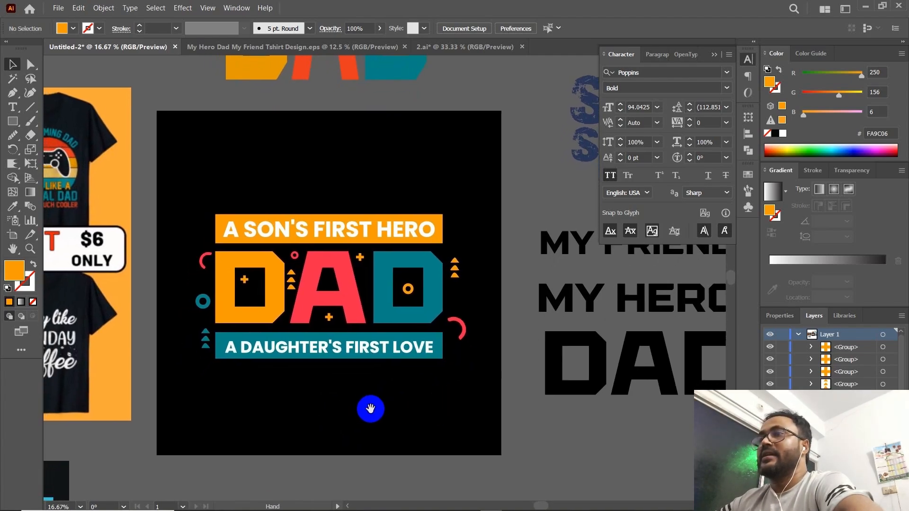
drag(371, 409, 375, 409)
Roughen all edges of the teal bar behind A DAUGHTER'S FIRST LOVE with the Scallop tool, and deselect it
click(227, 338)
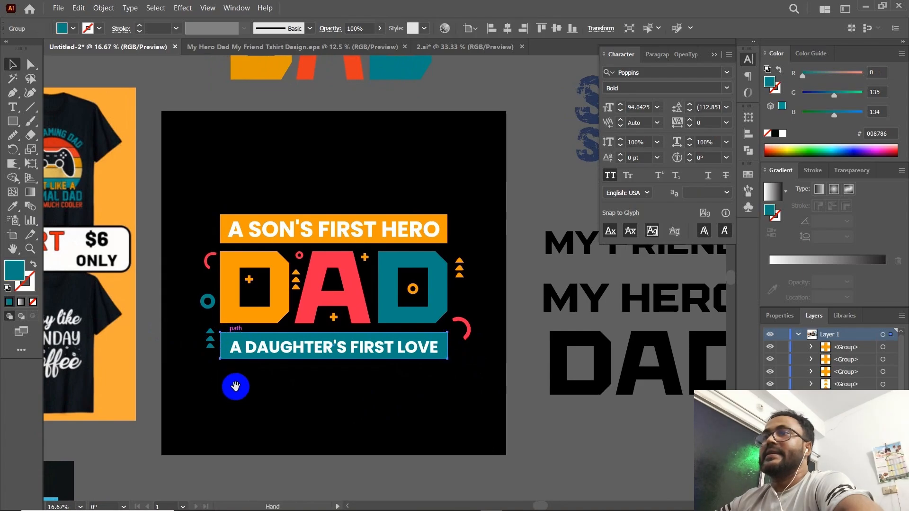
drag(258, 382, 243, 385)
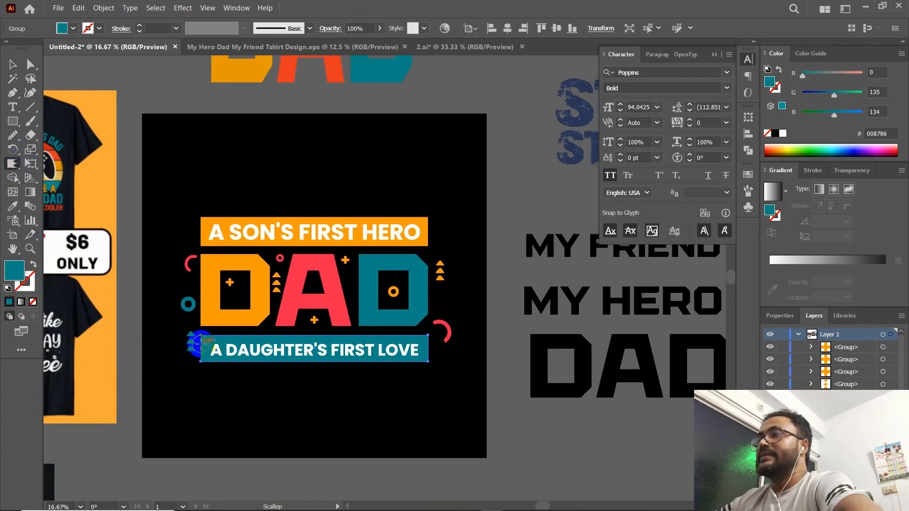
drag(173, 350, 191, 351)
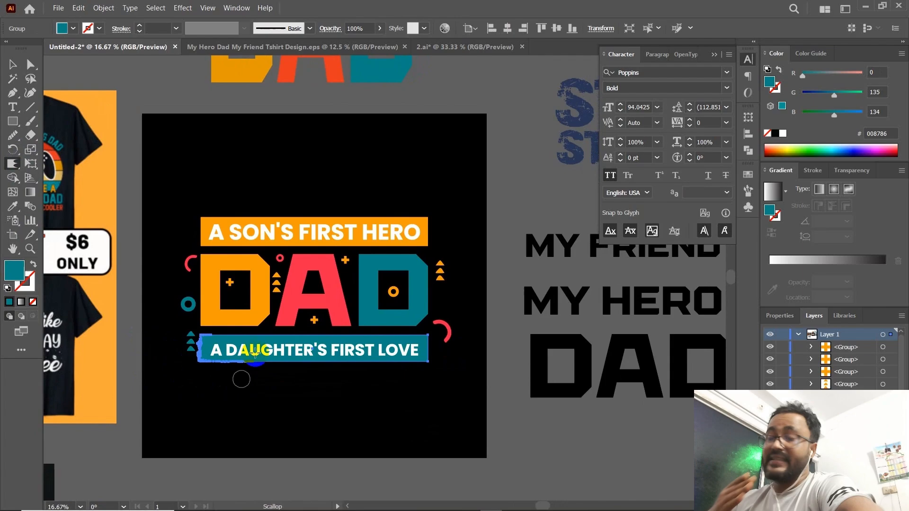
drag(257, 365, 266, 371)
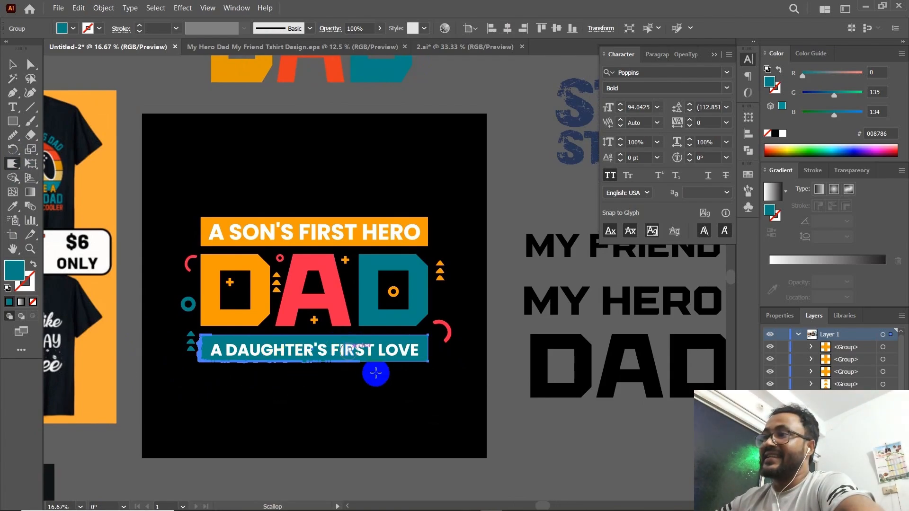
drag(376, 373, 427, 360)
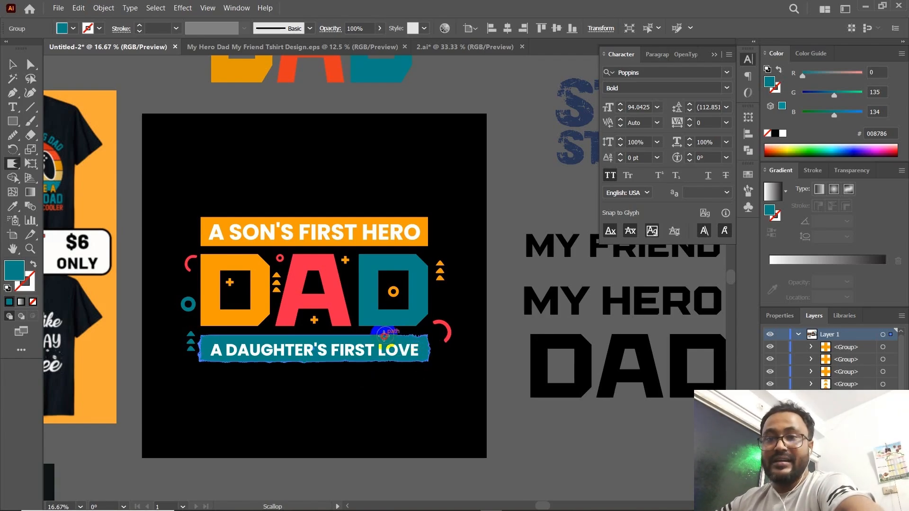
mouse_move(350, 336)
mouse_down()
mouse_move(228, 338)
mouse_move(195, 348)
mouse_move(194, 333)
mouse_move(198, 353)
mouse_move(239, 365)
mouse_move(213, 359)
mouse_move(274, 368)
mouse_up()
drag(278, 330, 273, 326)
click(13, 65)
click(271, 185)
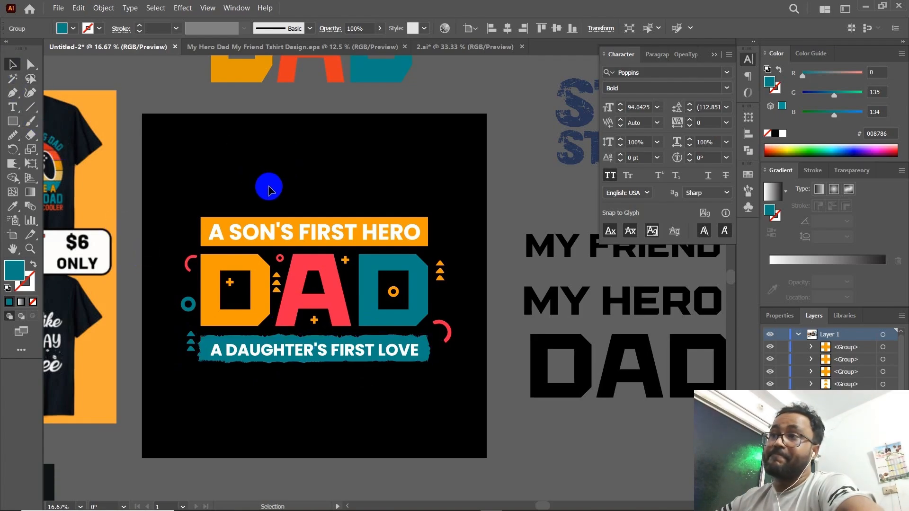
Roughen all edges of the orange bar behind A SON'S FIRST HERO with the Scallop tool, and deselect it
drag(292, 184, 301, 194)
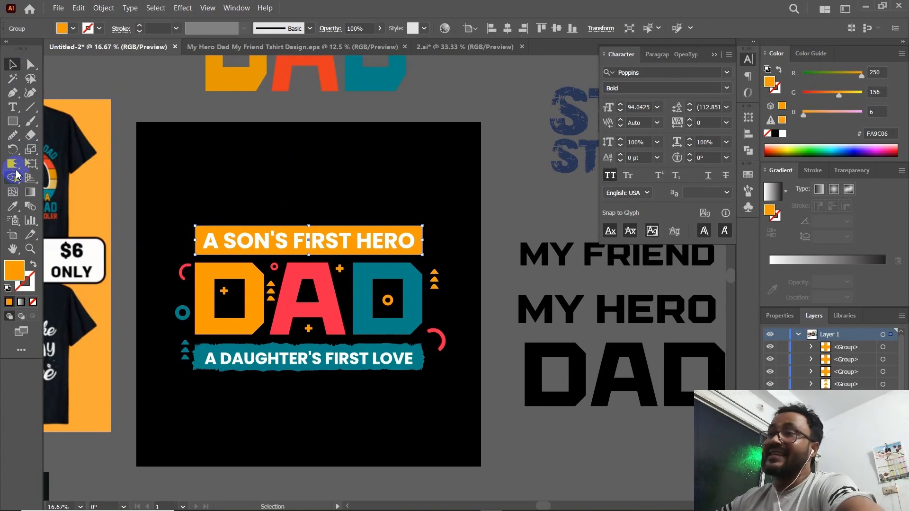
click(13, 165)
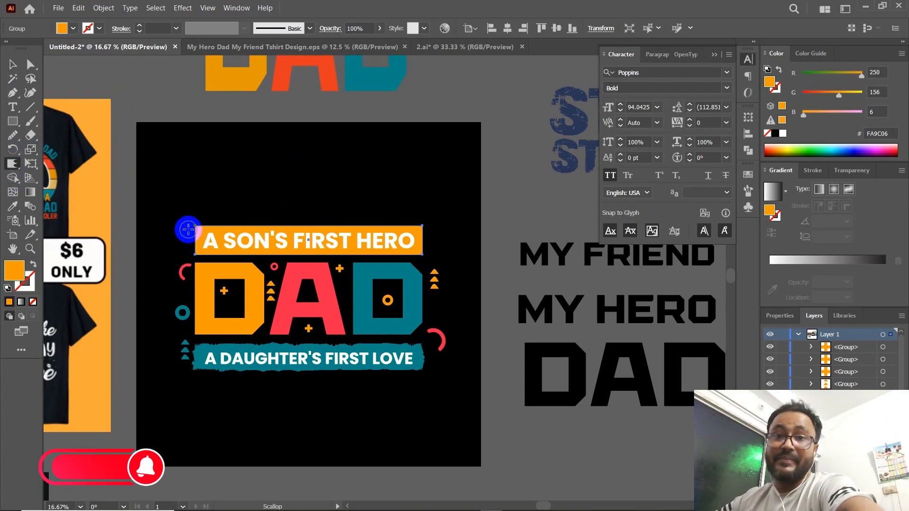
mouse_move(186, 229)
mouse_down()
mouse_move(208, 260)
mouse_move(372, 253)
mouse_up()
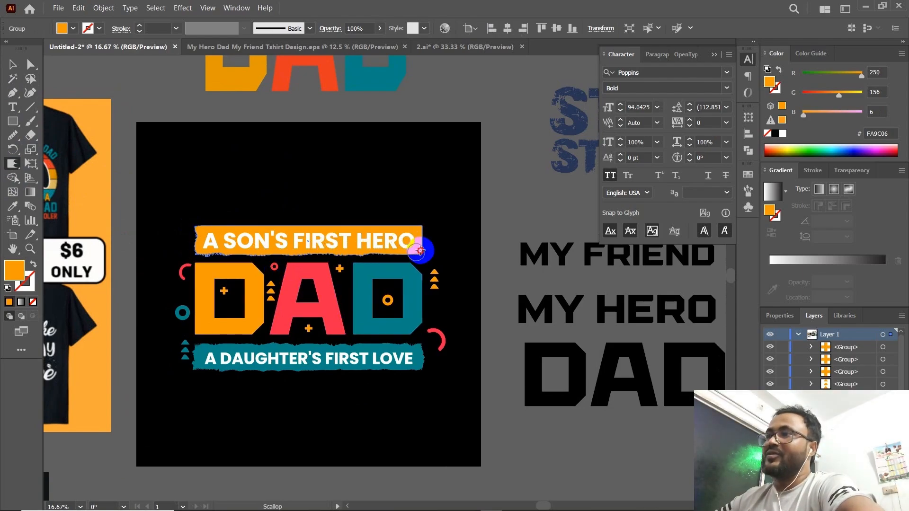
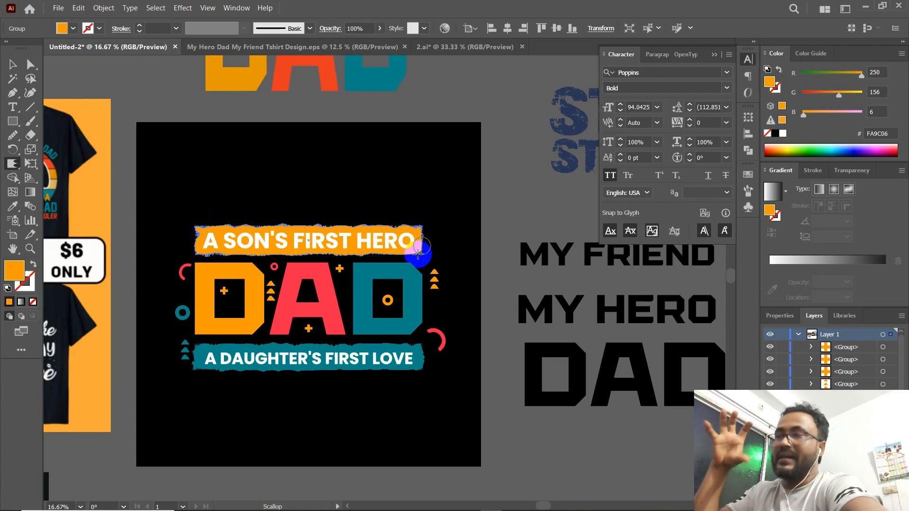
click(12, 64)
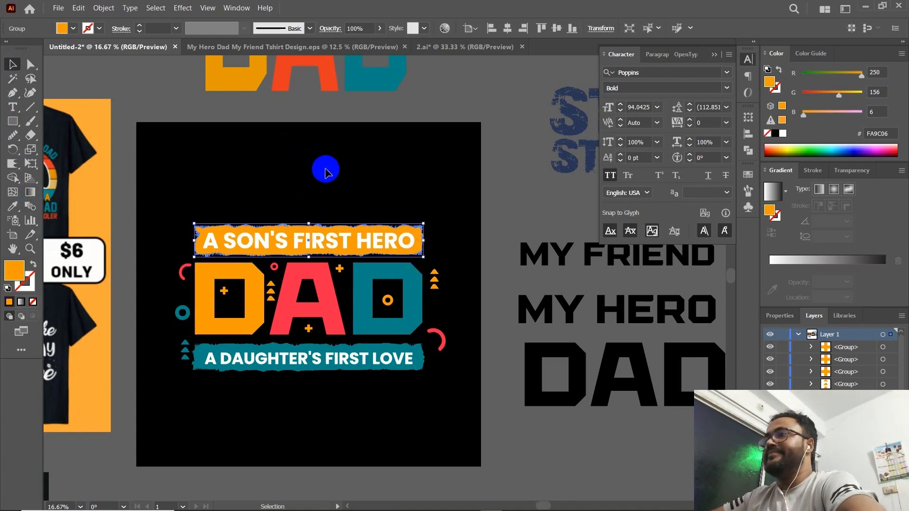
click(325, 170)
mouse_move(328, 192)
mouse_down()
mouse_move(349, 191)
mouse_move(337, 198)
mouse_up()
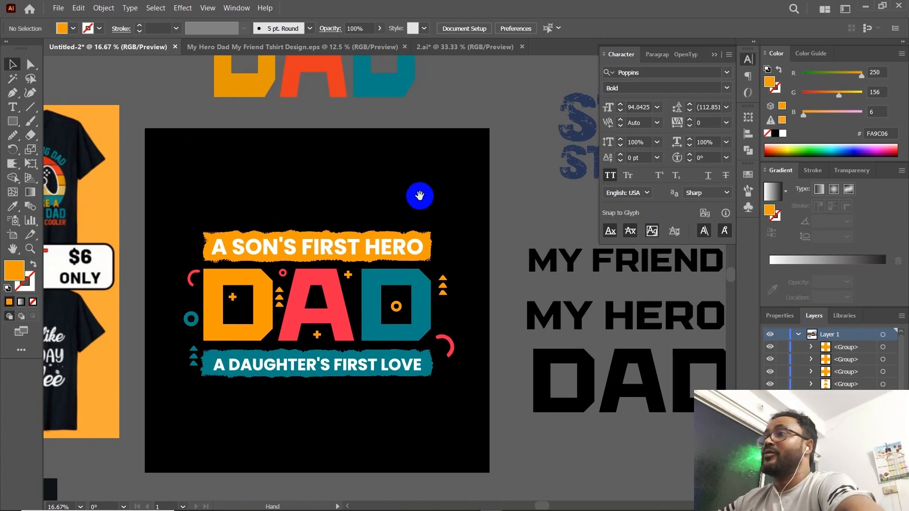
drag(419, 196, 411, 192)
drag(336, 192, 378, 179)
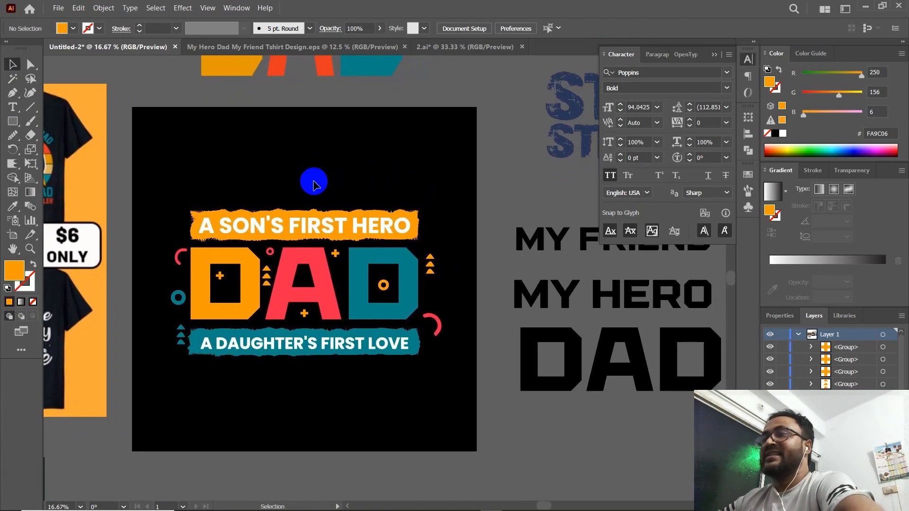
drag(319, 165, 313, 168)
drag(248, 169, 252, 169)
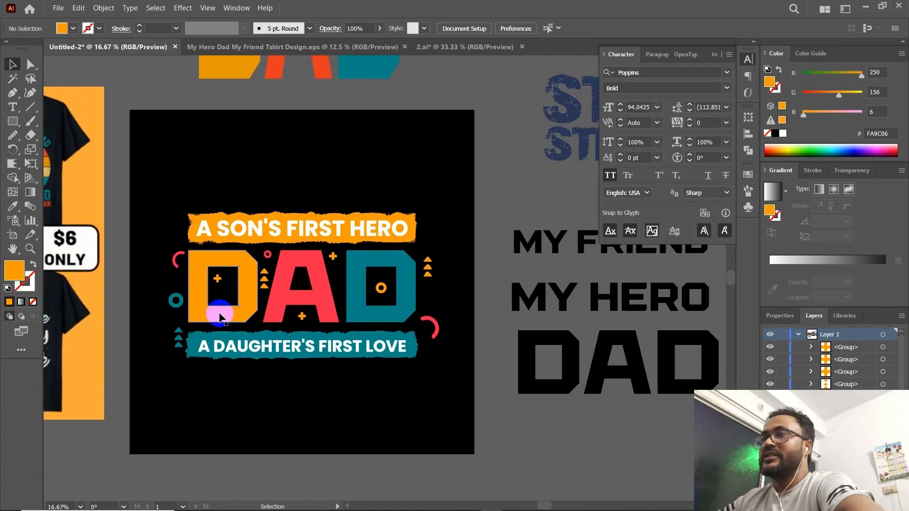
Shrink the teal ring beside the first D and shift it slightly upward, toward the red arc
click(173, 305)
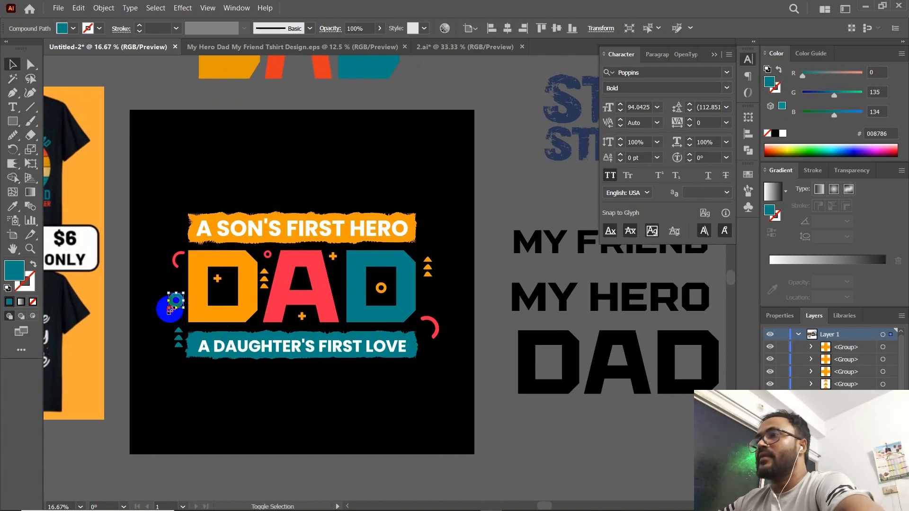
drag(170, 311, 171, 313)
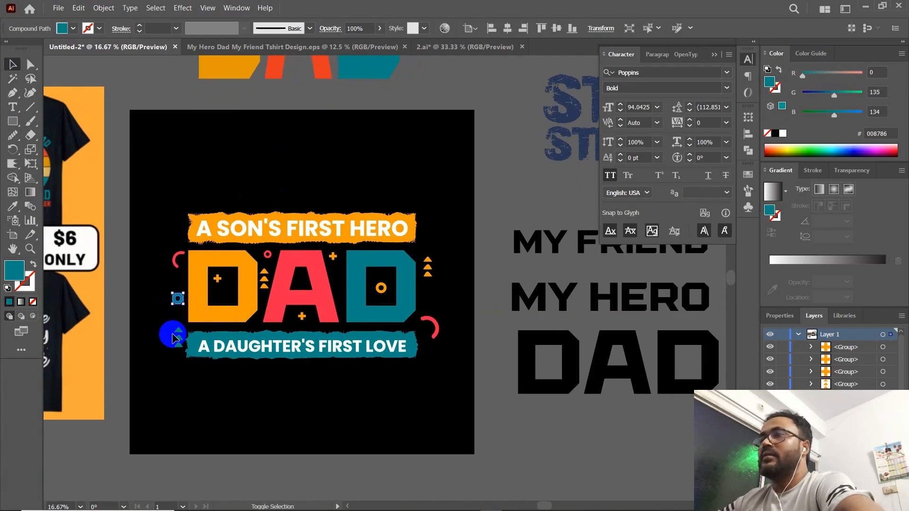
click(175, 335)
drag(226, 417, 273, 415)
click(260, 417)
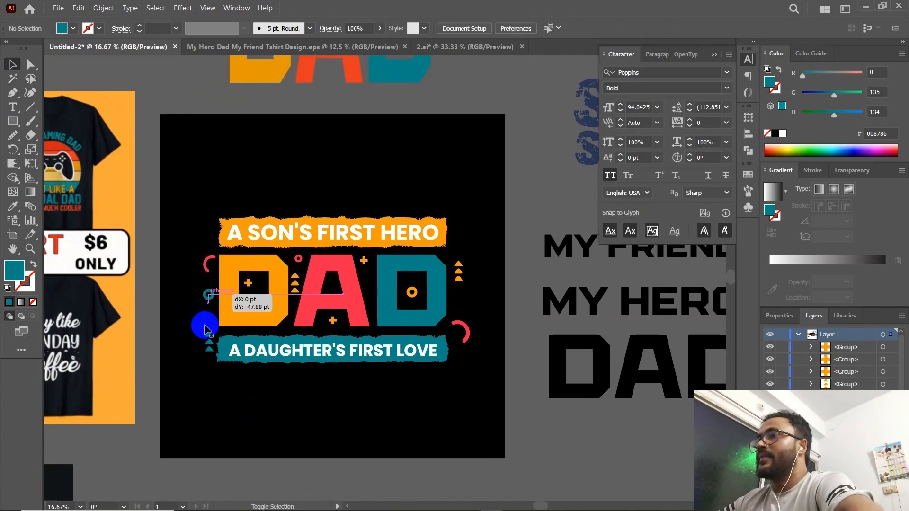
Shrink the red arc at the last D's lower right corner and nudge it left, closer to the letter
drag(272, 376, 259, 359)
drag(300, 392, 308, 393)
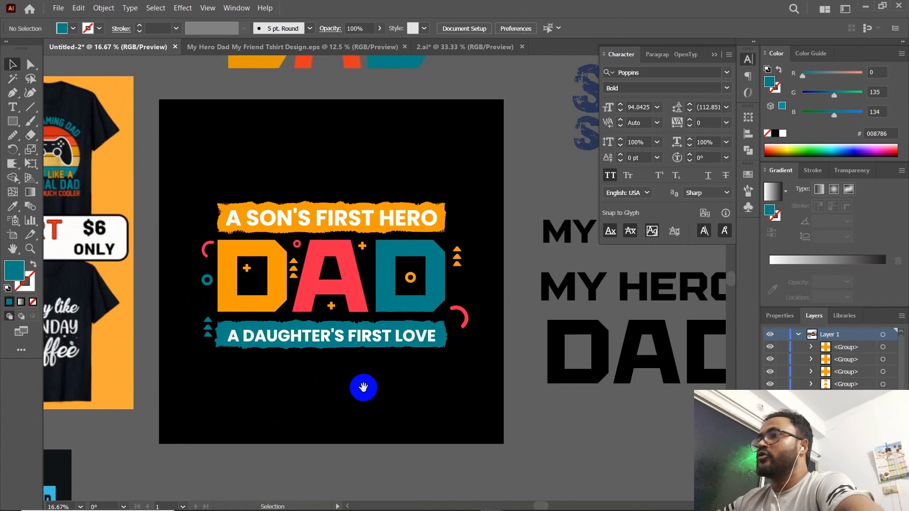
drag(377, 401, 372, 401)
drag(486, 355, 473, 363)
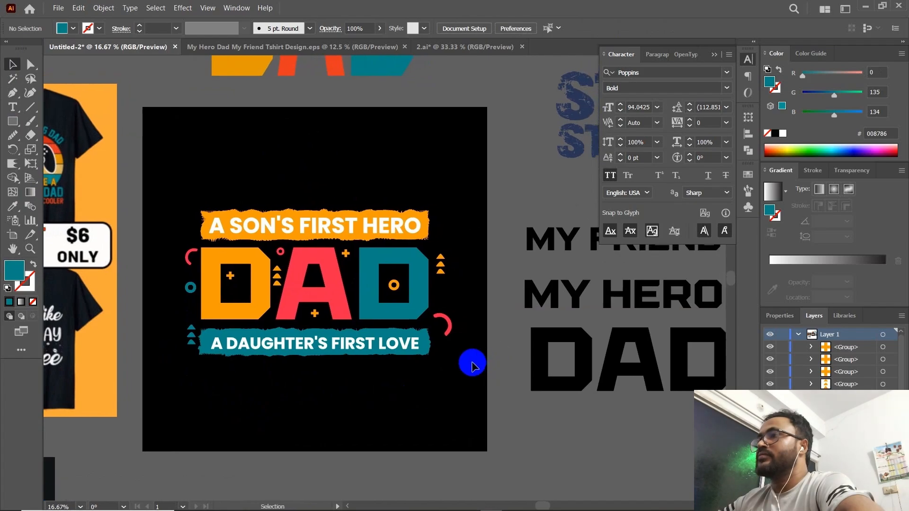
click(451, 329)
drag(459, 331, 451, 330)
key(shift+Left)
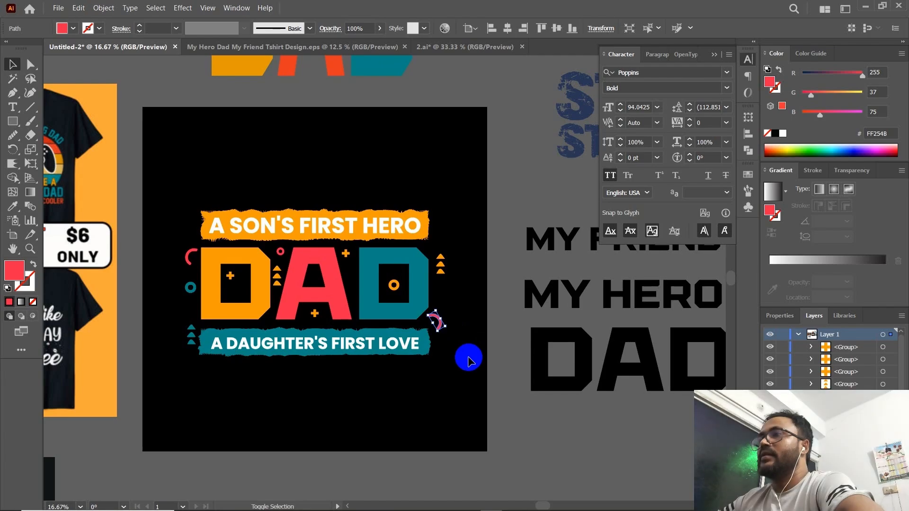
click(427, 414)
Duplicate an orange plus sign to the right of the last D, between the orange triangles and the red arc
drag(434, 411, 408, 423)
drag(251, 306, 414, 308)
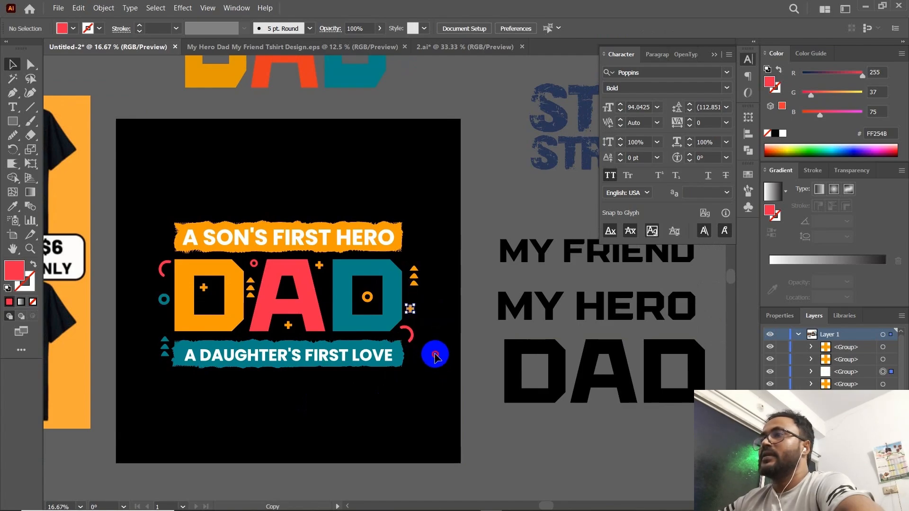
drag(356, 401, 418, 410)
click(428, 414)
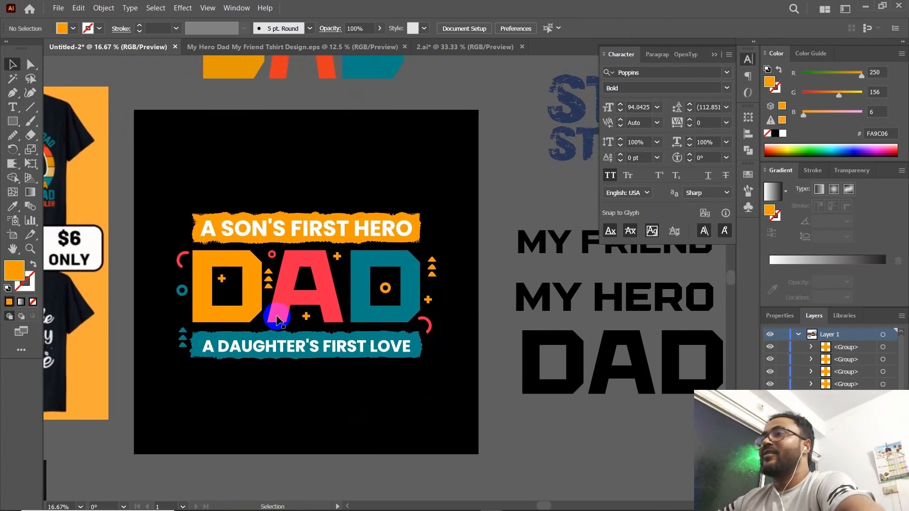
Group the whole design: both bars with their text, the DAD letters and all the small shapes
drag(161, 195, 452, 365)
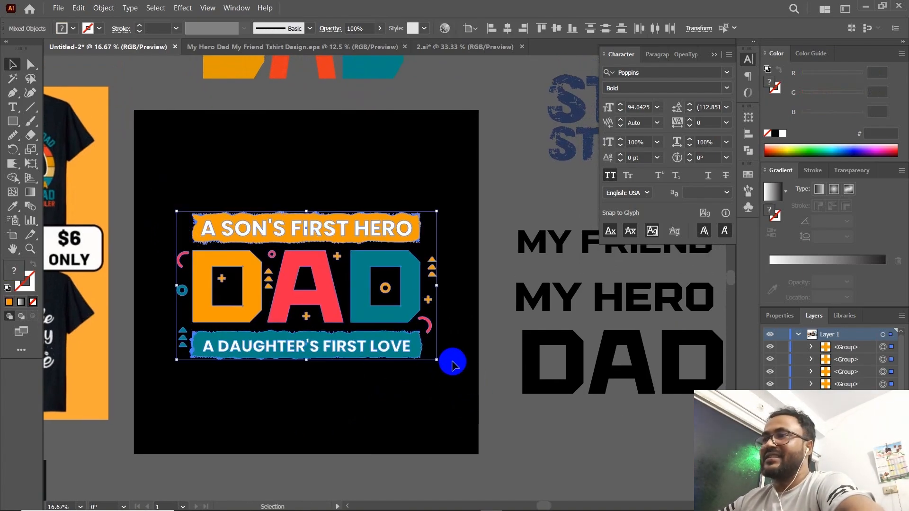
click(391, 420)
drag(383, 425, 376, 426)
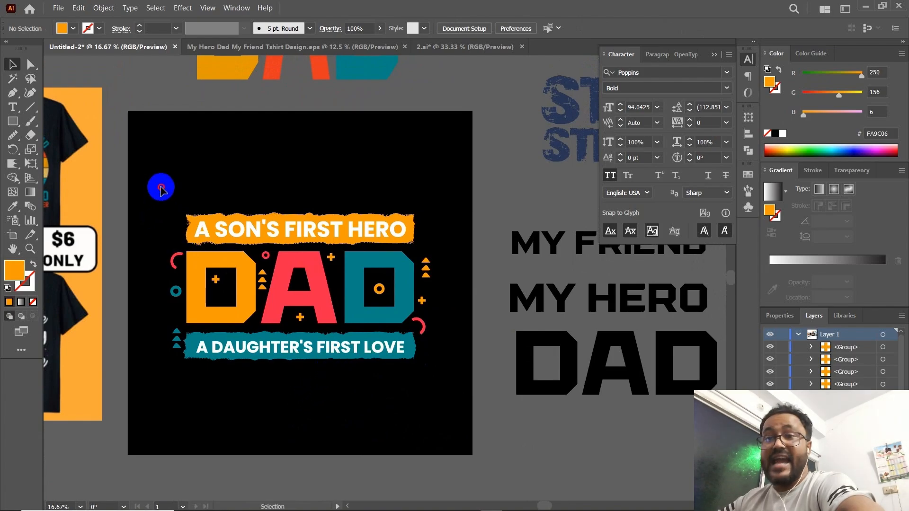
drag(161, 189, 443, 377)
right_click(337, 229)
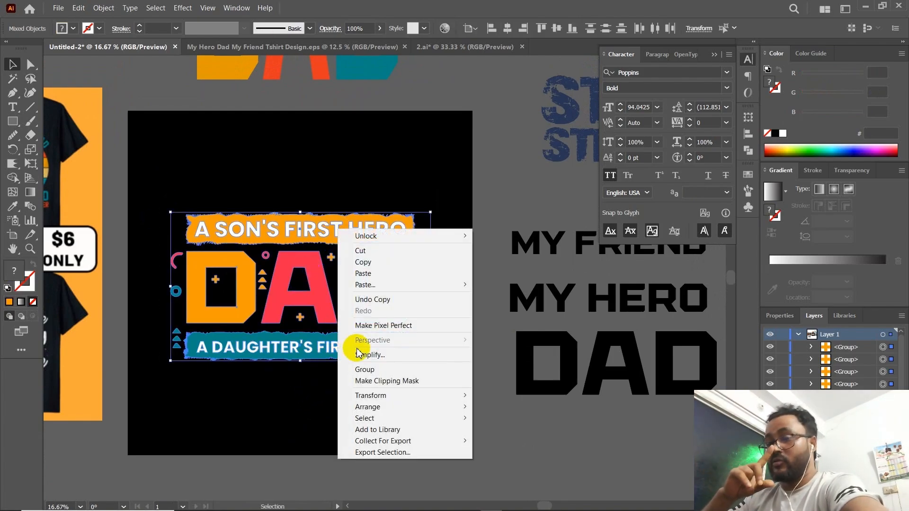
click(384, 370)
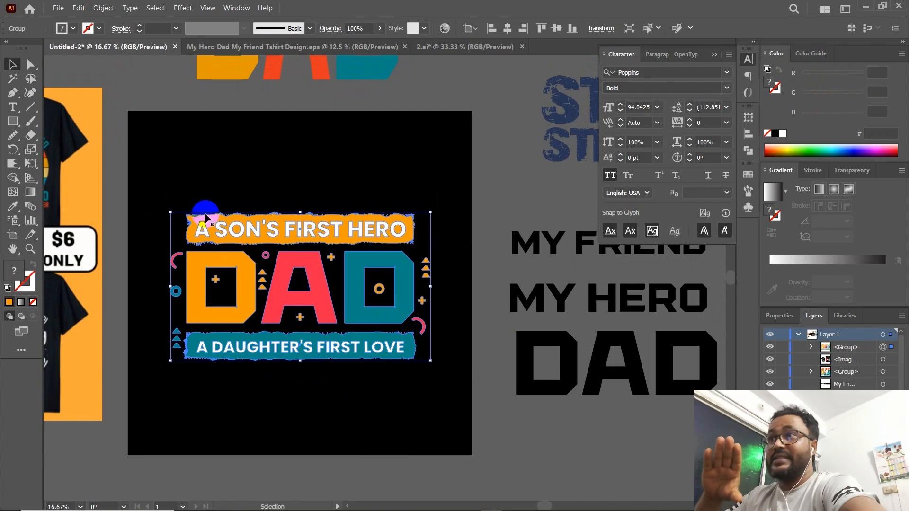
Expand the appearance of the grouped design
click(103, 8)
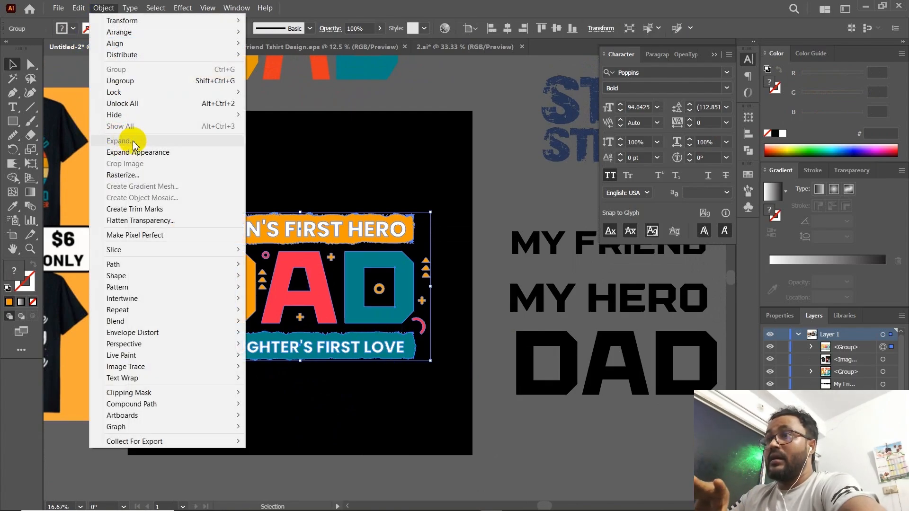
click(142, 152)
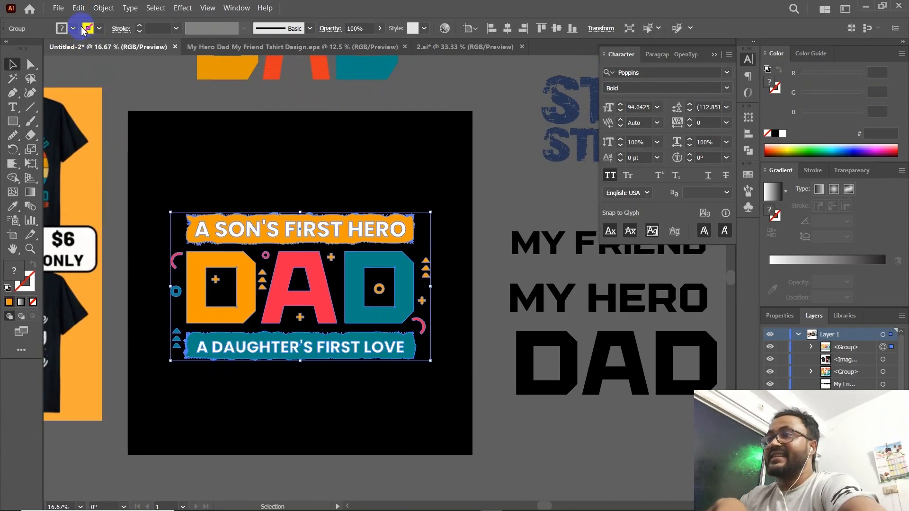
click(107, 8)
click(133, 142)
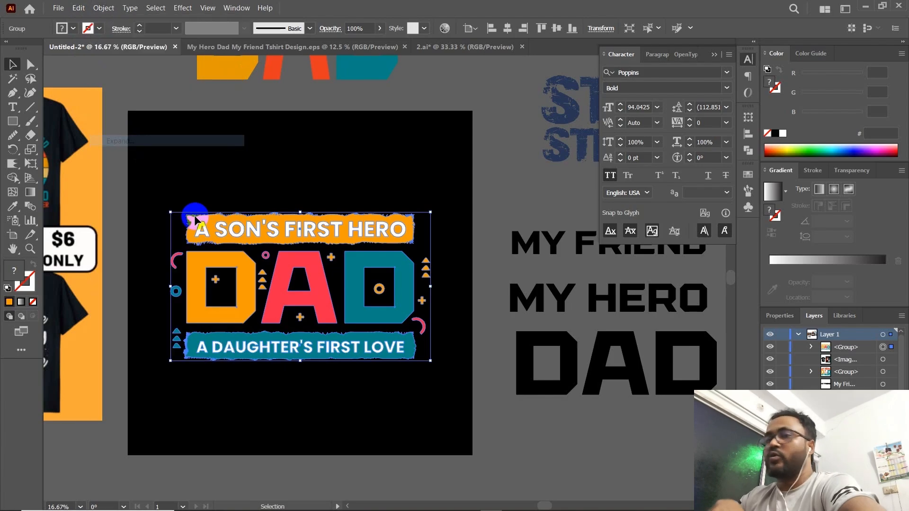
Copy the grouped design into the My Hero Dad My Friend Tshirt Design.eps document and delete the old MY HERO DAD MY FRIEND artwork there
click(353, 174)
drag(325, 187, 304, 199)
drag(285, 232, 219, 298)
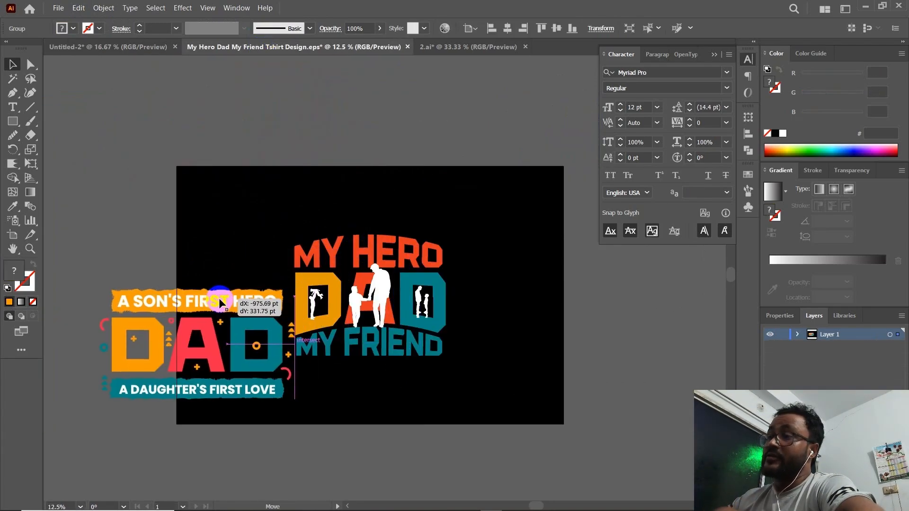
click(381, 299)
key(Delete)
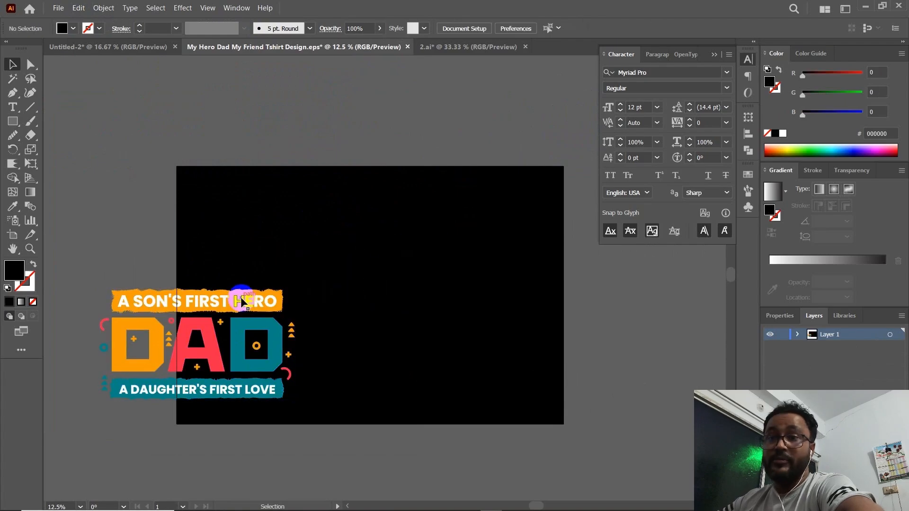
Center the pasted DAD design on the black artboard and deselect it
drag(240, 298, 435, 250)
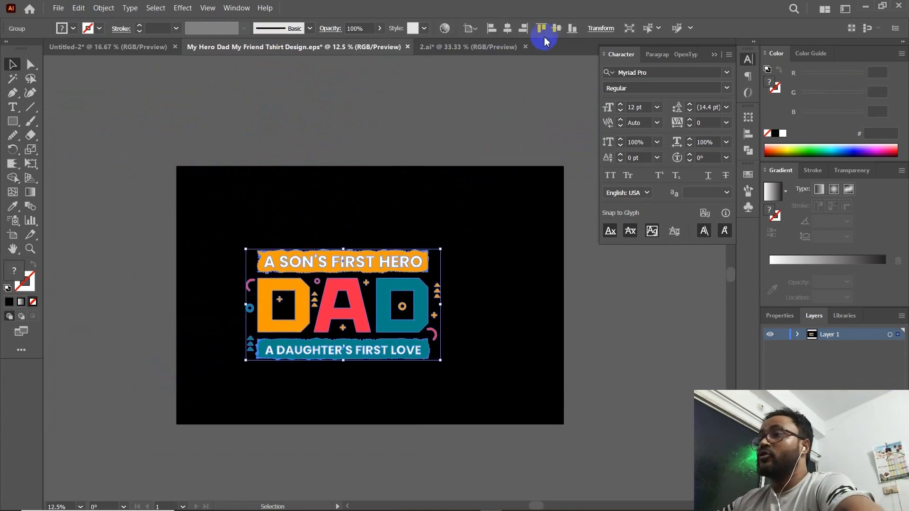
click(419, 101)
drag(443, 123, 405, 128)
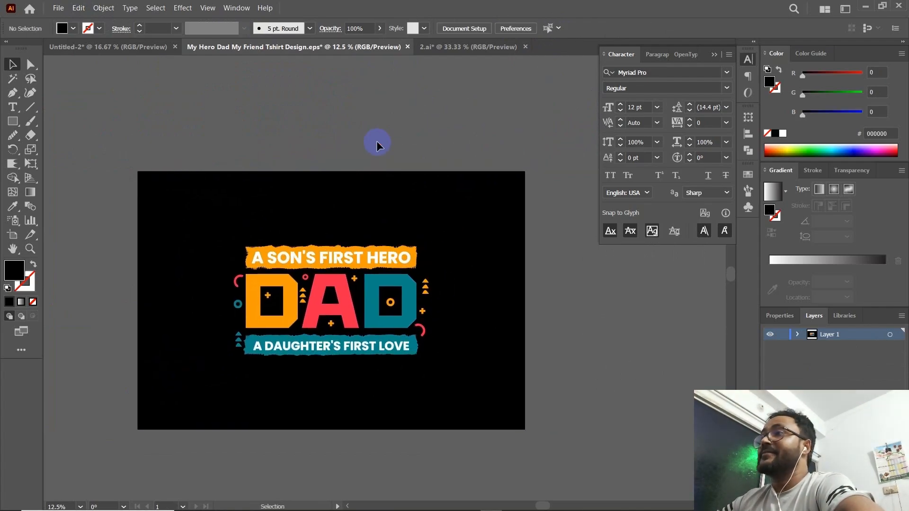
drag(377, 141, 408, 126)
drag(300, 148, 305, 146)
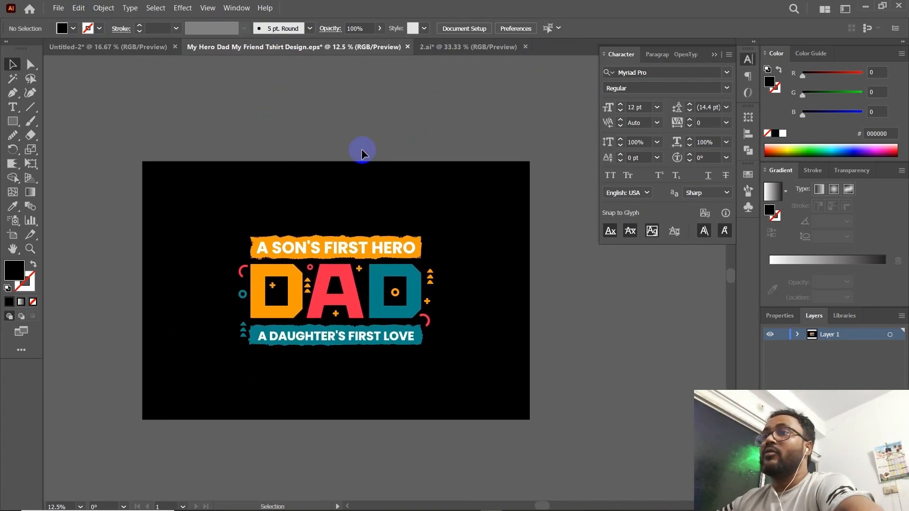
Open the Save As dialog for the document and move it clear of the artwork
click(59, 9)
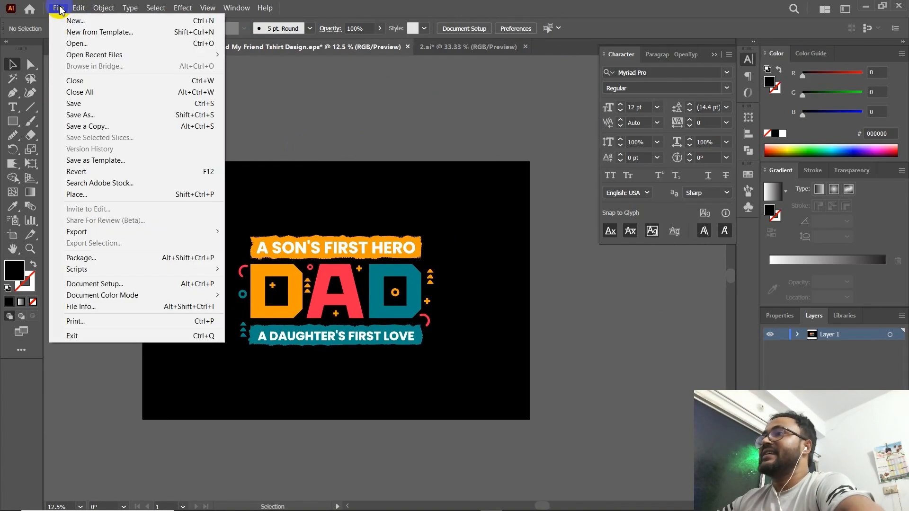
click(94, 116)
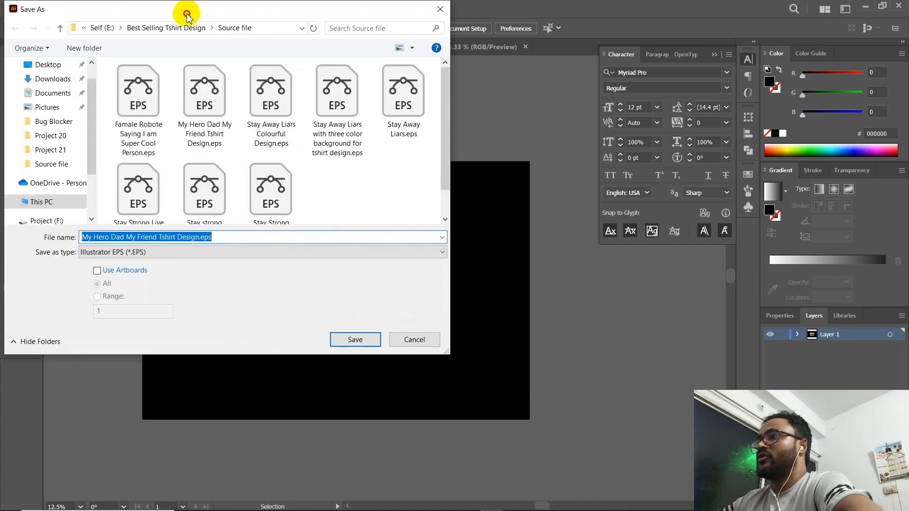
drag(187, 16, 641, 79)
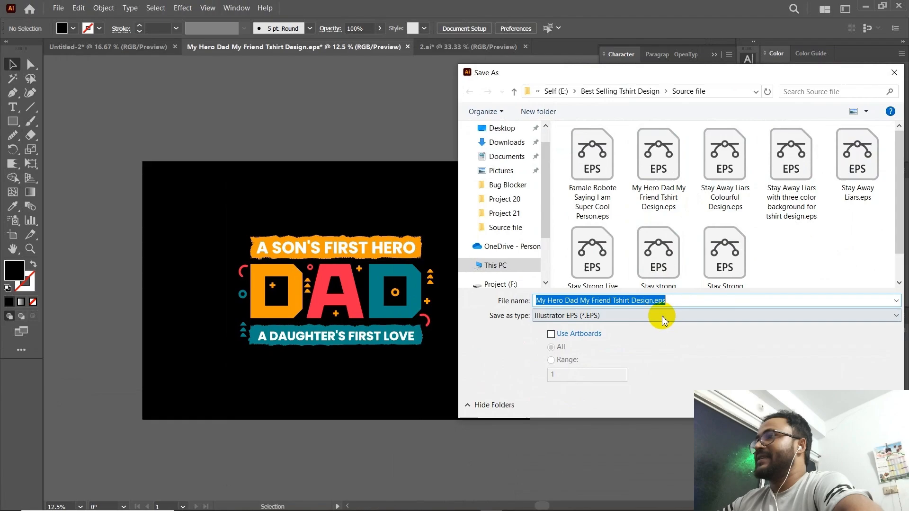
drag(595, 75, 614, 78)
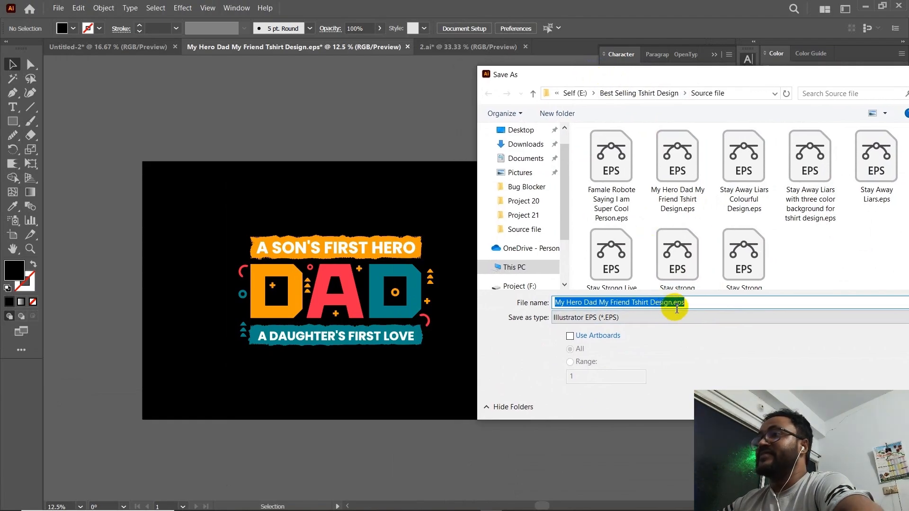
key(BackSpace)
text(A )
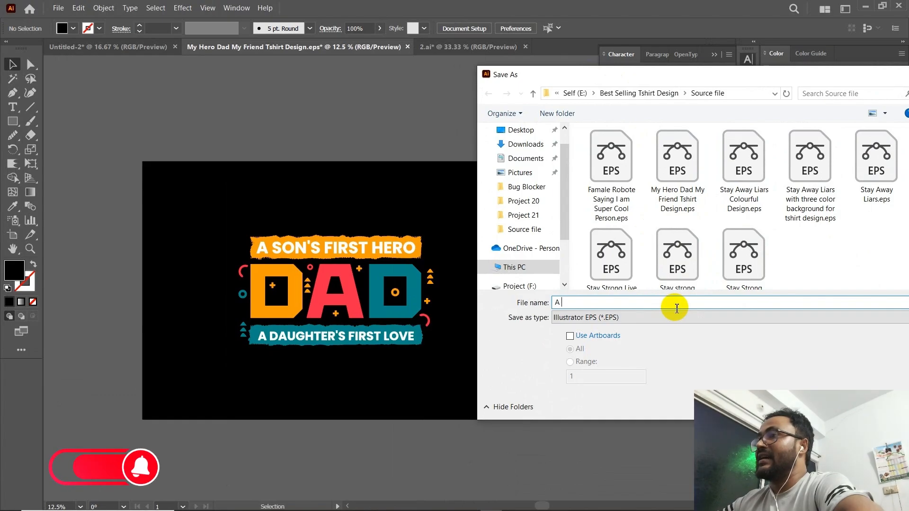
text(Sons)
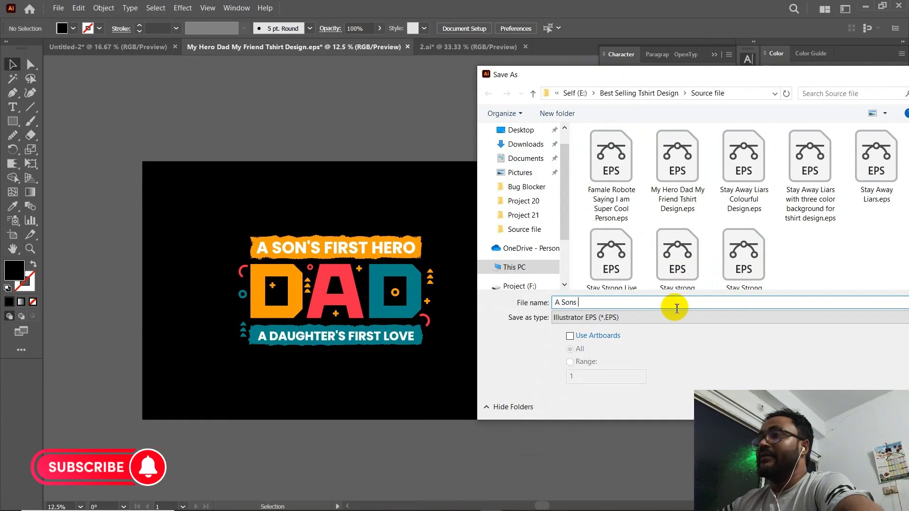
text( First H)
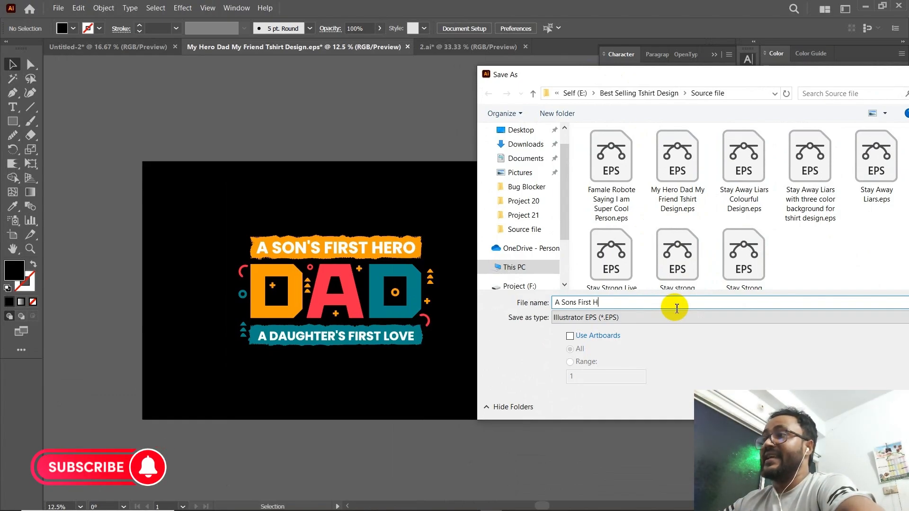
key(BackSpace)
key(BackSpace)
key(BackSpace)
key(BackSpace)
key(BackSpace)
key(BackSpace)
key(BackSpace)
key(BackSpace)
key(BackSpace)
key(BackSpace)
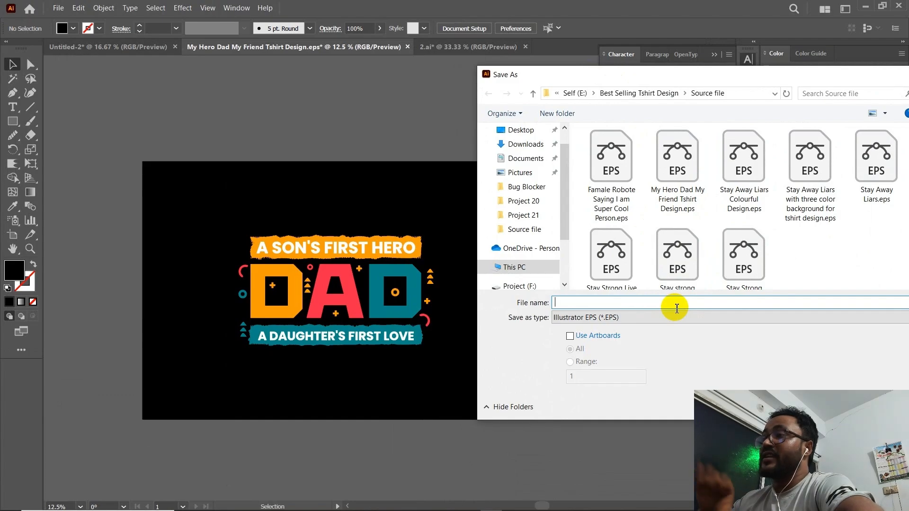
Save the design as an Illustrator EPS named "A Sons First Hero Dad, A Doughters First Love, Fathers Day Tshirt Design"
text(A Sons)
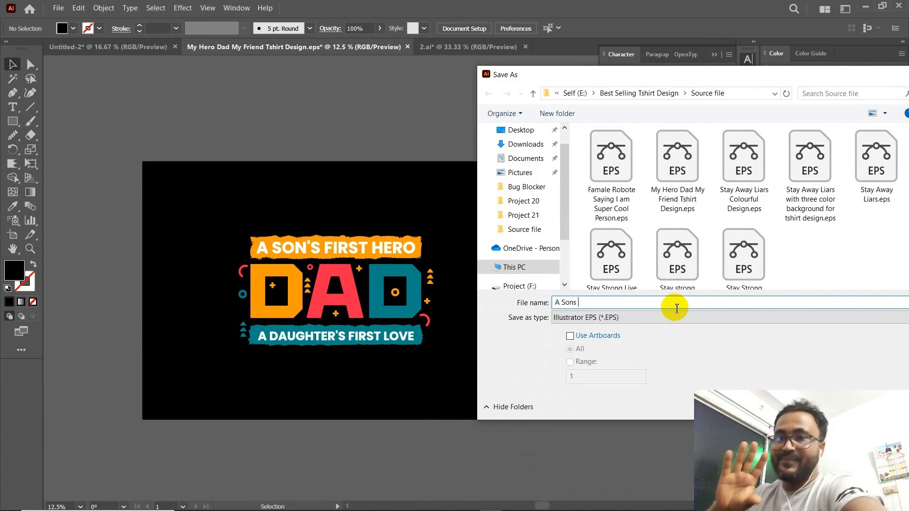
text( First Hero Dad, A Doughters)
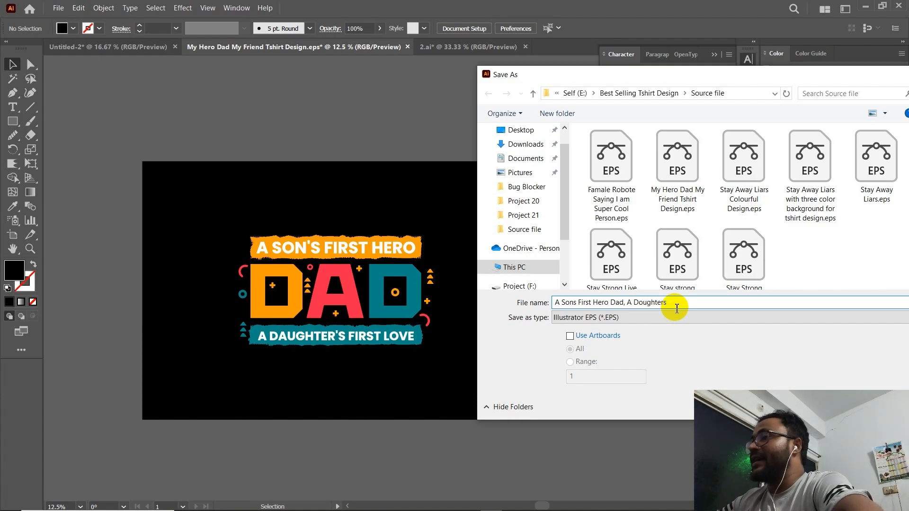
text(Love)
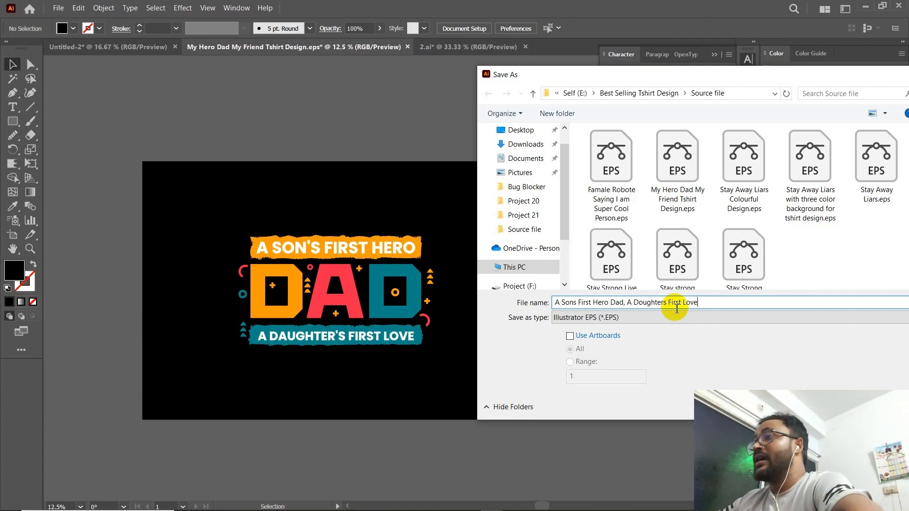
text(,)
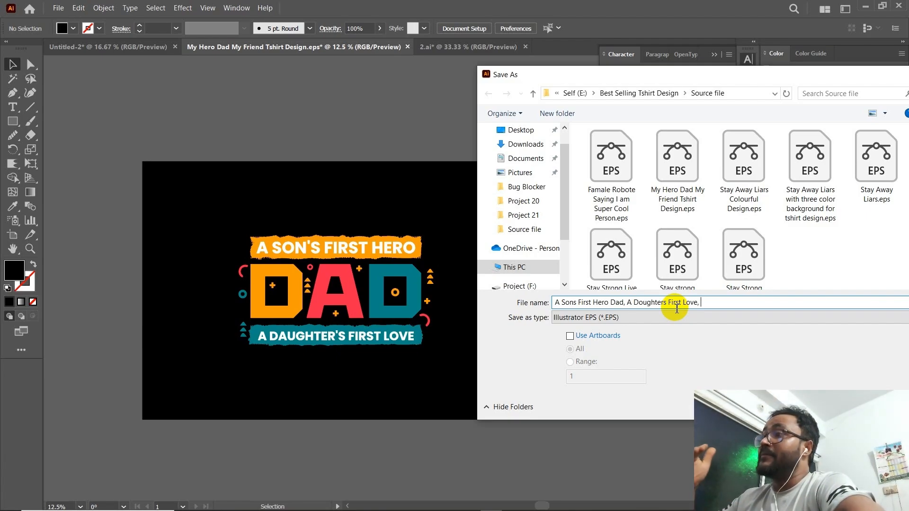
text( Fathers)
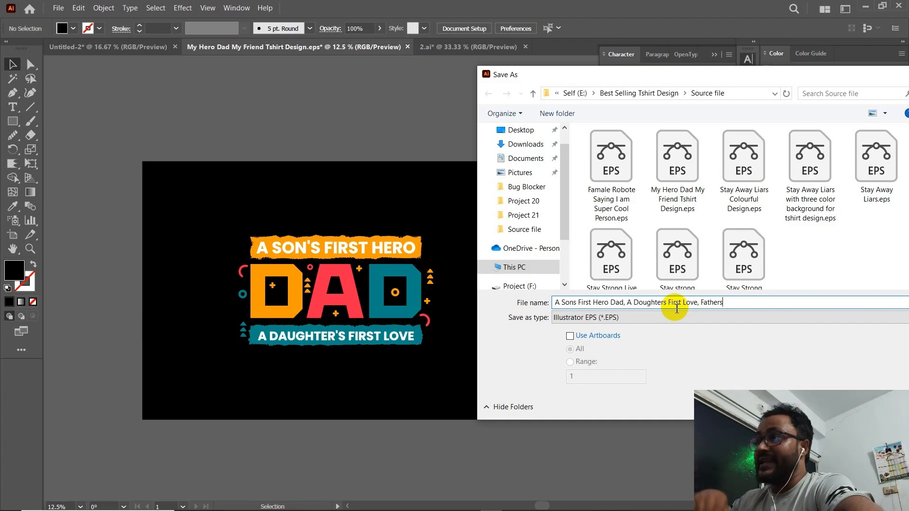
text( Day Tshirt Design)
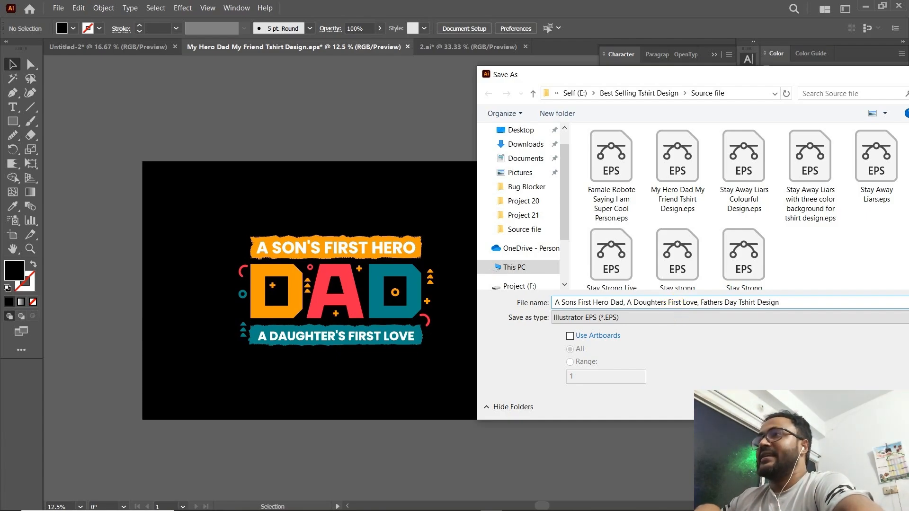
key(Return)
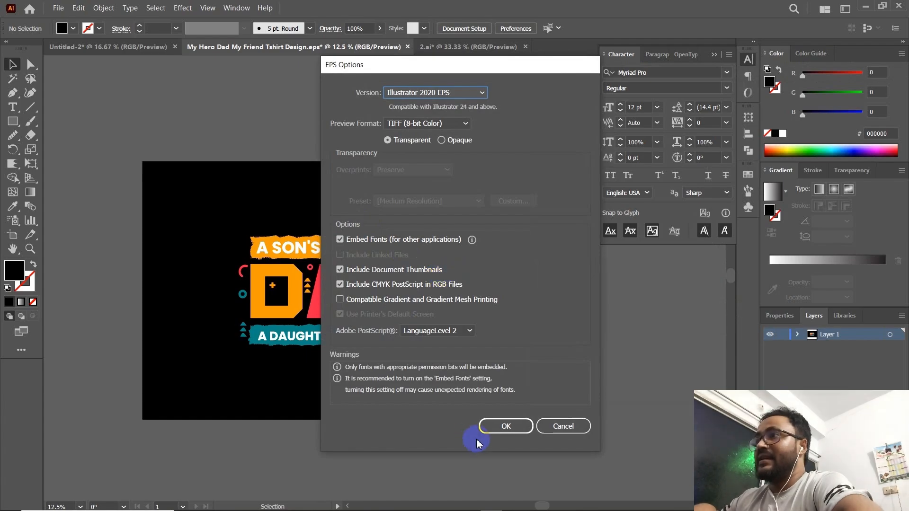
Set the EPS version to Illustrator 10 EPS and accept the export options
click(463, 92)
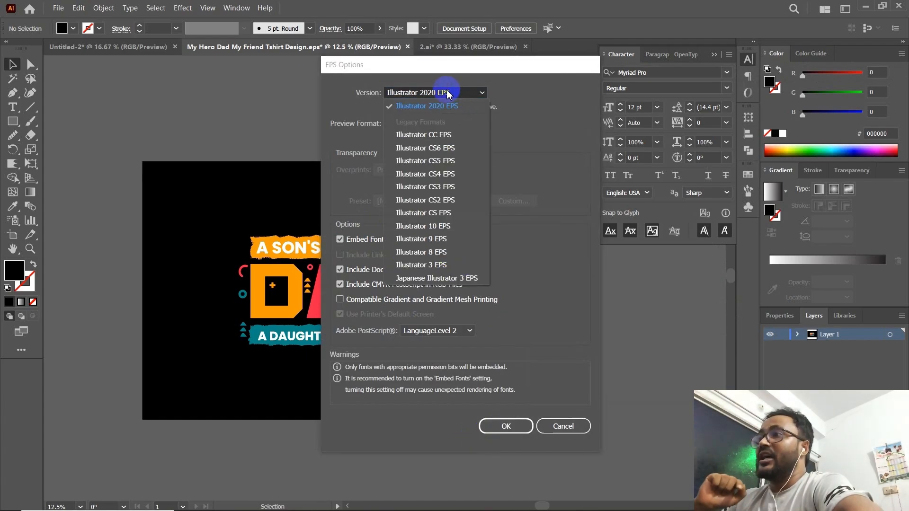
click(444, 229)
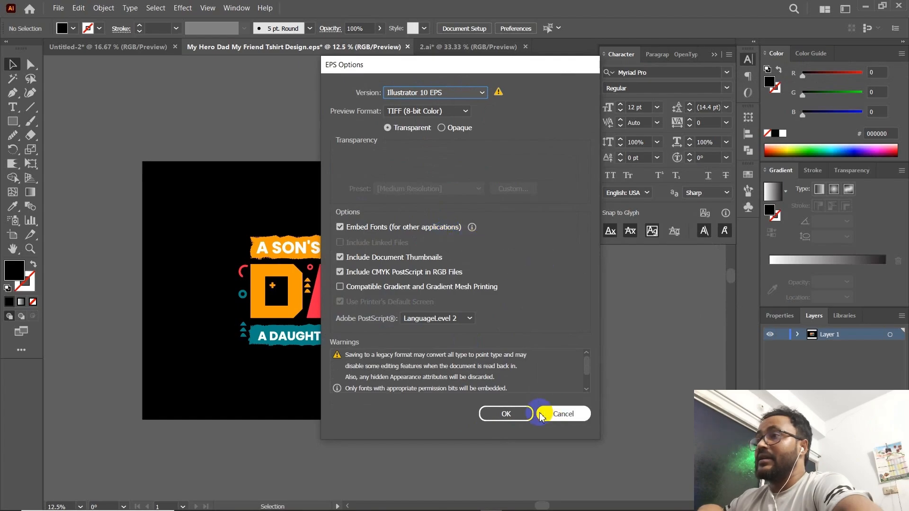
click(504, 414)
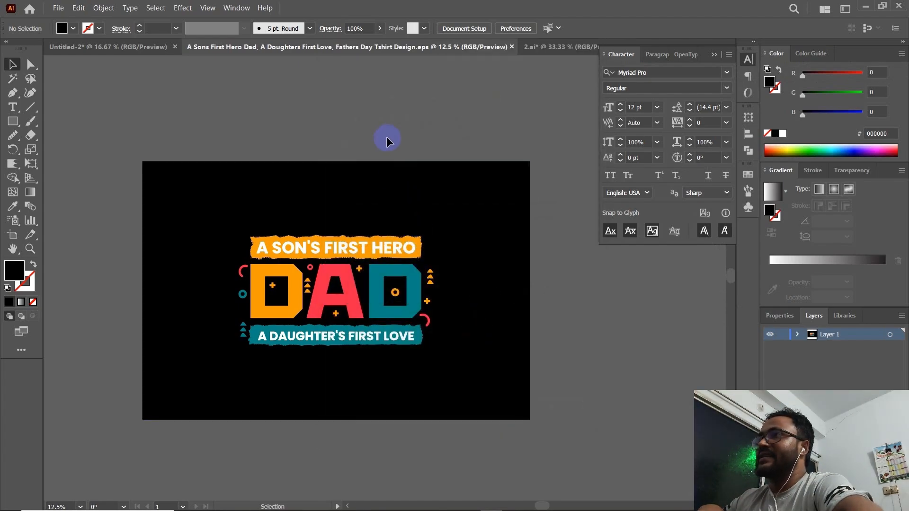
Collapse the Character panel to clear the space around the artboard
drag(494, 133, 485, 132)
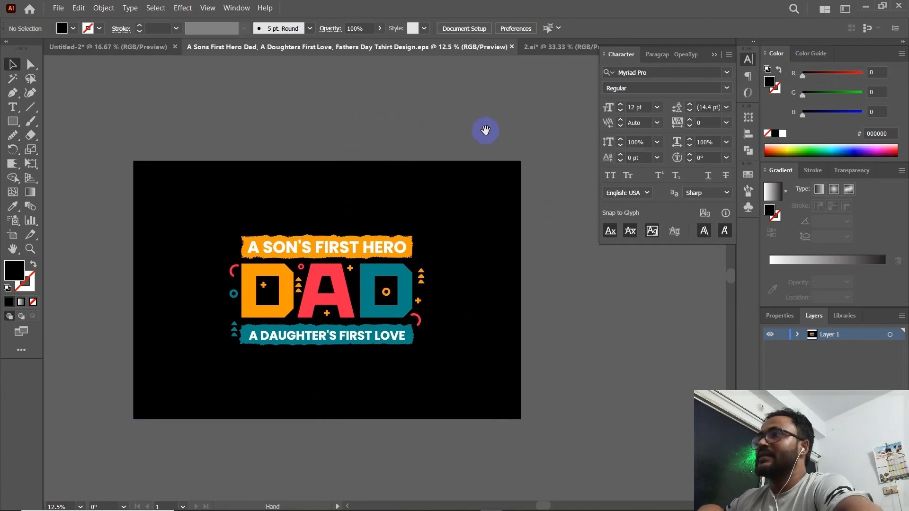
click(718, 56)
drag(355, 121, 376, 123)
drag(467, 130, 457, 128)
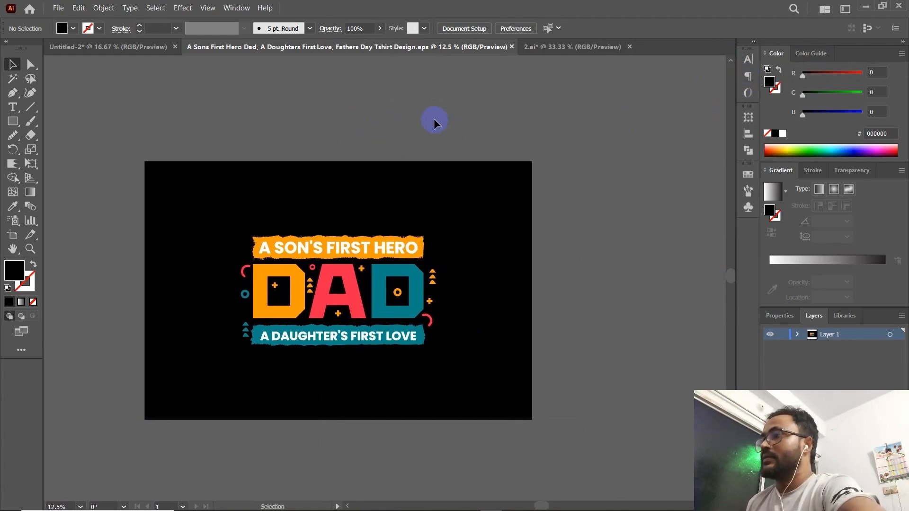
scroll(302, 159, down, 1)
drag(408, 81, 397, 89)
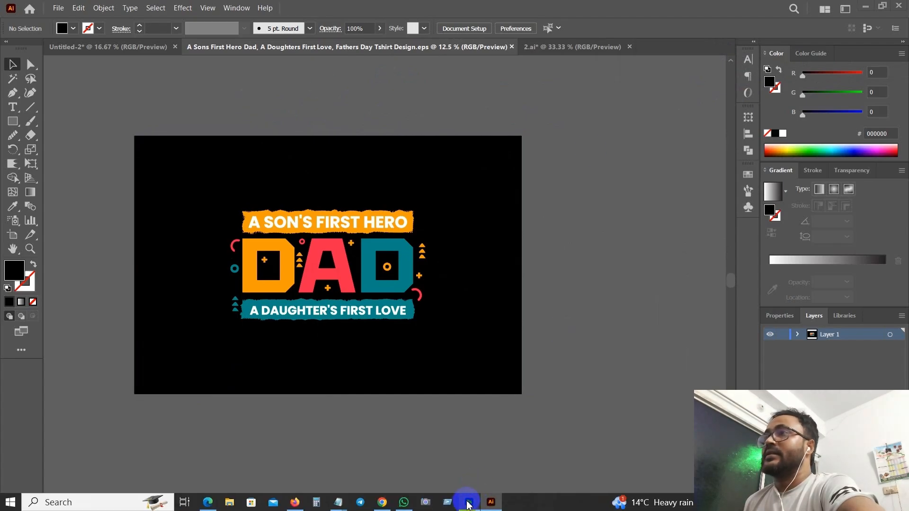
Switch to Photoshop's Bagde.psb document, copy the grouped DAD artwork from Illustrator, and paste it there as a Smart Object
click(469, 502)
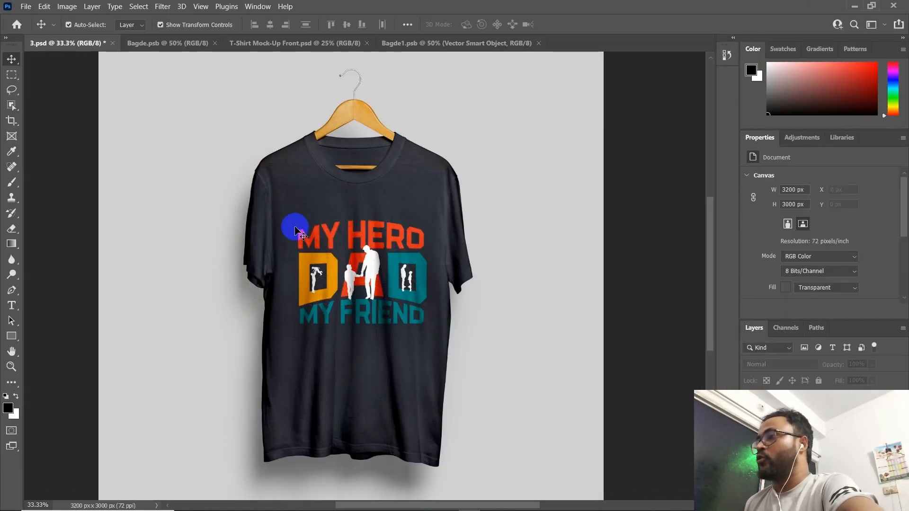
click(168, 44)
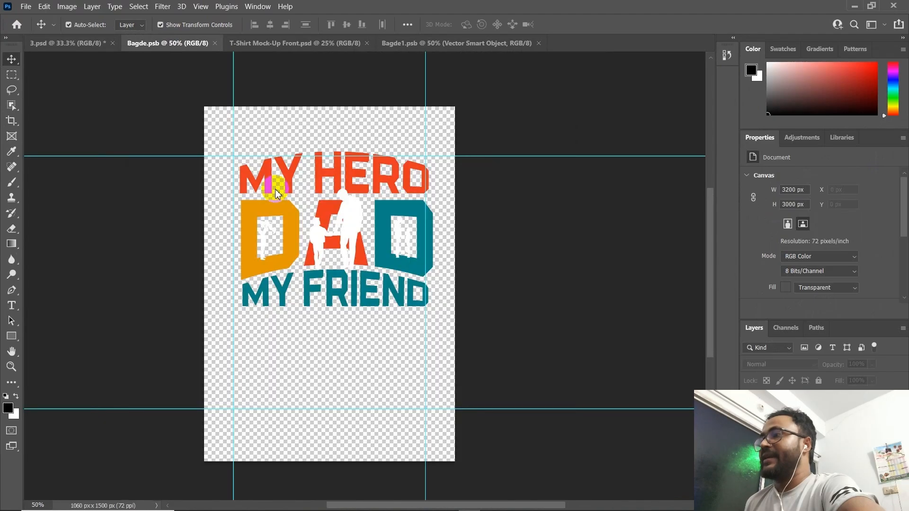
mouse_move(440, 509)
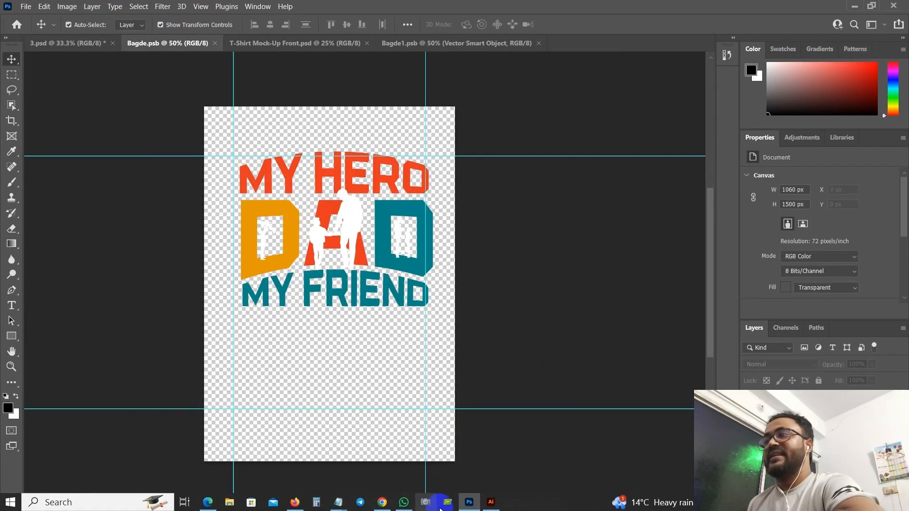
click(491, 503)
click(368, 258)
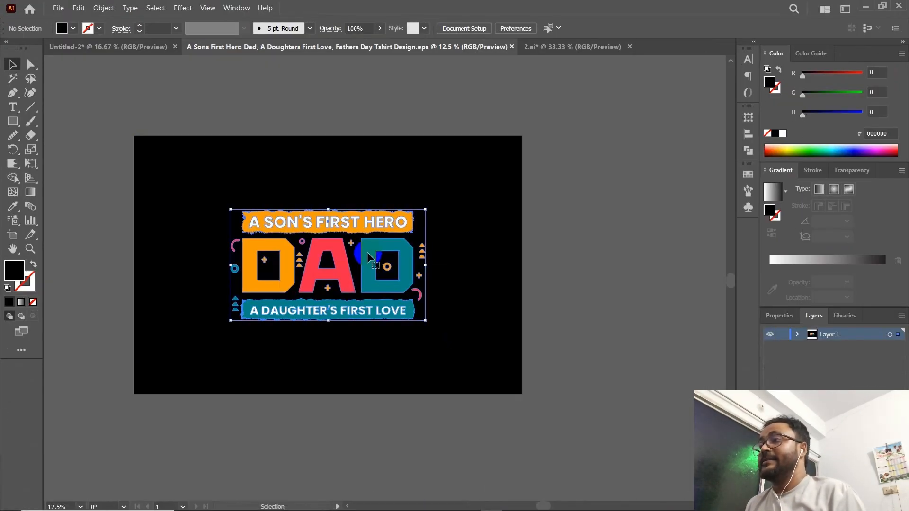
mouse_move(368, 258)
mouse_down()
mouse_move(448, 304)
mouse_move(475, 503)
mouse_move(463, 429)
mouse_move(364, 247)
mouse_move(373, 249)
mouse_up()
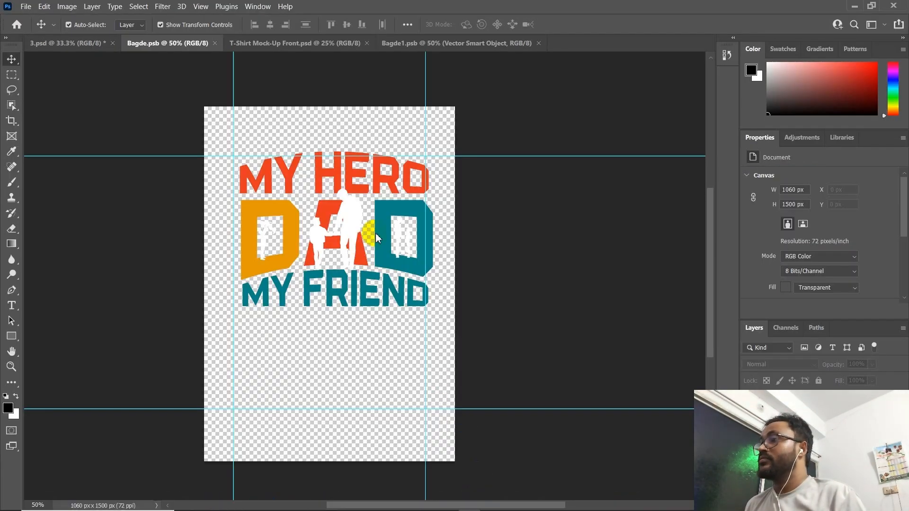
drag(351, 216, 354, 172)
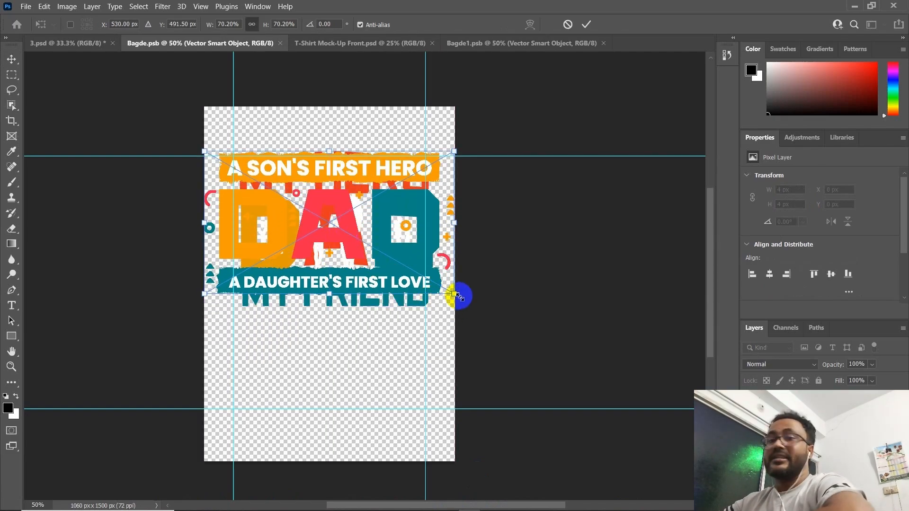
Scale the pasted DAD artwork to about 56.3%, keep it centred horizontally, and align its upper edge with the upper horizontal guide
drag(455, 294, 428, 284)
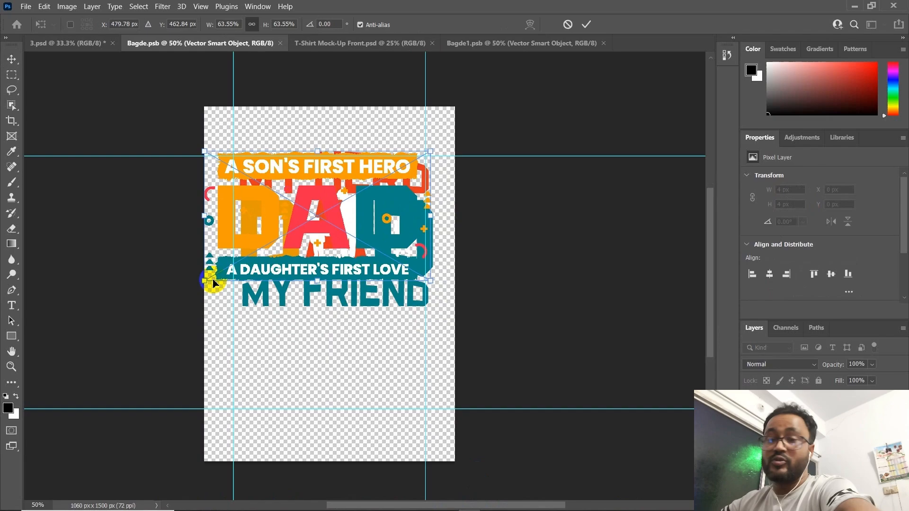
key(ctrl+z)
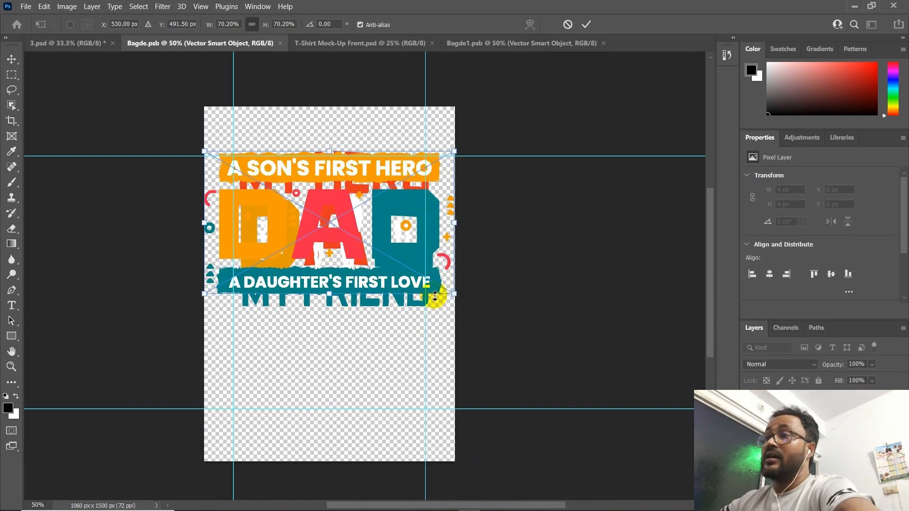
drag(452, 294, 430, 280)
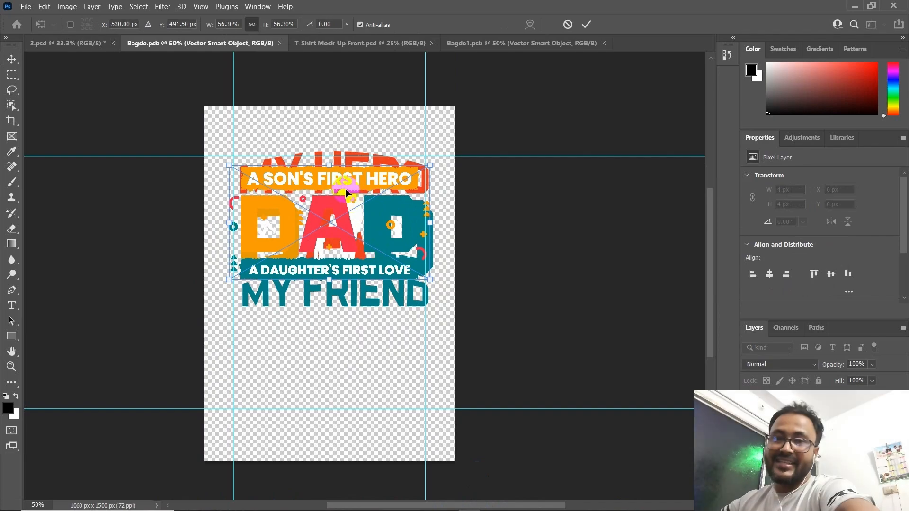
drag(345, 175, 345, 164)
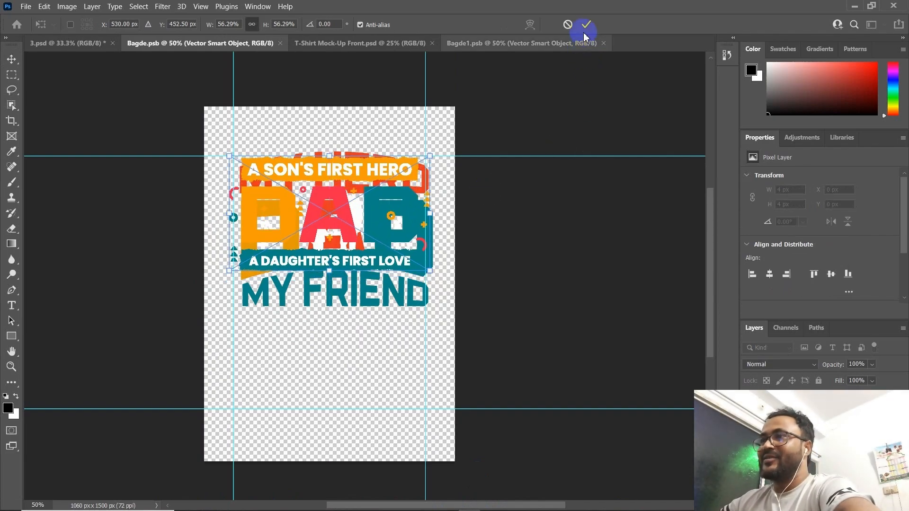
key(Return)
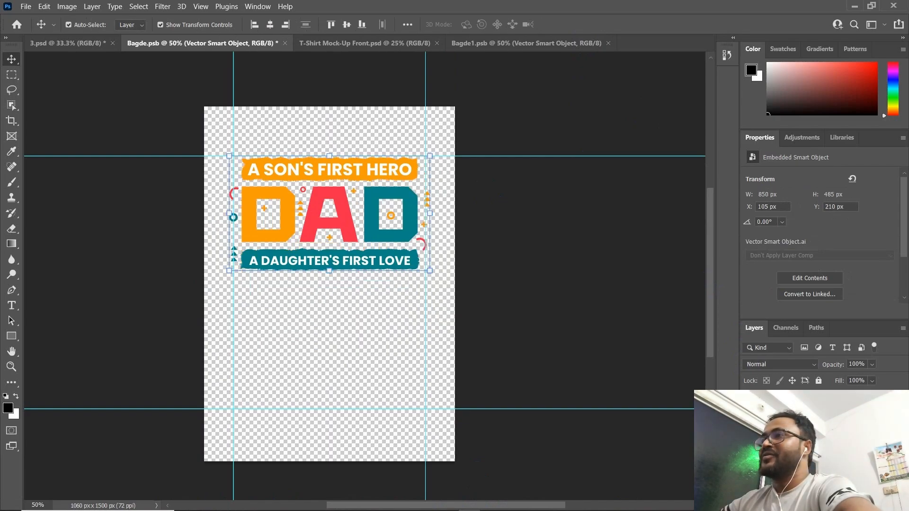
Save Bagde.psb and return to the 3.psd mockup to view the updated design on the T-shirt
click(558, 243)
key(ctrl+s)
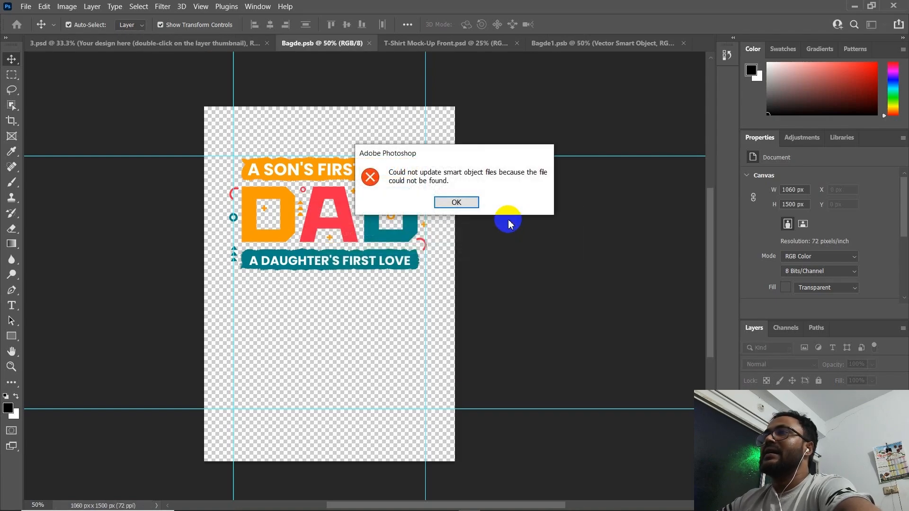
click(464, 202)
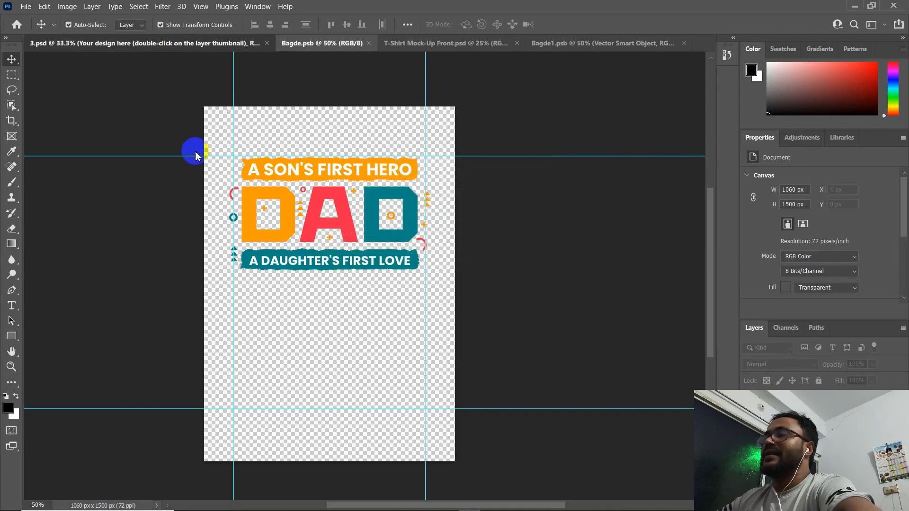
click(178, 46)
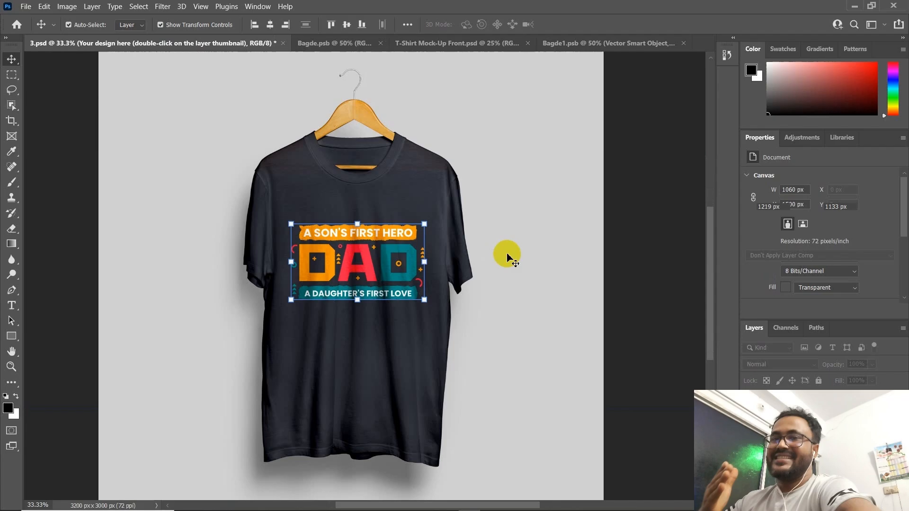
click(648, 271)
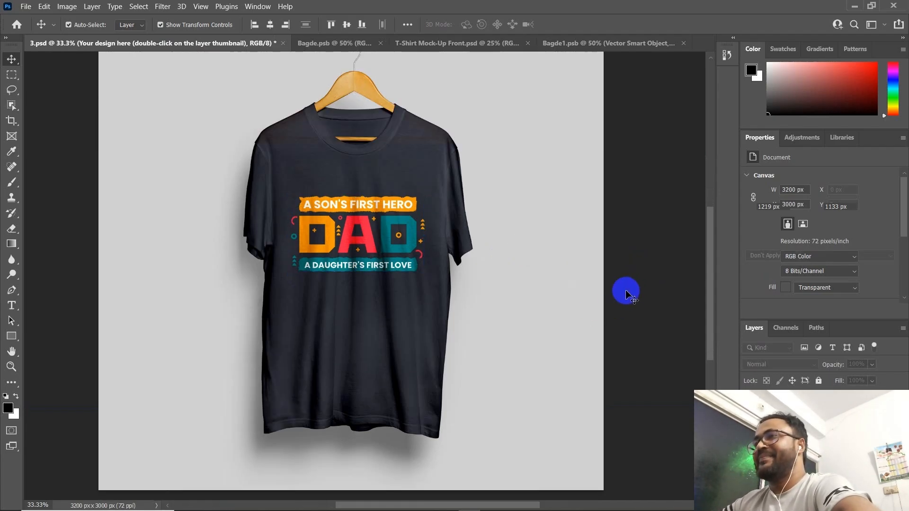
drag(630, 279, 645, 254)
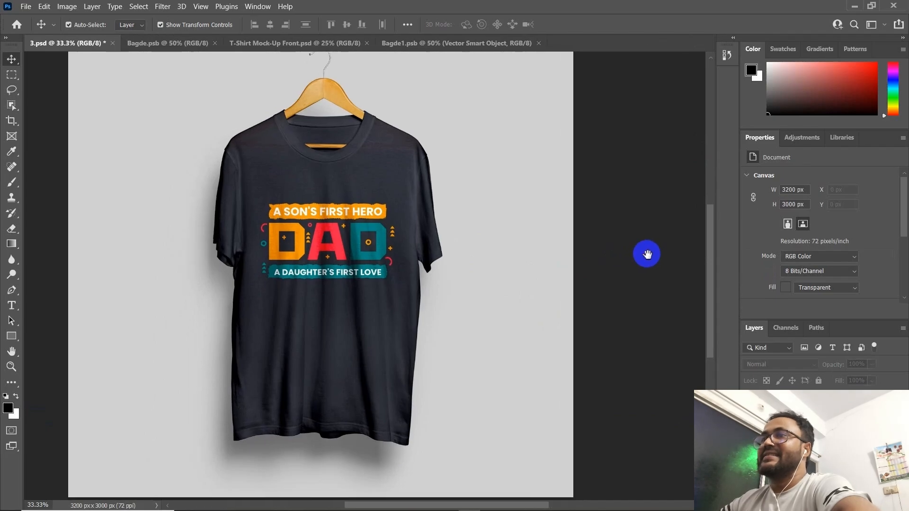
Open Save for Web for the T-shirt mockup and set the JPEG compression to Medium with quality 40
click(22, 8)
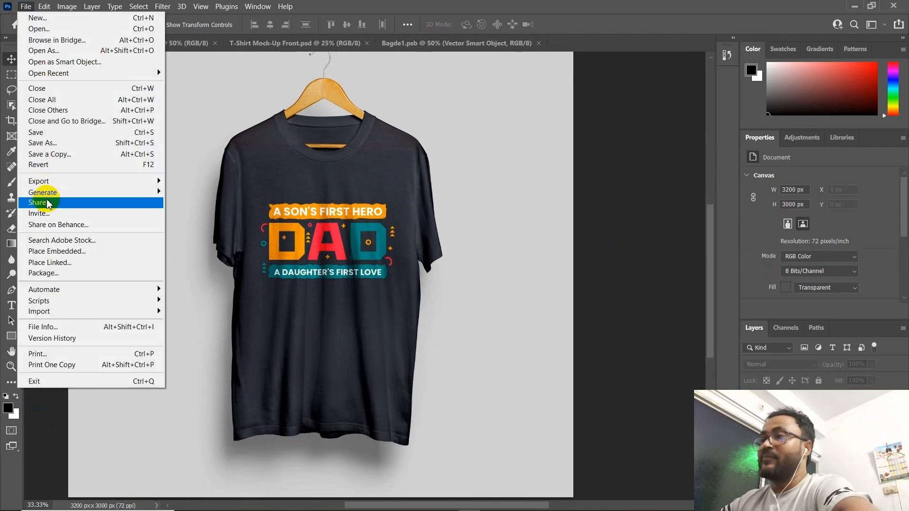
mouse_move(71, 184)
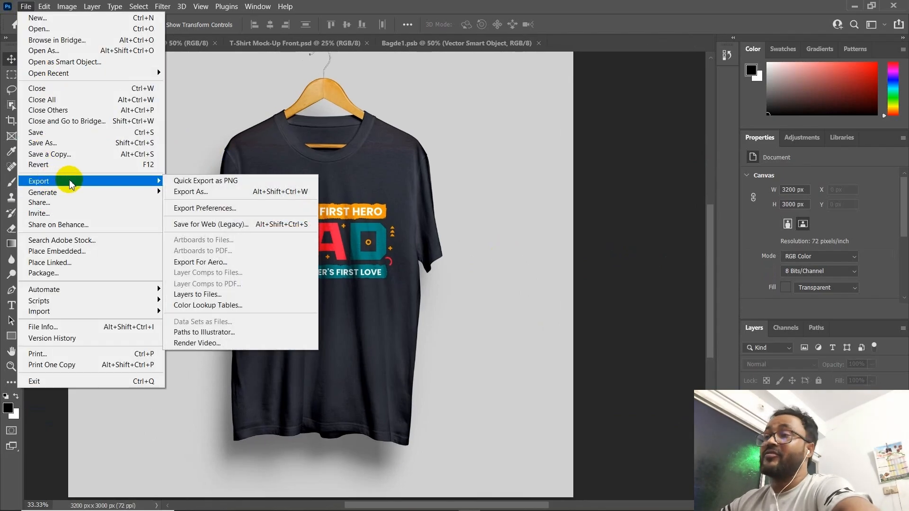
click(232, 224)
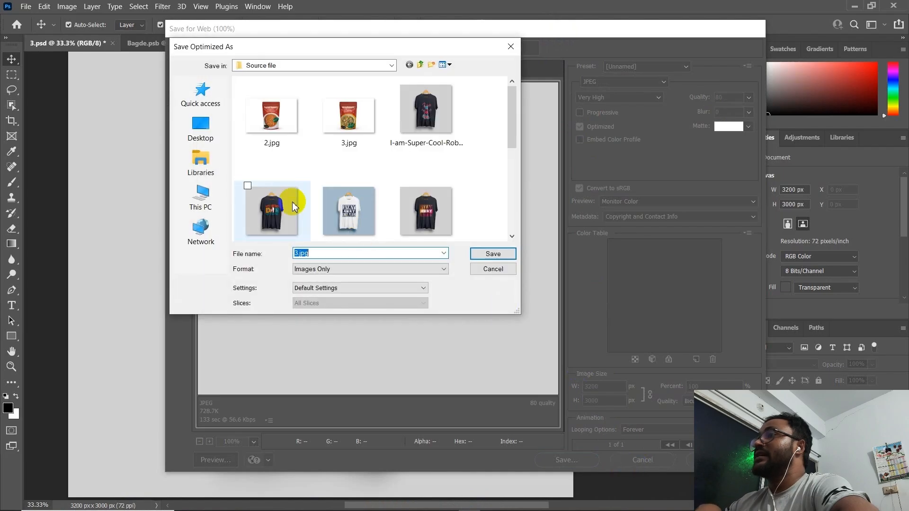
click(504, 277)
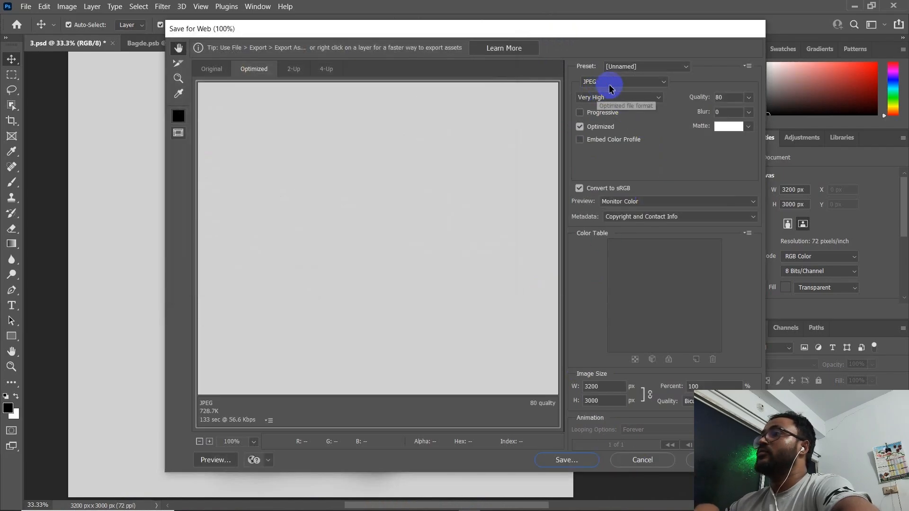
click(612, 98)
click(613, 98)
click(625, 98)
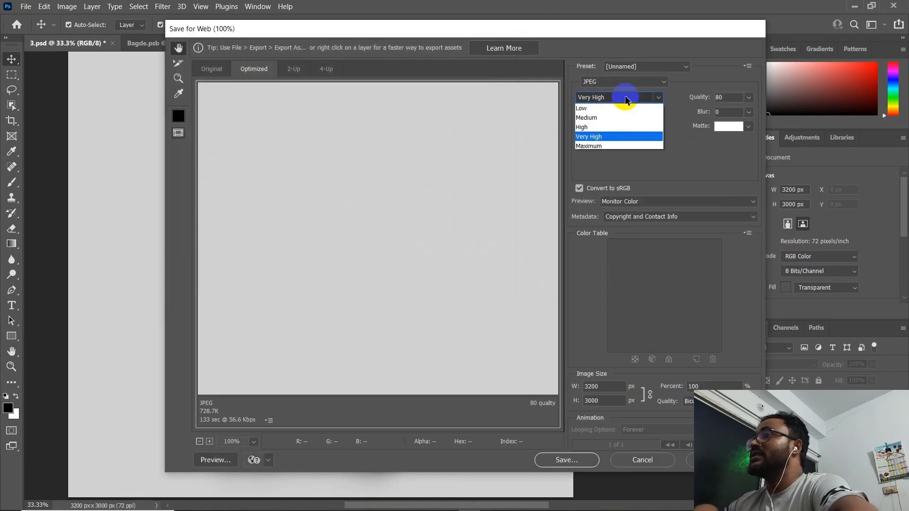
click(592, 118)
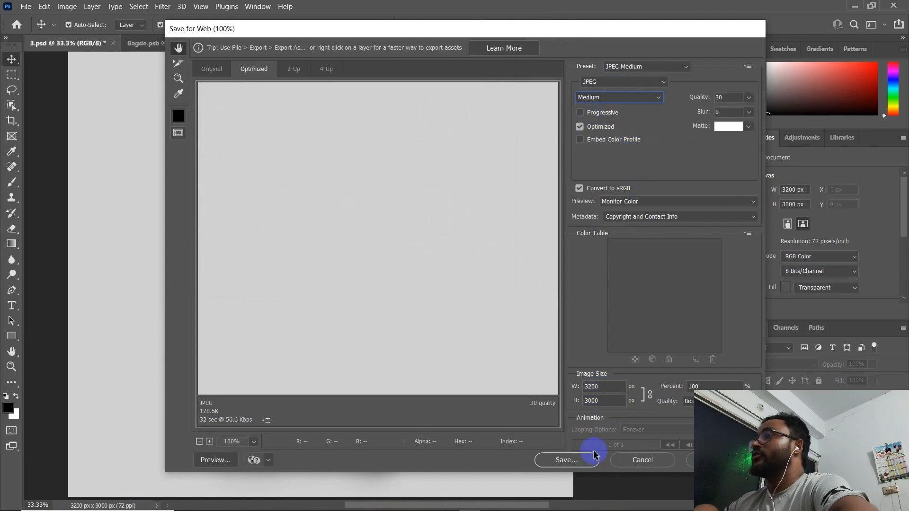
click(748, 98)
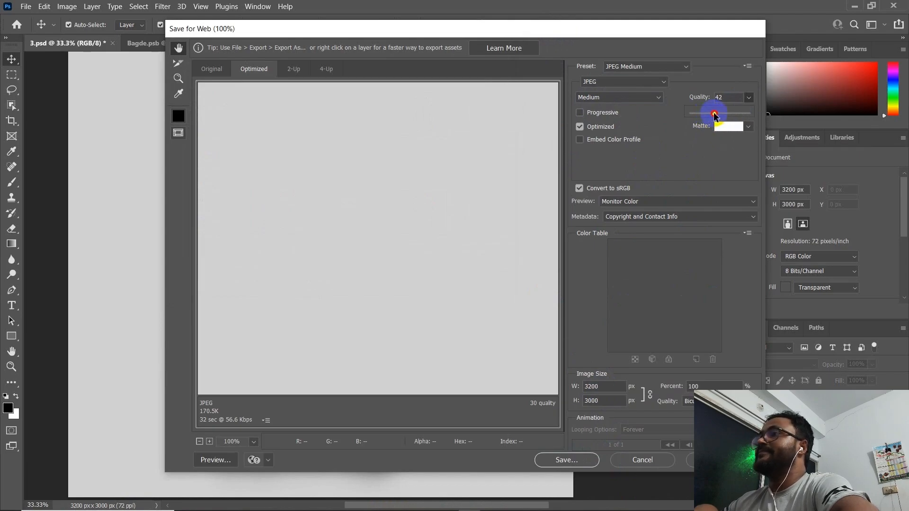
Save the optimized JPEG in the Source file folder as "A Sons First Hero Dad, A Doughters First Love, Fathers Day Tshirt Design"
click(566, 460)
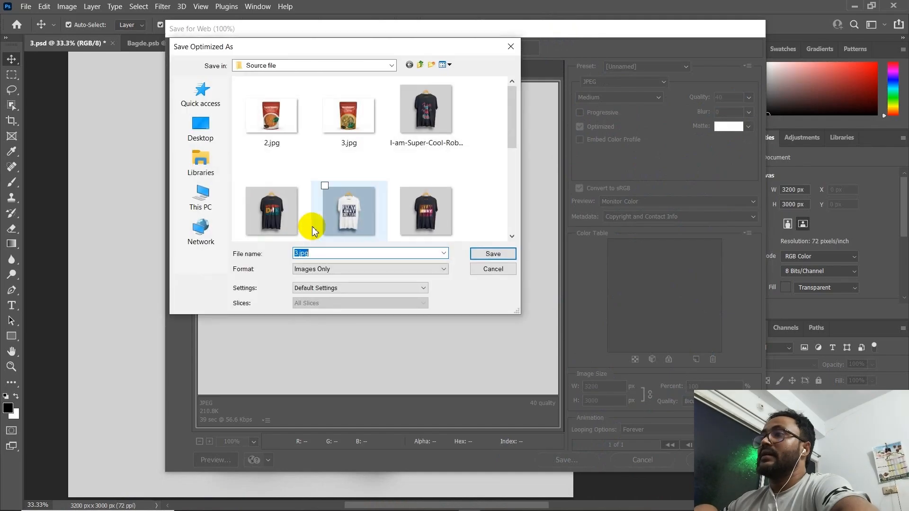
scroll(350, 210, down, 5)
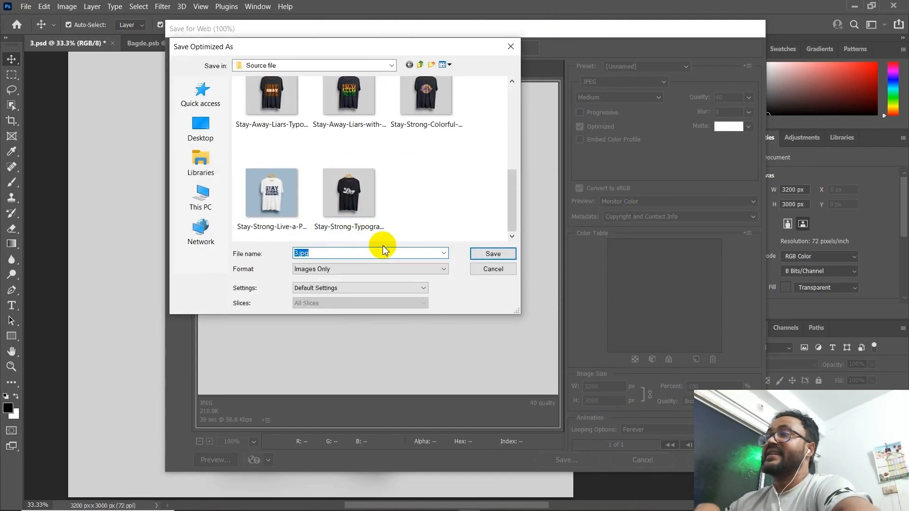
text(a)
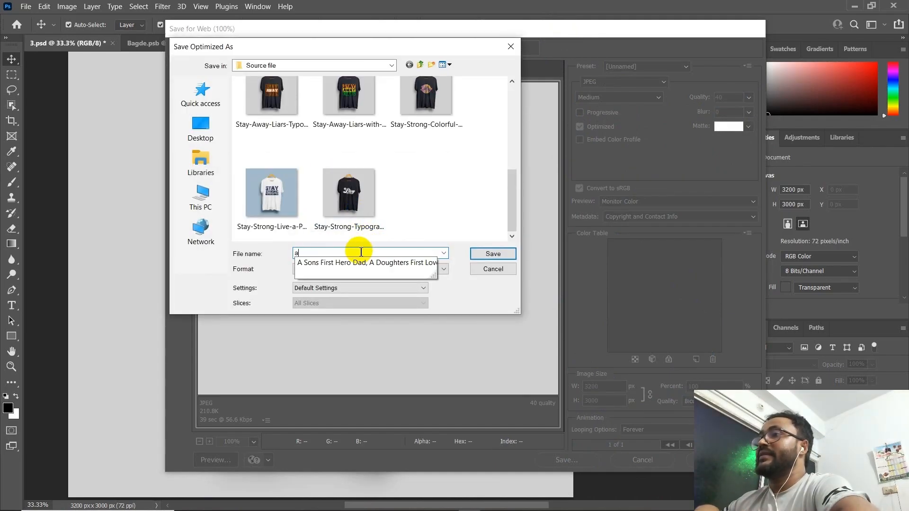
click(369, 263)
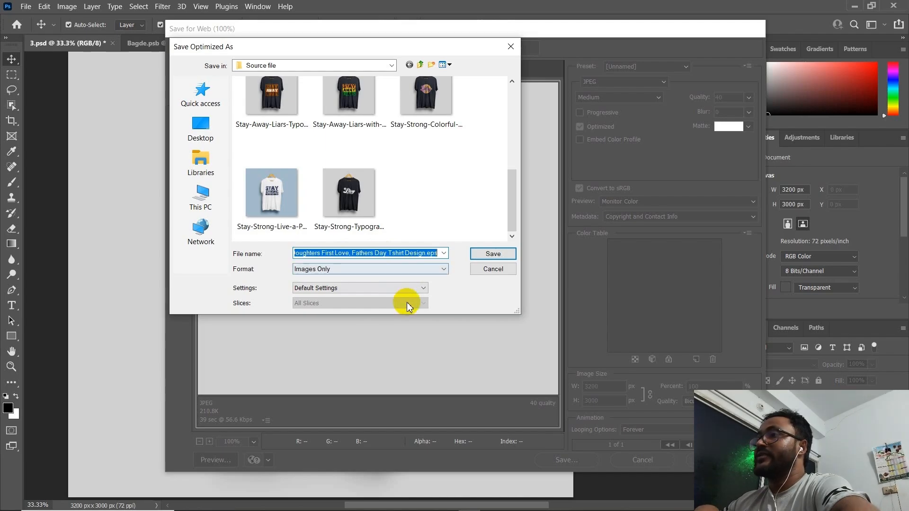
click(424, 253)
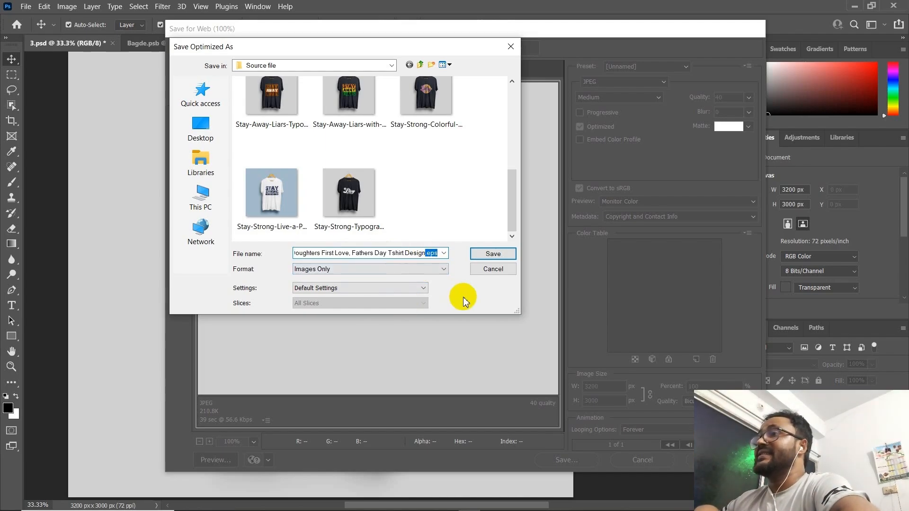
key(BackSpace)
key(Escape)
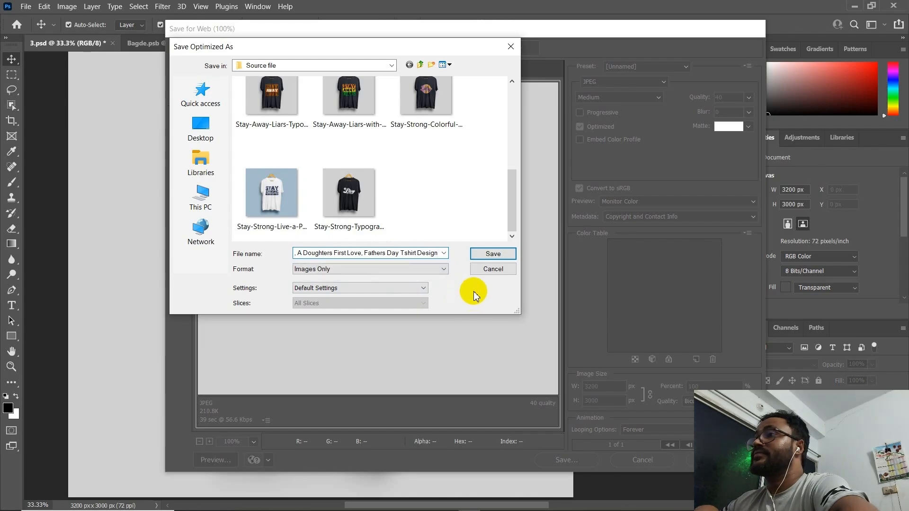
click(493, 255)
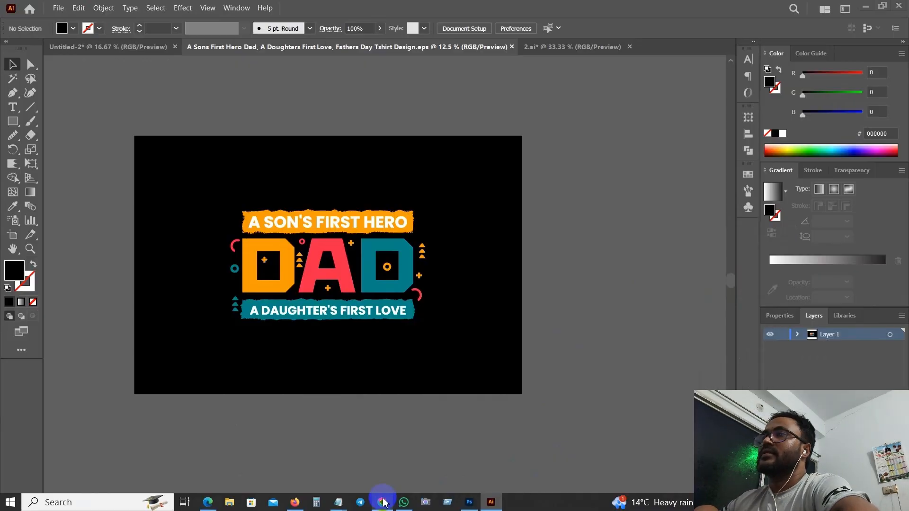
Switch to Chrome and upload the "A Sons First Hero Dad" EPS from the Source file folder to the Shutterstock contributor site
click(383, 503)
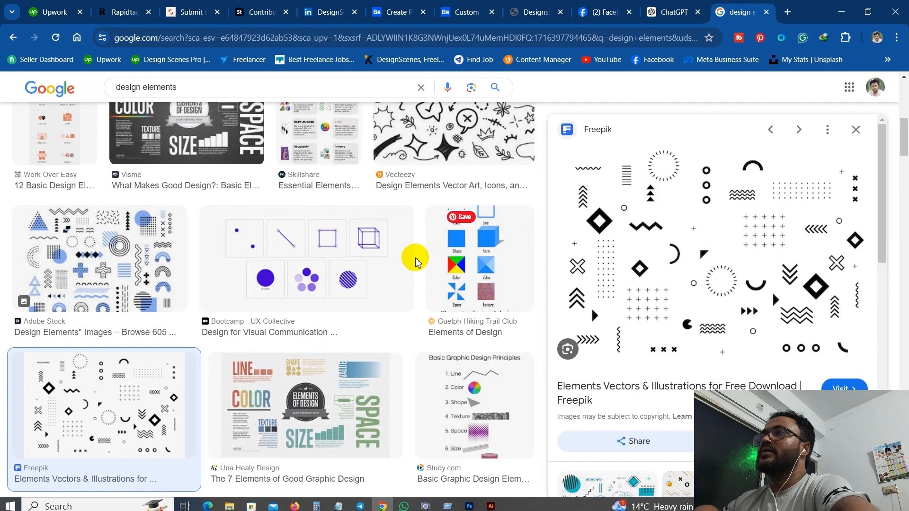
scroll(414, 258, down, 5)
click(194, 6)
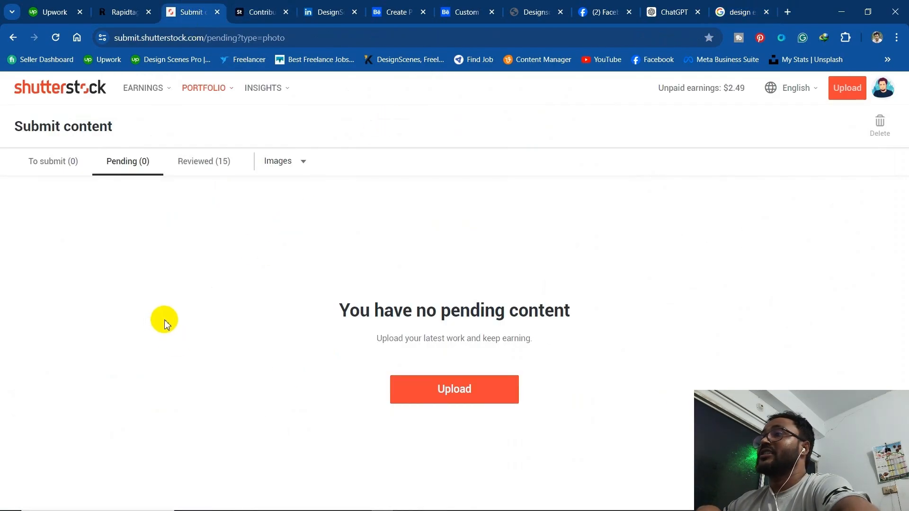
click(461, 390)
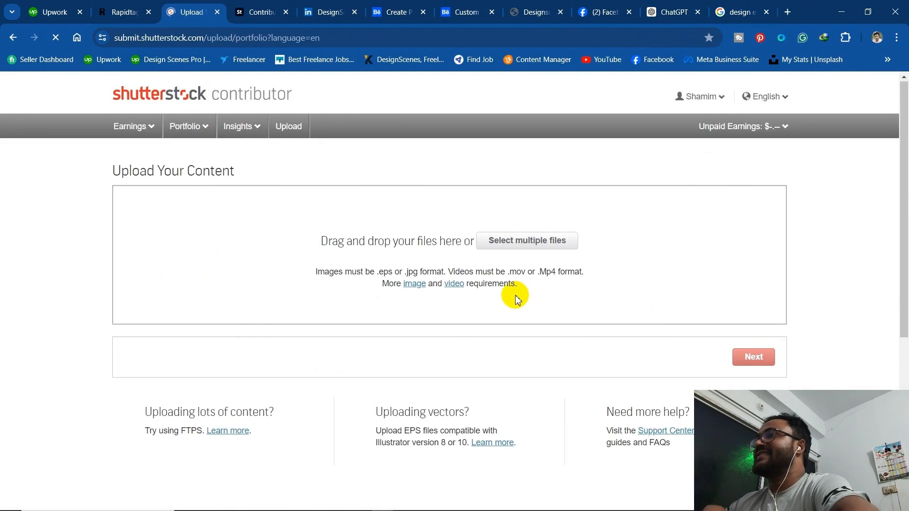
click(538, 240)
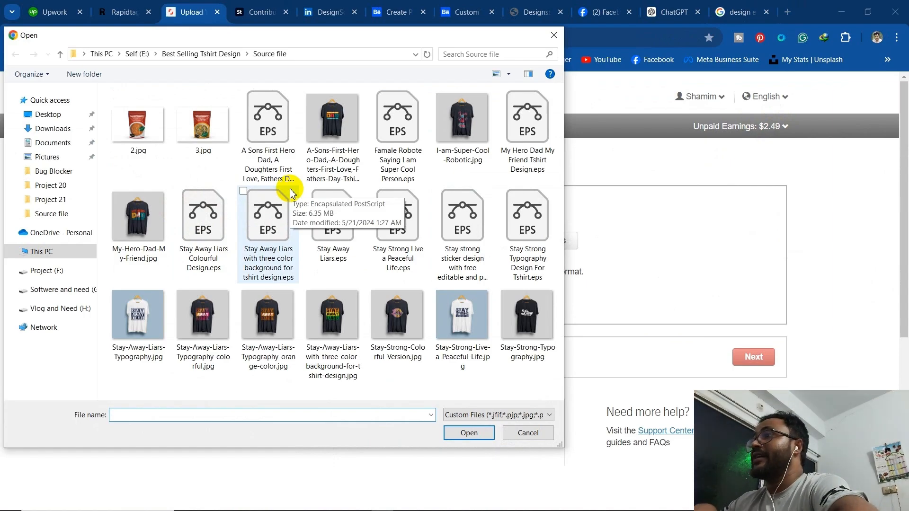
click(264, 109)
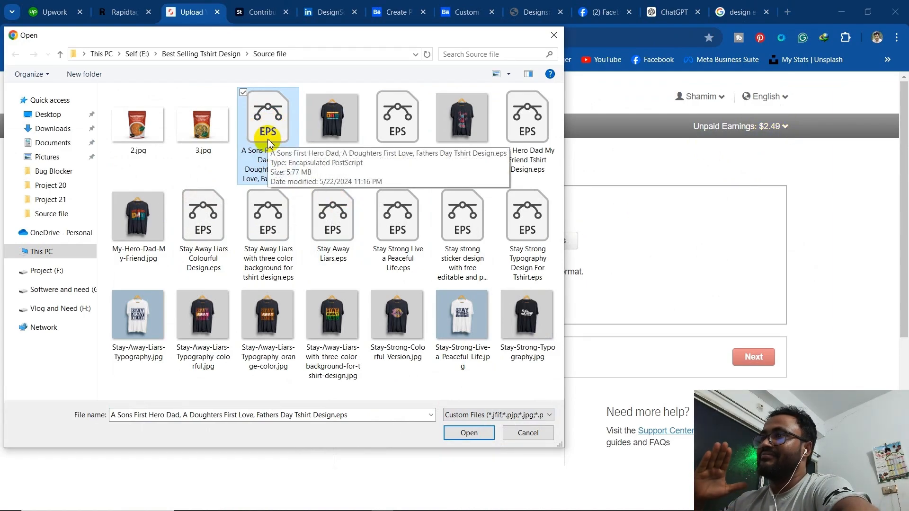
click(485, 433)
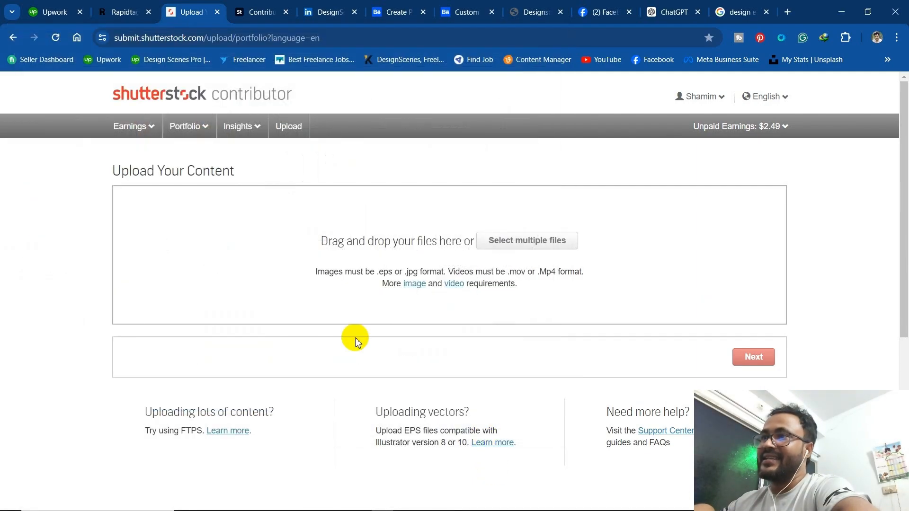
Upload the same "A Sons First Hero Dad" EPS file to the Adobe Stock contributor portal
click(260, 5)
scroll(251, 239, down, 2)
scroll(213, 237, up, 2)
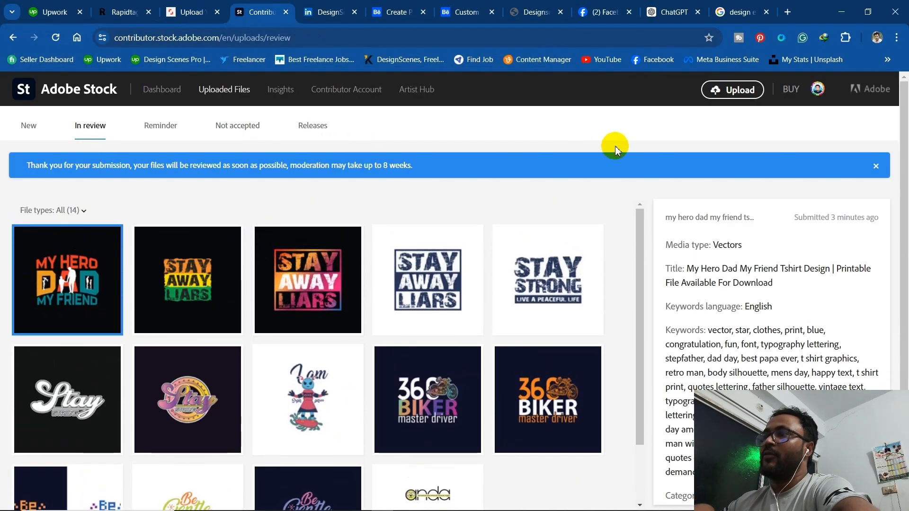
click(733, 89)
click(408, 336)
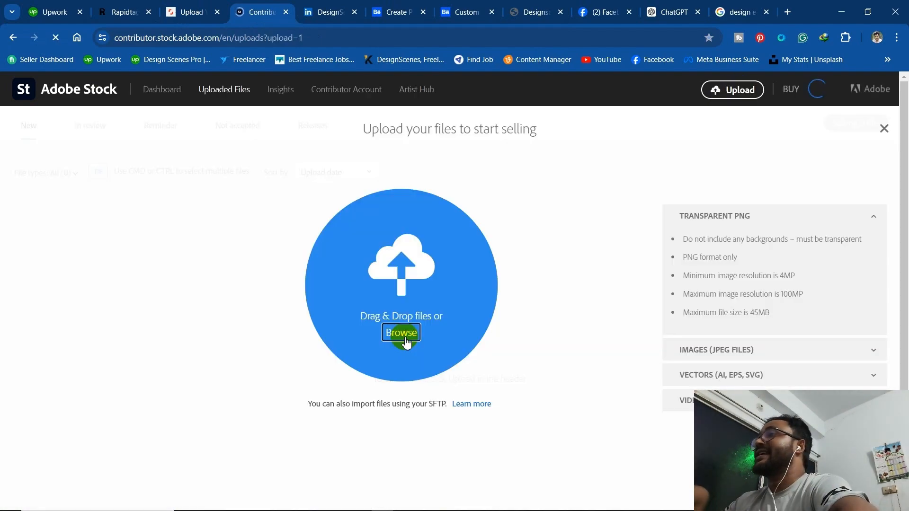
click(402, 336)
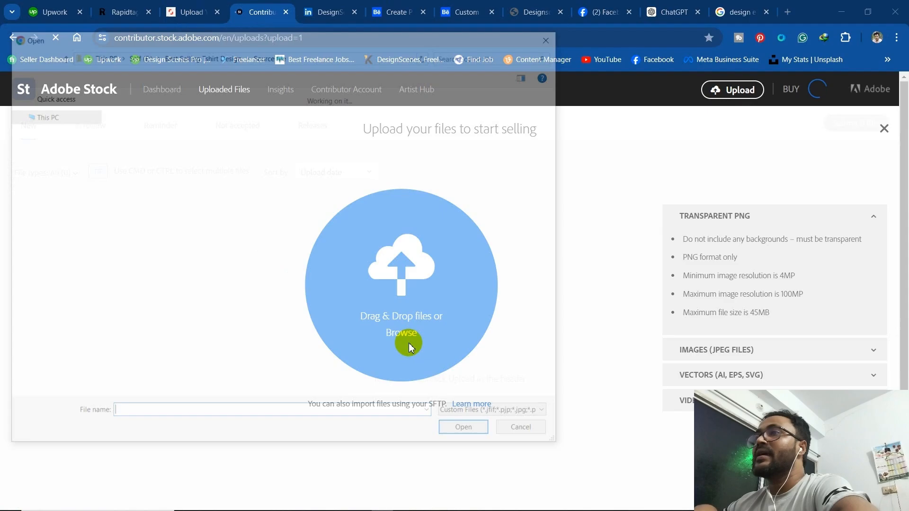
click(266, 133)
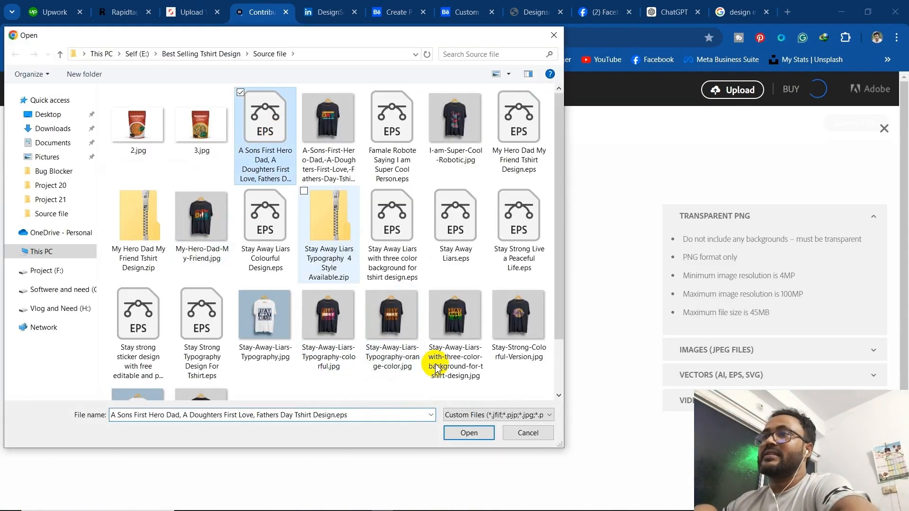
click(474, 433)
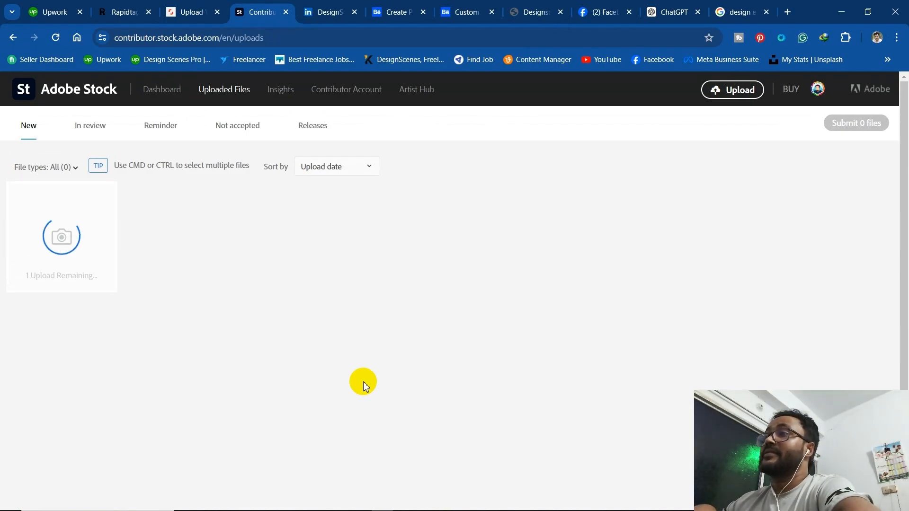
Return to Shutterstock's submission page, select the uploaded DAD vector and look over its details form
click(217, 8)
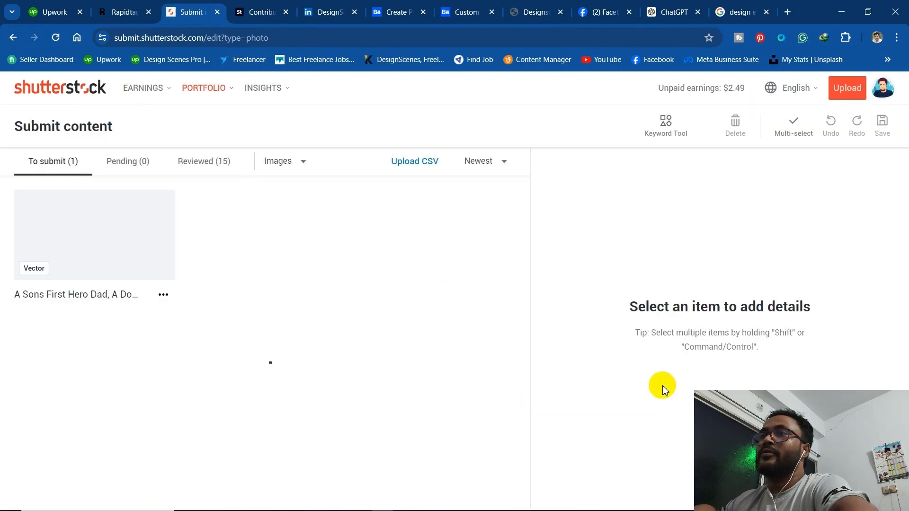
mouse_move(33, 208)
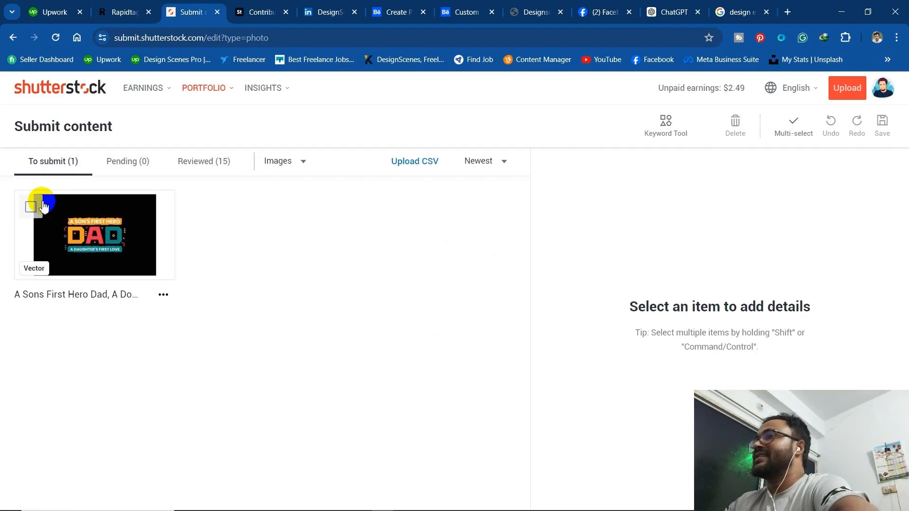
click(30, 208)
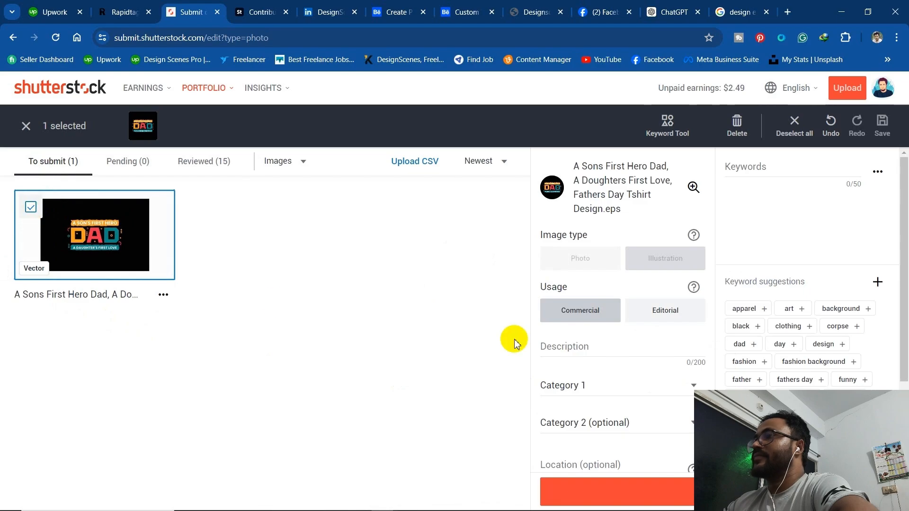
scroll(644, 424, down, 3)
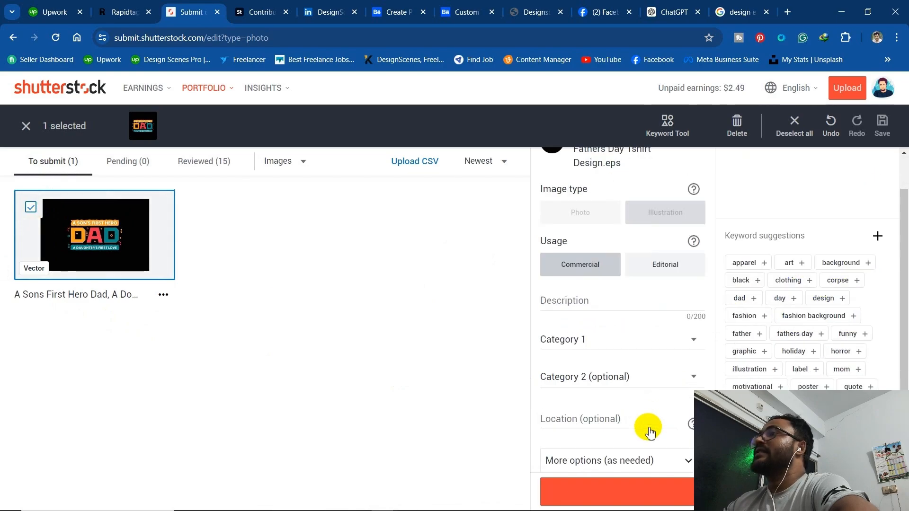
scroll(637, 416, up, 3)
scroll(540, 322, down, 2)
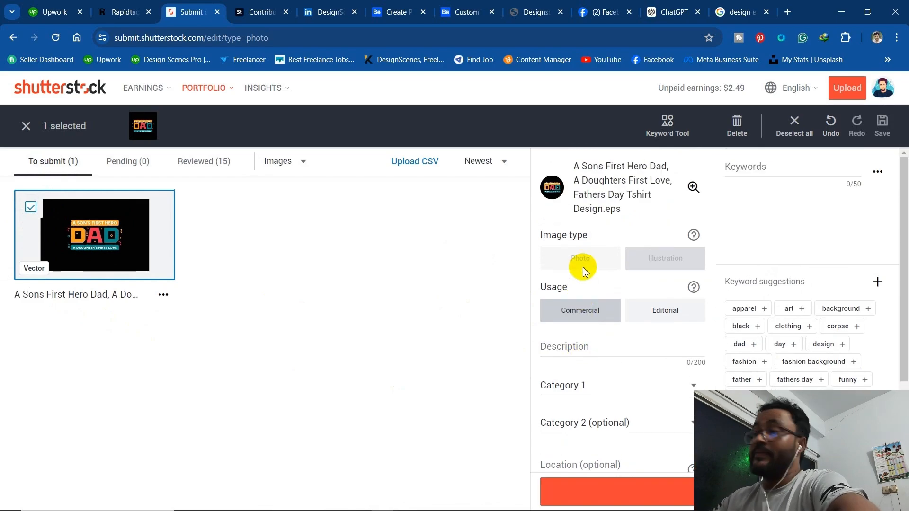
scroll(580, 270, up, 2)
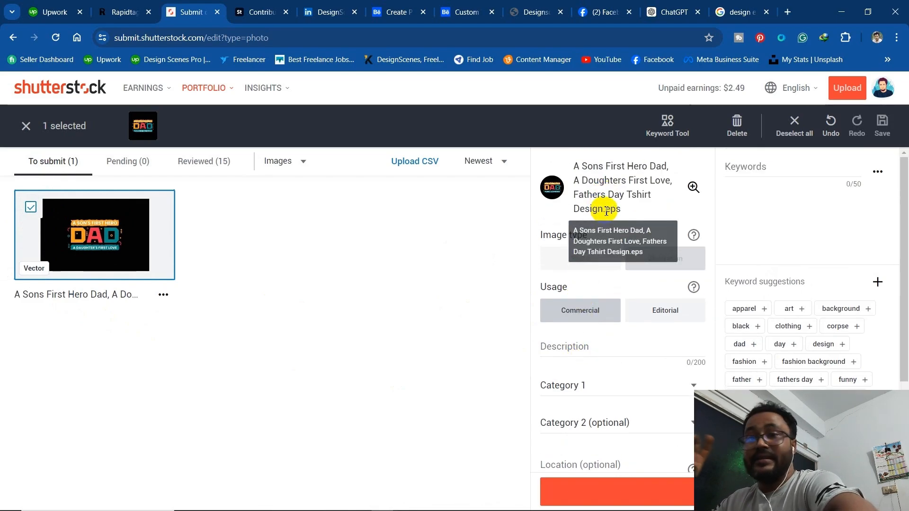
Copy the vector's title "A Sons First Hero Dad, A Doughters First Love, Fathers Day Tshirt Design." into the Description
drag(606, 210, 573, 168)
right_click(597, 172)
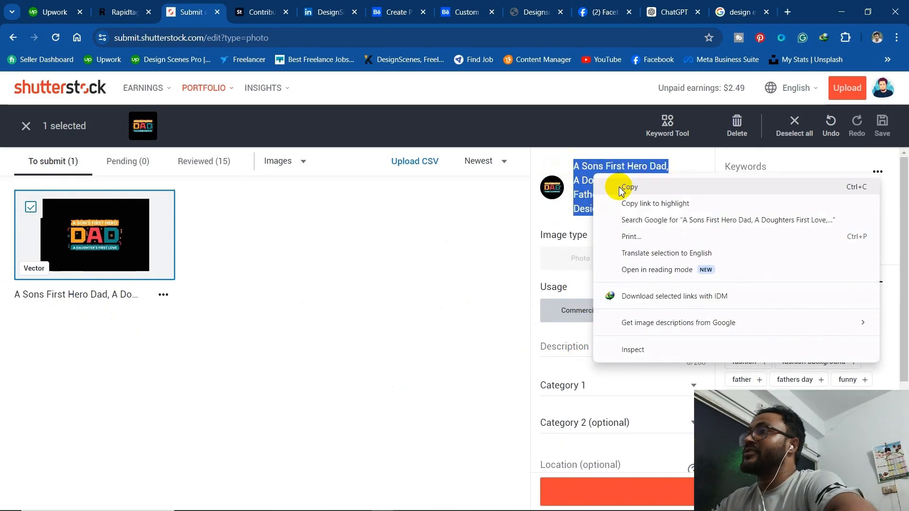
click(630, 186)
click(557, 349)
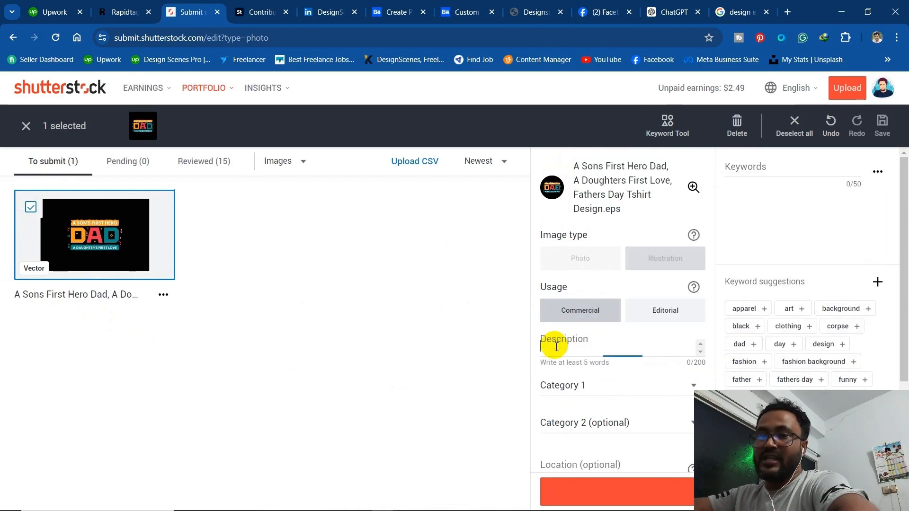
key(ctrl+v)
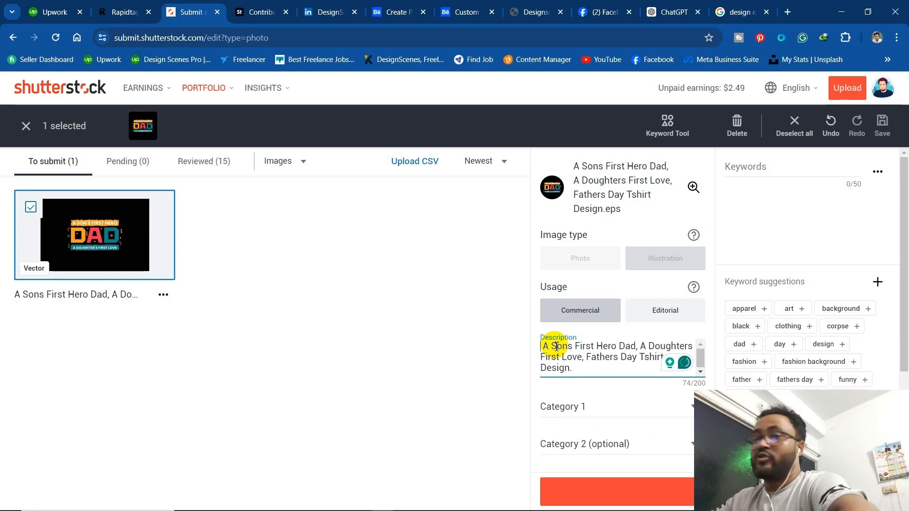
Put "Father's Day T-shirt Design | Quote: " in front of the description text
text(Father )
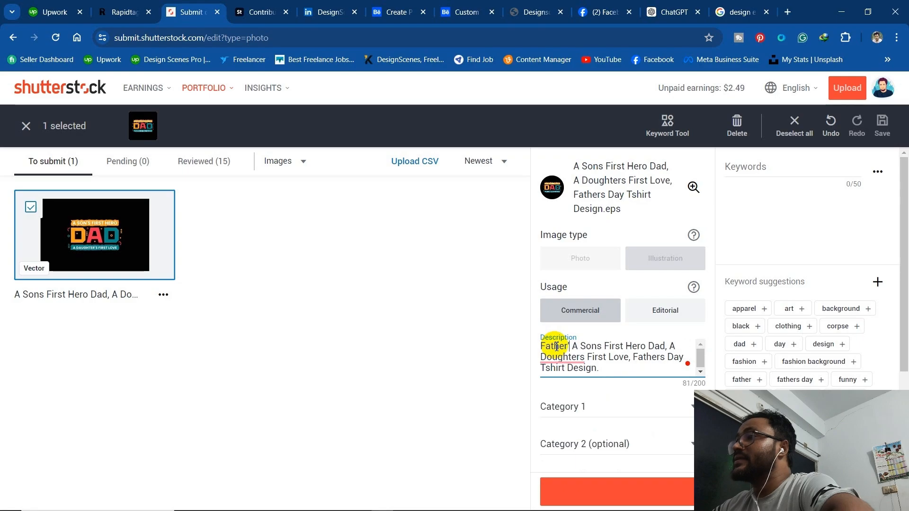
text('s Day )
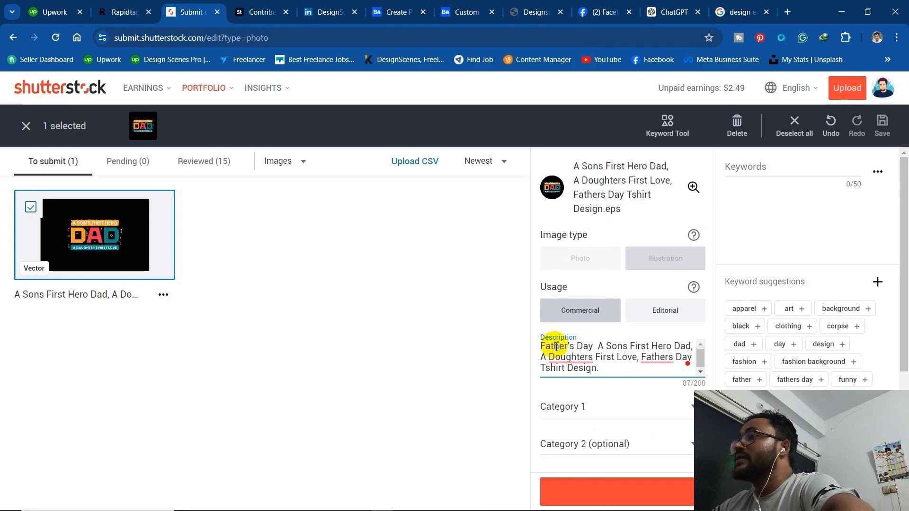
text(Tshirt Design |)
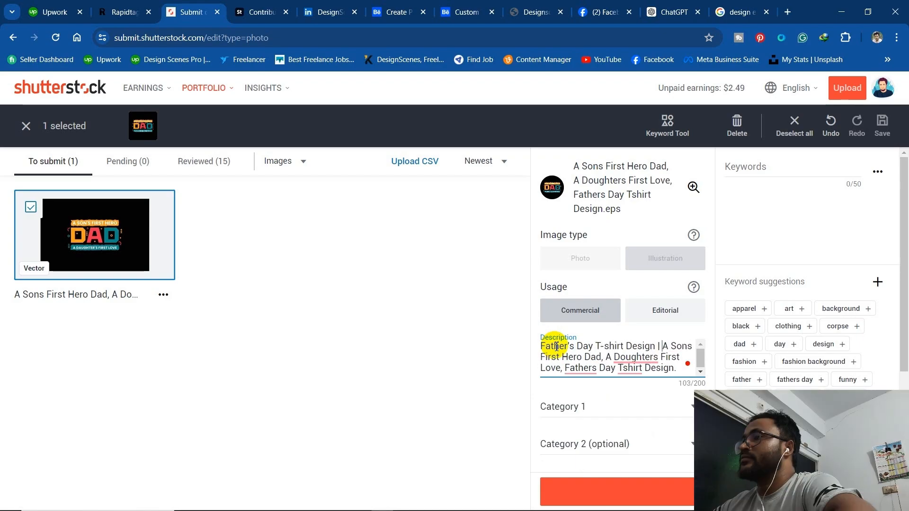
text(Quote)
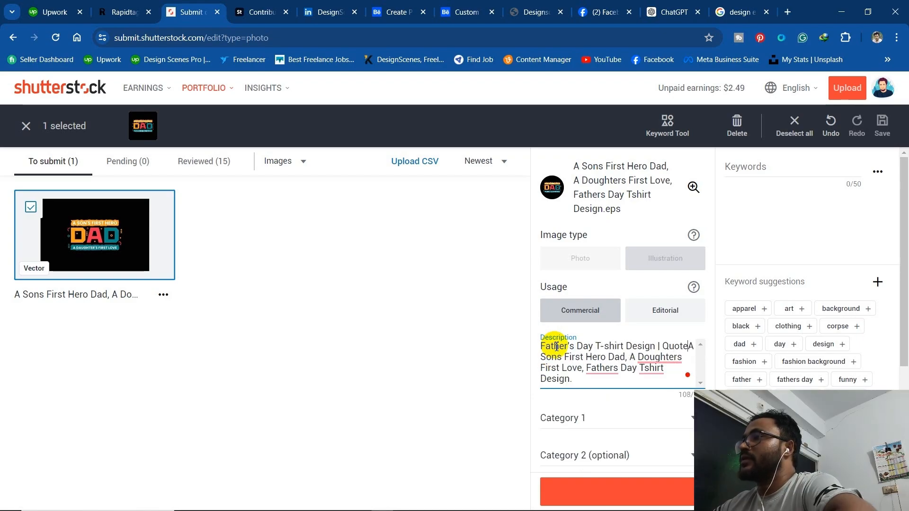
text(:)
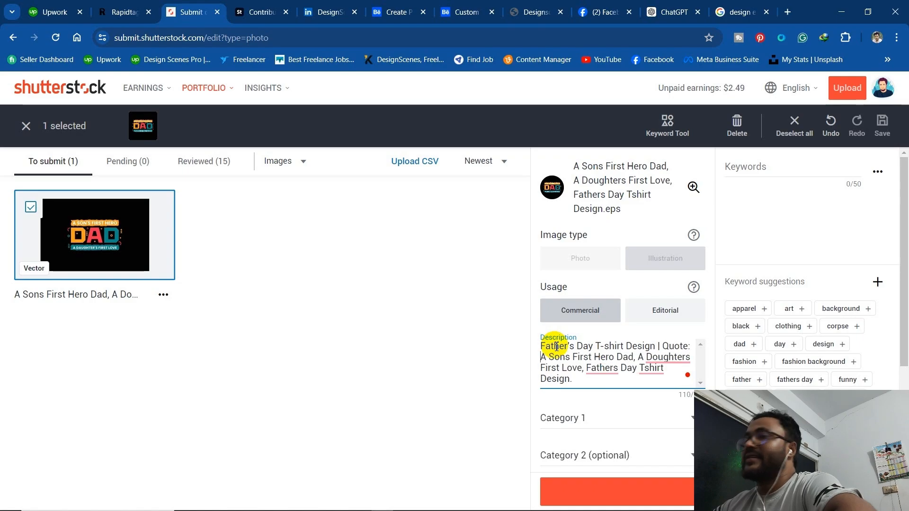
Check the writing suggestions for the flagged words in the description
key(Right)
key(Right)
key(Right)
key(Right)
key(Right)
key(Right)
key(Right)
key(Right)
key(Right)
key(Right)
key(Right)
key(Right)
key(Right)
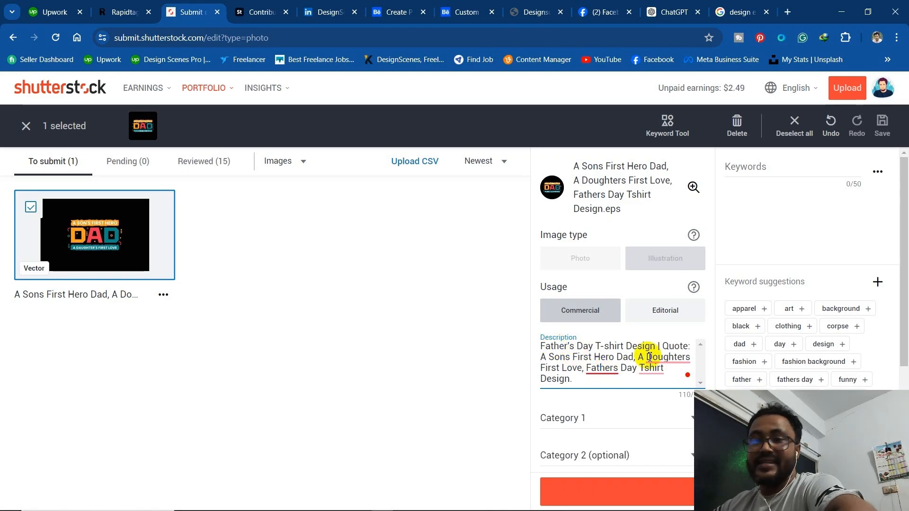
click(648, 378)
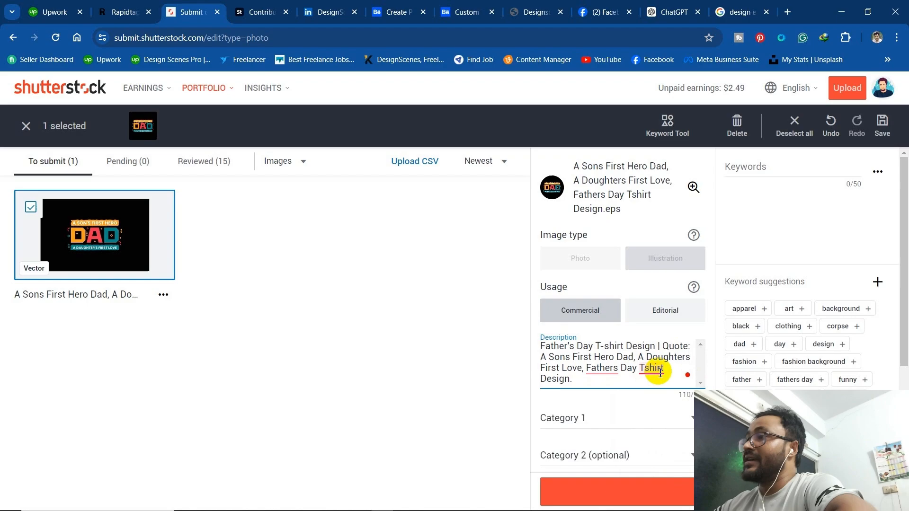
right_click(664, 359)
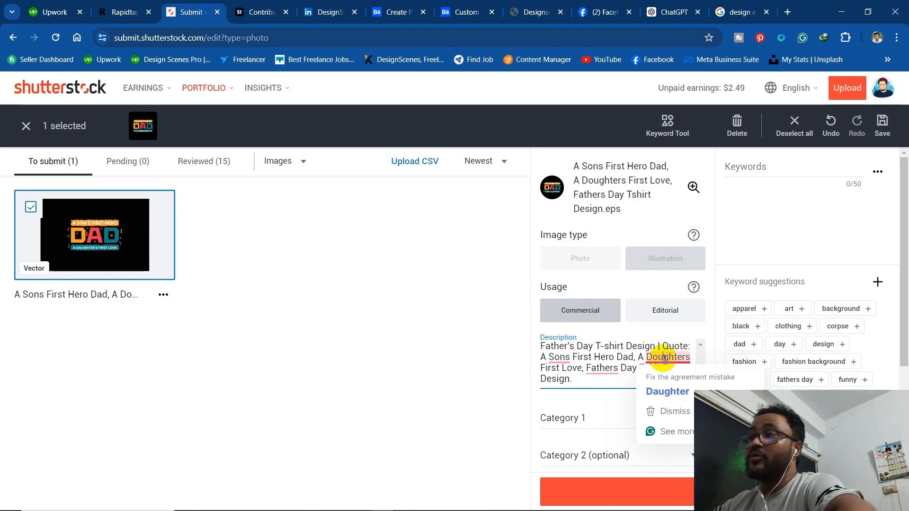
click(574, 380)
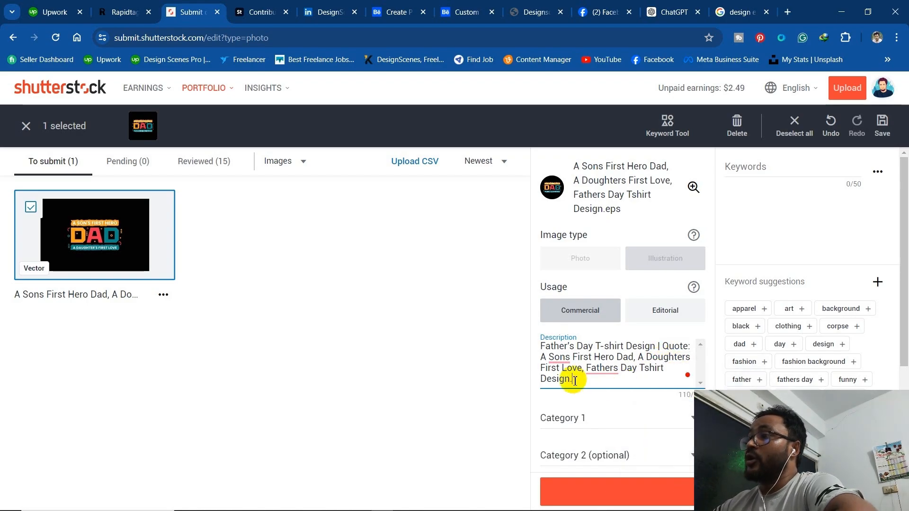
click(561, 359)
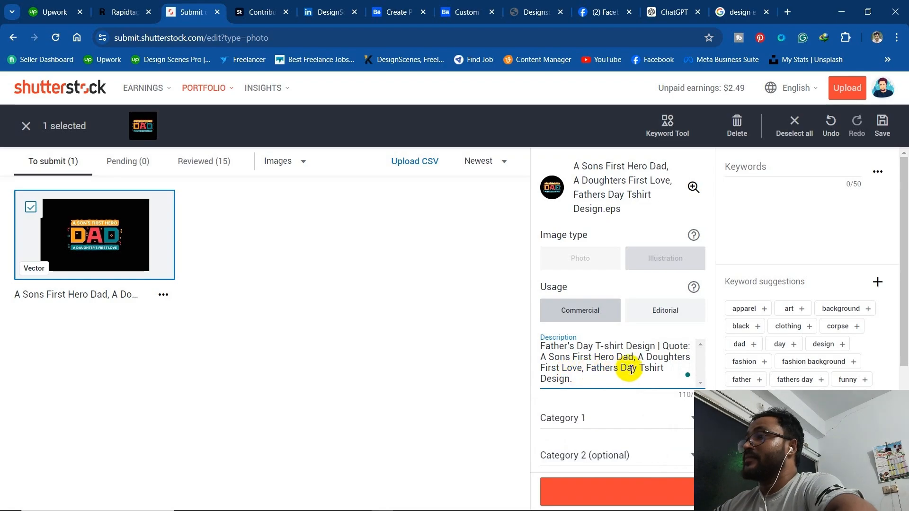
click(593, 374)
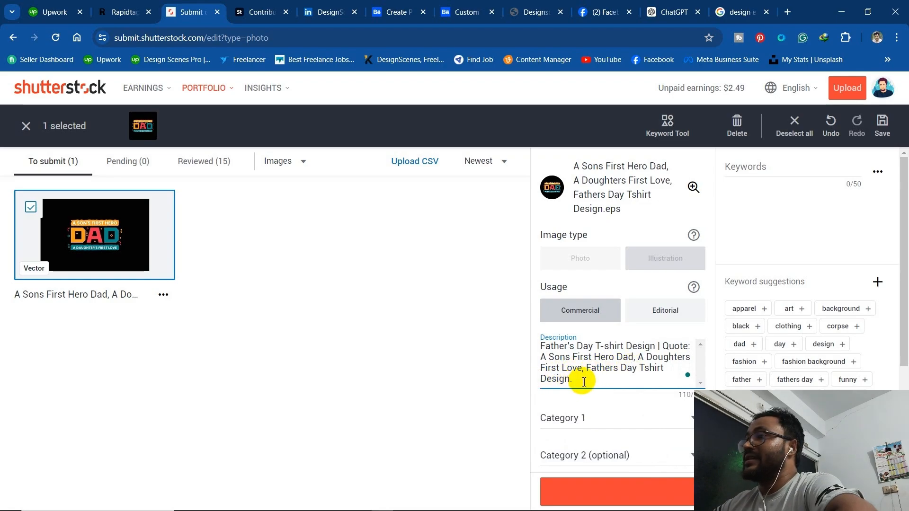
Replace the description's ending ", Fathers Day Tshirt Design." with " | Printable"
click(641, 368)
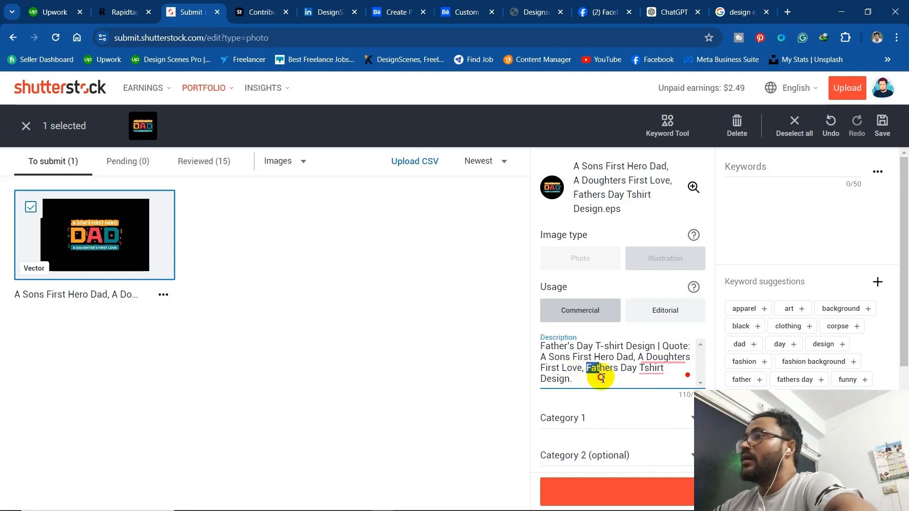
drag(602, 378, 605, 385)
key(BackSpace)
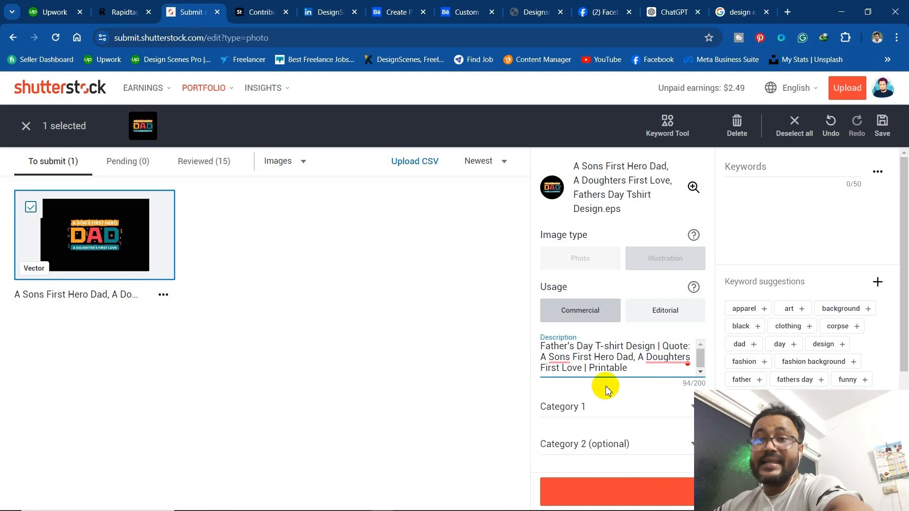
Insert "Editable" before "Printable" in the description and add "Resolution" after it
key(ctrl+Left)
text(Edi)
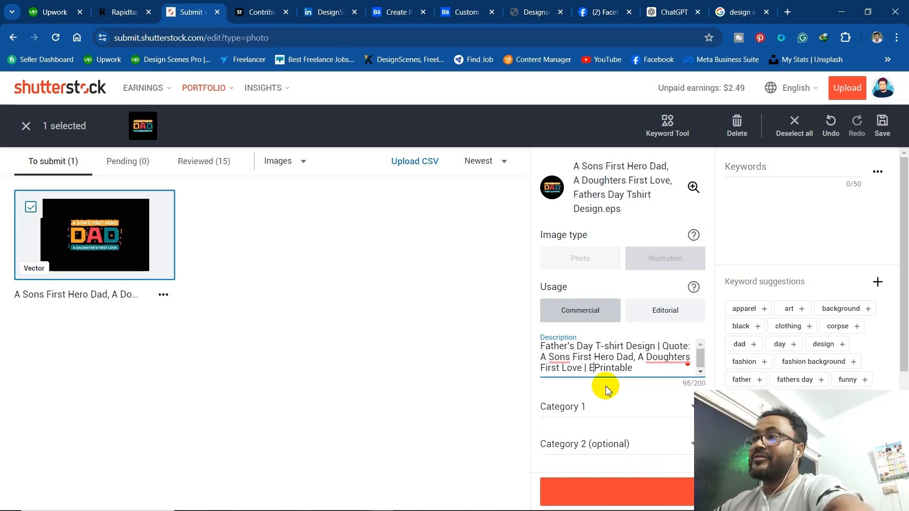
text(ta)
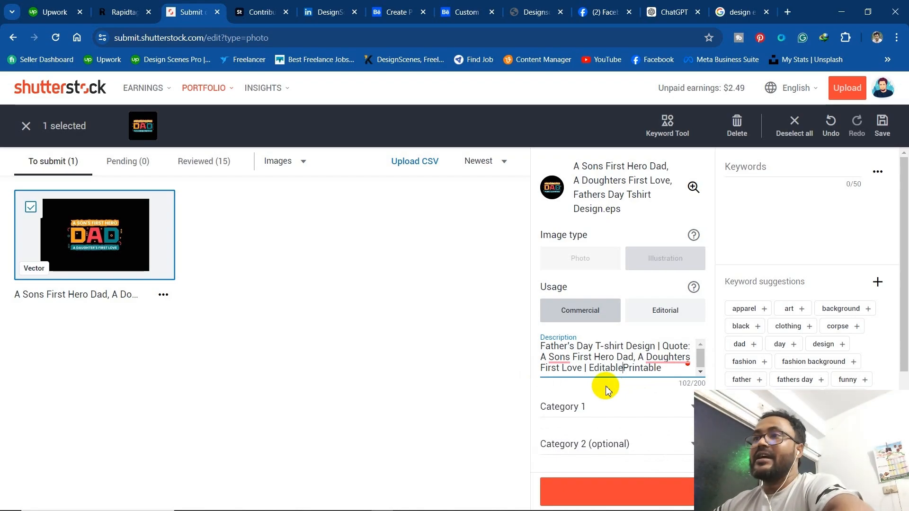
text(ble)
key(End)
text(Resolution)
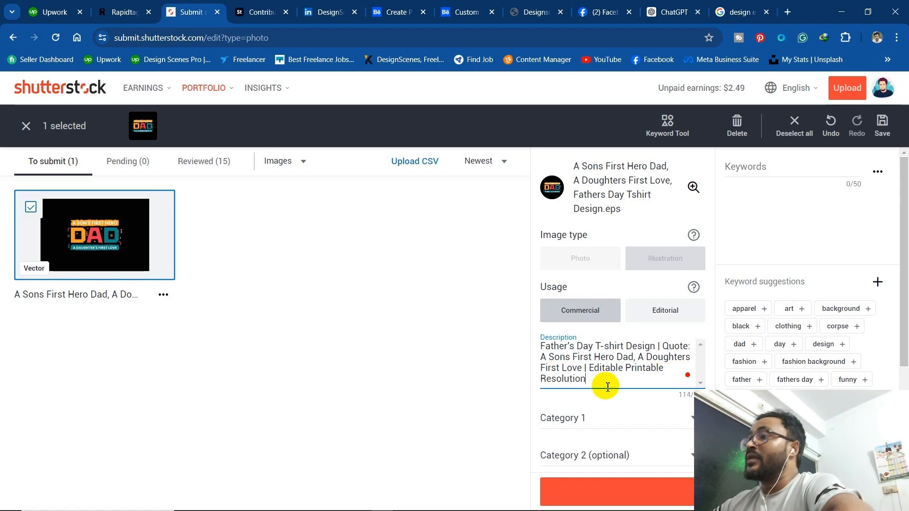
key(BackSpace)
key(BackSpace)
key(BackSpace)
key(BackSpace)
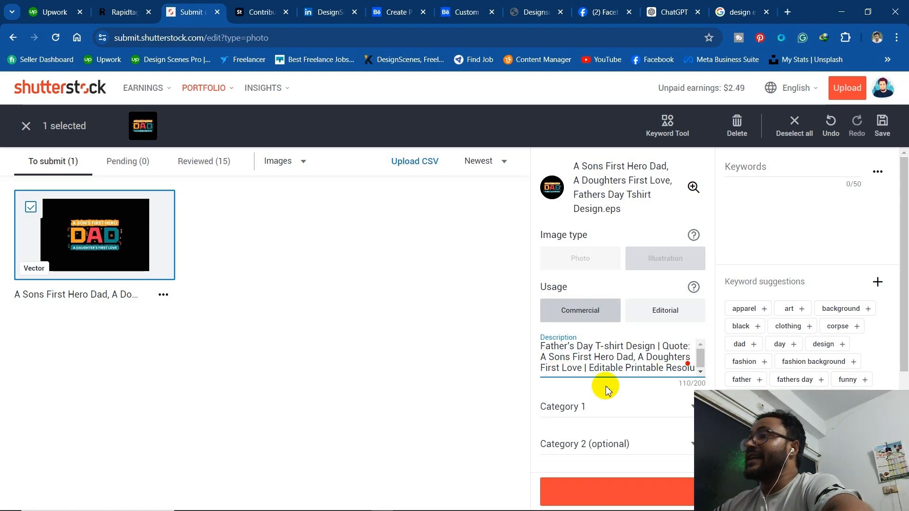
text(tion)
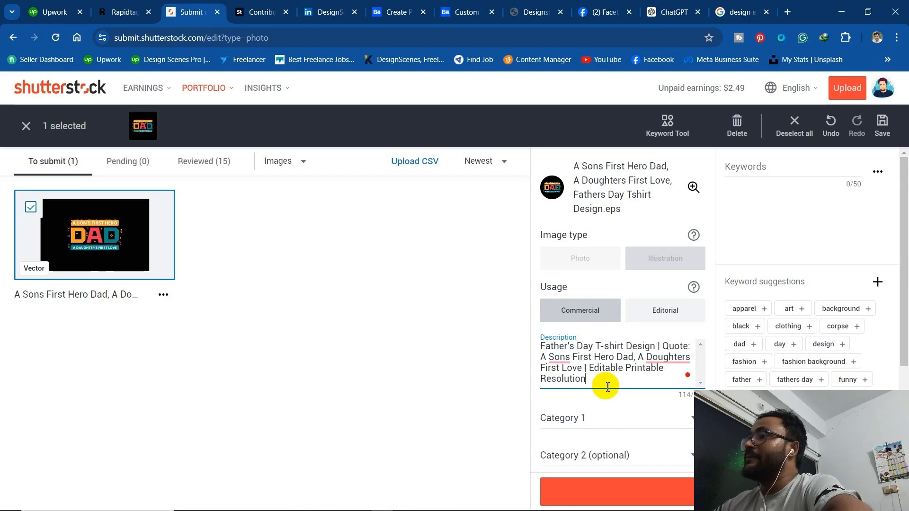
Finish the description with "Vector File Available For Download."
text( Vector File A)
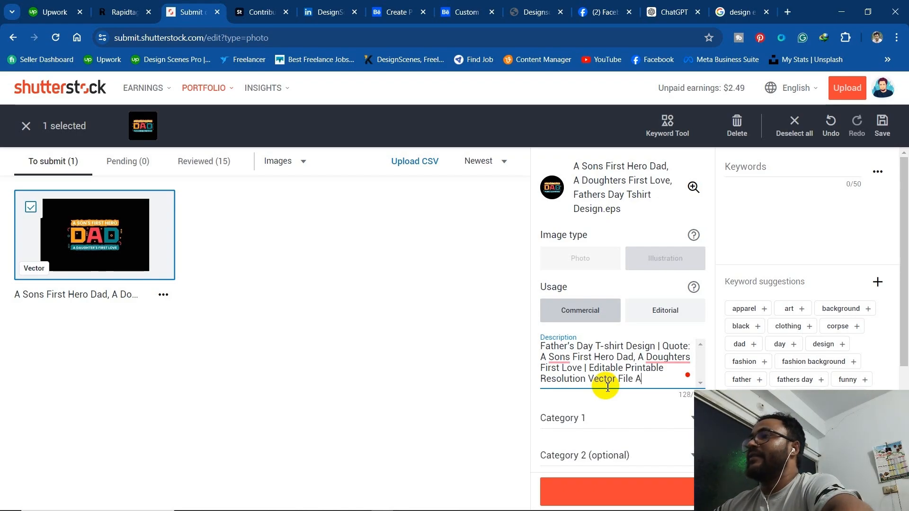
text(vailable F)
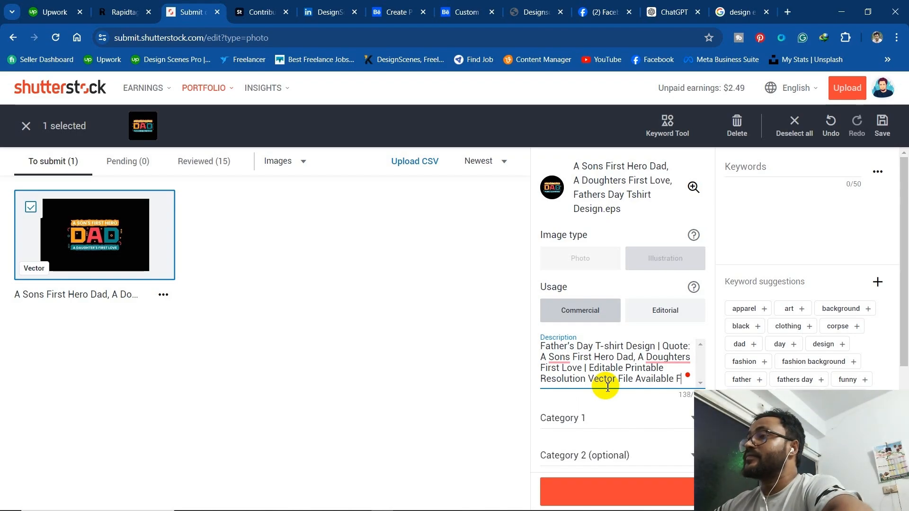
text(or Download.)
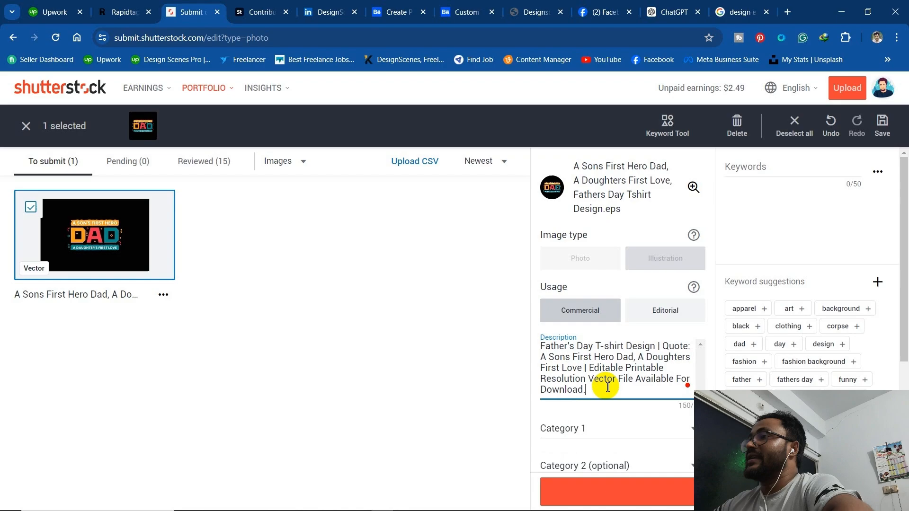
Correct the misspelled "Doughters" in the description to the suggested "Daughters"
scroll(608, 408, down, 2)
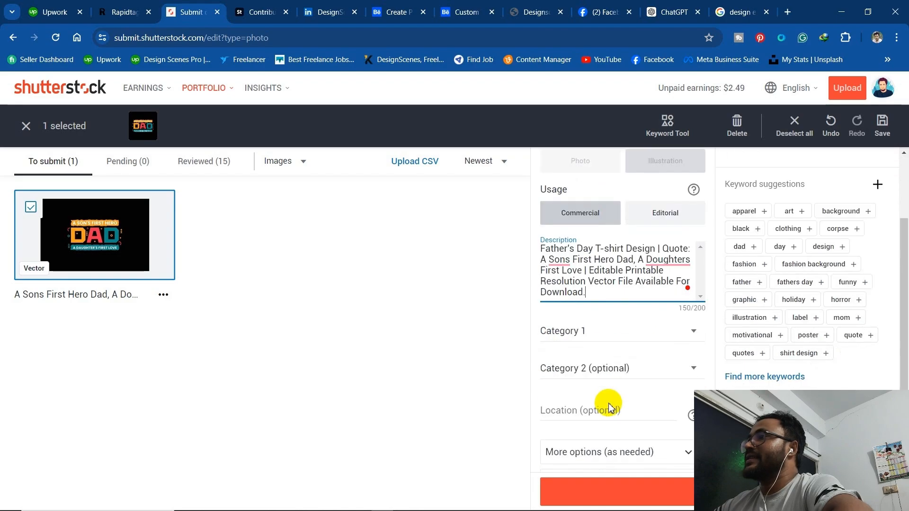
click(501, 290)
mouse_move(661, 243)
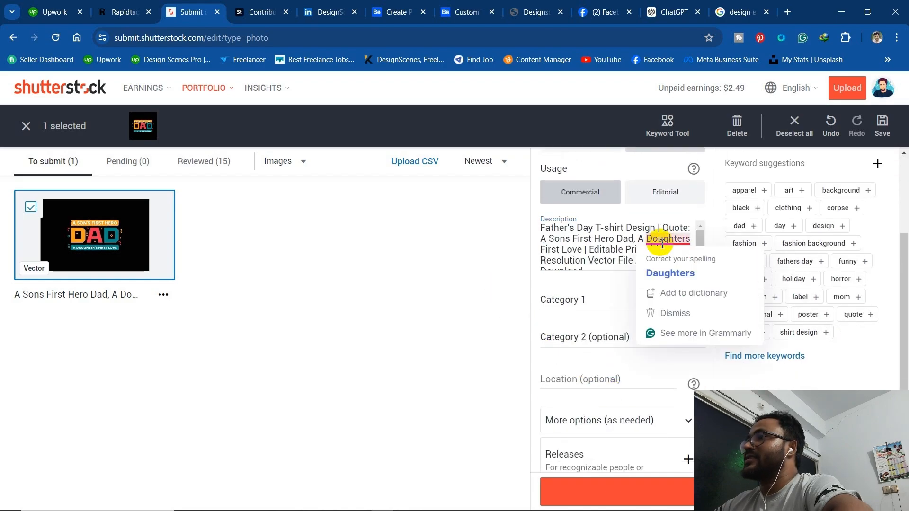
click(676, 273)
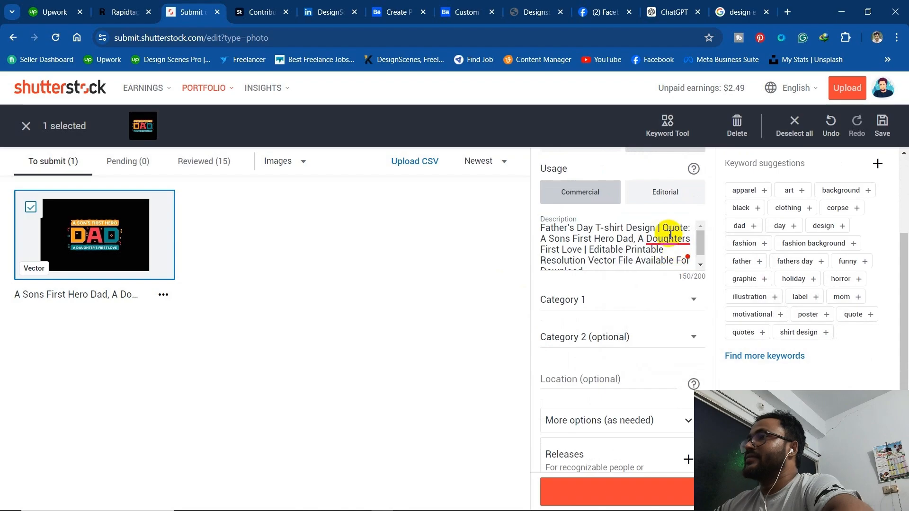
click(673, 273)
Set Category 1 to Holidays and Category 2 to Beauty/Fashion
click(584, 300)
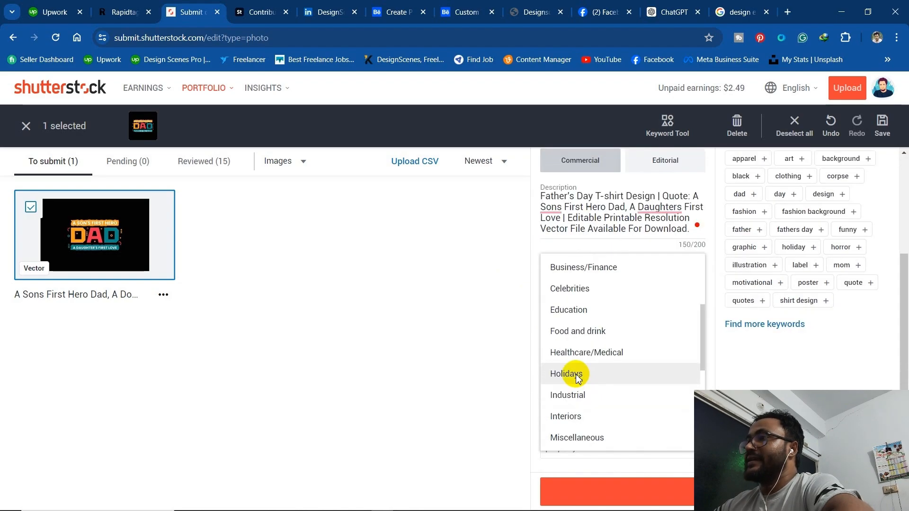
click(577, 375)
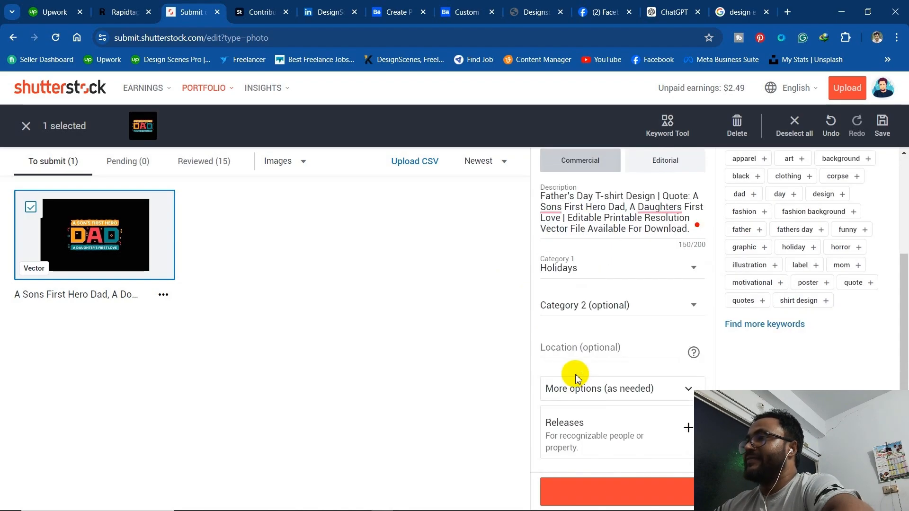
click(589, 306)
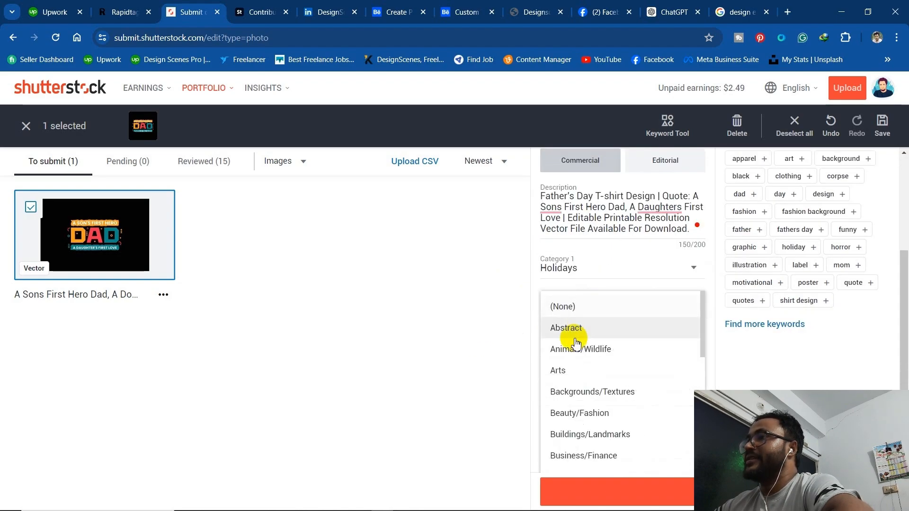
click(579, 413)
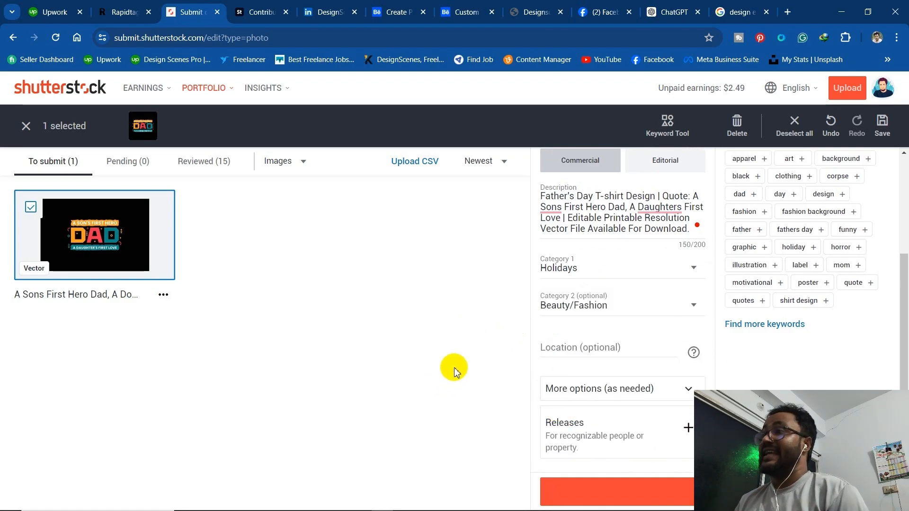
Reselect the DAD vector and look over its file name and filled-in details
scroll(681, 339, up, 2)
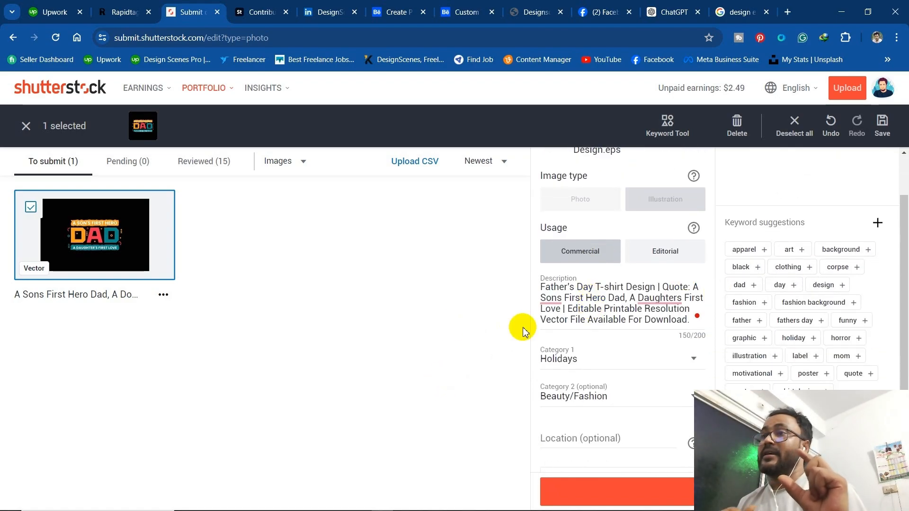
click(426, 330)
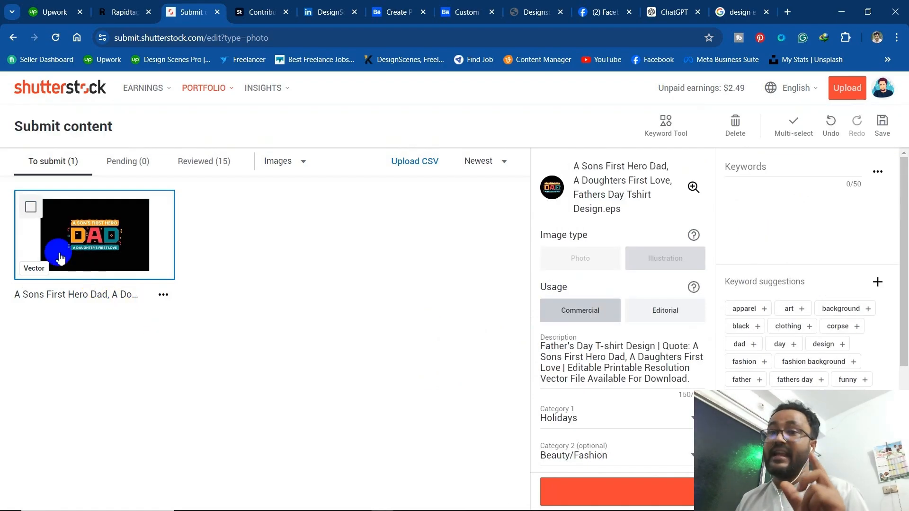
click(30, 207)
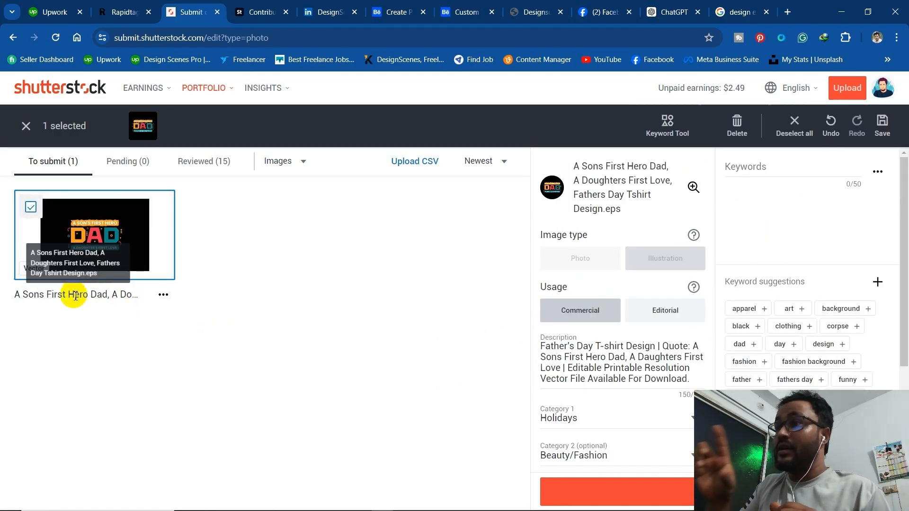
drag(70, 298, 119, 300)
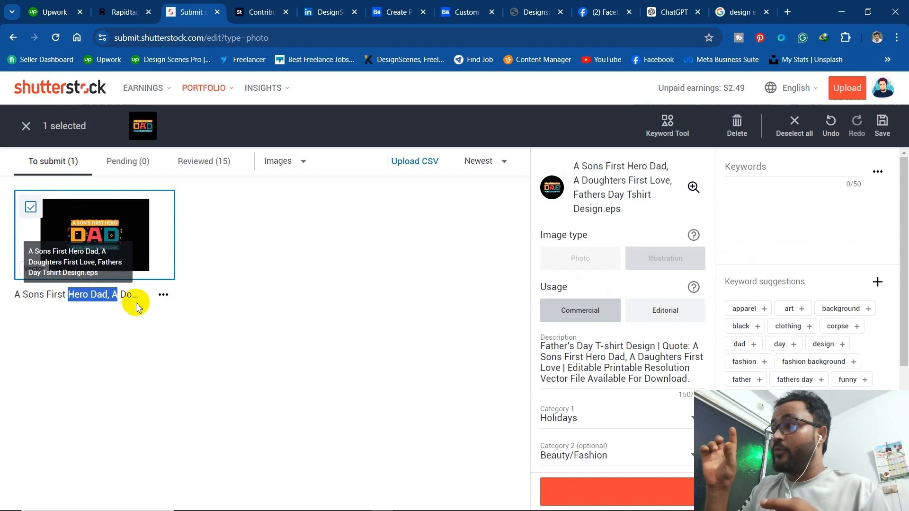
Add the suggested keywords apparel, art, background, black, clothing, corpse and dad to the DAD vector
click(63, 268)
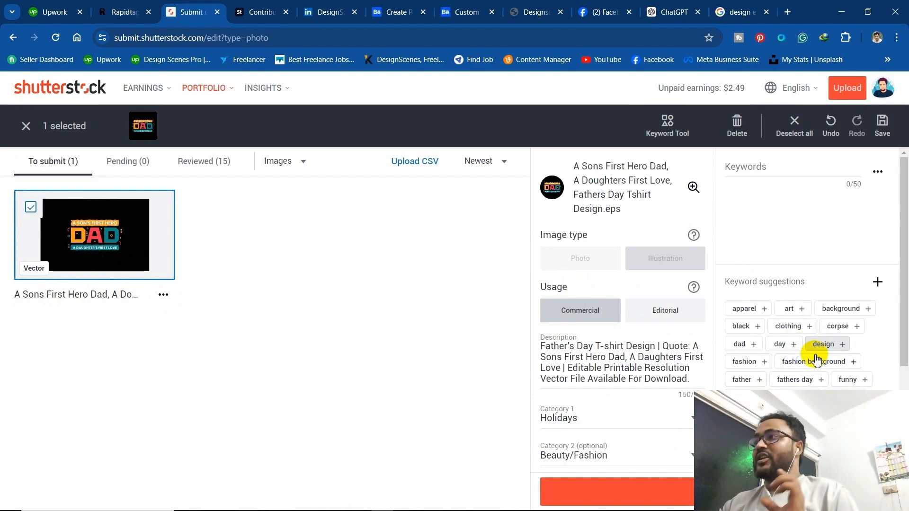
scroll(773, 331, down, 3)
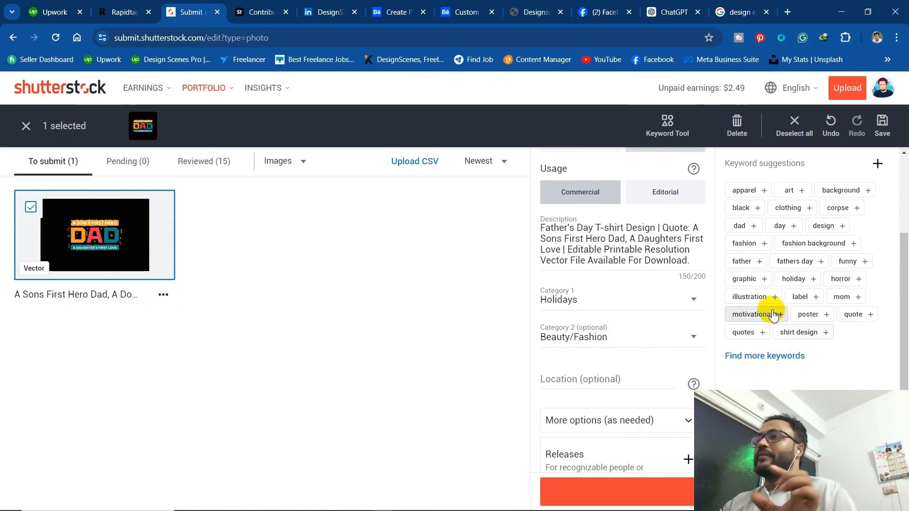
click(745, 192)
click(747, 194)
click(748, 193)
click(748, 193)
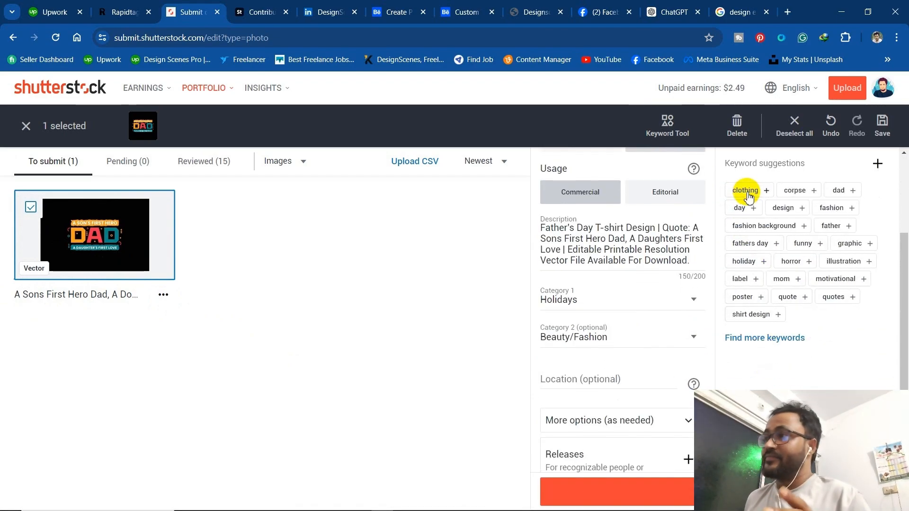
click(748, 193)
click(748, 193)
click(748, 193)
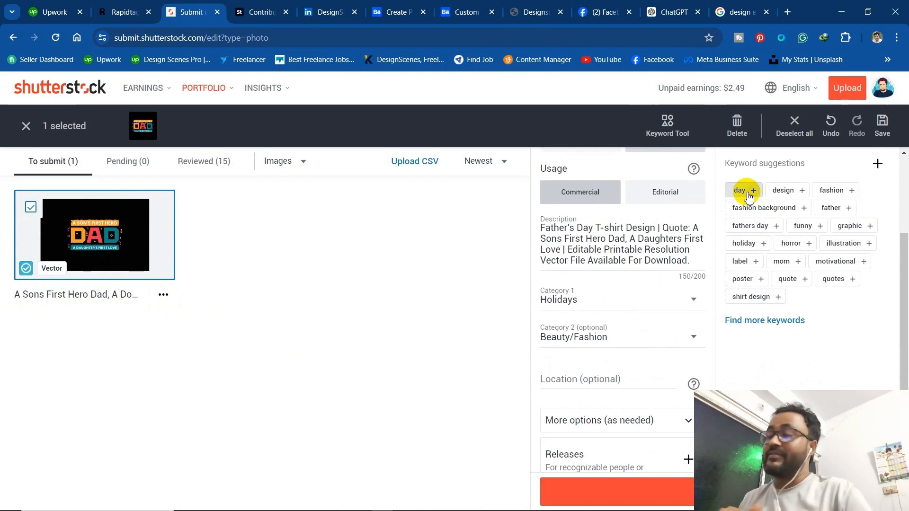
Add the suggested keywords day, design, fashion, fashion background, father, fathers day, funny and graphic
click(748, 195)
click(748, 195)
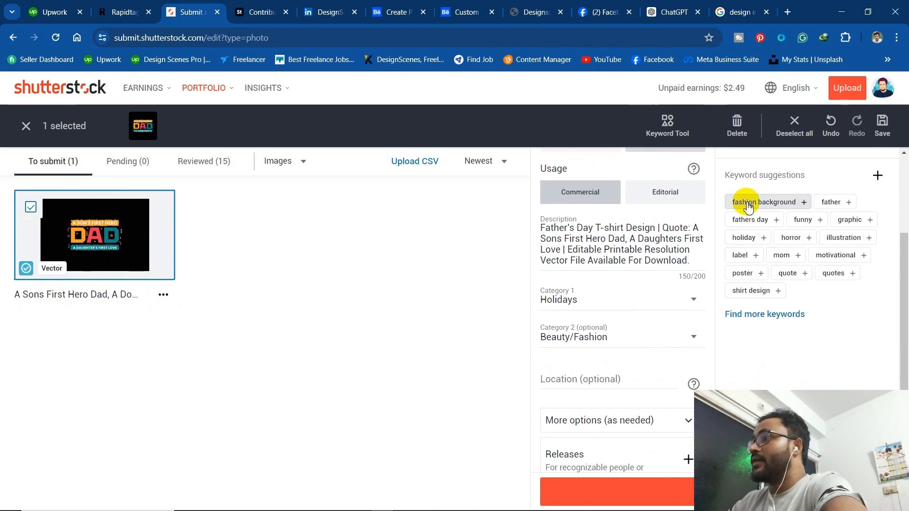
click(748, 205)
click(748, 206)
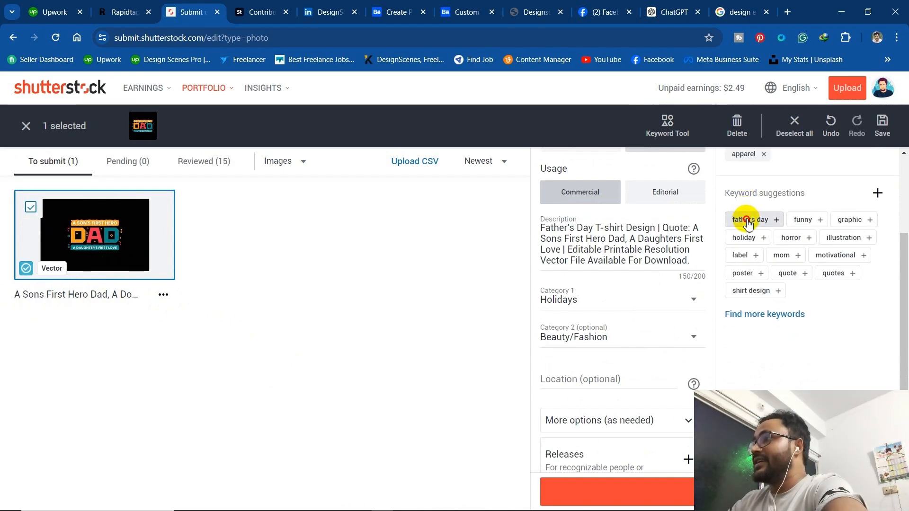
click(748, 221)
click(747, 221)
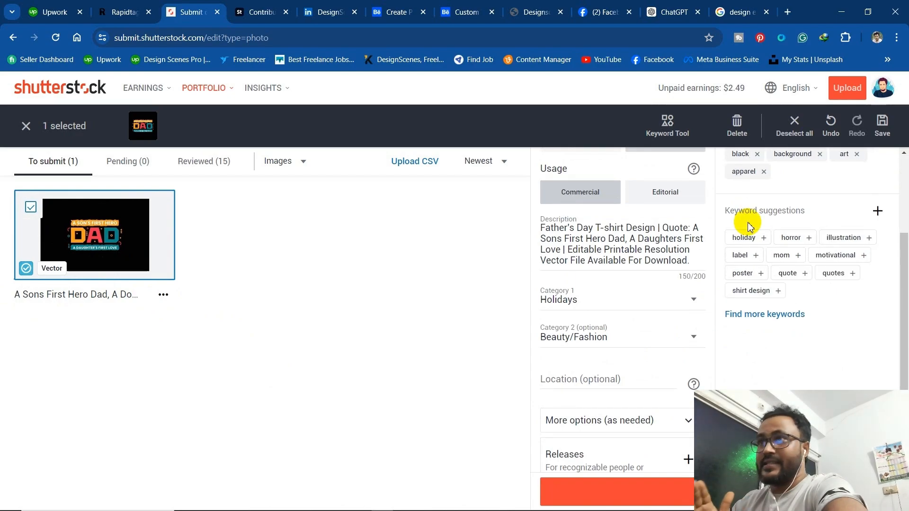
Add the remaining suggested keywords: holiday, horror, illustration, label, mom, motivational, poster, quote, quotes and shirt design
click(744, 235)
click(746, 237)
click(746, 240)
click(746, 240)
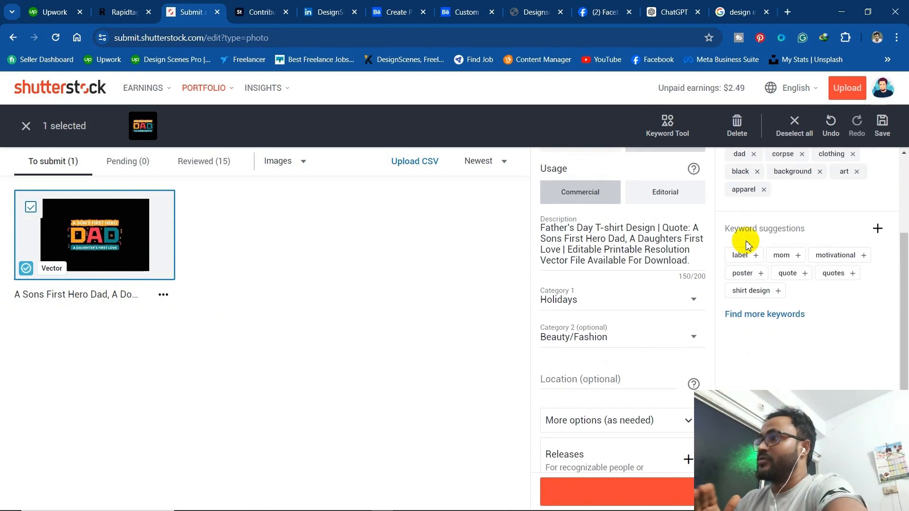
click(745, 258)
click(745, 259)
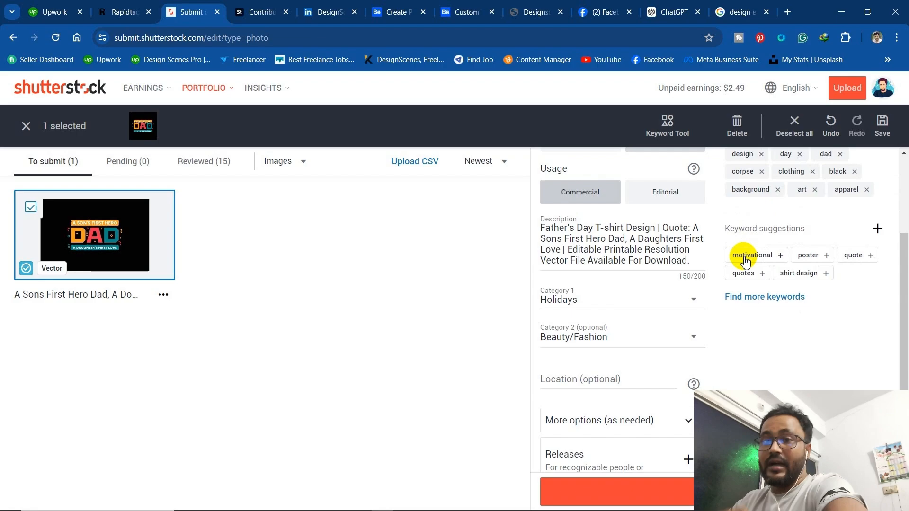
click(745, 259)
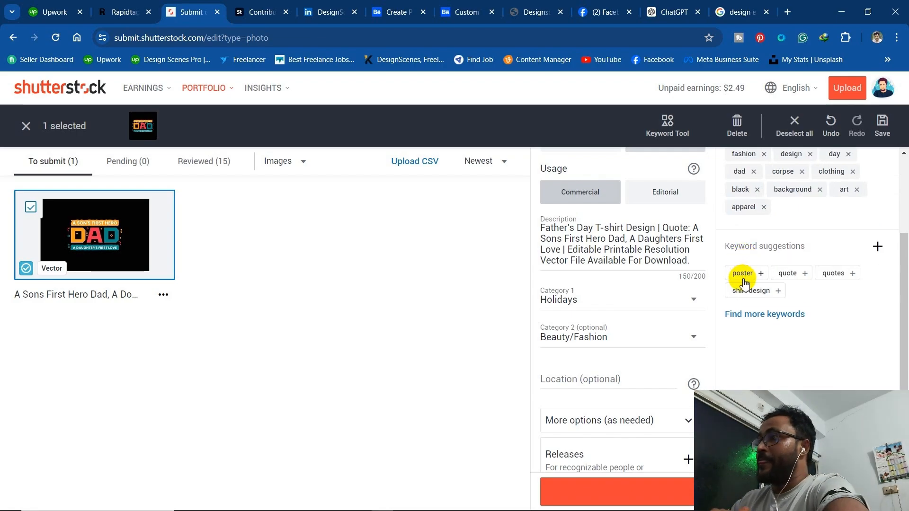
click(743, 274)
click(751, 282)
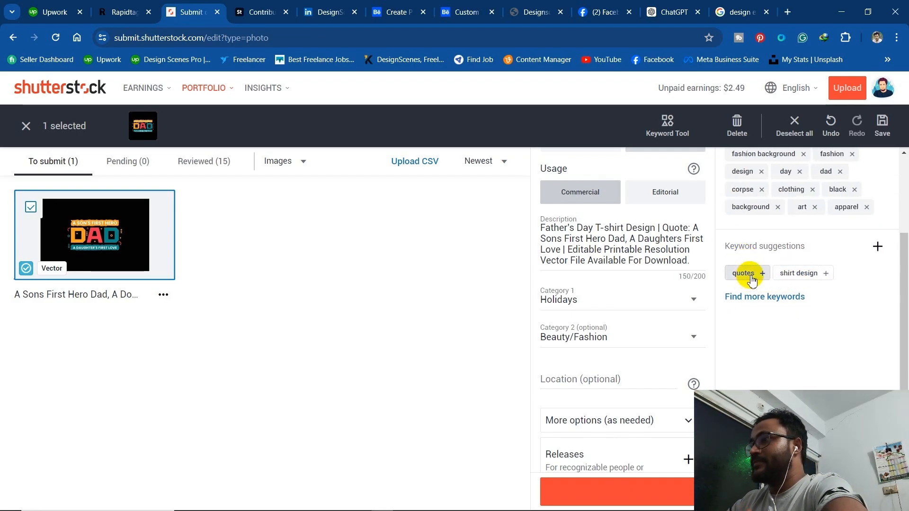
click(742, 277)
click(748, 291)
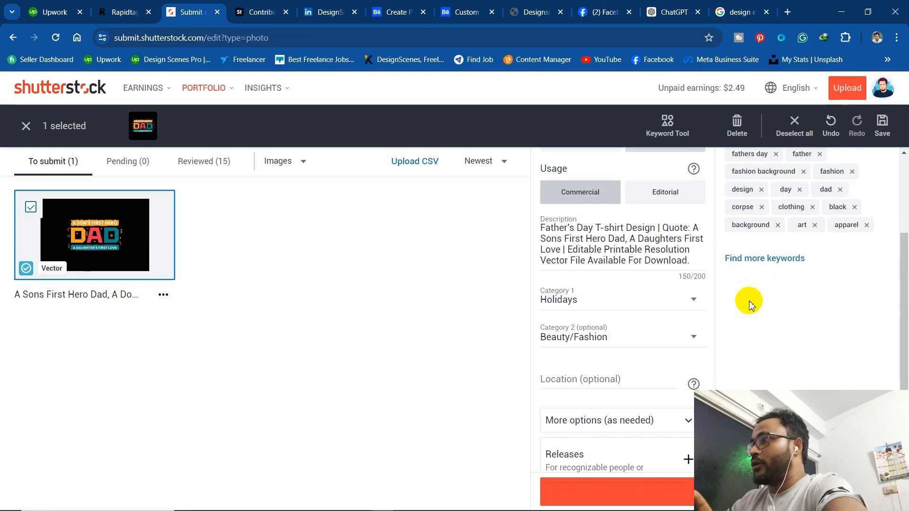
scroll(819, 294, up, 3)
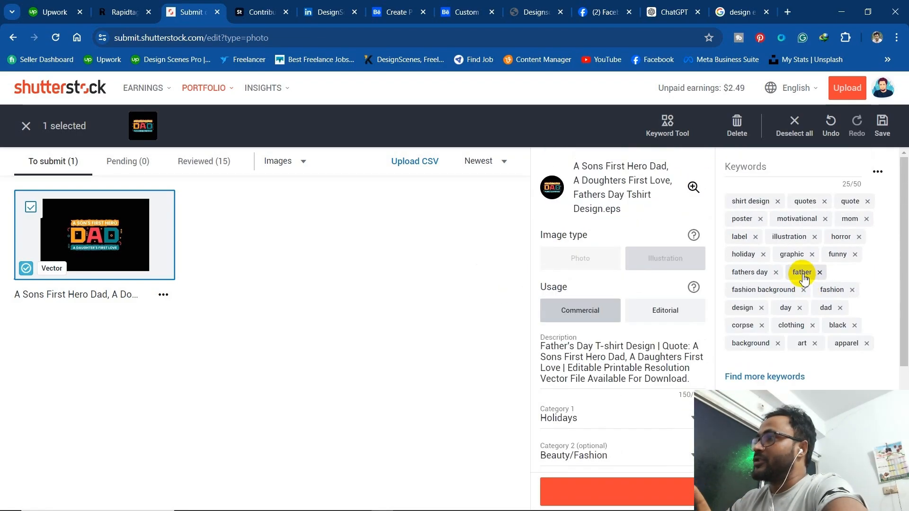
triple_click(857, 185)
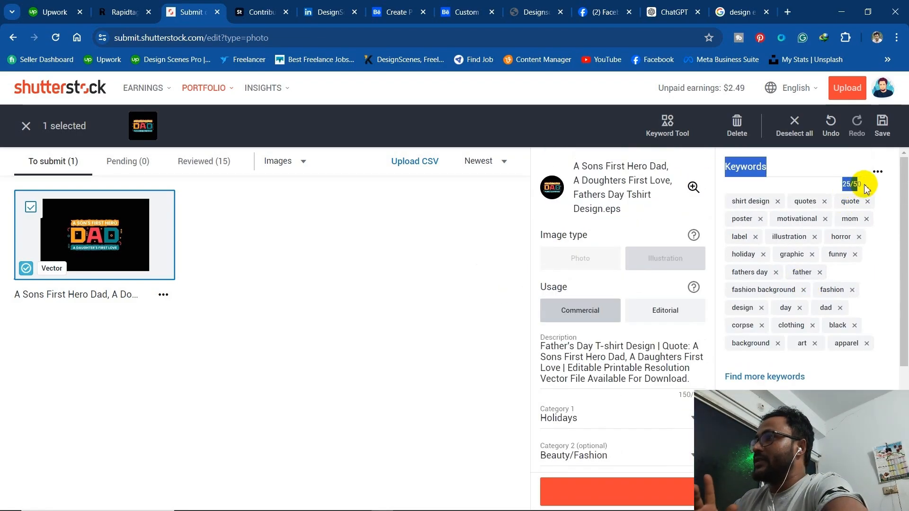
click(877, 172)
click(822, 191)
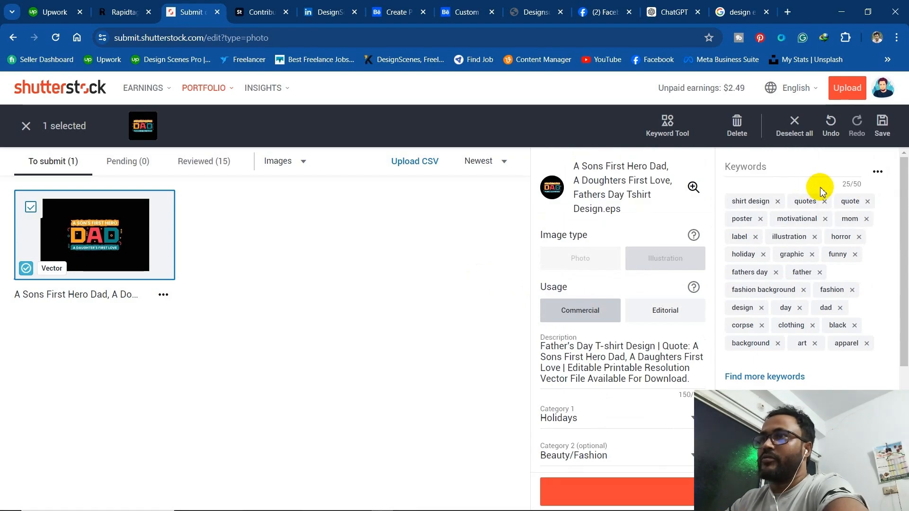
Search the Keyword Tool for "fathers day tshirt design" and select the four-badge set, "I'm a Proud Dad" and "Proud Army Dad" results
click(672, 133)
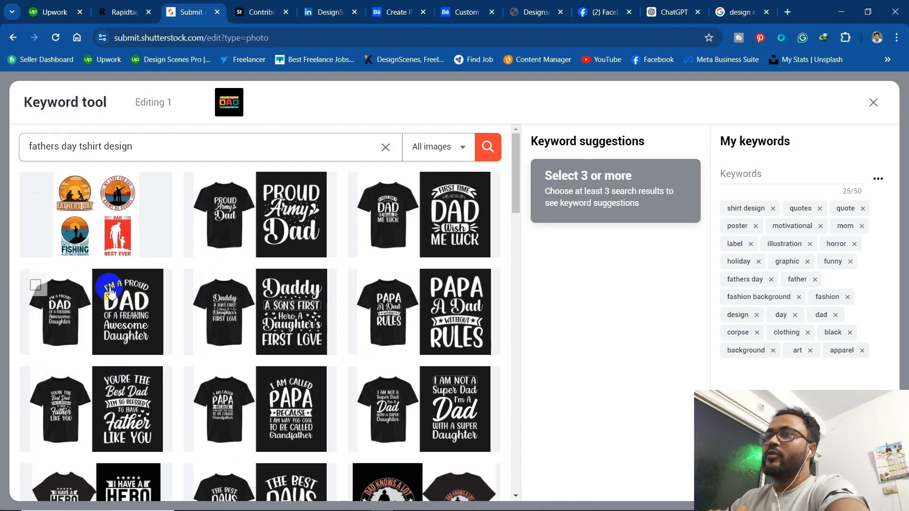
click(31, 187)
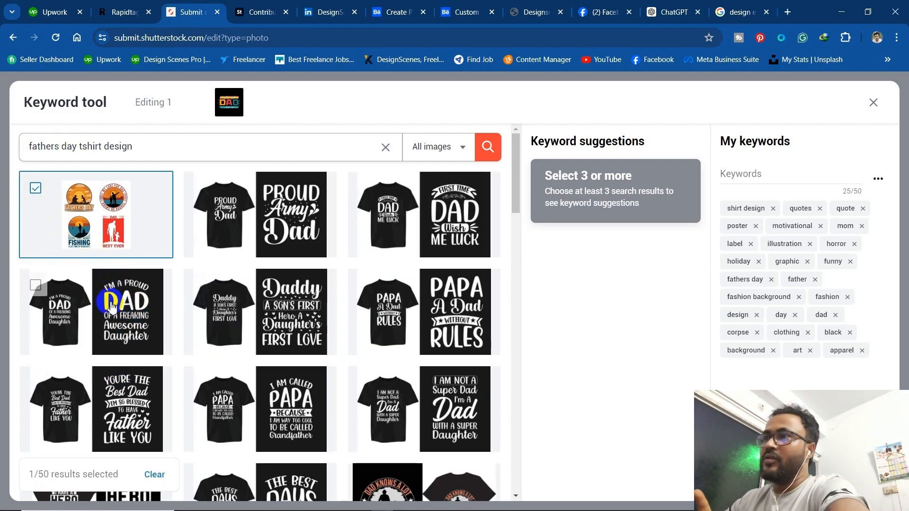
click(36, 284)
scroll(280, 395, down, 3)
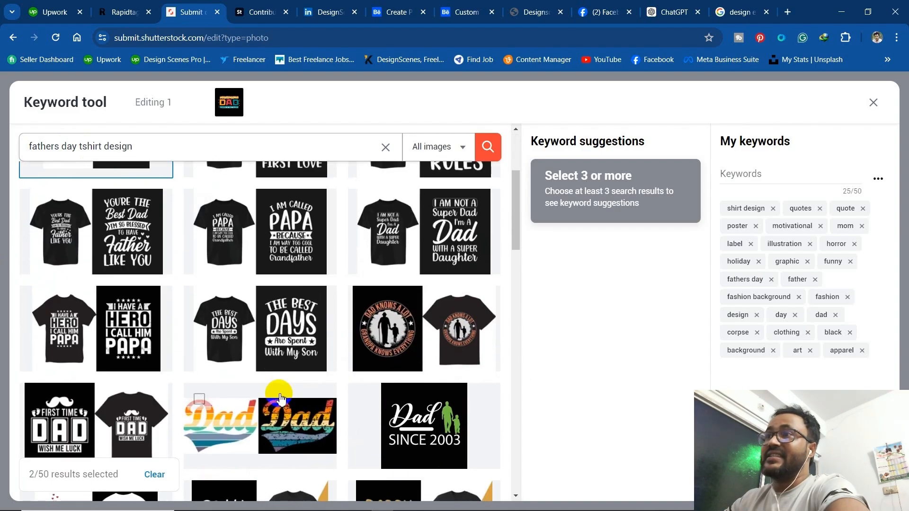
scroll(227, 385, up, 3)
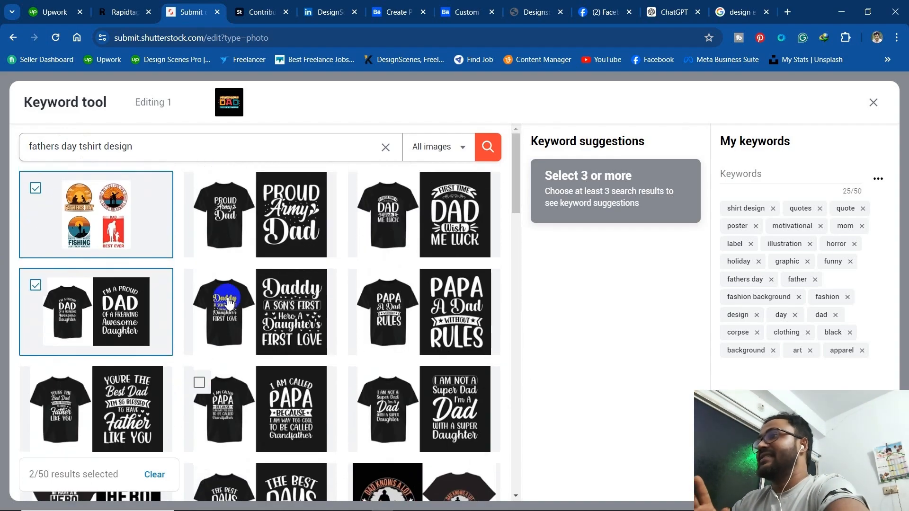
click(200, 190)
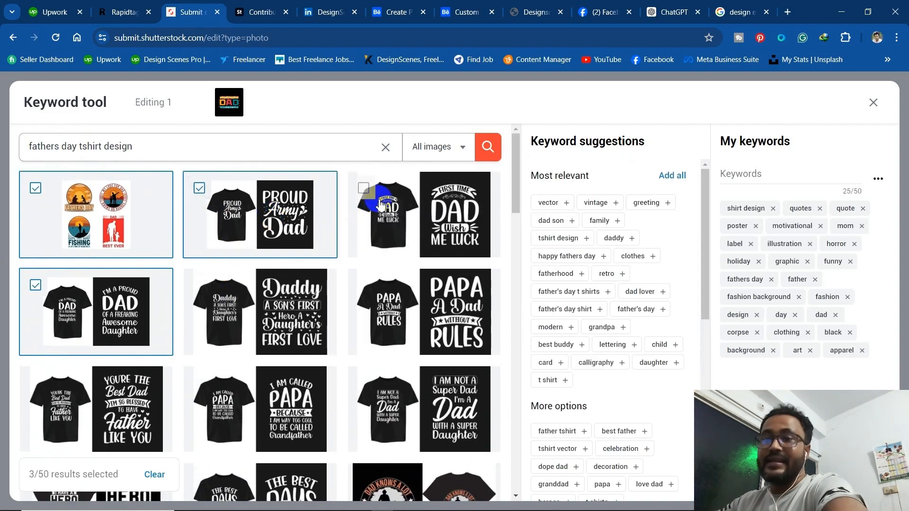
Add the most relevant keywords vector, vintage, greeting, dad son, family, tshirt design, daddy, happy fathers day and clothes
click(557, 205)
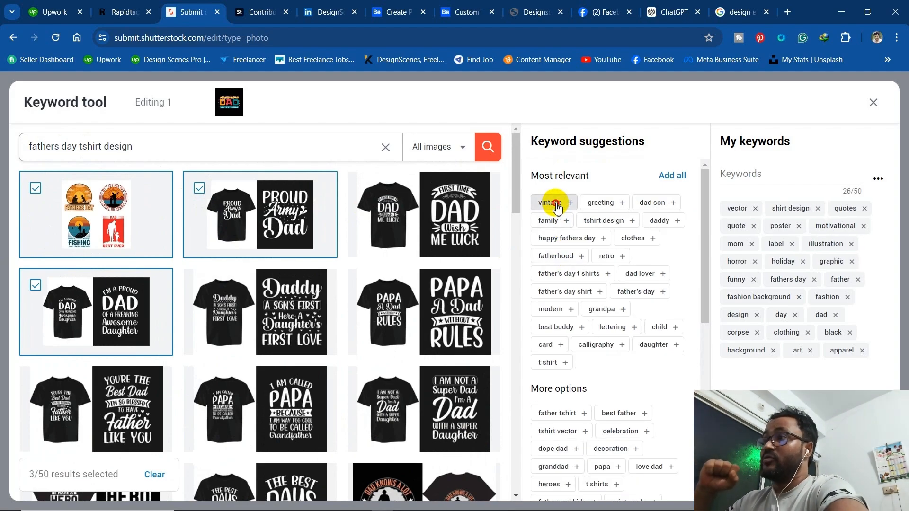
click(557, 205)
click(557, 205)
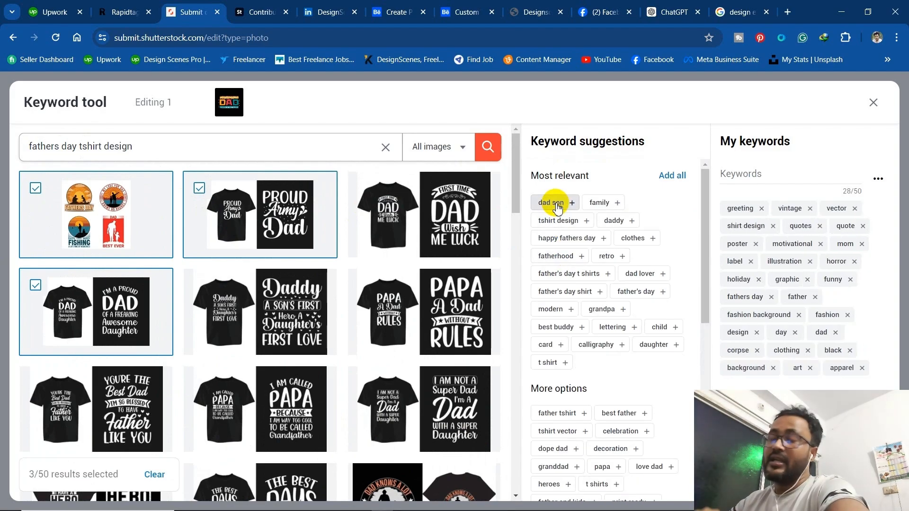
click(557, 204)
click(557, 205)
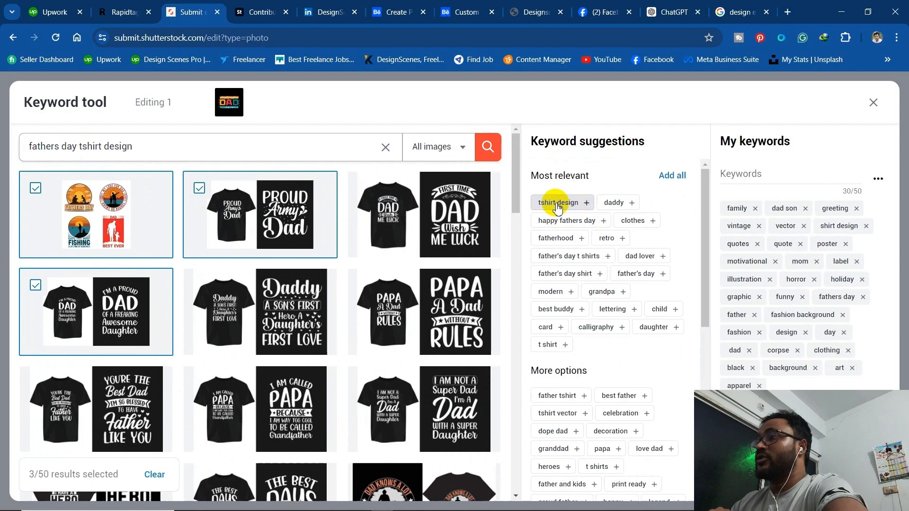
click(558, 206)
click(559, 206)
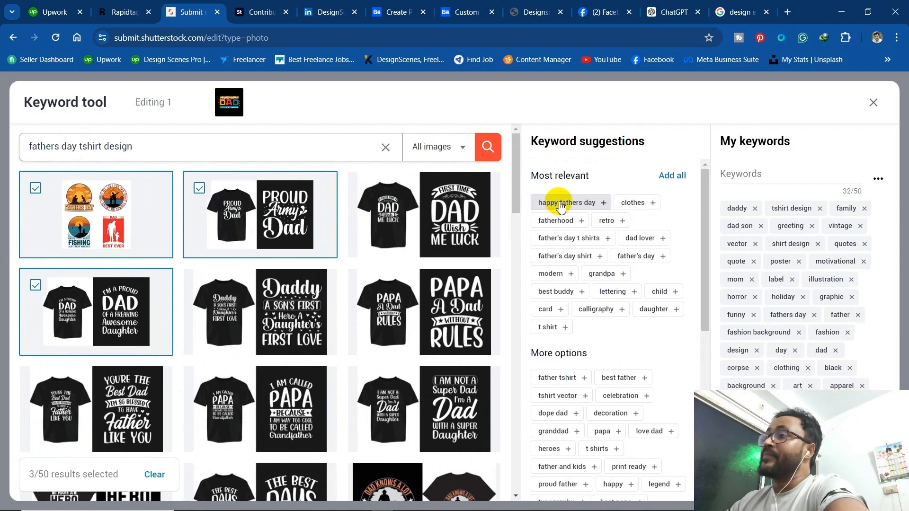
click(561, 206)
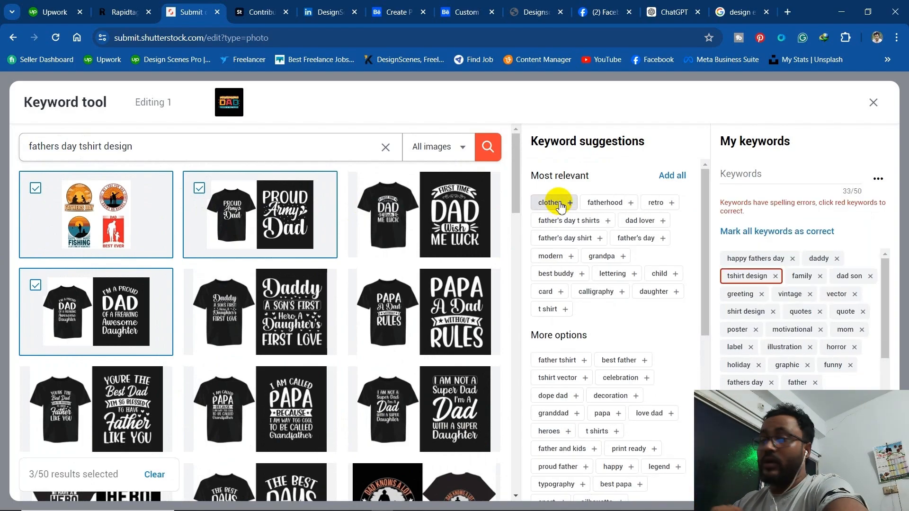
click(561, 206)
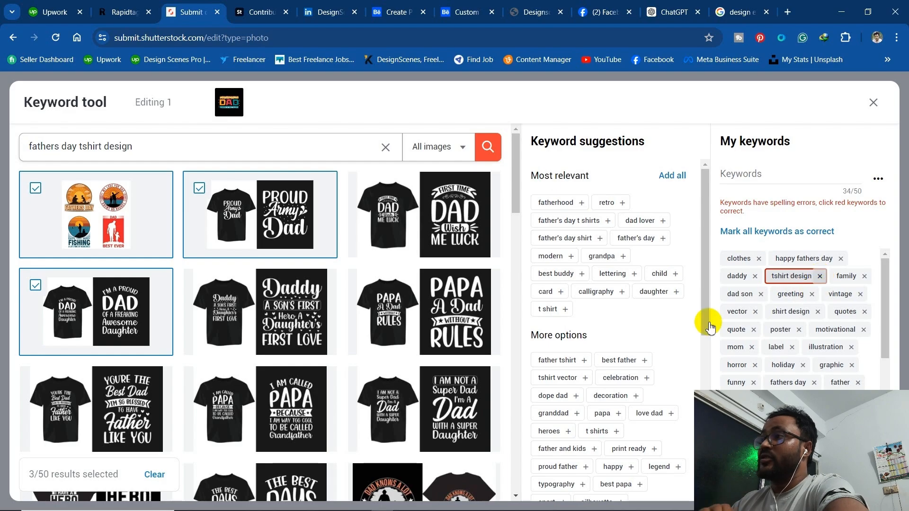
Remove the misspelled keyword "tshirt design" and add fatherhood, retro, father's day t shirts, father's day shirt, dad lover, modern and grandpa
click(820, 276)
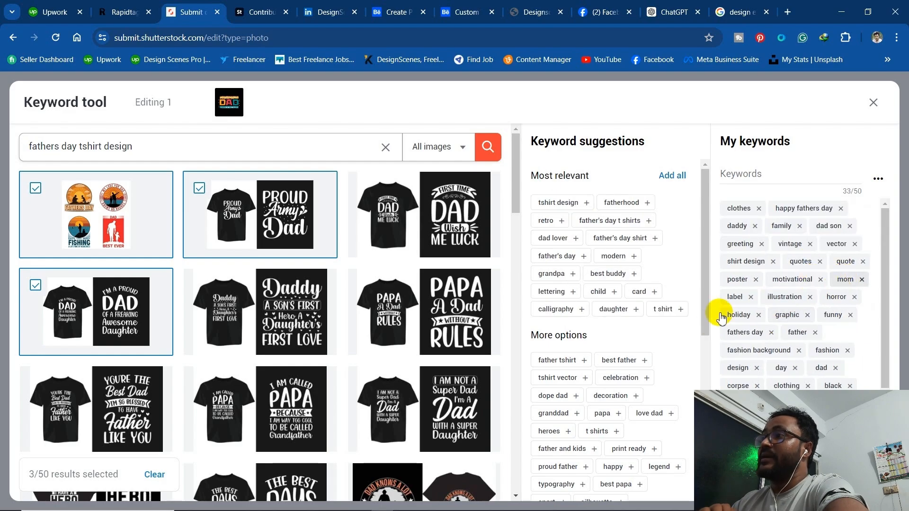
click(561, 206)
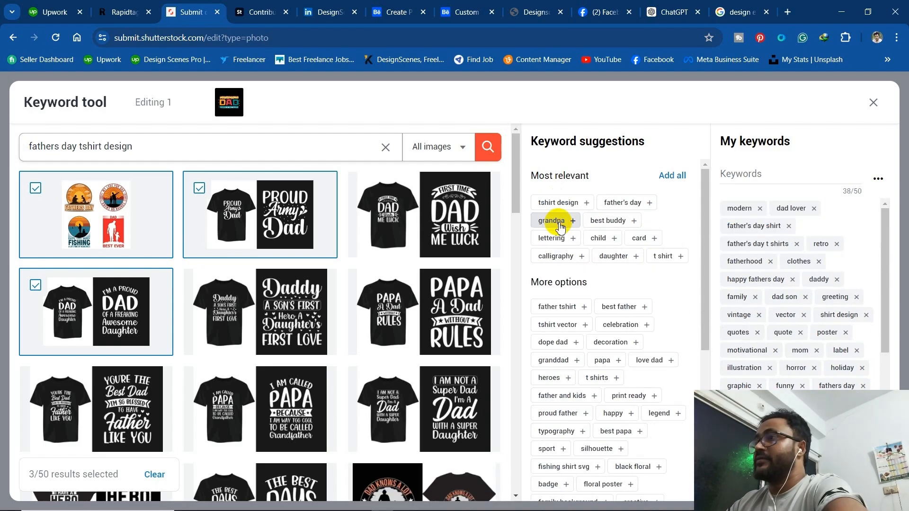
click(554, 223)
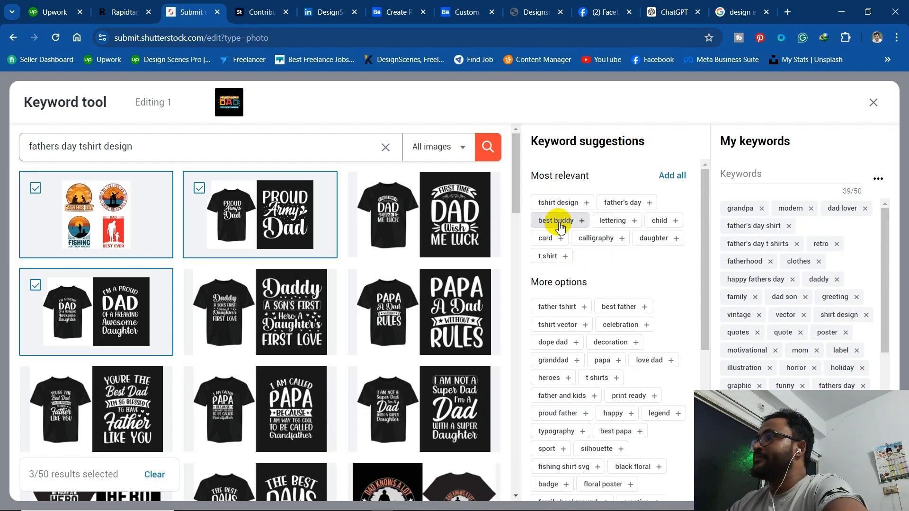
Add the keywords best buddy, lettering, child, card, daughter, t shirt, father tshirt, best father, tshirt vector, dope dad and granddad
click(559, 224)
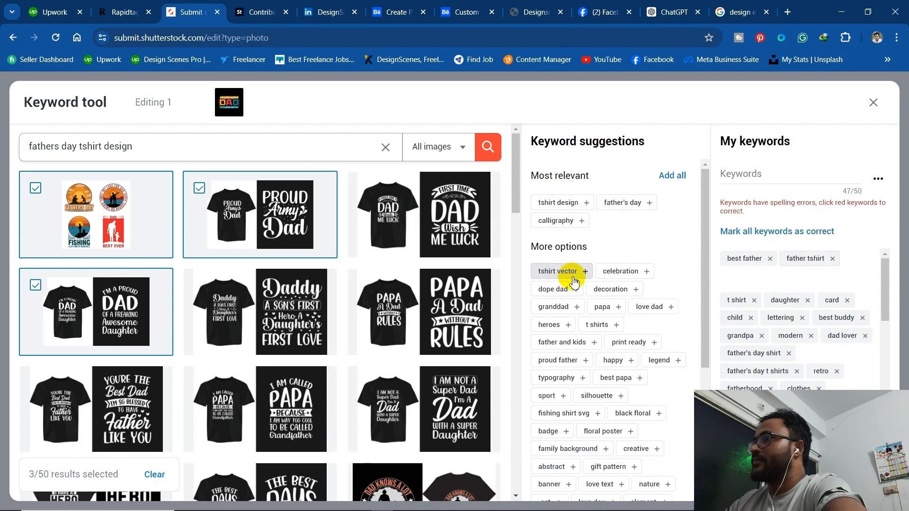
click(572, 274)
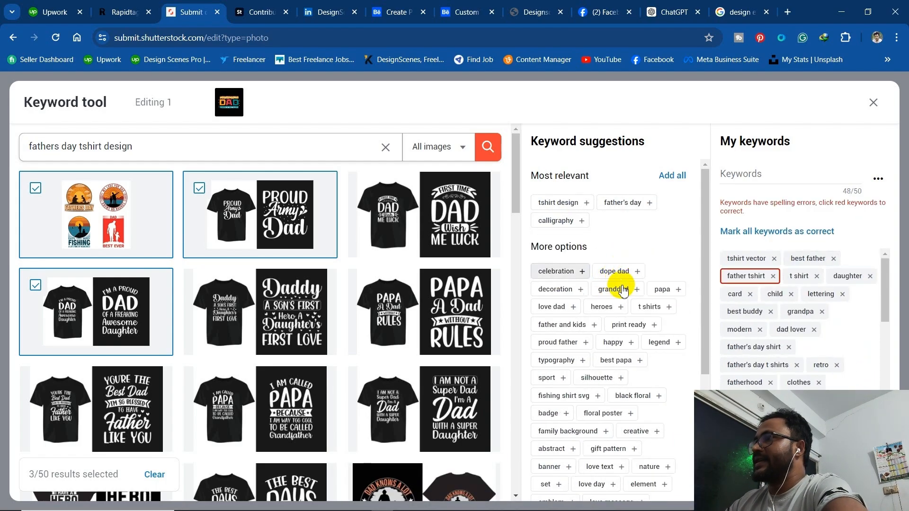
click(616, 270)
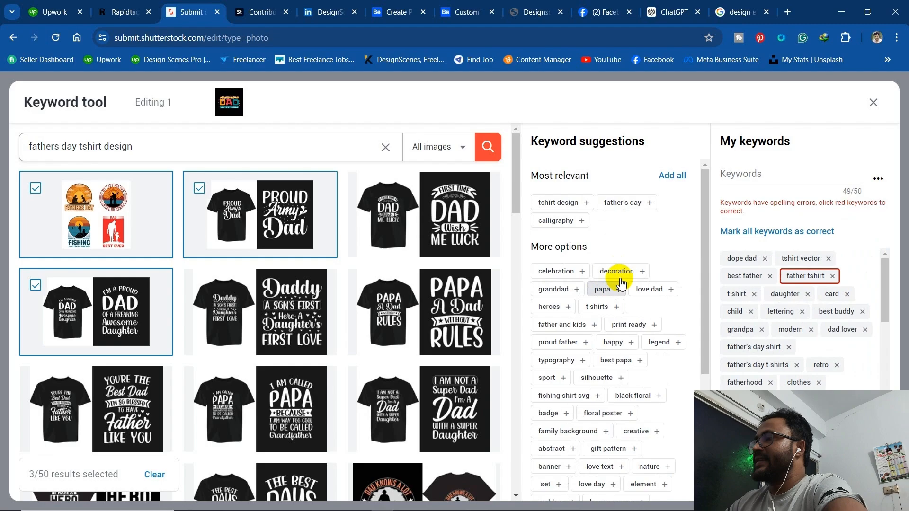
click(555, 290)
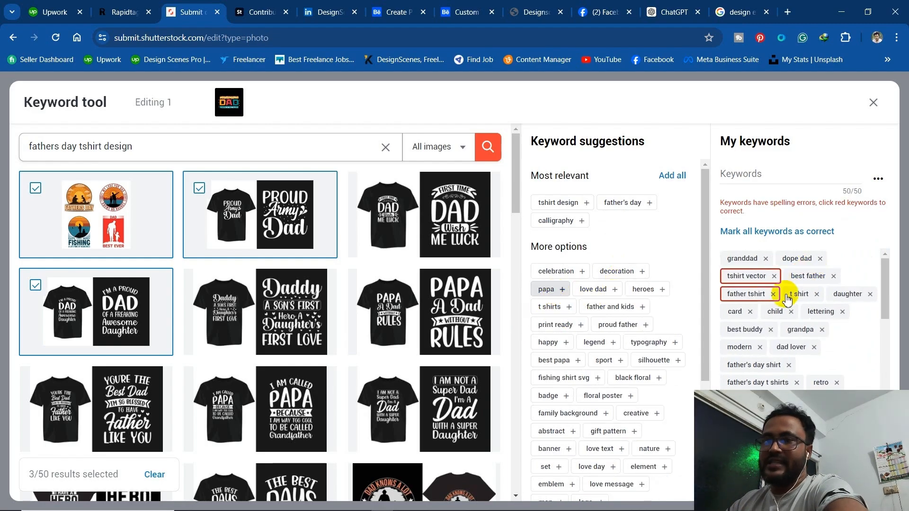
Remove the misspelled keywords "tshirt vector" and "father tshirt" from the keyword list
click(775, 278)
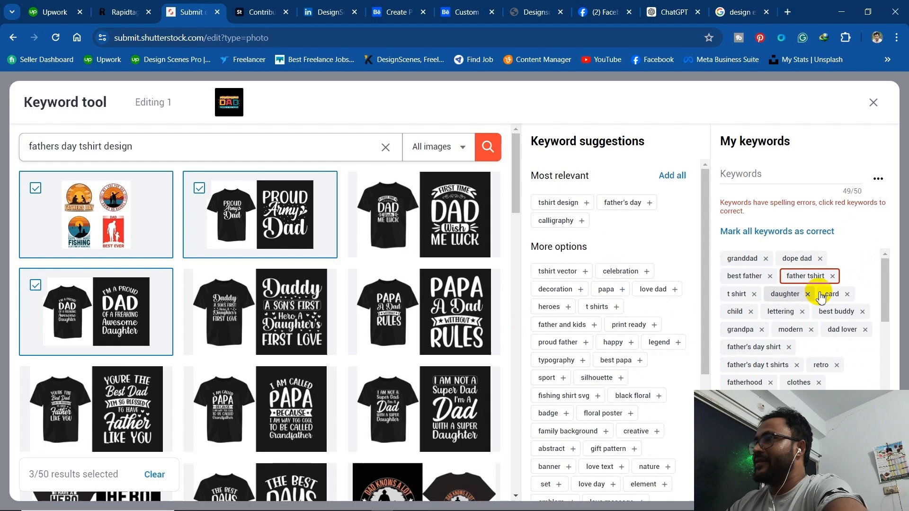
click(833, 277)
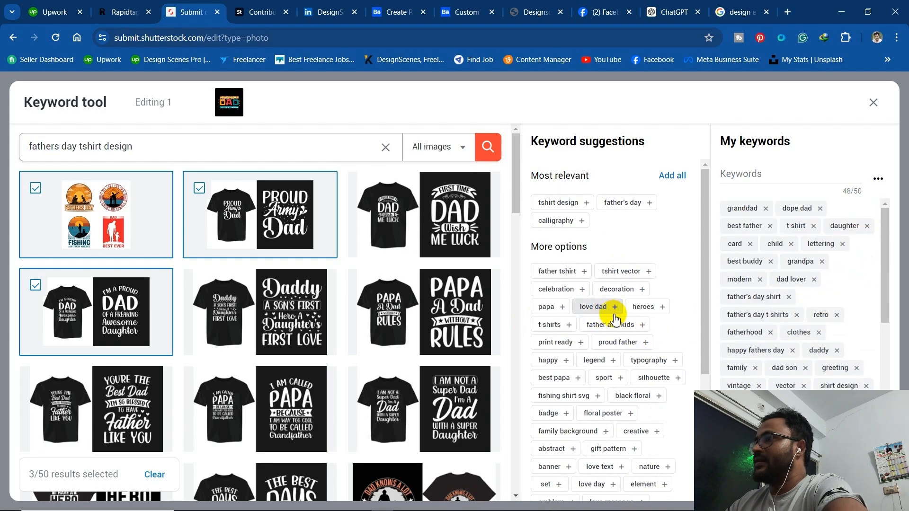
Complete the keyword list with love dad, proud father and print ready, and copy and apply the full list to the Shutterstock design
click(601, 313)
click(627, 329)
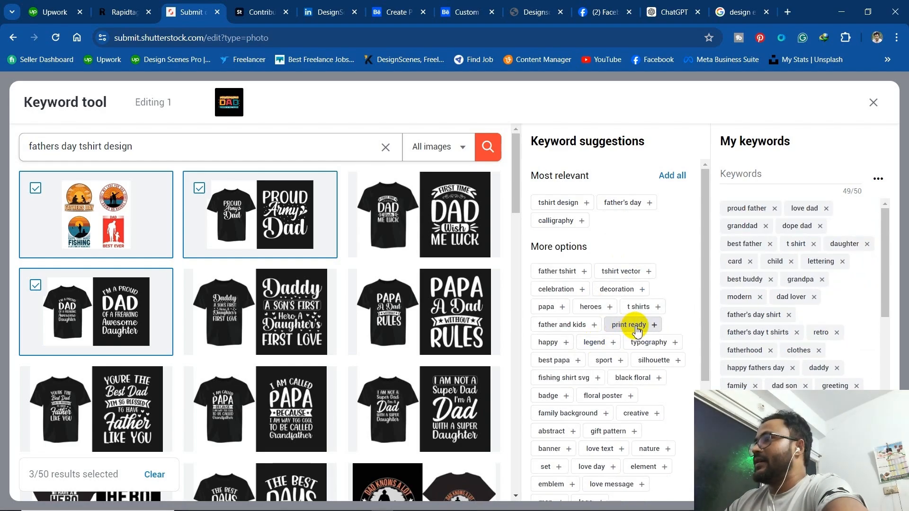
click(635, 325)
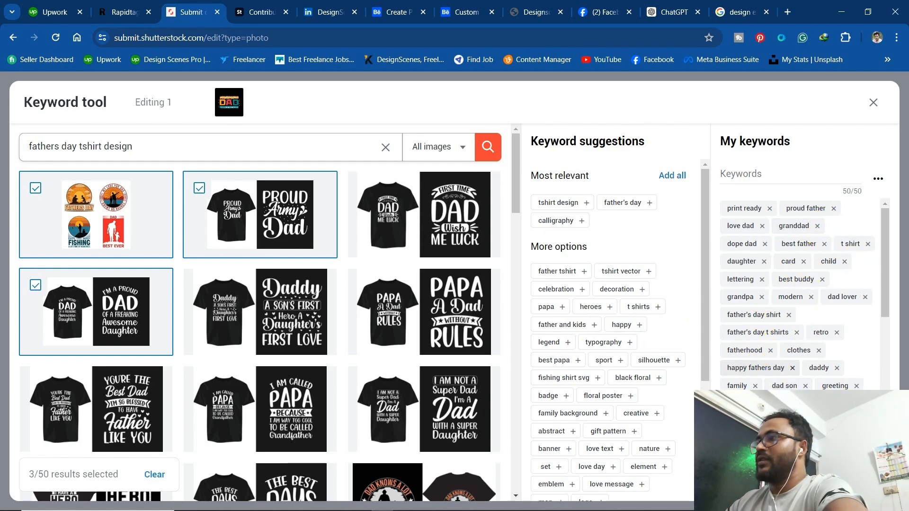
click(755, 478)
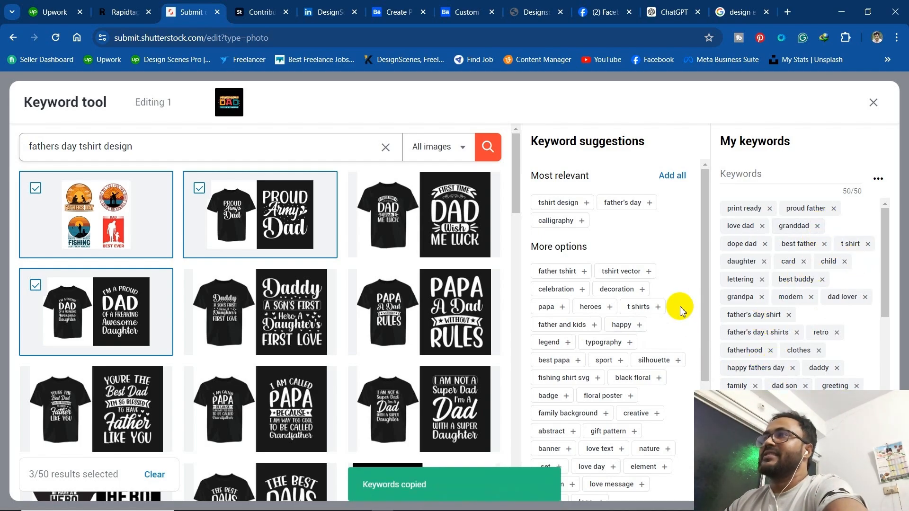
click(842, 479)
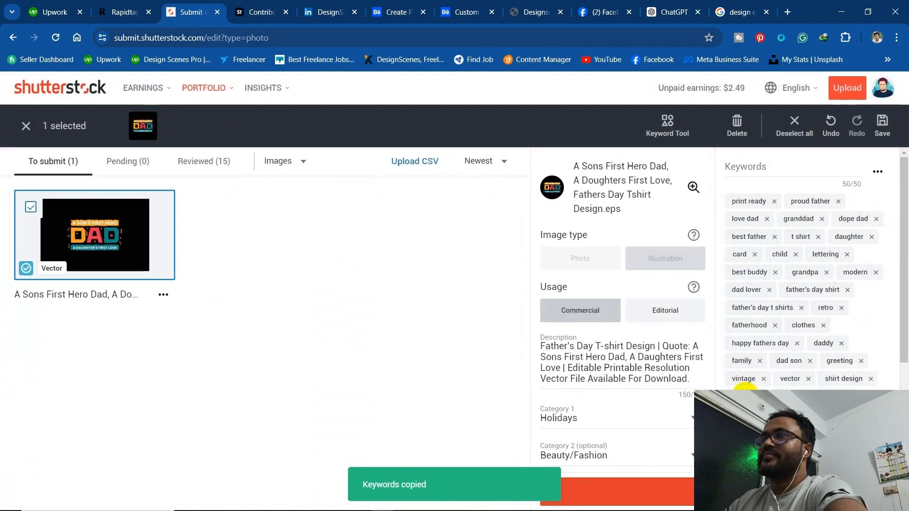
Switch to the Adobe Stock upload page and mark the DAD design as having no recognizable people or property
click(241, 6)
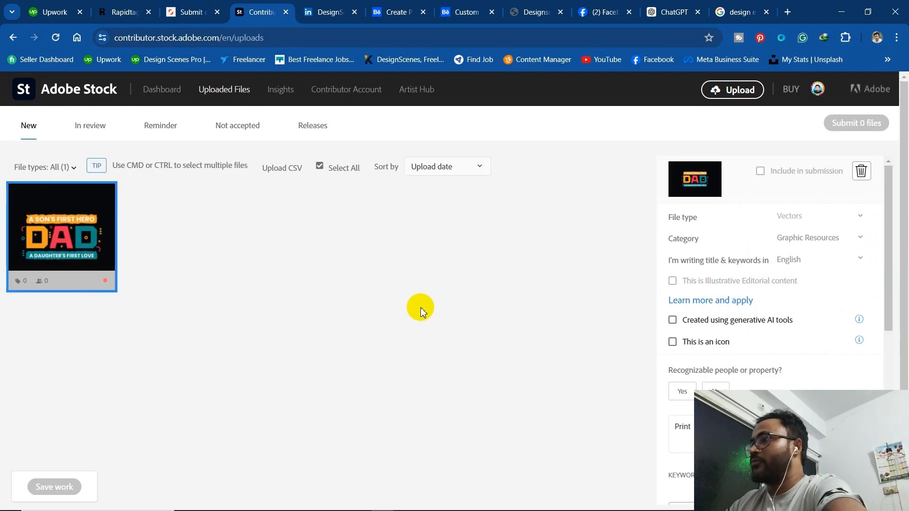
click(714, 390)
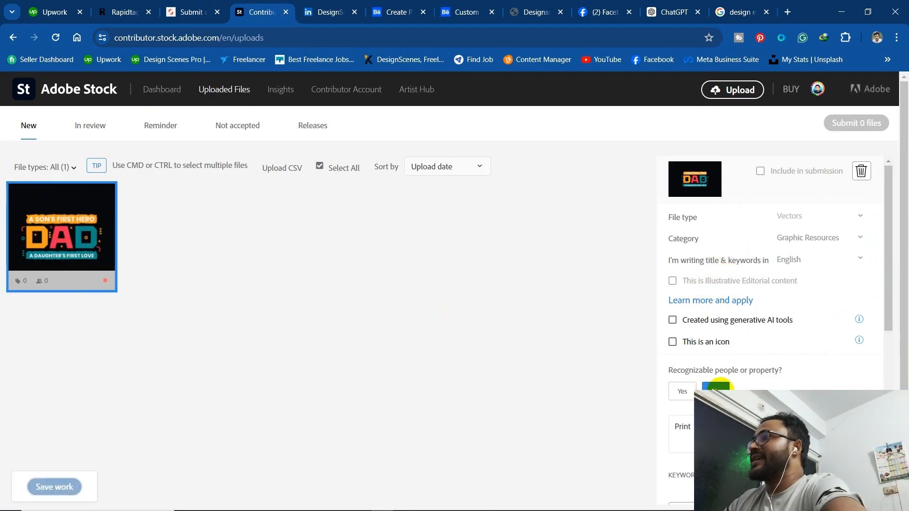
scroll(728, 385, down, 2)
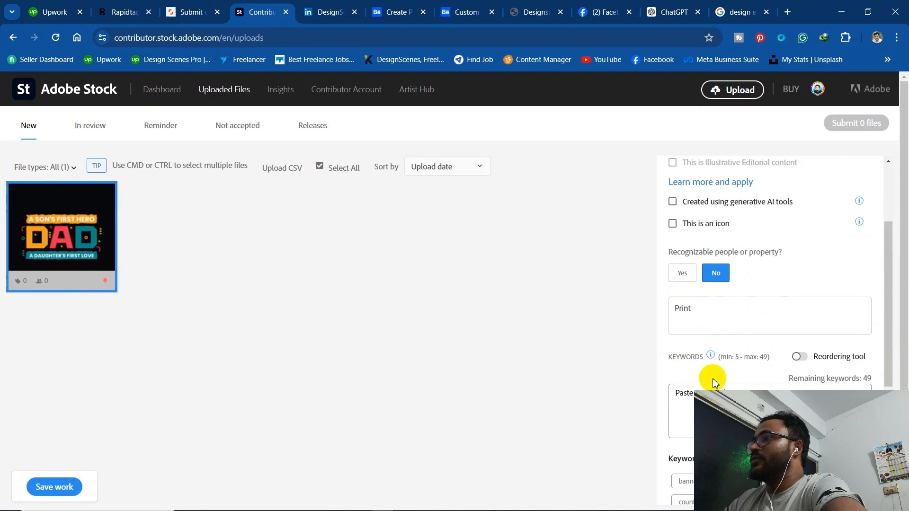
Paste the copied keywords into the Adobe Stock keywords and delete the last ones to stay within the 49-keyword maximum
right_click(715, 391)
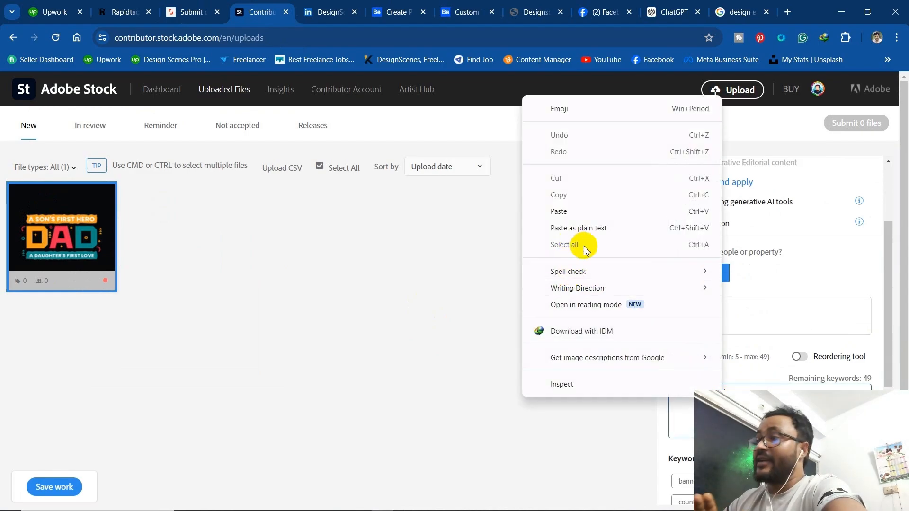
click(567, 209)
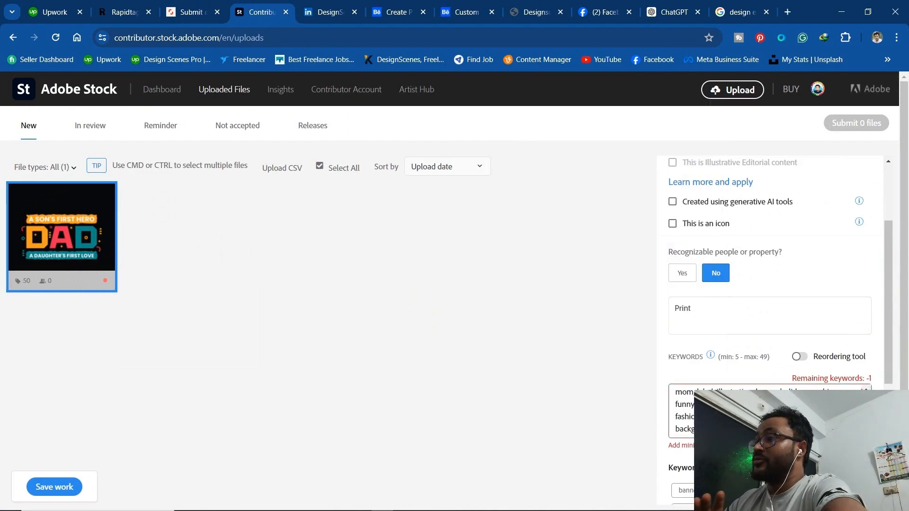
drag(678, 425, 664, 422)
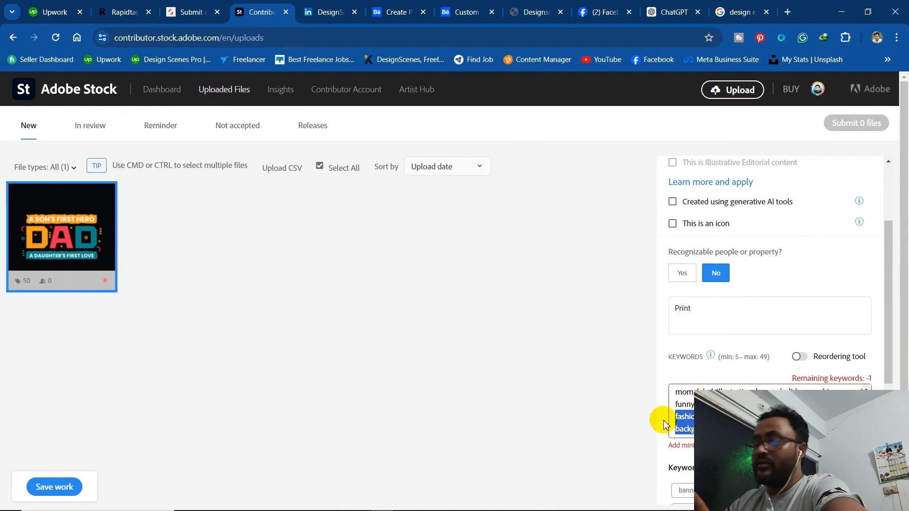
key(BackSpace)
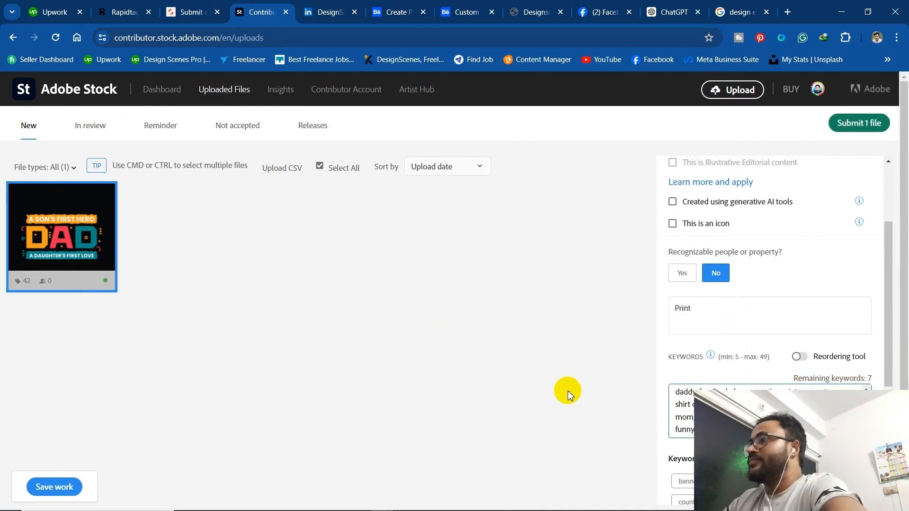
Submit the file on Adobe Stock and accept both the submission guidelines and the account suspension statement
scroll(739, 415, down, 6)
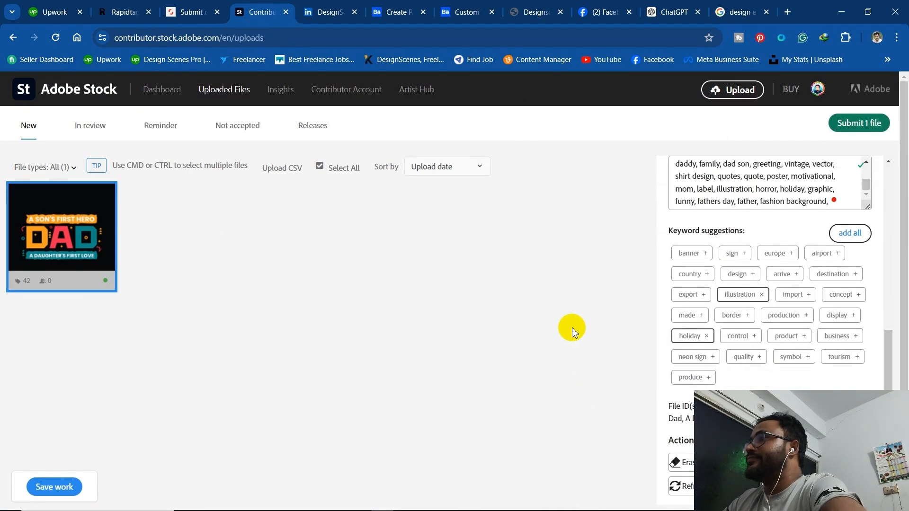
scroll(575, 406, down, 1)
scroll(587, 408, up, 1)
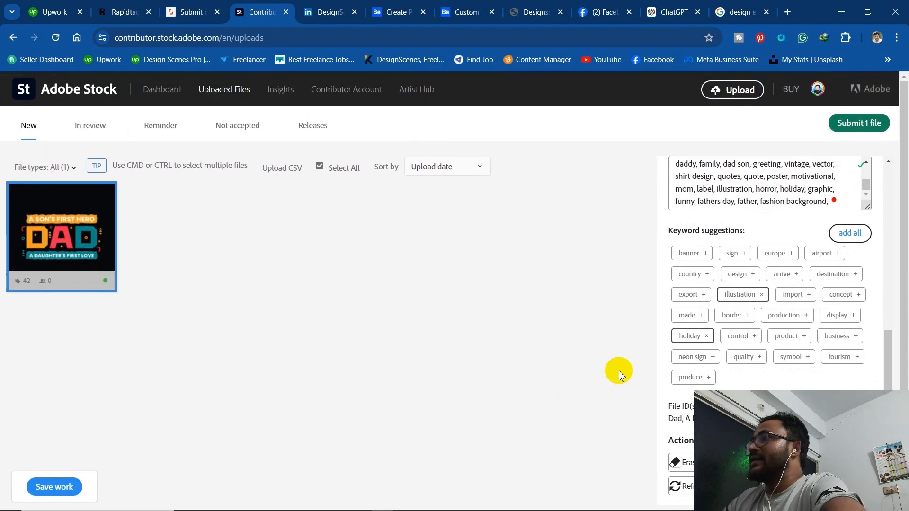
scroll(808, 349, up, 7)
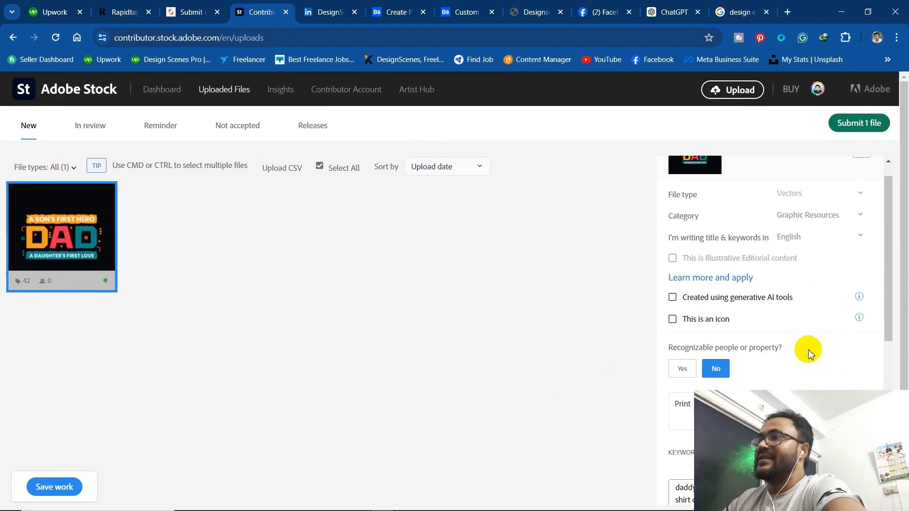
click(858, 133)
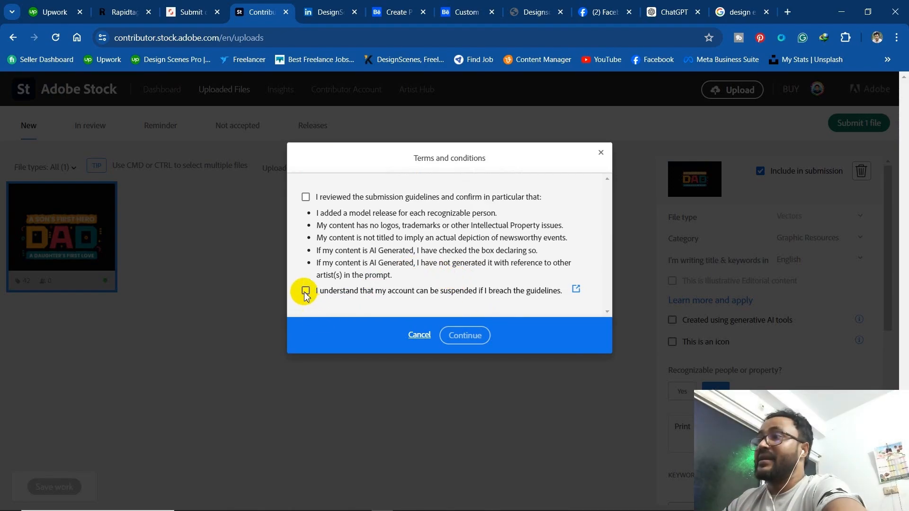
click(305, 290)
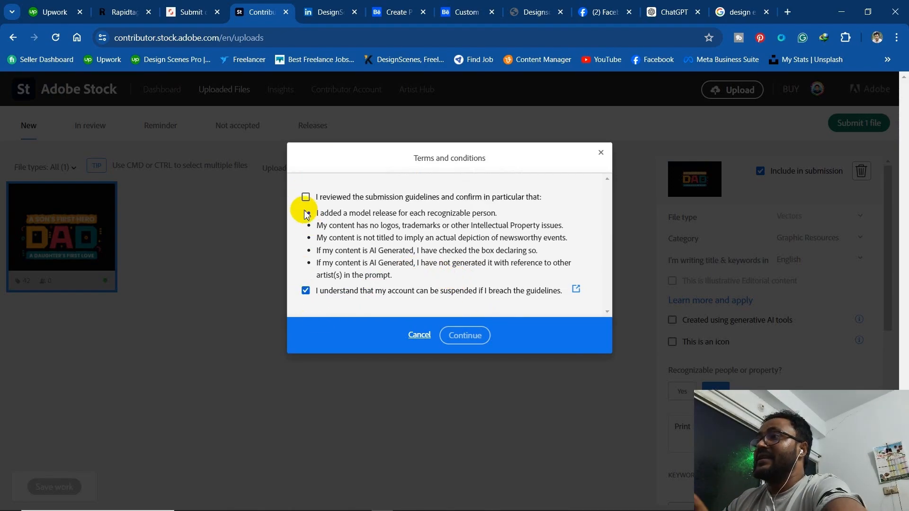
click(465, 335)
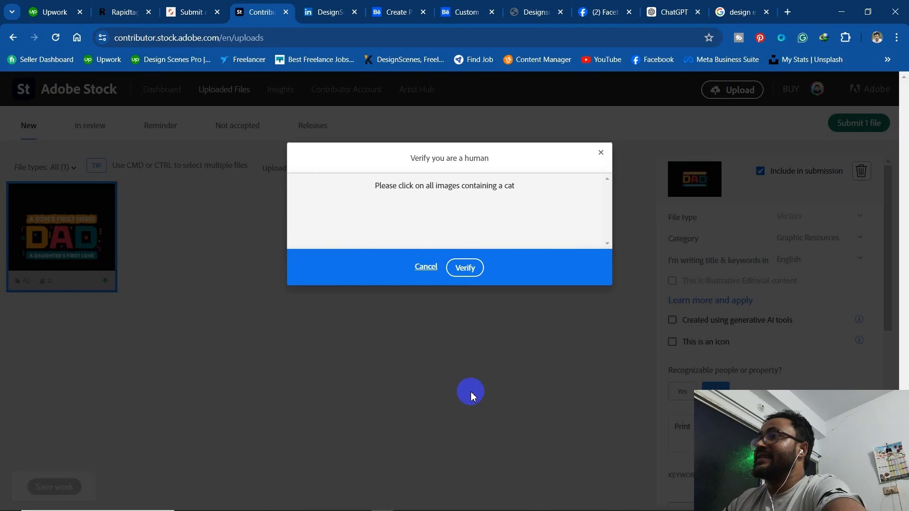
Pass the human verification by selecting all cat images and finish the Adobe Stock submission
click(469, 262)
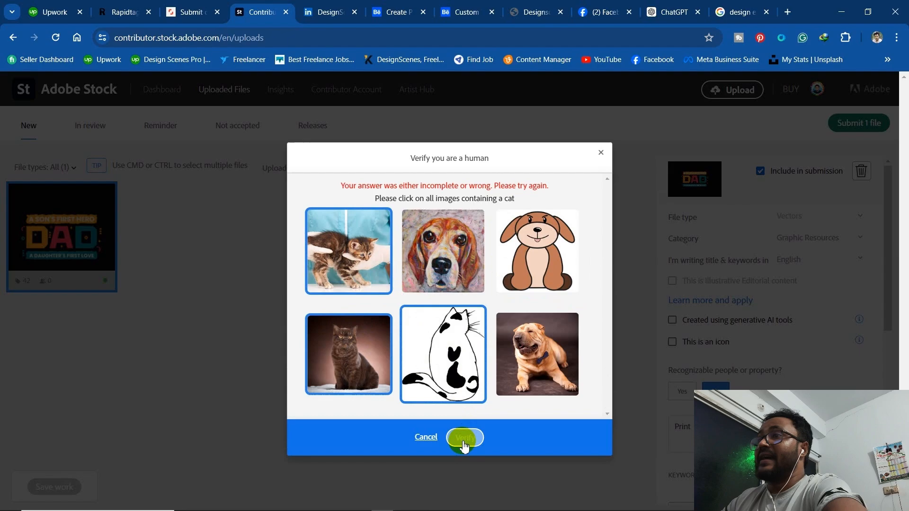
click(463, 441)
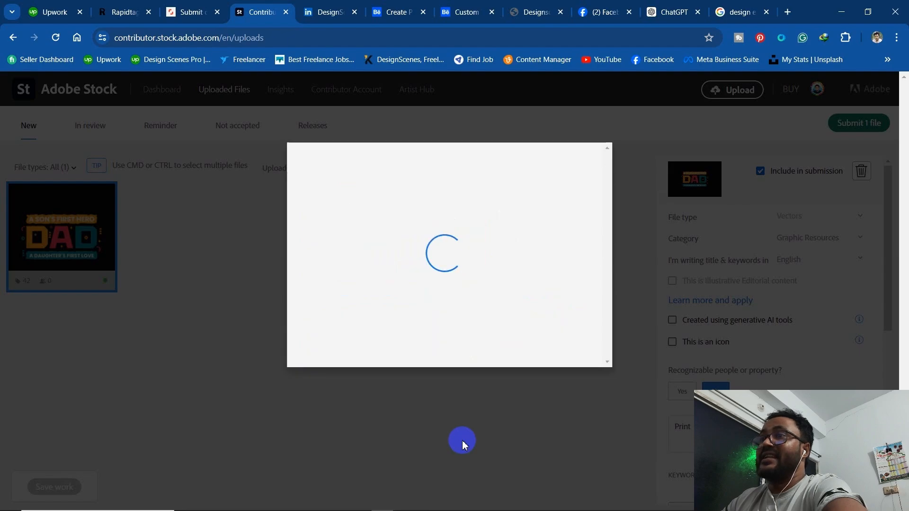
click(460, 327)
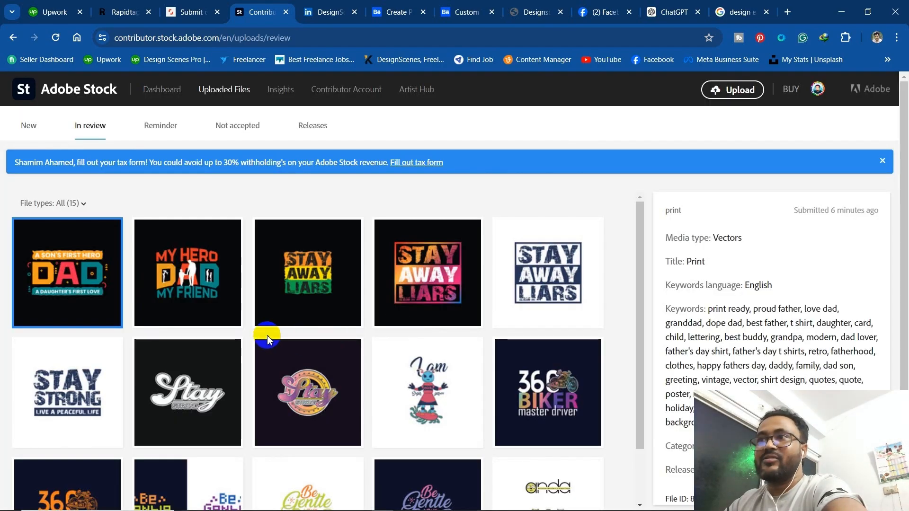
Switch back to Shutterstock and submit the DAD design for review
click(187, 5)
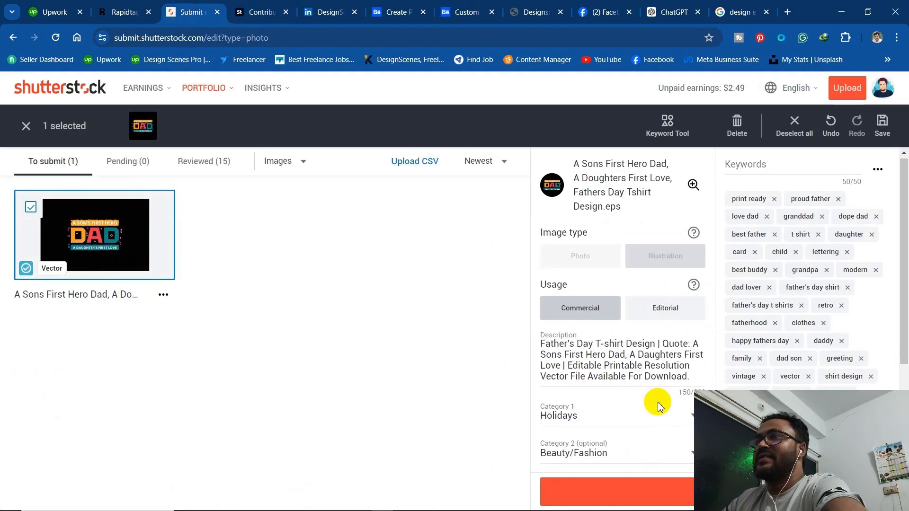
scroll(658, 402, down, 3)
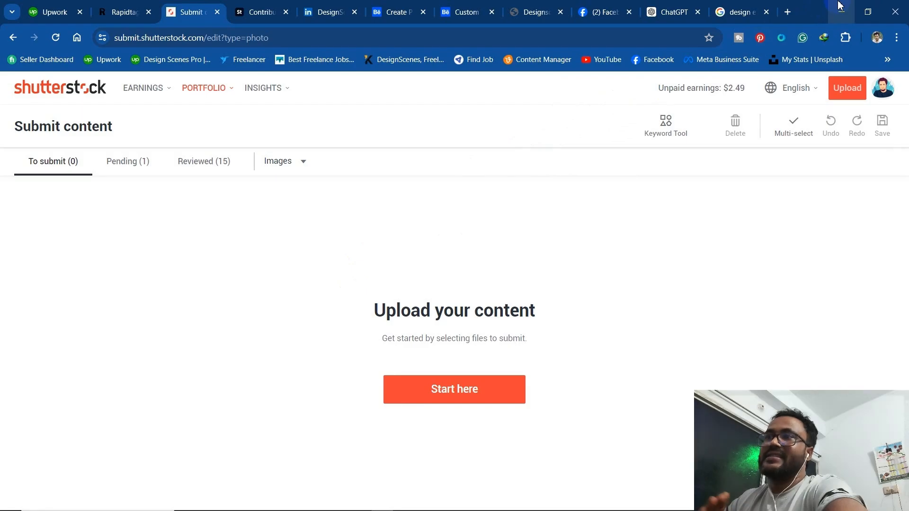
Check the DAD design in Adobe Stock's in-review list and its artwork in Illustrator, and switch to Photoshop
click(284, 11)
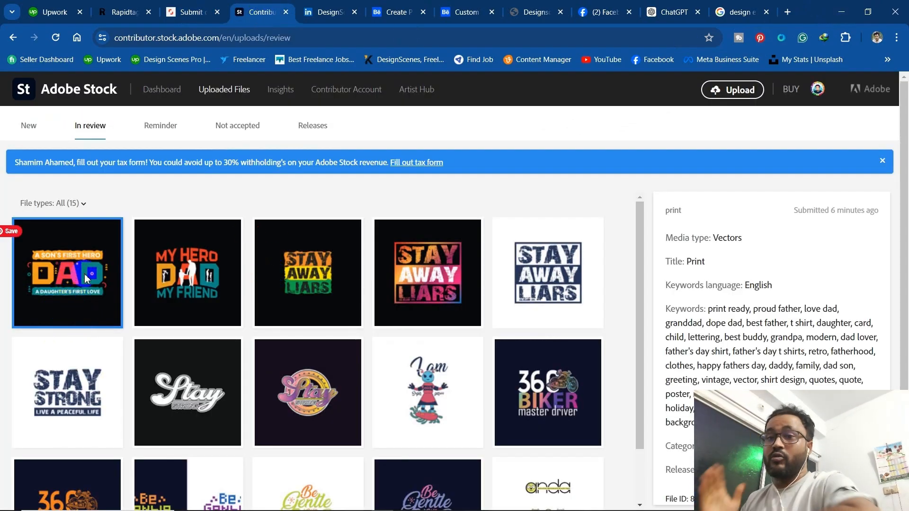
click(841, 10)
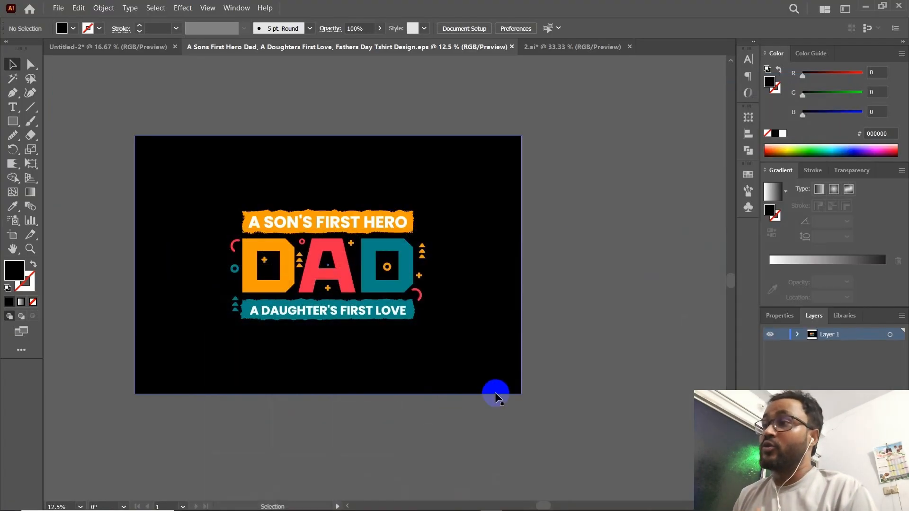
scroll(573, 350, up, 2)
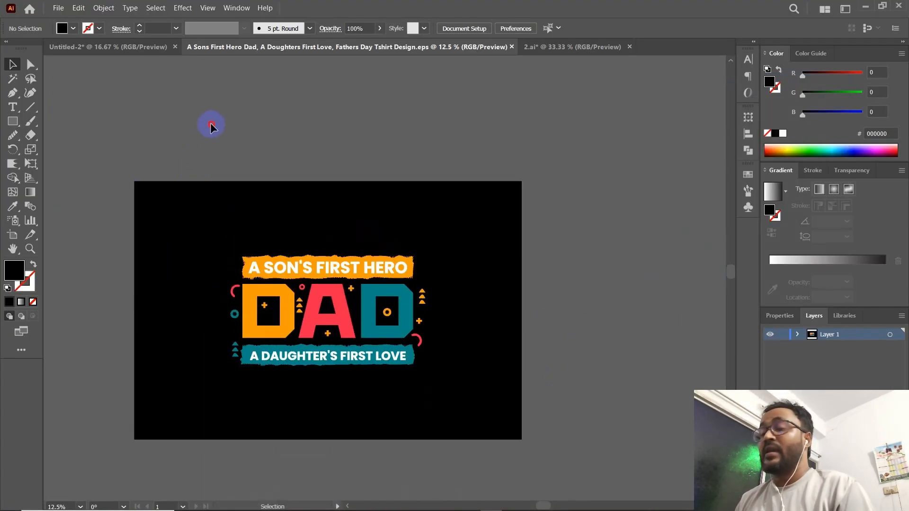
mouse_move(397, 504)
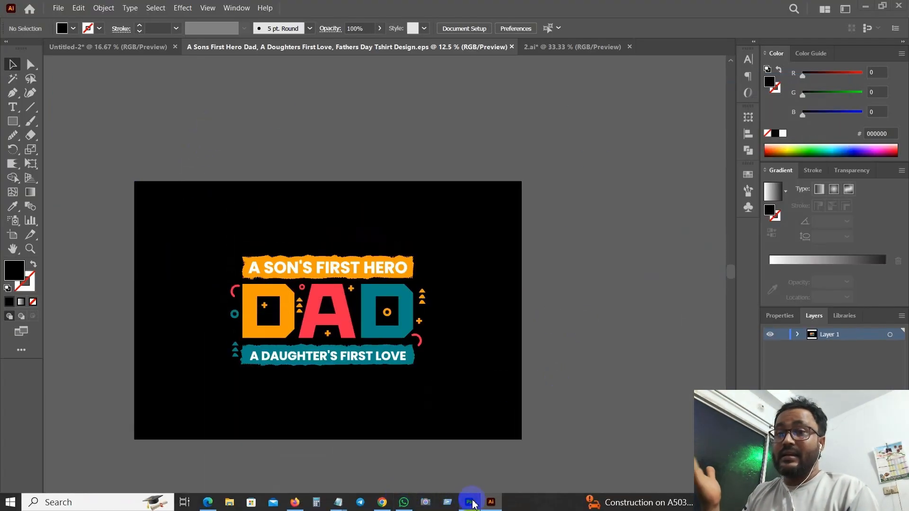
click(471, 501)
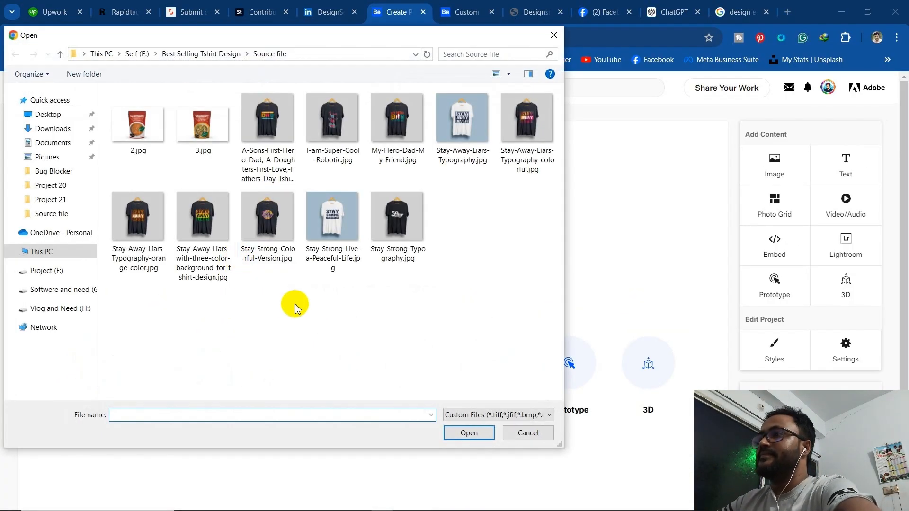
Add A-Sons-First-Hero-Dad,-A-Doughters-First-Love,-Fathers-Day-Tshirt-Design.jpg to the Behance project and reduce the image from full width to the inset layout
click(276, 160)
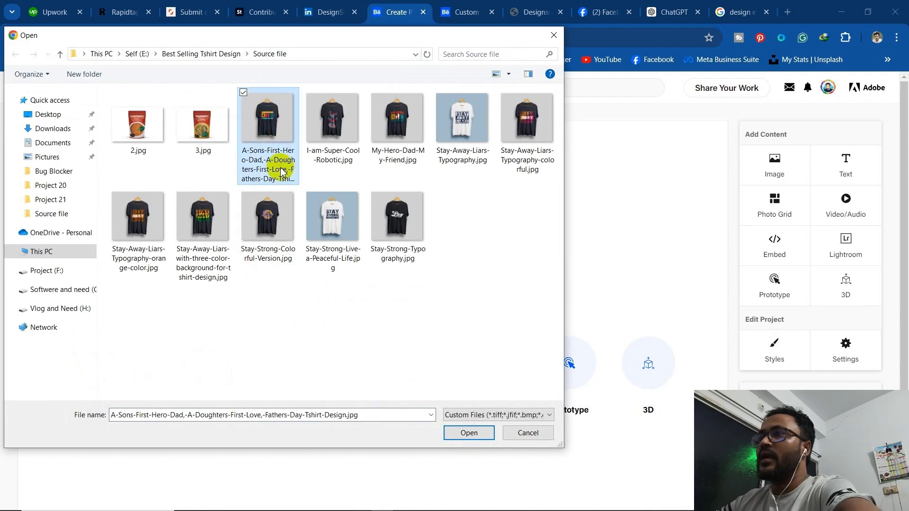
click(470, 433)
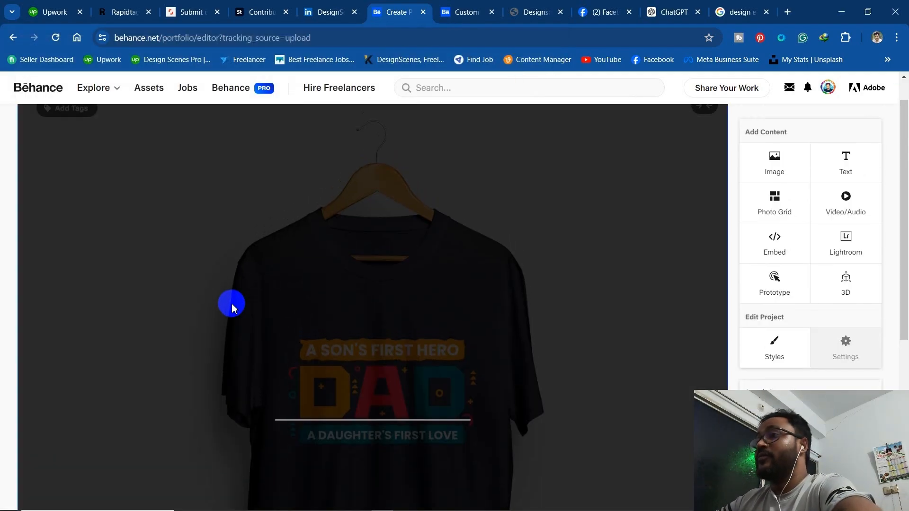
scroll(232, 308, up, 1)
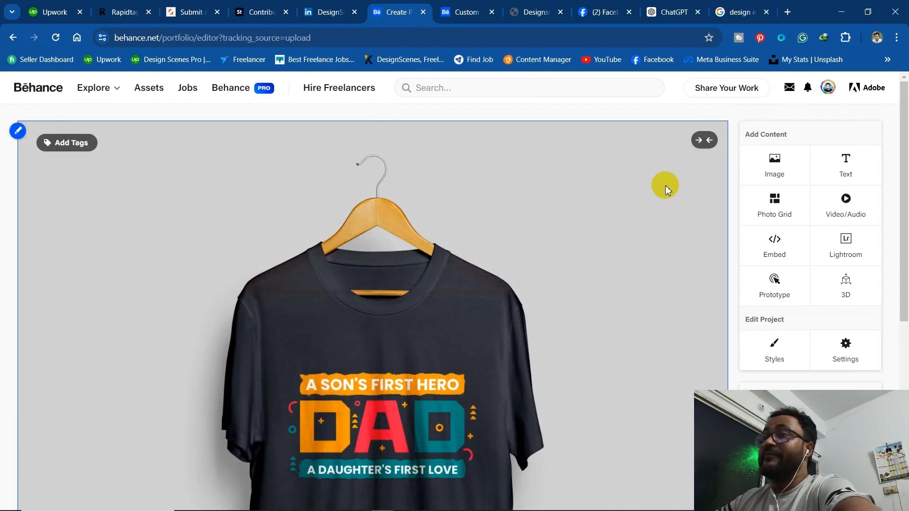
click(705, 140)
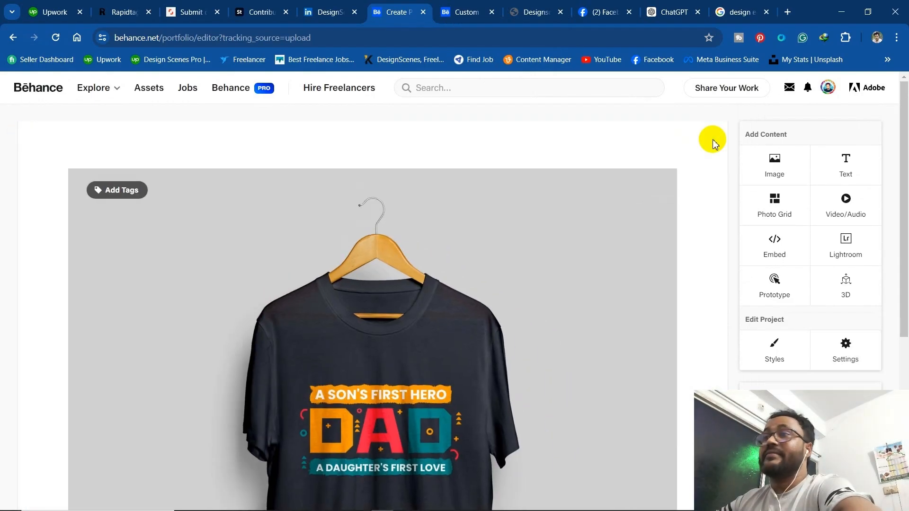
Paste the copied keyword list as the T-shirt image's tags, filling the allowed 10 keywords
click(124, 202)
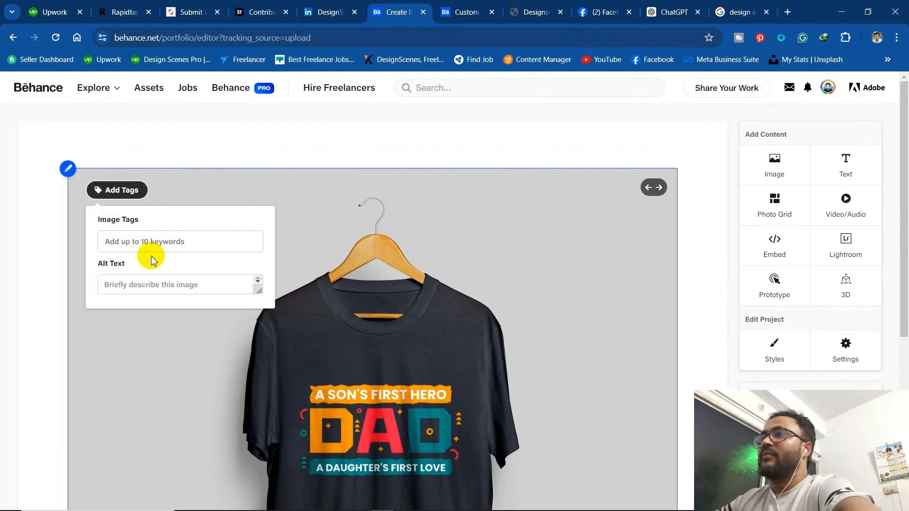
right_click(149, 243)
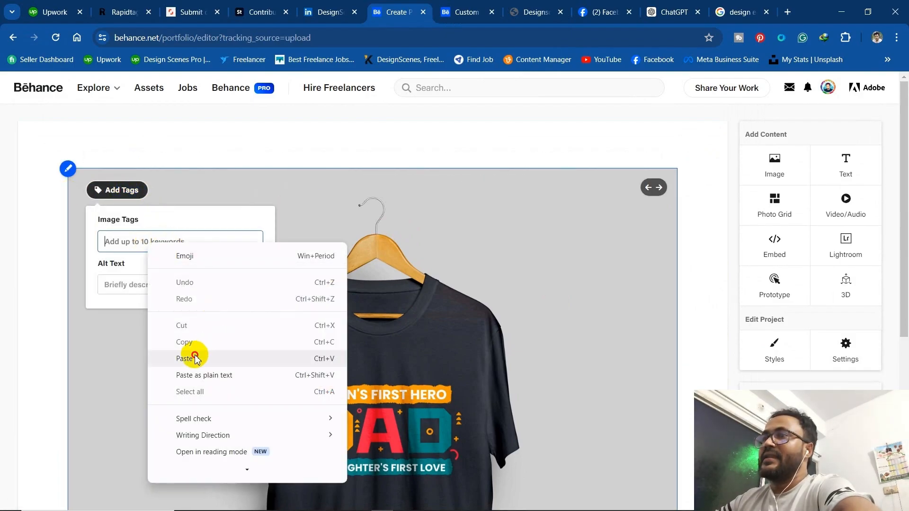
click(187, 357)
key(Return)
scroll(162, 338, down, 1)
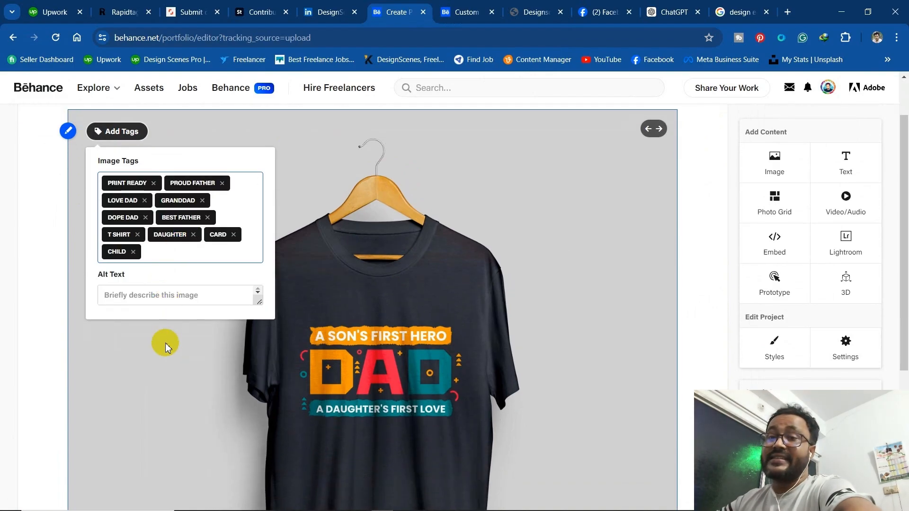
Set the T-shirt image's alt text to "Father's Day Tshirt Design"
click(131, 295)
text(Fathe)
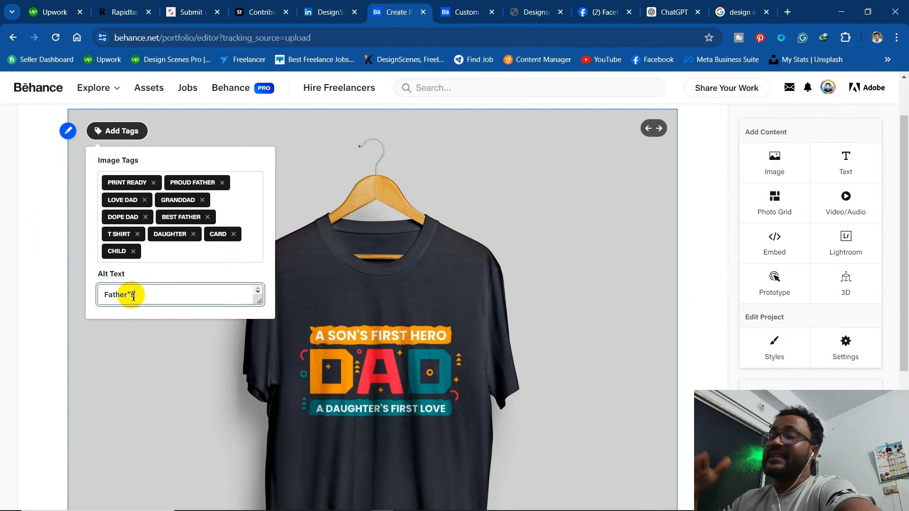
text(r's Day Tshirt Design)
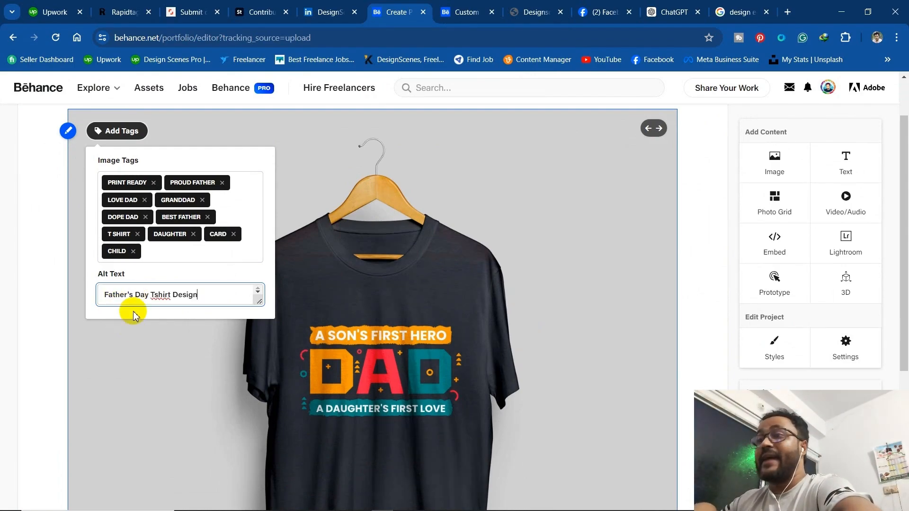
Add the caption "Father's Day Tshirt Design" beneath the T-shirt image
click(68, 131)
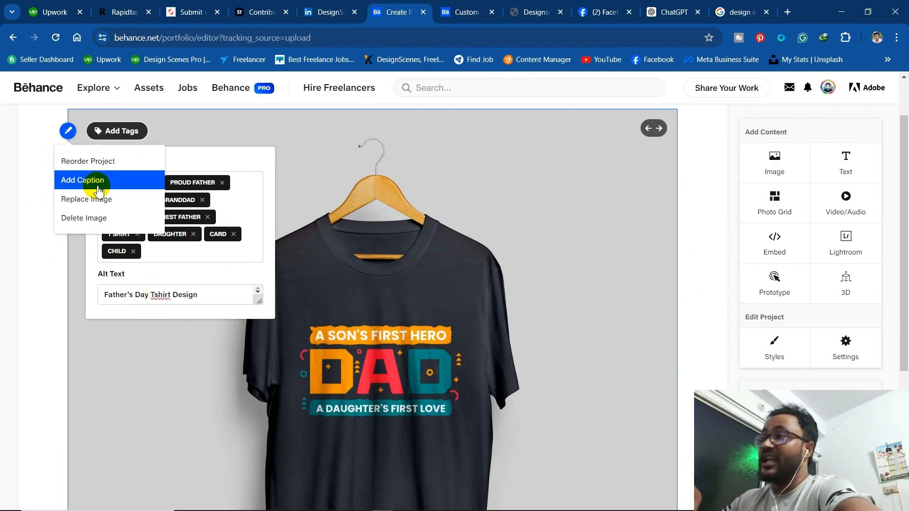
click(78, 179)
text(Father's)
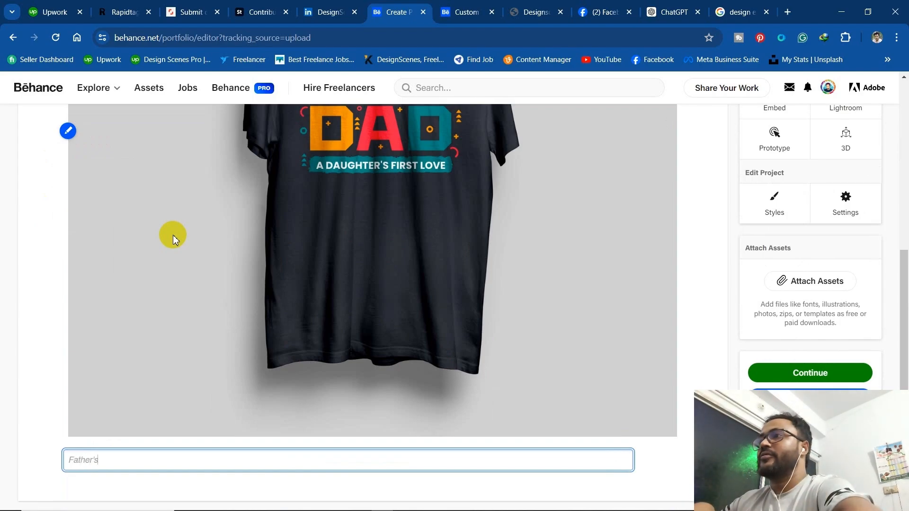
text( Day Tshirt Design)
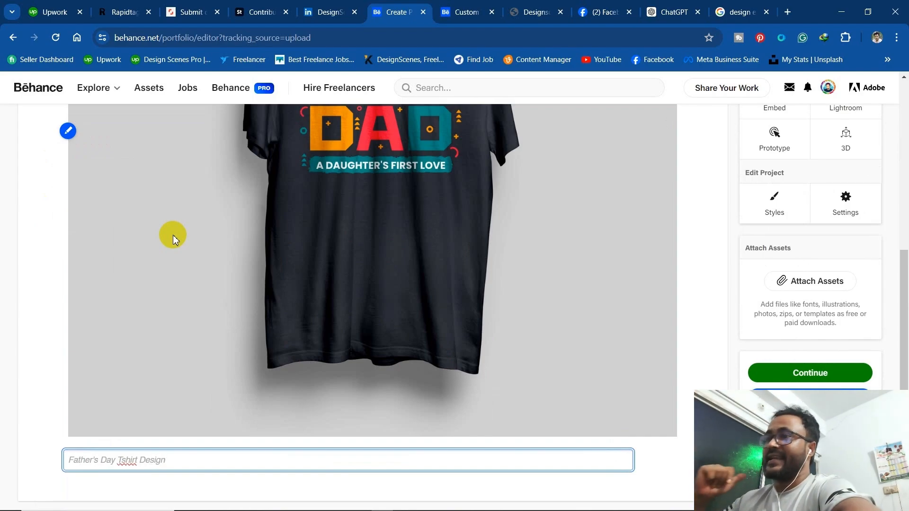
click(44, 304)
Copy the full block of website, marketplace, social and contact links from the published Custom Typography Biker Tshirt Design project
key(ctrl+Tab)
scroll(548, 433, down, 2)
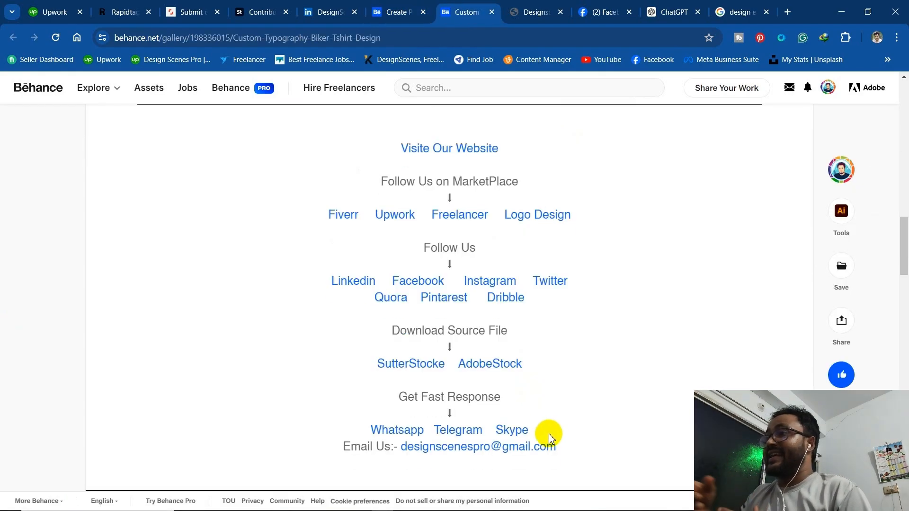
drag(568, 410, 461, 289)
scroll(335, 359, up, 4)
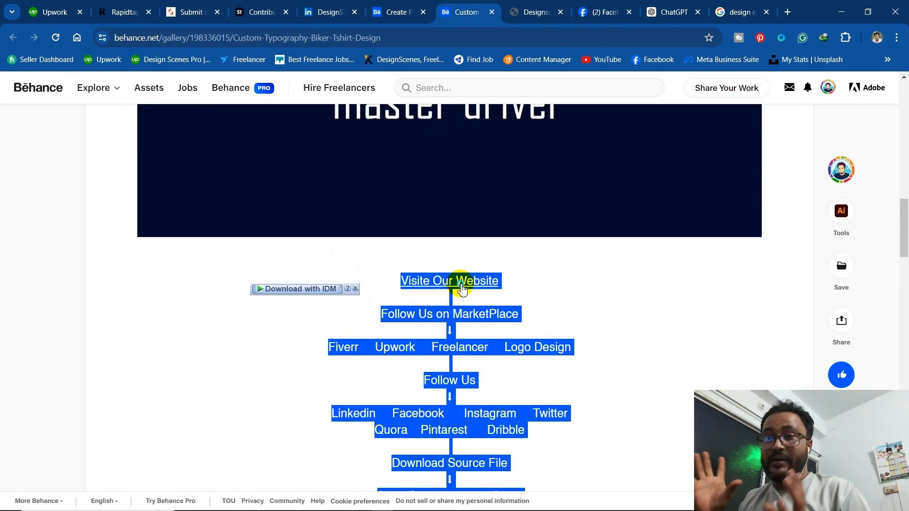
right_click(461, 289)
click(507, 142)
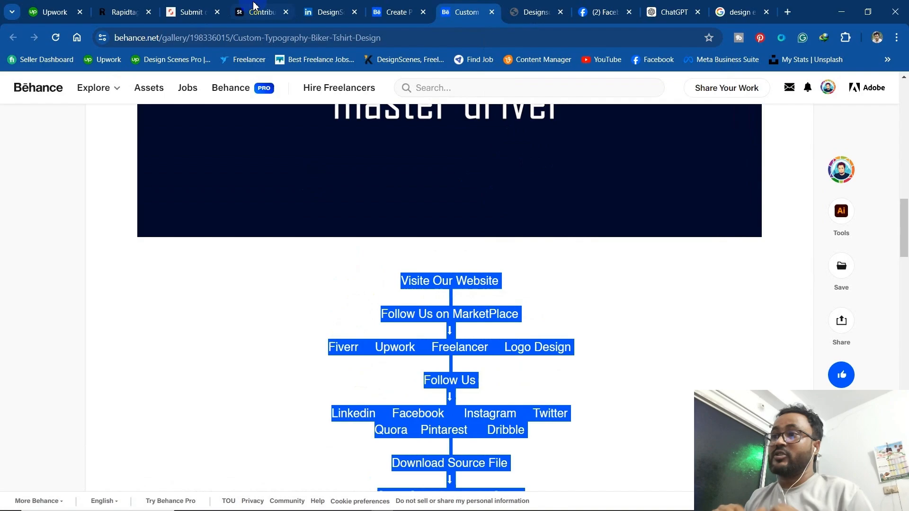
Paste the copied links block as text below the image caption in the new project and center-align it
click(400, 5)
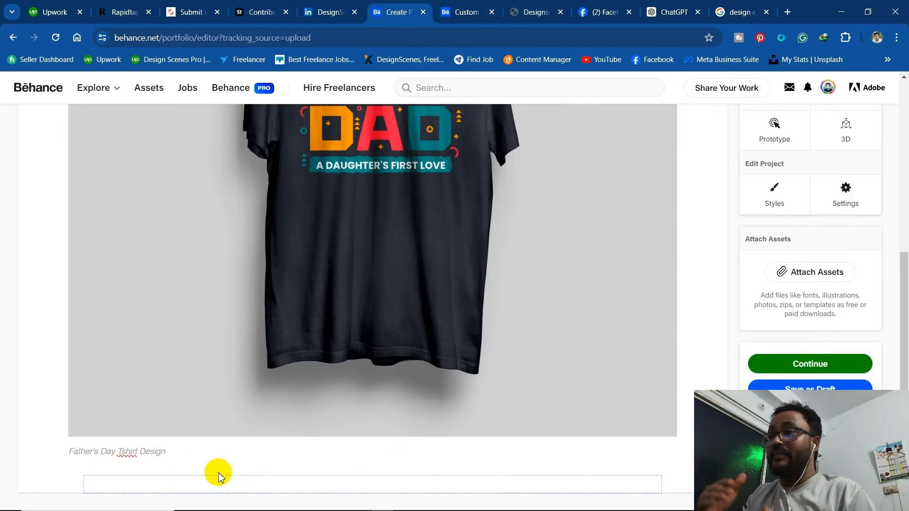
click(341, 482)
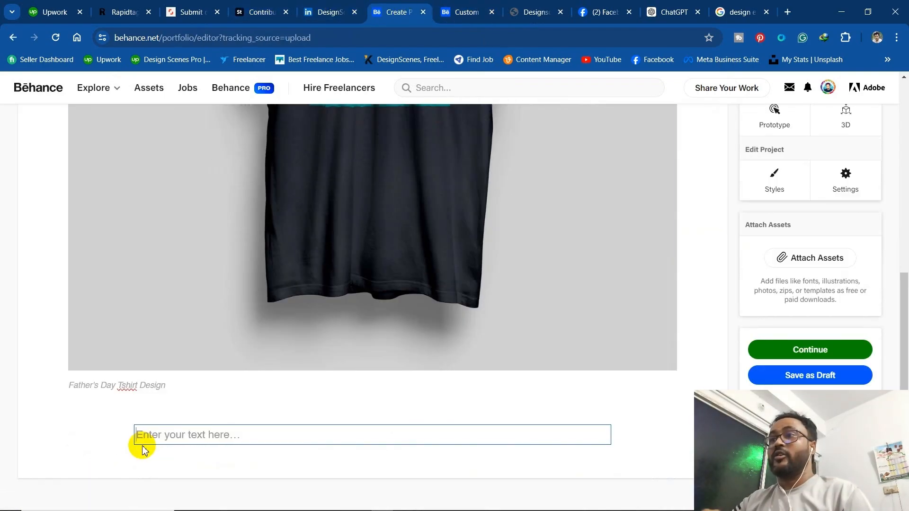
key(ctrl+v)
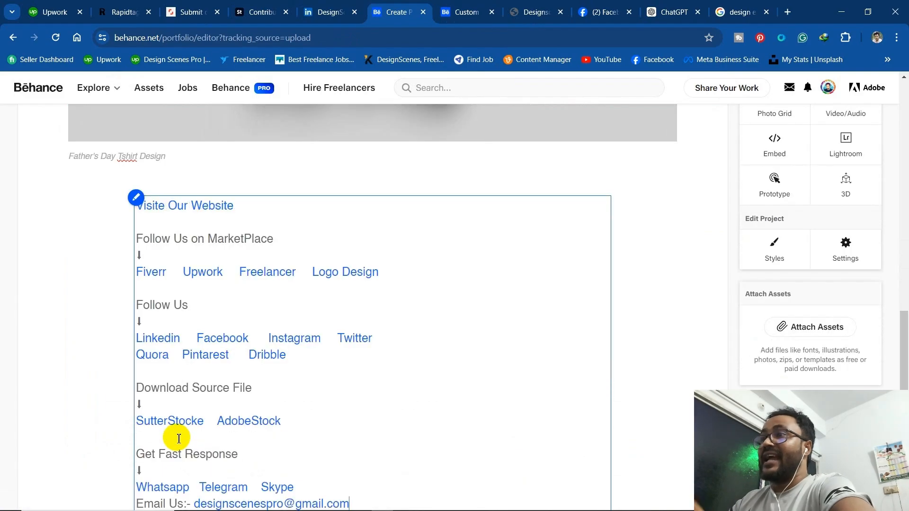
key(ctrl+a)
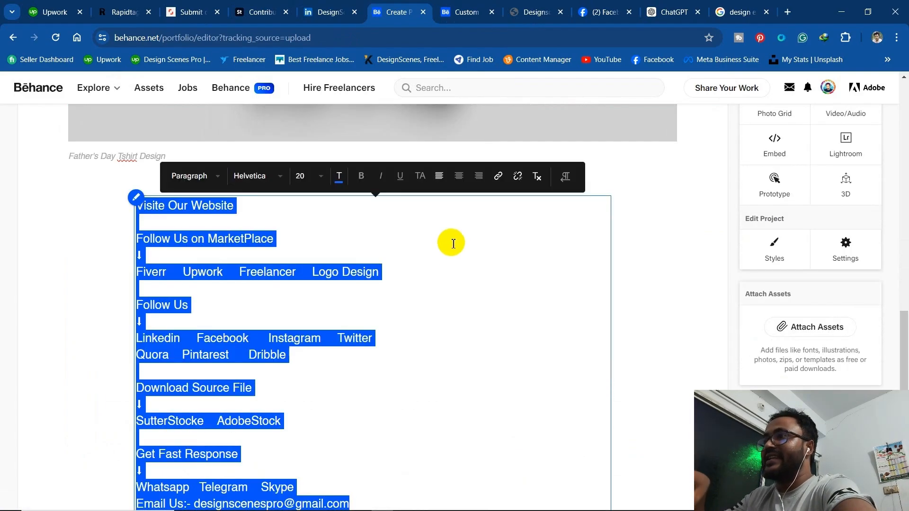
click(459, 176)
click(411, 359)
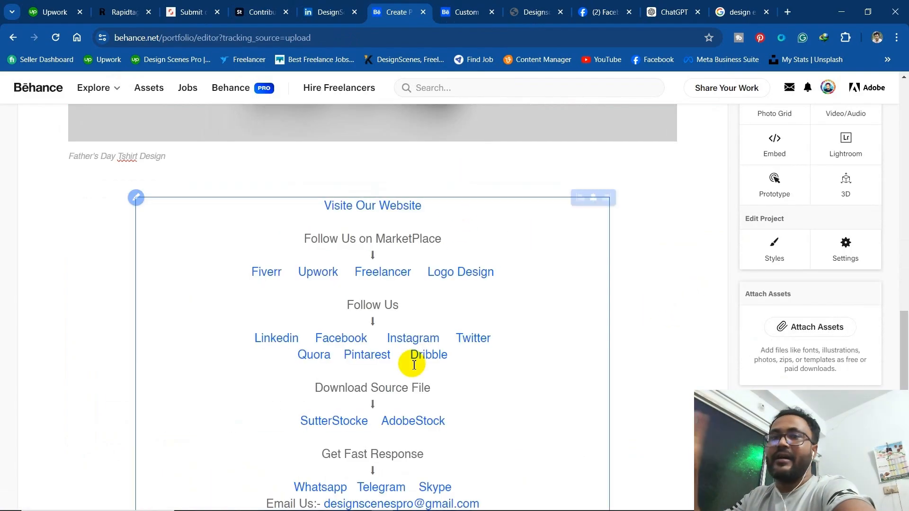
Look over the project layout from the T-shirt image down to the end of the links block
scroll(399, 369, down, 1)
scroll(395, 367, up, 6)
scroll(396, 369, down, 5)
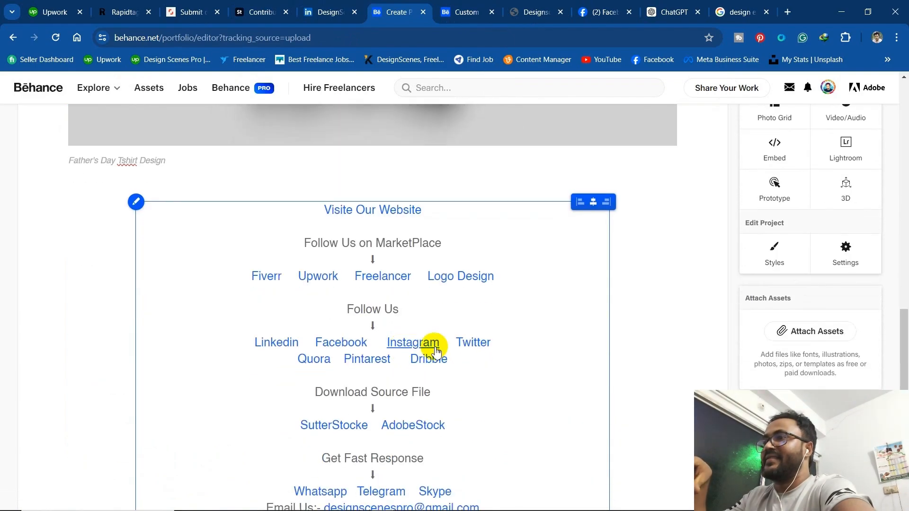
scroll(616, 370, down, 1)
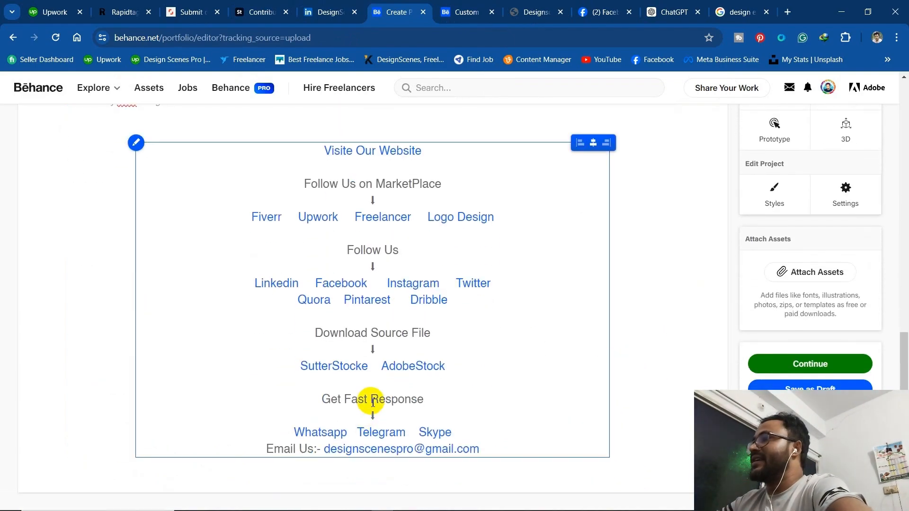
scroll(380, 331, up, 1)
scroll(379, 314, up, 6)
scroll(848, 381, down, 6)
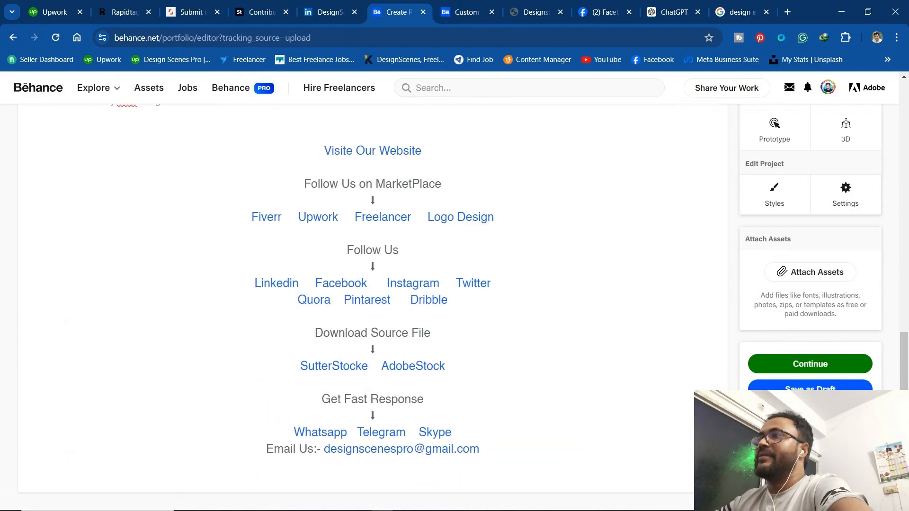
Continue to the project's publishing details and title it "Father's Day Tshirt Design | DesignScenesPro"
click(814, 372)
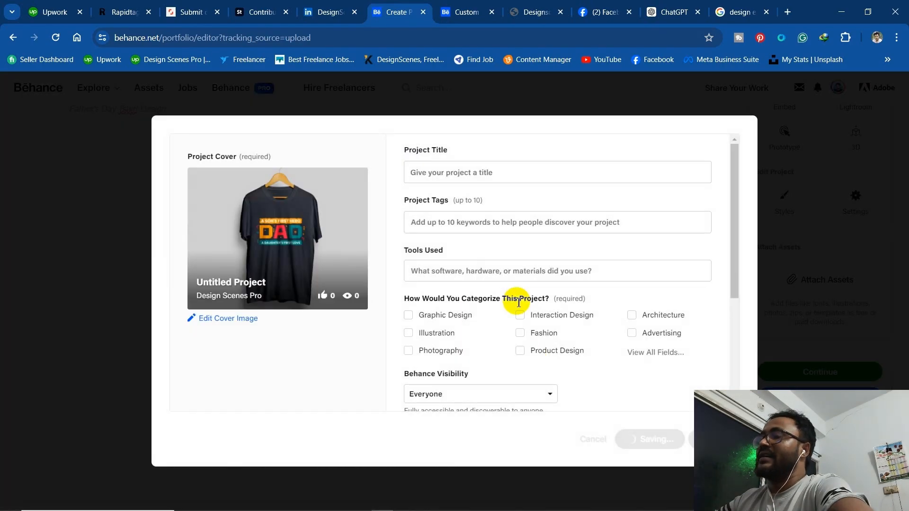
click(466, 171)
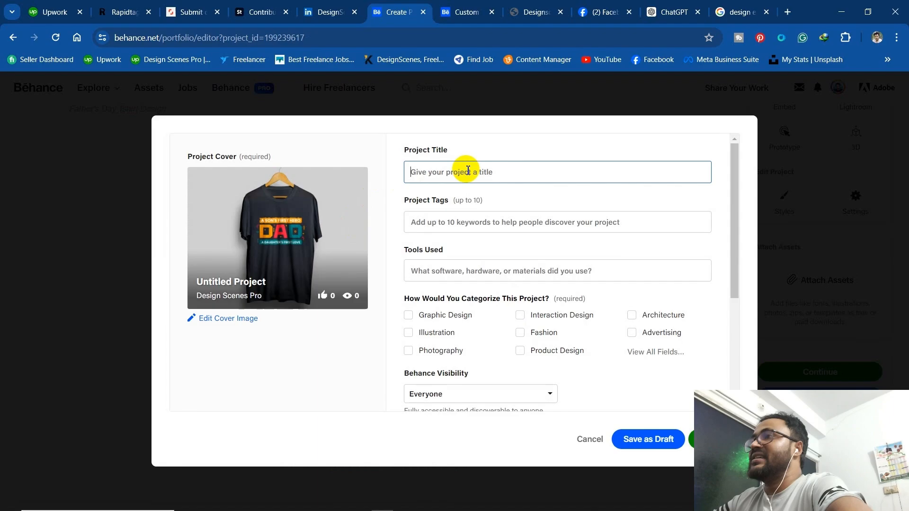
text(Fathe)
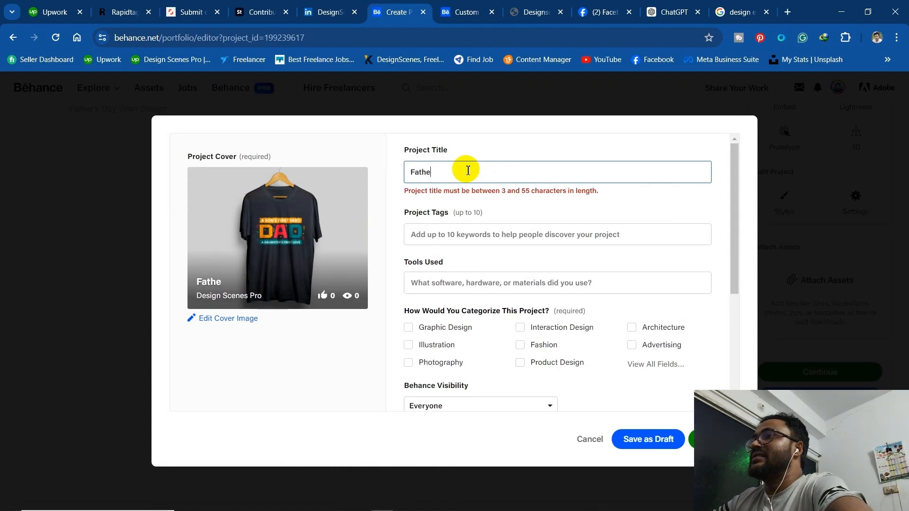
text(r's Day)
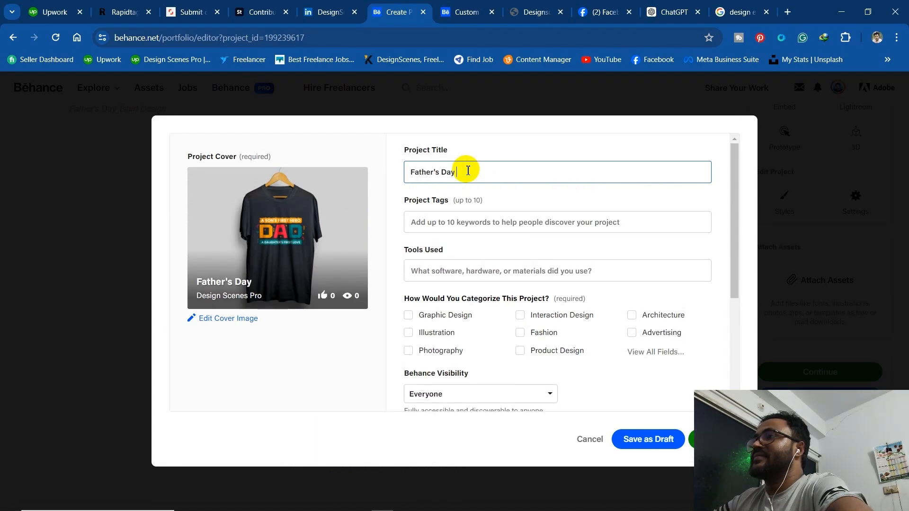
text( Tshirt Des)
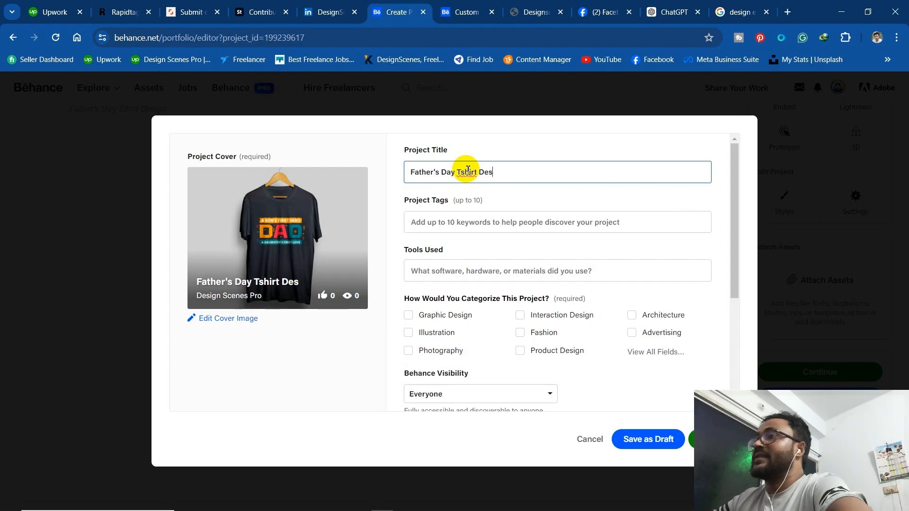
text(ign | DesignScenesPro)
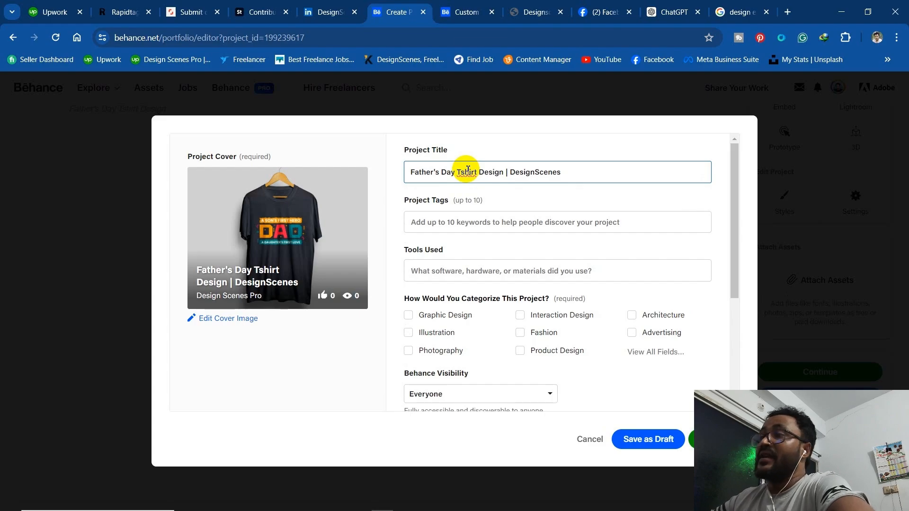
click(432, 223)
right_click(444, 221)
click(345, 359)
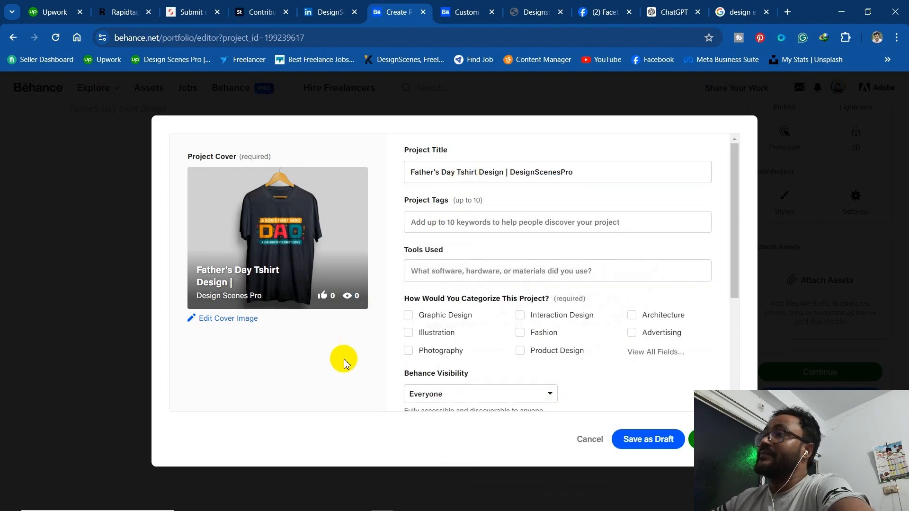
scroll(345, 365, down, 2)
scroll(344, 365, up, 2)
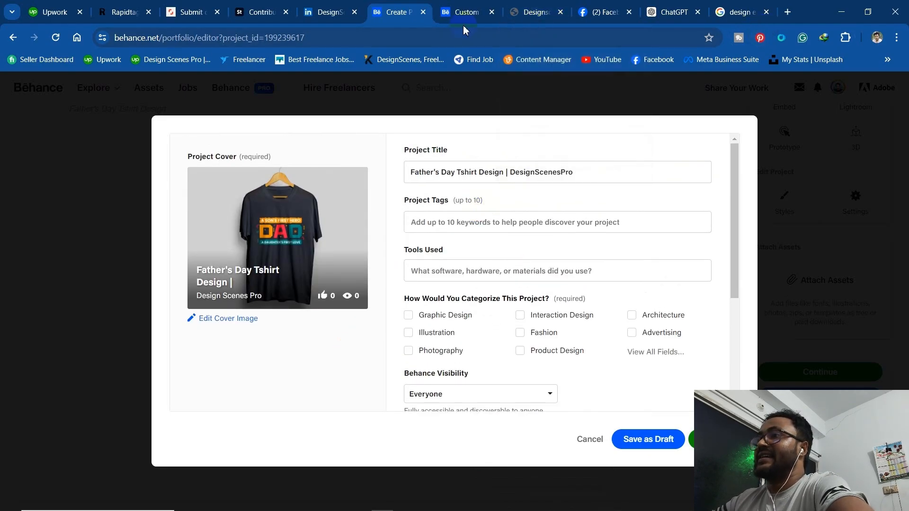
Switch to Rapidtags, generate tags for "trending tshirt Design Tags" and copy the resulting list
click(122, 6)
click(329, 180)
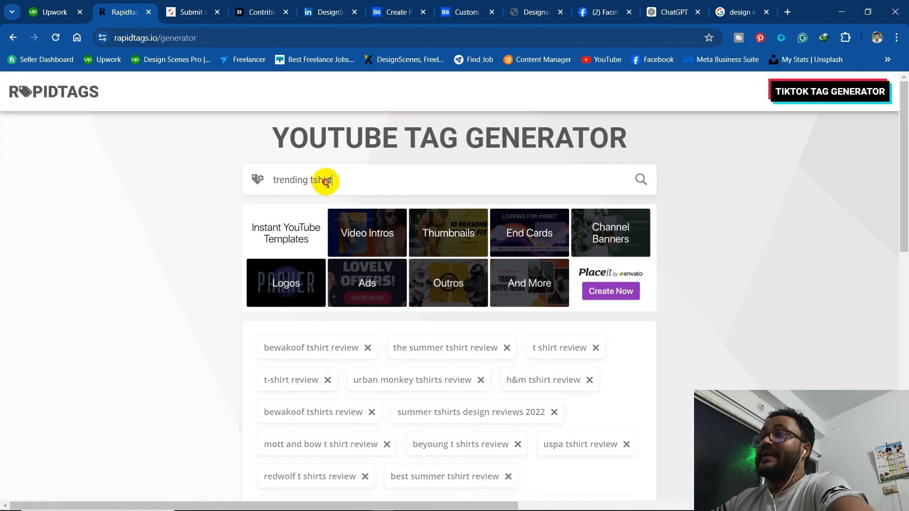
drag(327, 183, 256, 187)
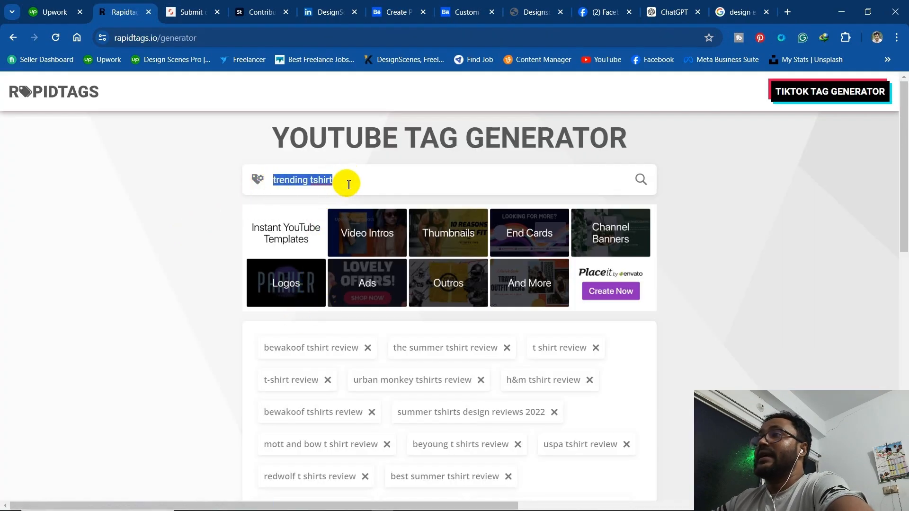
click(364, 186)
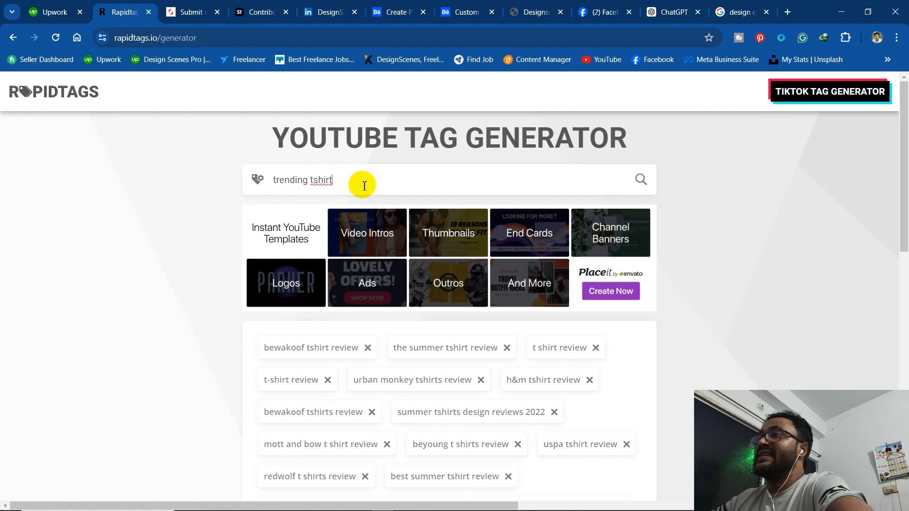
text(Design T)
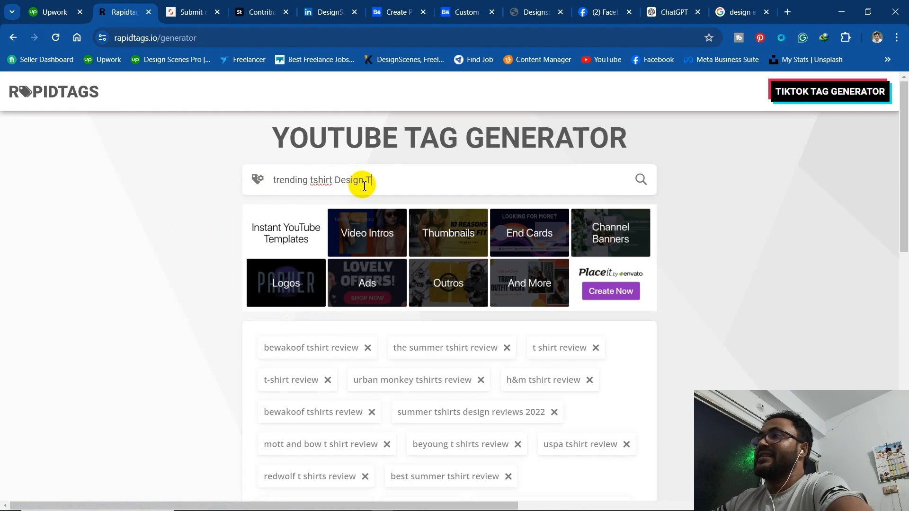
text(a)
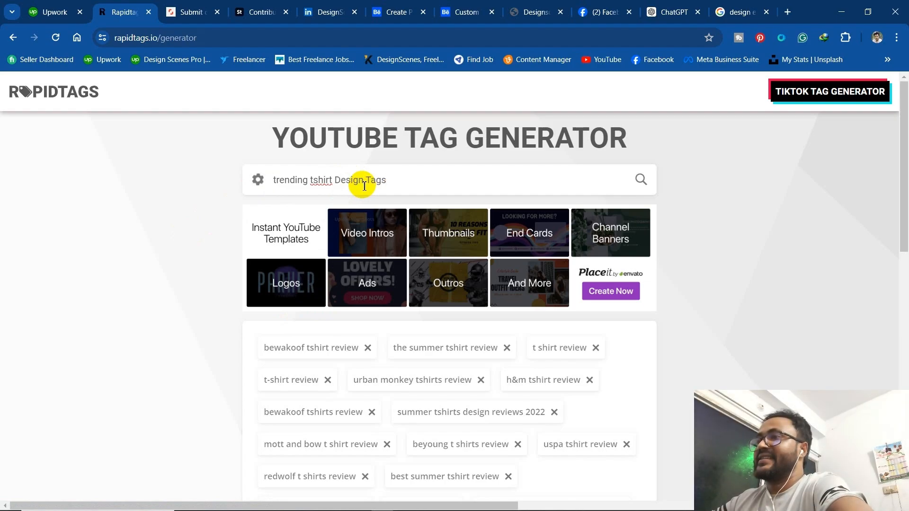
text(gs)
key(Return)
scroll(332, 397, down, 4)
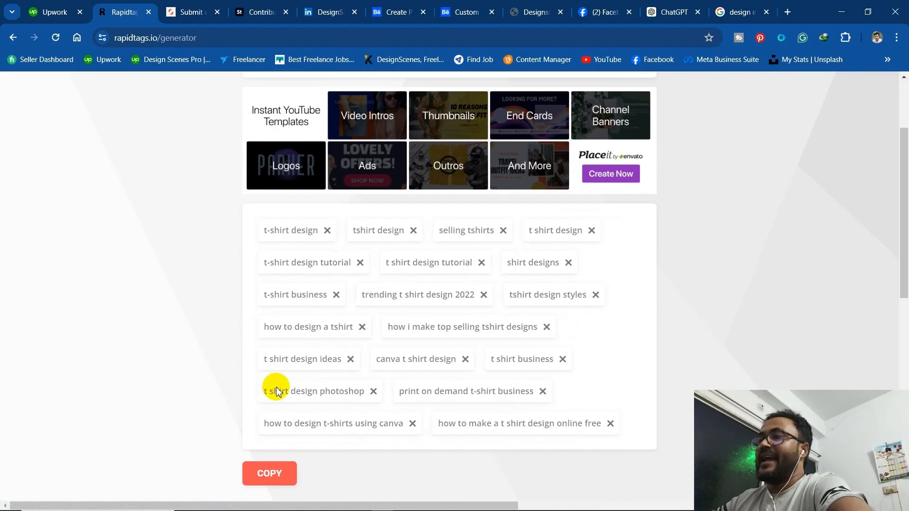
click(274, 412)
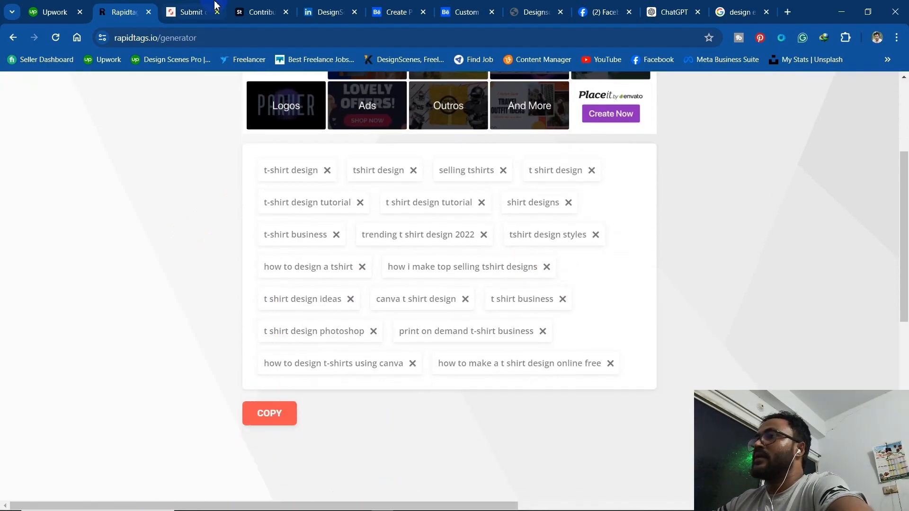
Return to the new Behance project and paste the copied Rapidtags list as its project tags, filling the allowed 10
click(337, 5)
click(391, 9)
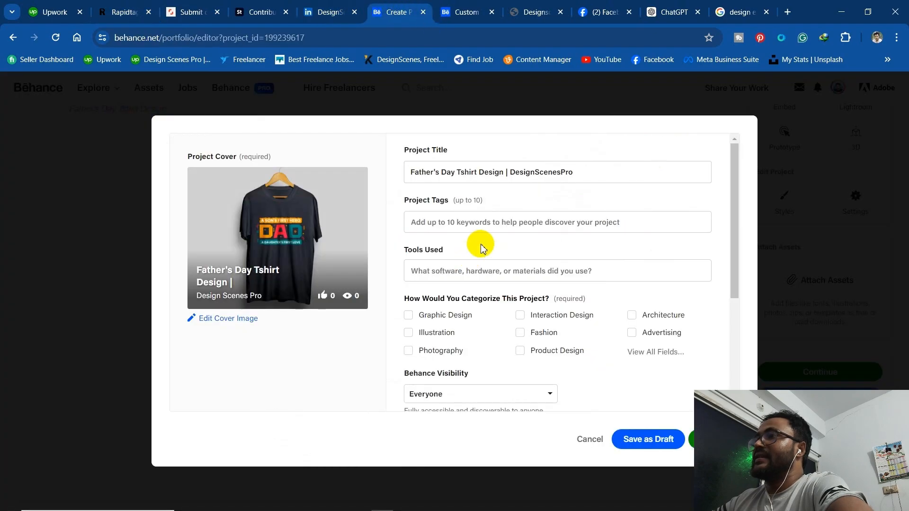
click(442, 221)
right_click(443, 228)
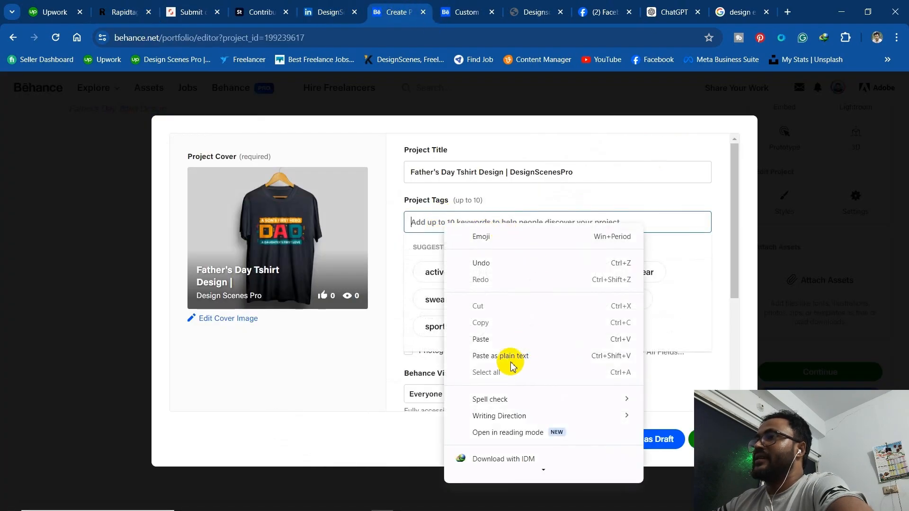
click(481, 339)
key(Return)
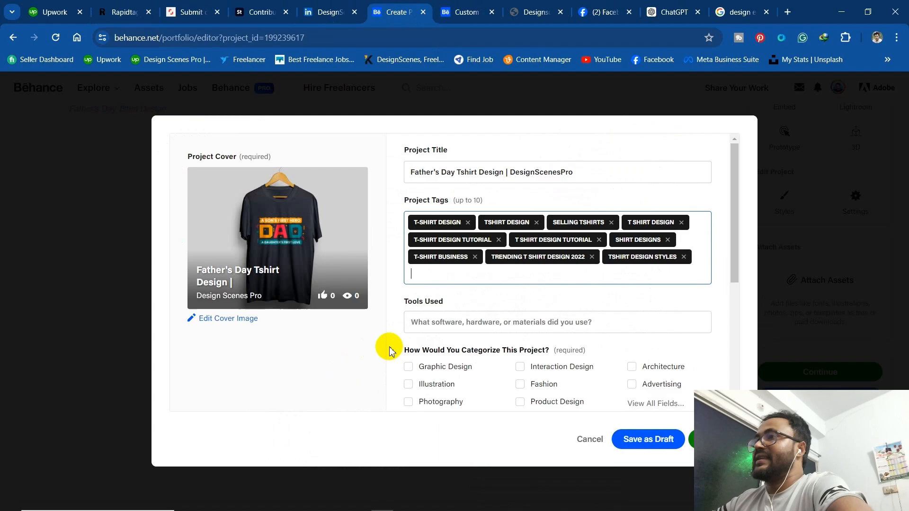
click(320, 359)
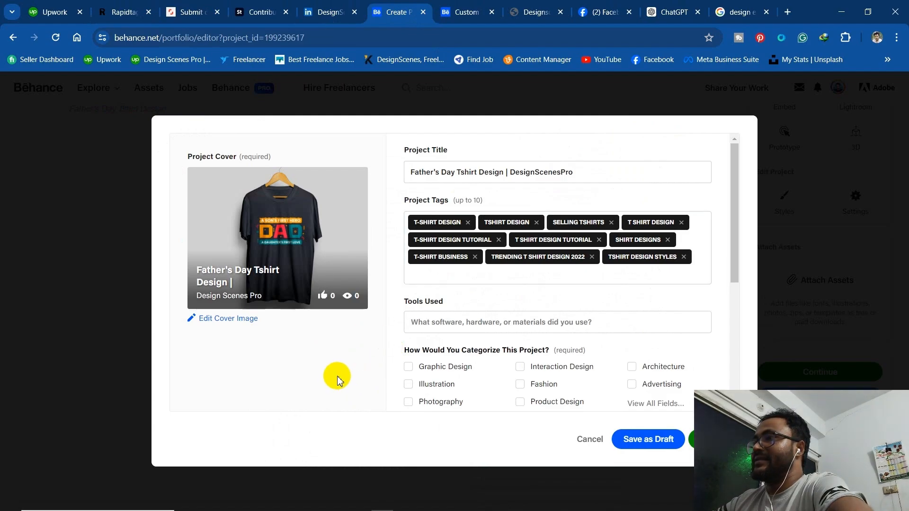
Categorize the project under Graphic Design, Fashion and the T-Shirt Design creative field, and try to publish it
click(436, 370)
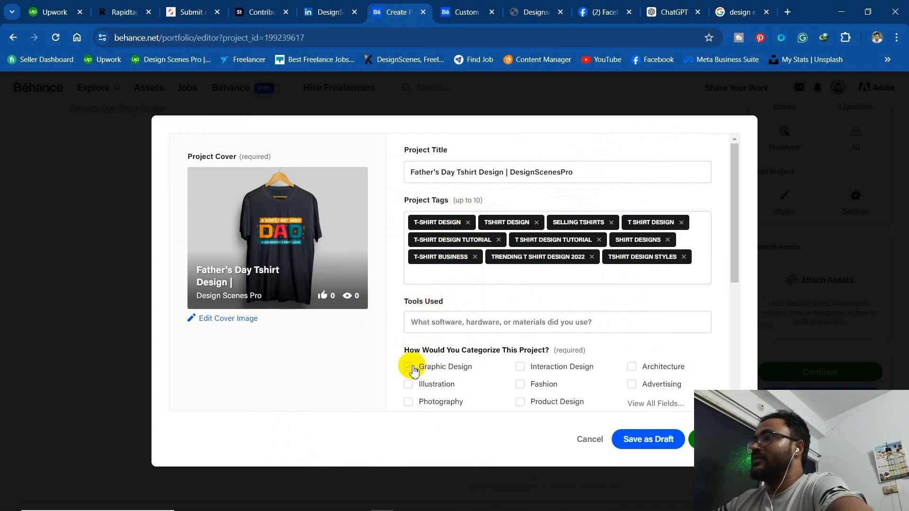
click(523, 384)
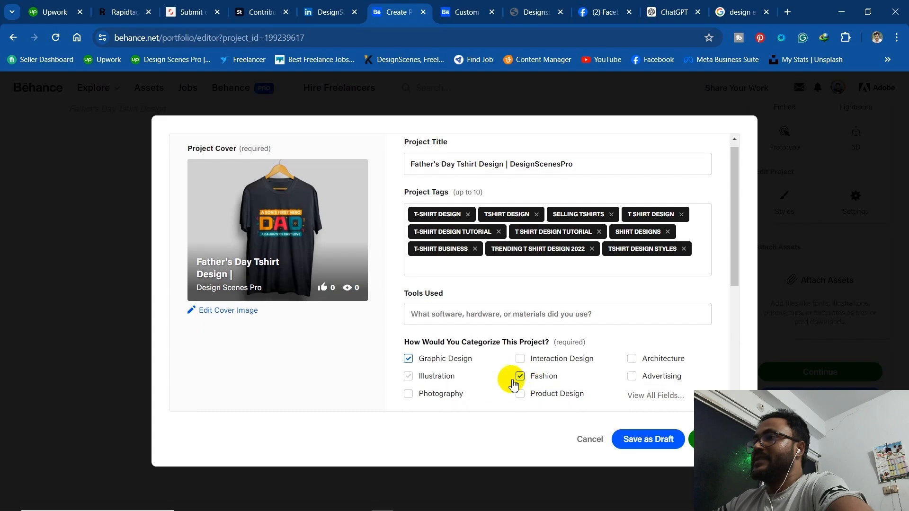
scroll(544, 370, down, 3)
click(656, 285)
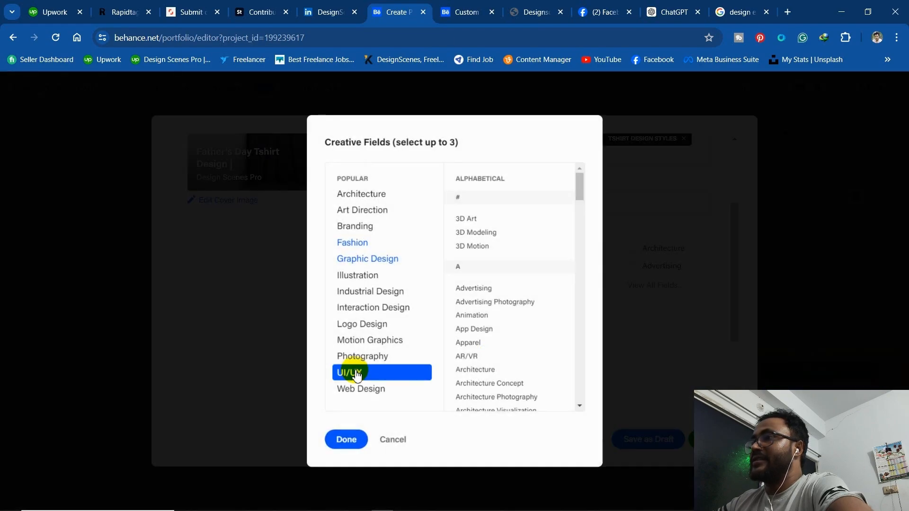
scroll(470, 318, down, 15)
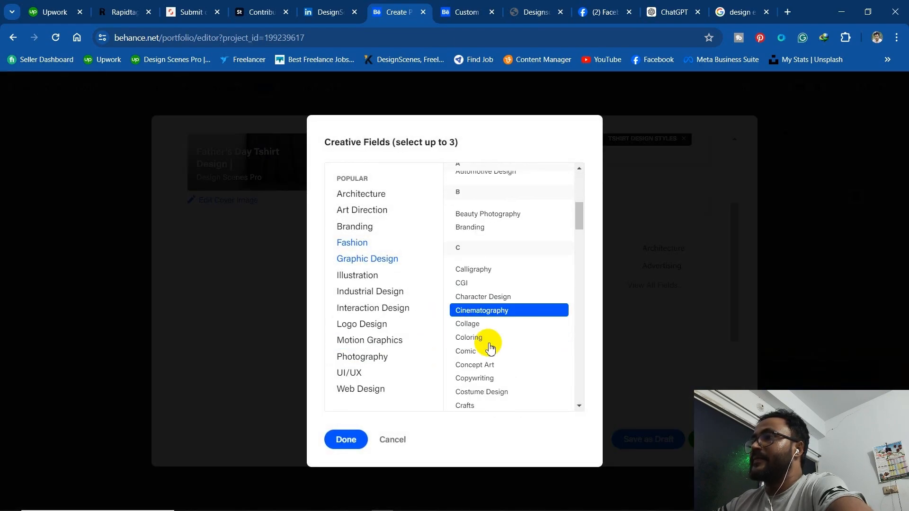
scroll(477, 355, down, 5)
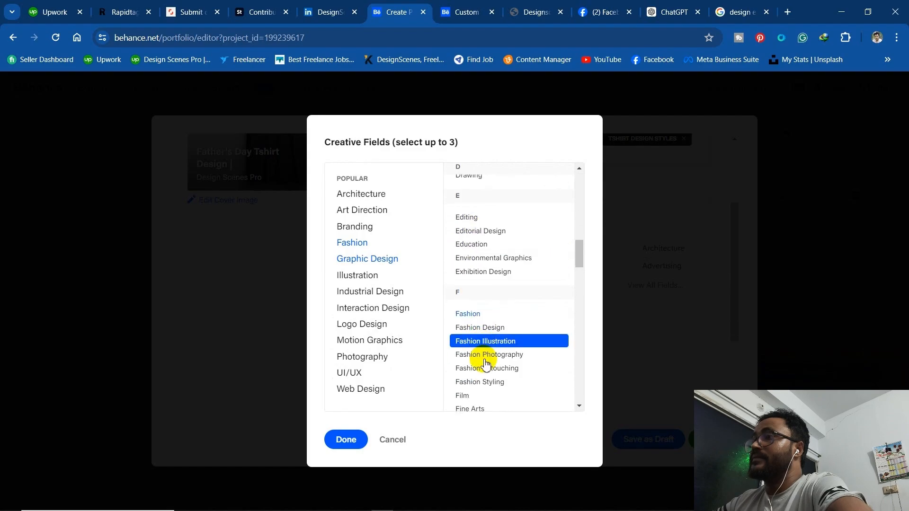
scroll(496, 389, down, 8)
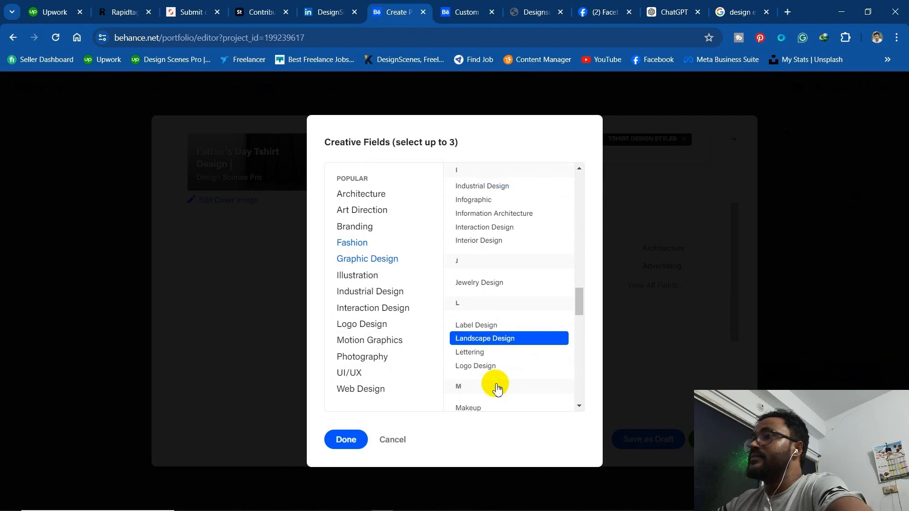
scroll(496, 353, down, 12)
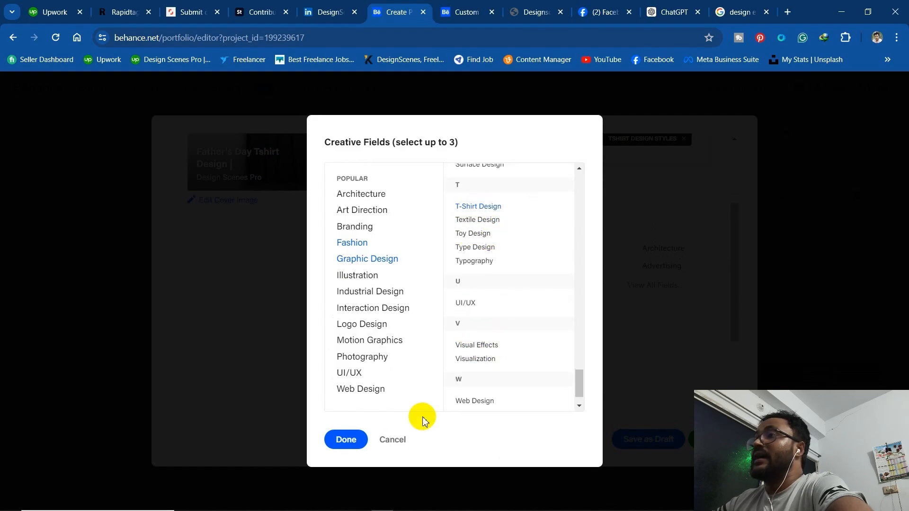
click(347, 440)
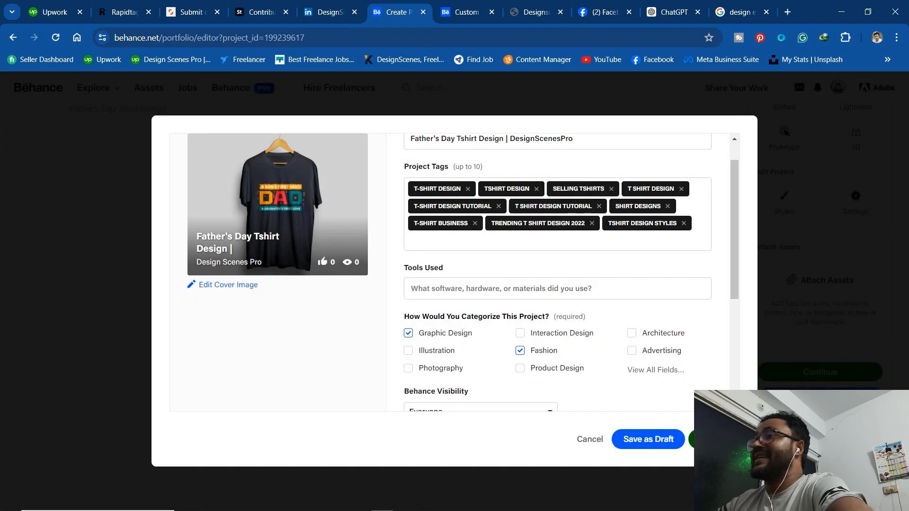
click(714, 439)
Replace the project tags "Trending T Shirt Design 2022" and "T Shirt Design Tutorial" with "tshirt design ideas" and "tshirts"
scroll(488, 254, up, 1)
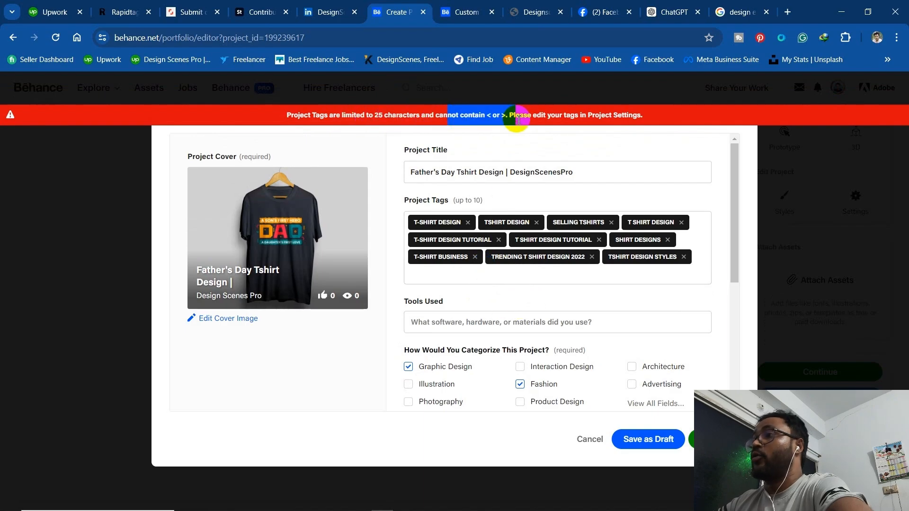
click(593, 257)
click(599, 240)
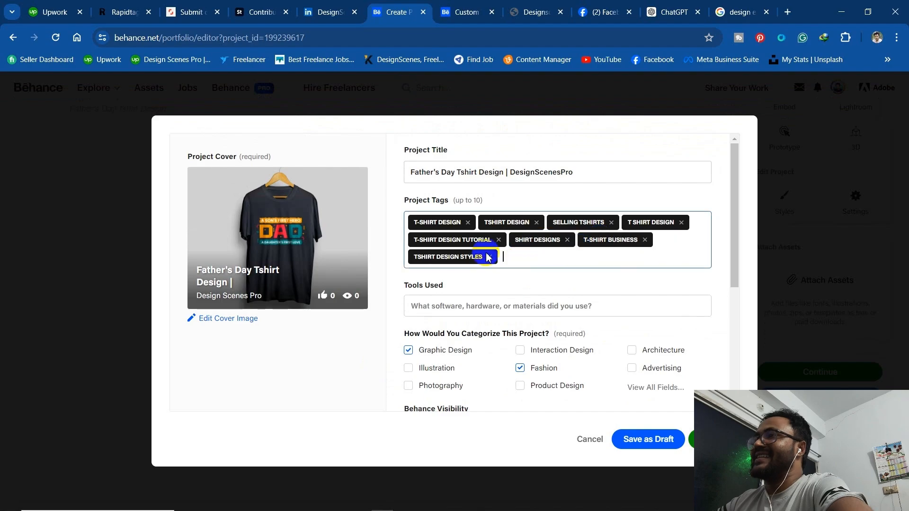
click(527, 263)
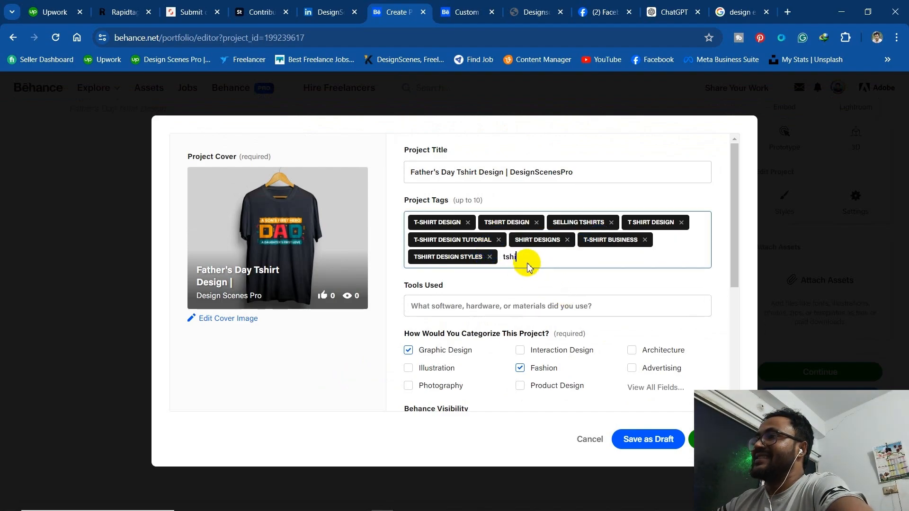
text(tshirt design)
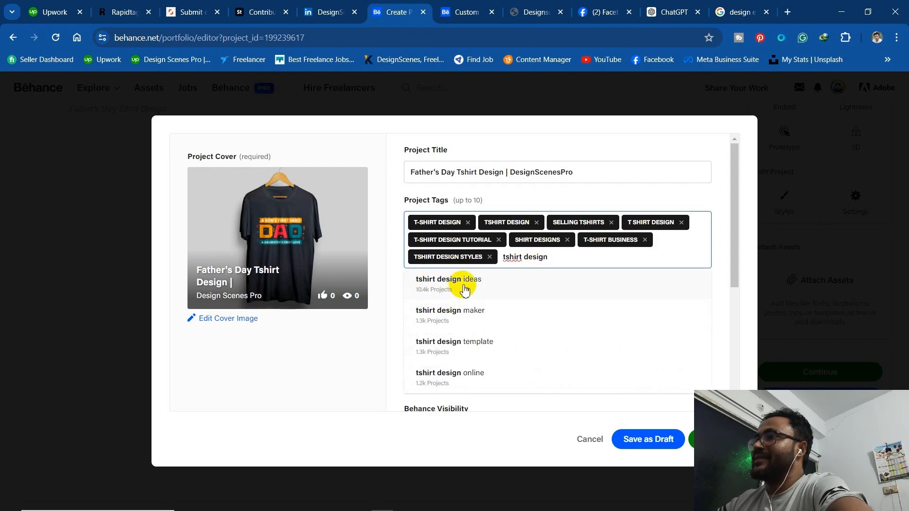
click(464, 290)
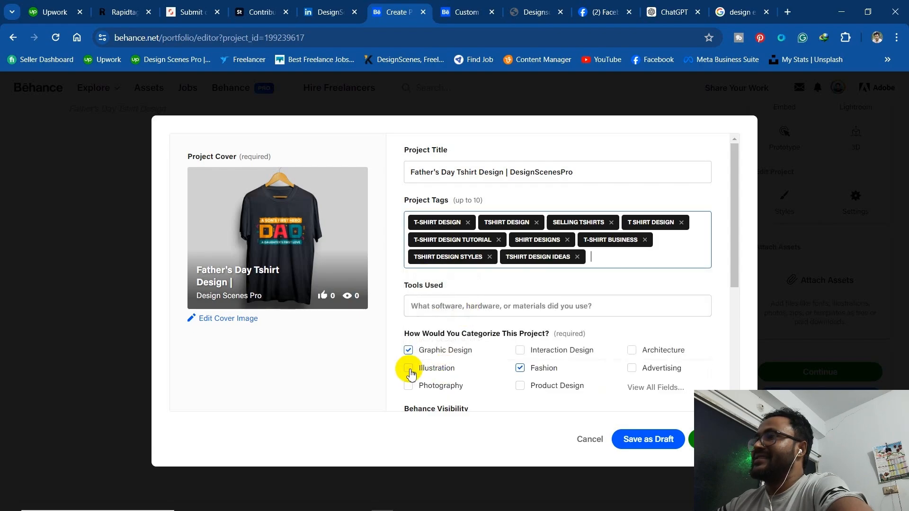
click(593, 261)
click(493, 309)
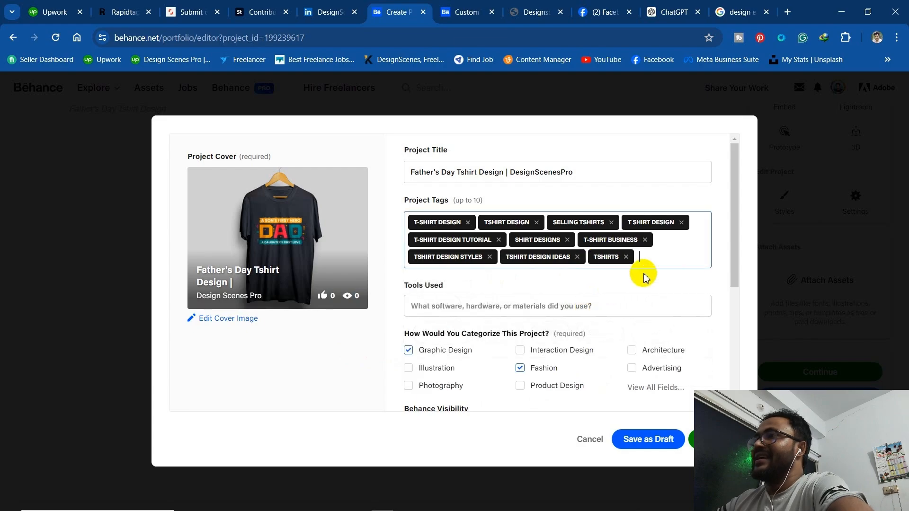
Add Adobe Illustrator as the tool used and publish the project
click(449, 307)
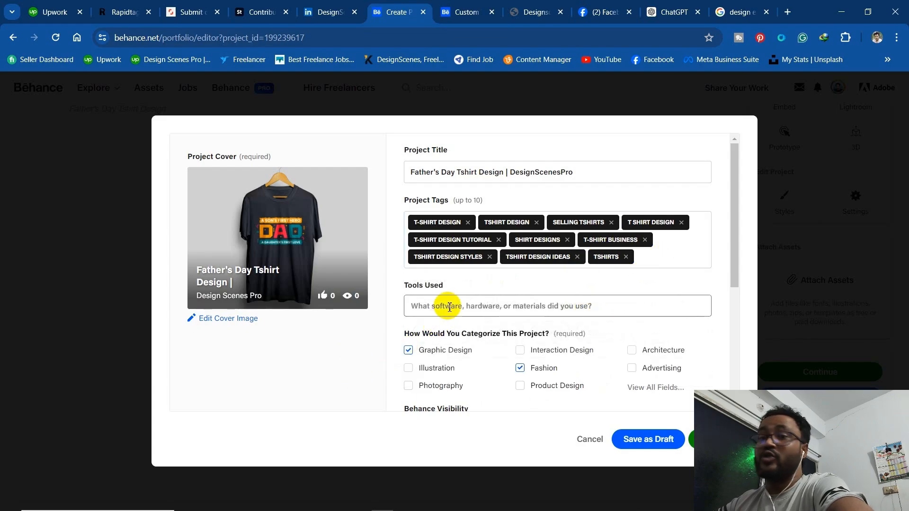
text(a)
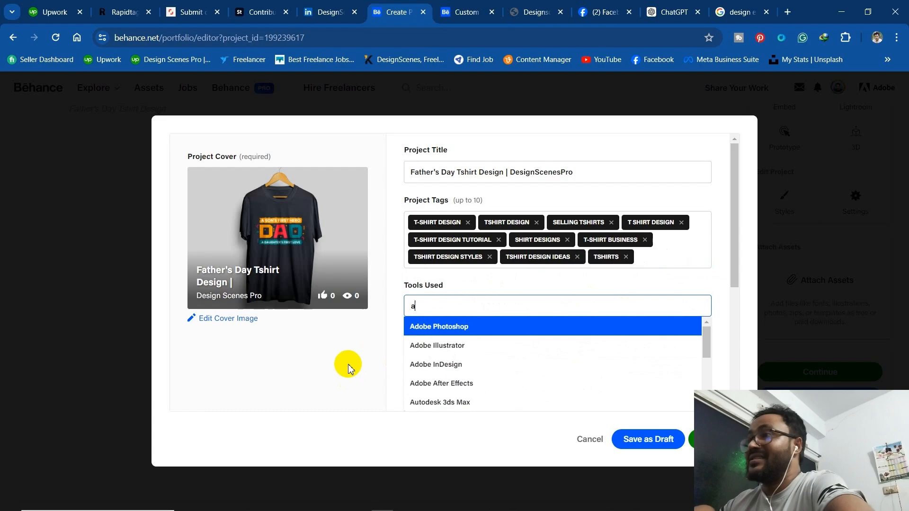
drag(441, 307, 382, 305)
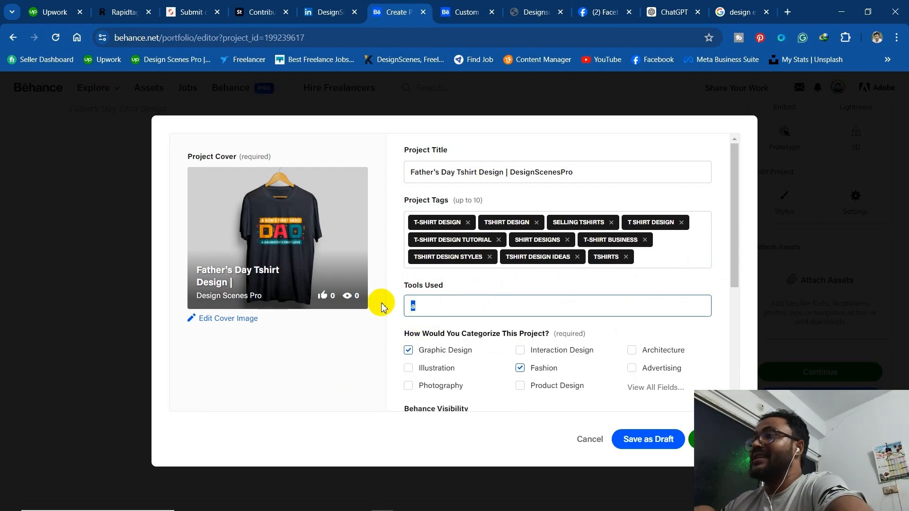
text(d)
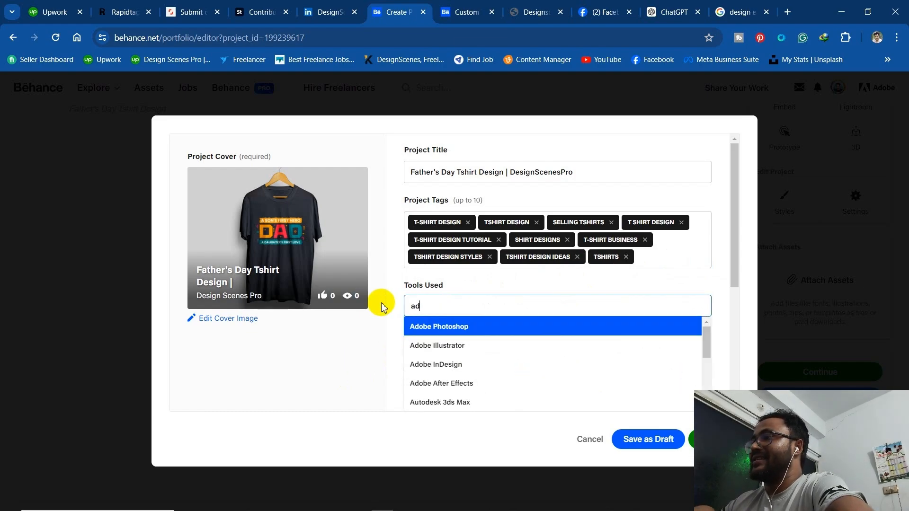
click(442, 347)
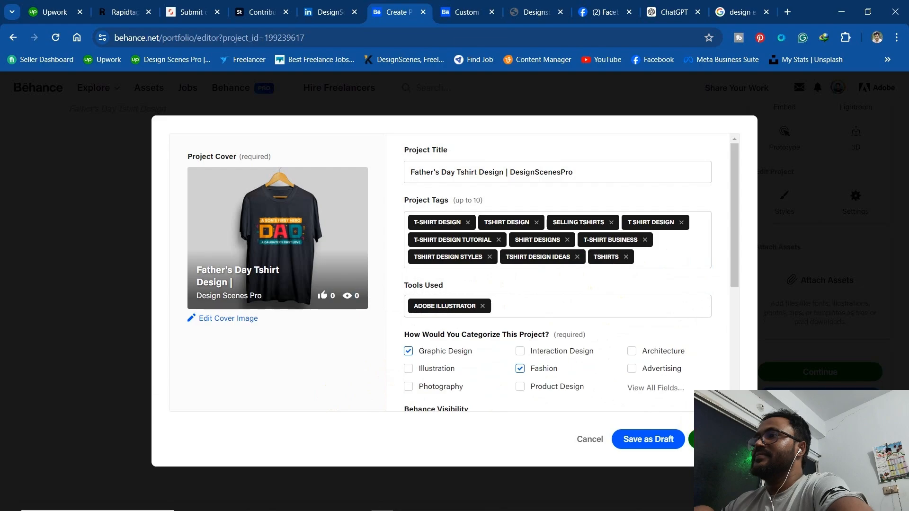
click(695, 440)
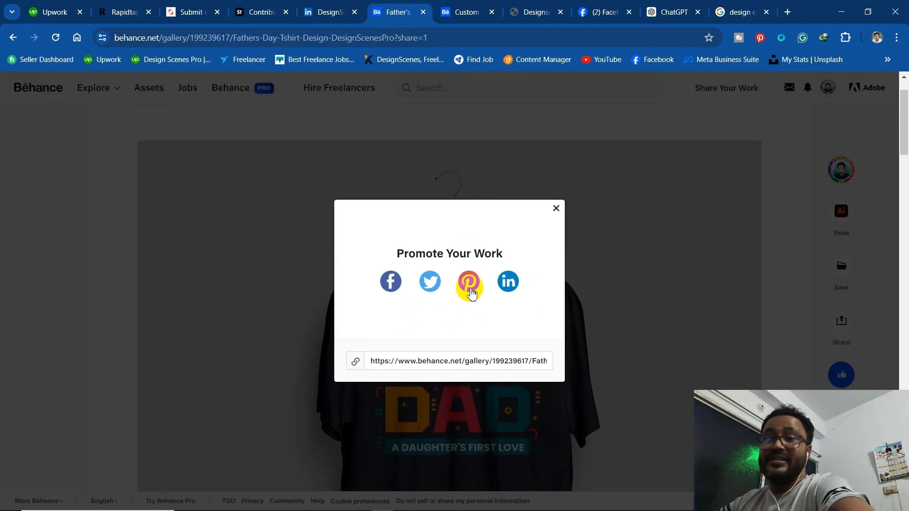
Share the published project to Pinterest, saving the pin to a new board named "T-Shirt Design"
click(470, 290)
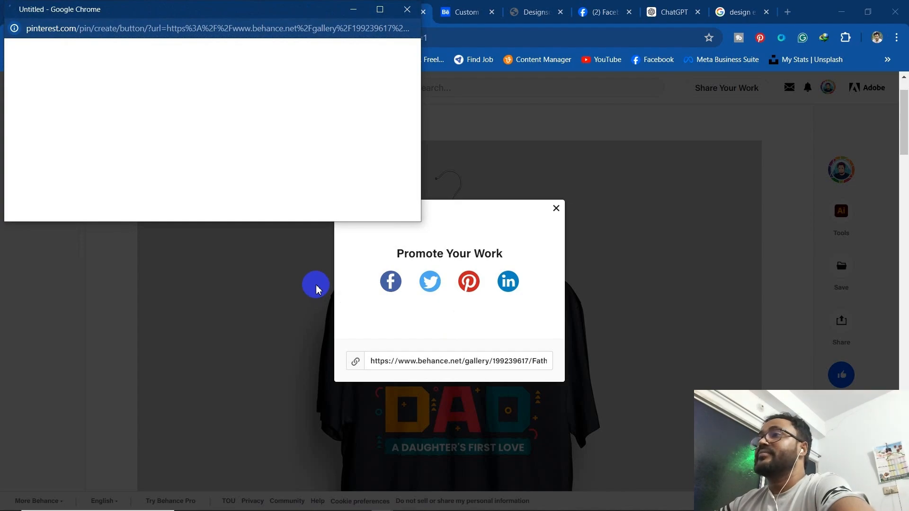
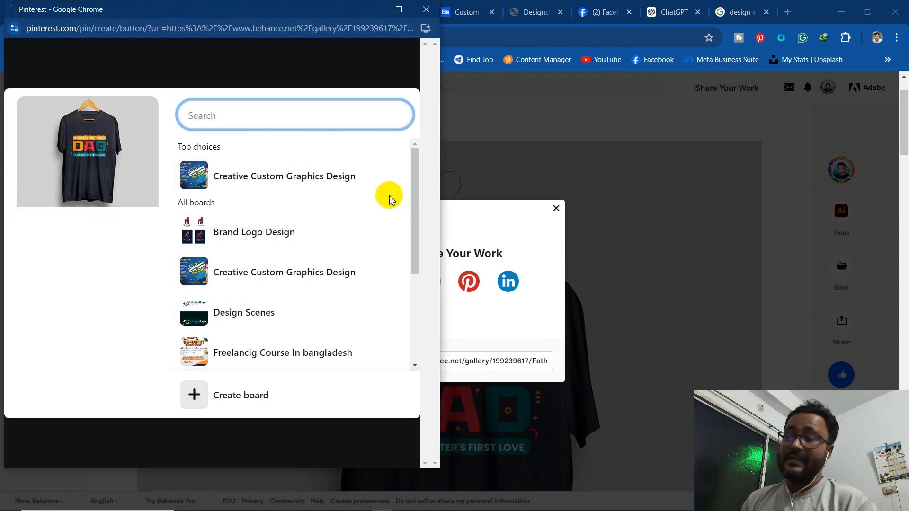
scroll(284, 284, down, 3)
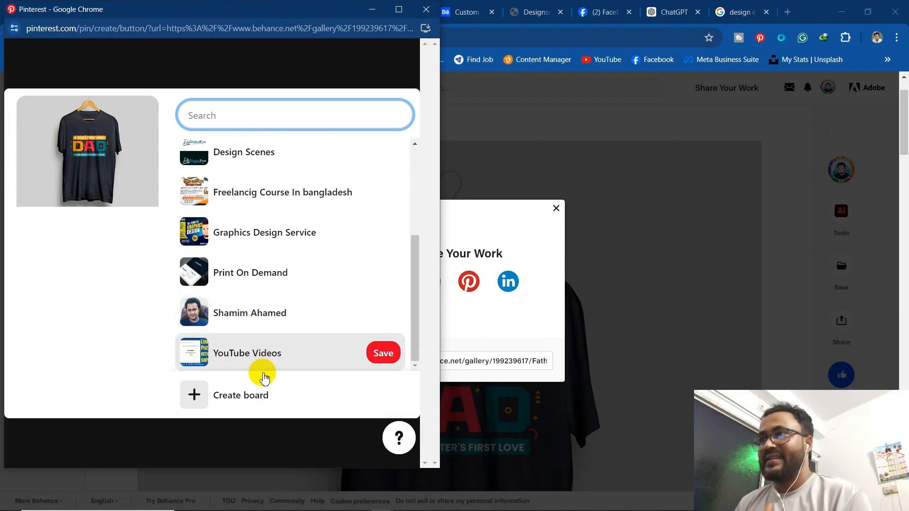
mouse_move(263, 287)
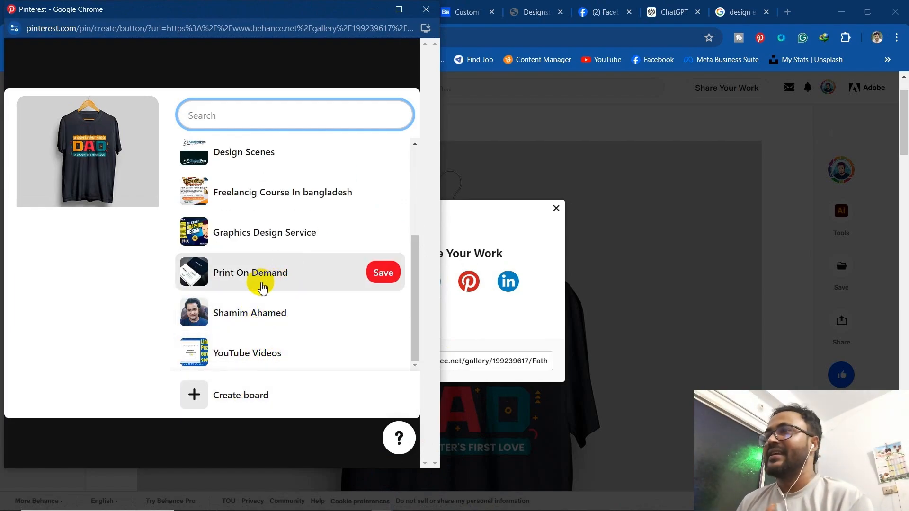
click(255, 395)
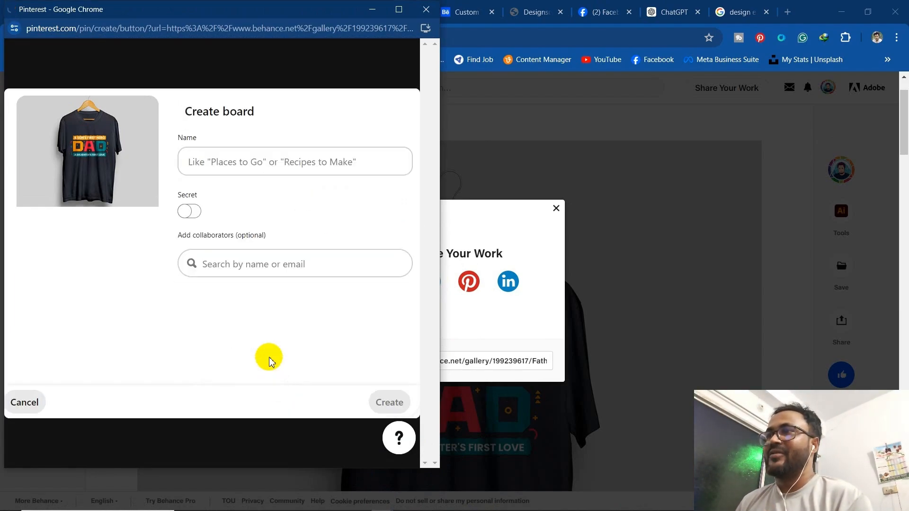
click(238, 165)
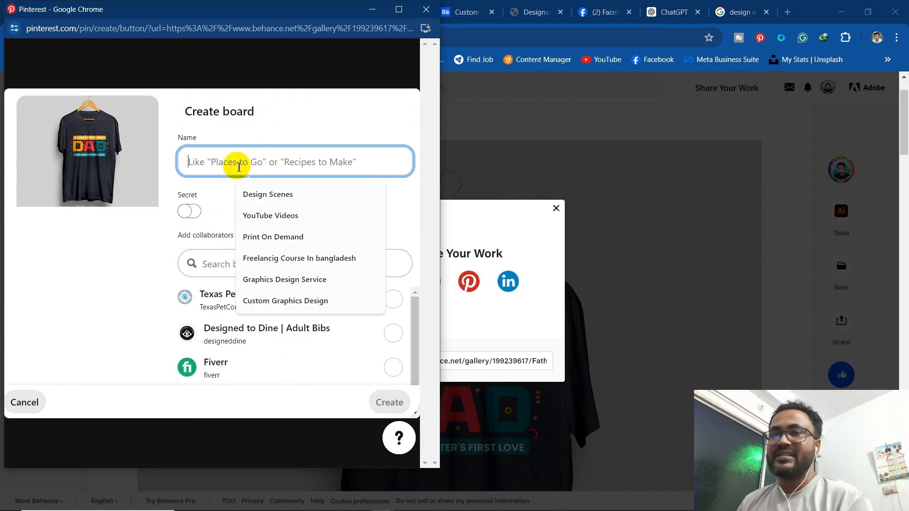
text(Ts)
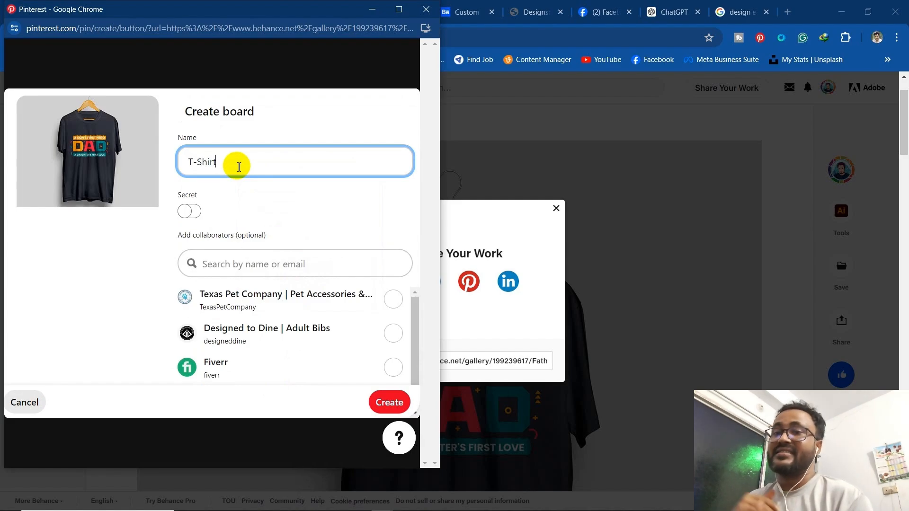
text(-Shirt)
text(Design)
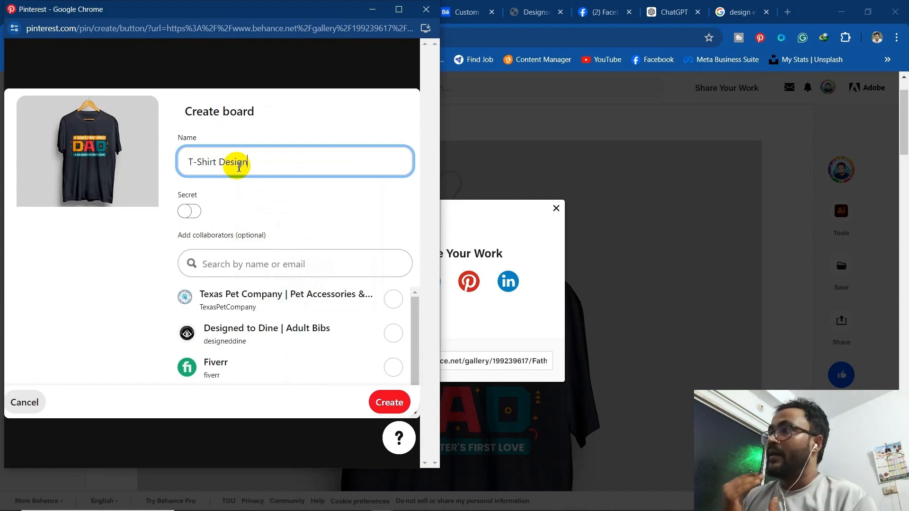
click(129, 275)
scroll(240, 299, down, 1)
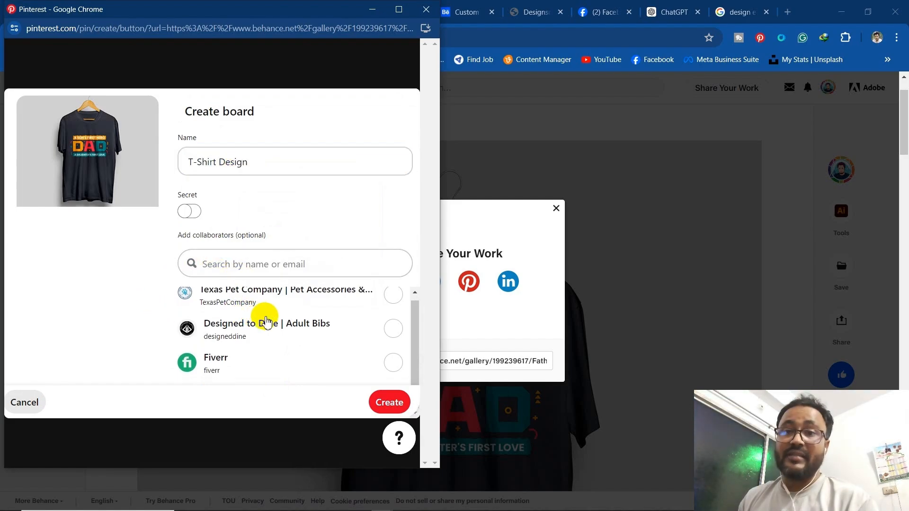
click(397, 402)
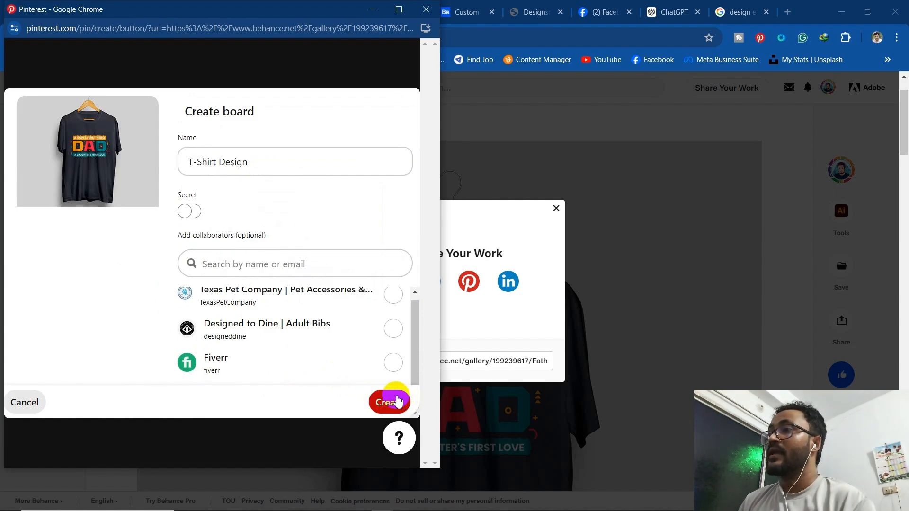
click(397, 401)
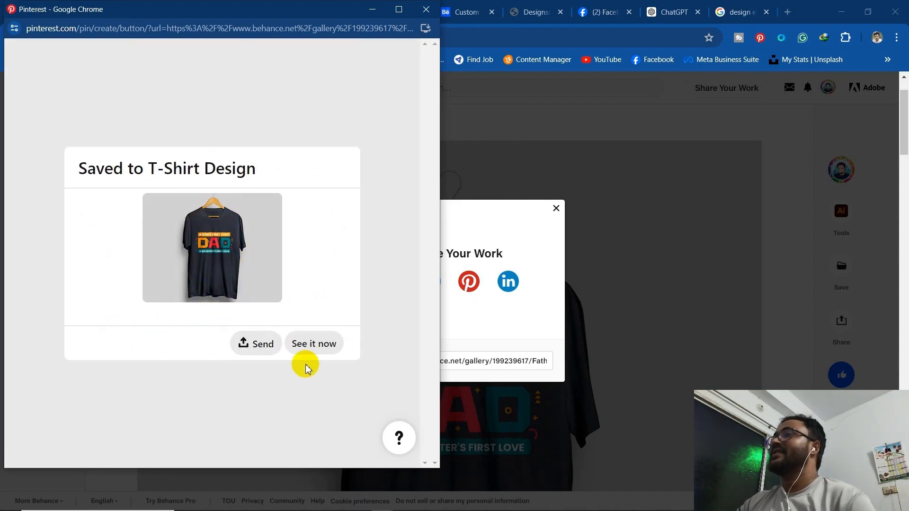
Open the new pin on Pinterest, save it to the T-Shirt Design board again and look over the related pins
click(312, 348)
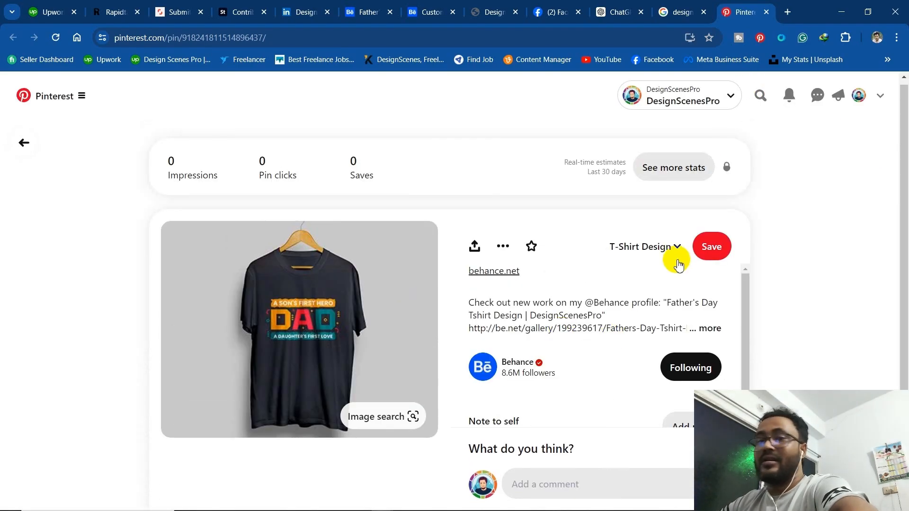
click(709, 247)
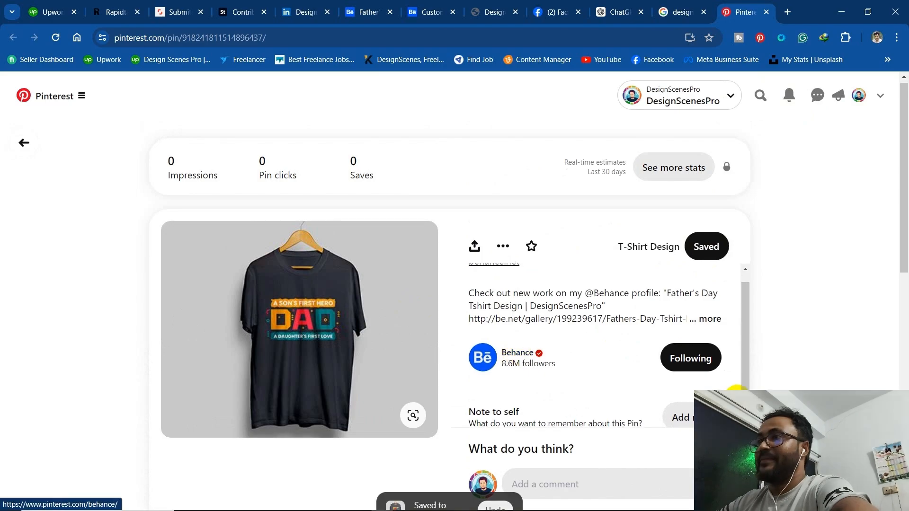
scroll(653, 385, down, 6)
scroll(579, 393, up, 5)
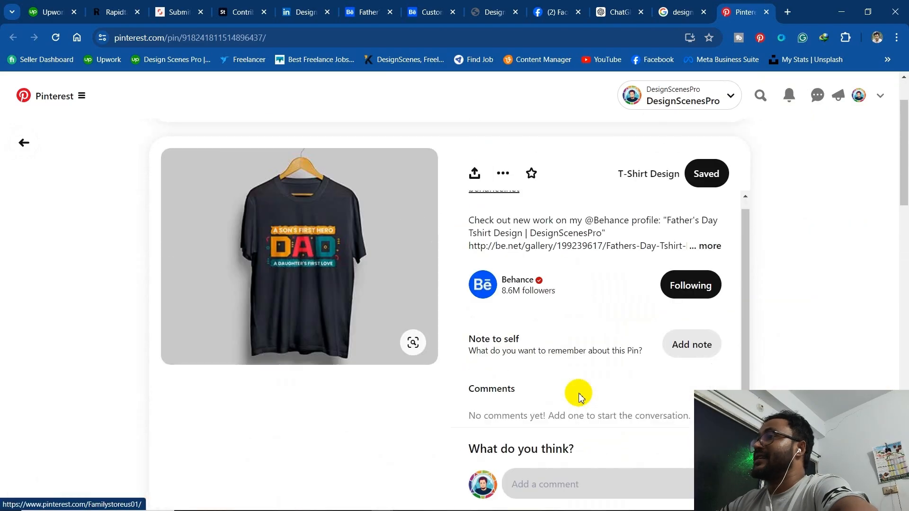
scroll(481, 374, down, 10)
scroll(489, 427, up, 3)
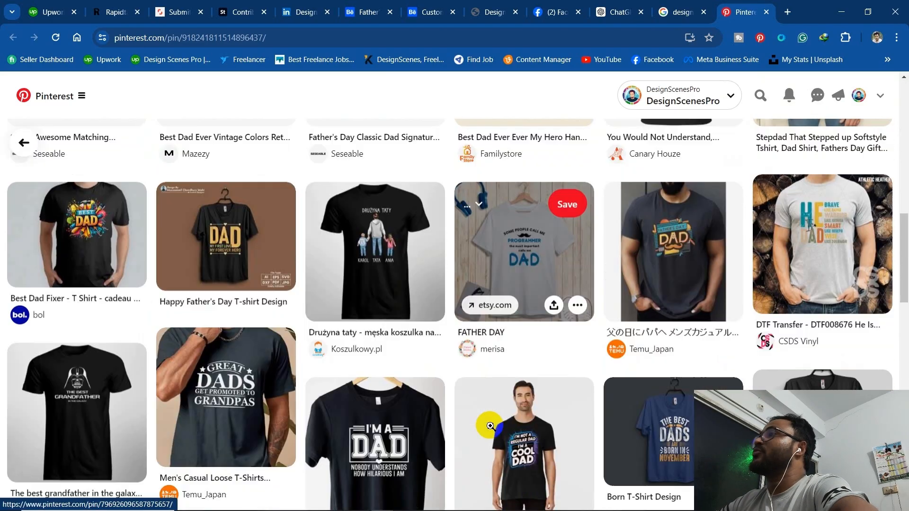
Close the Pinterest pin page, return to the published Father's Day project on Behance and start sharing it to LinkedIn
scroll(491, 426, up, 10)
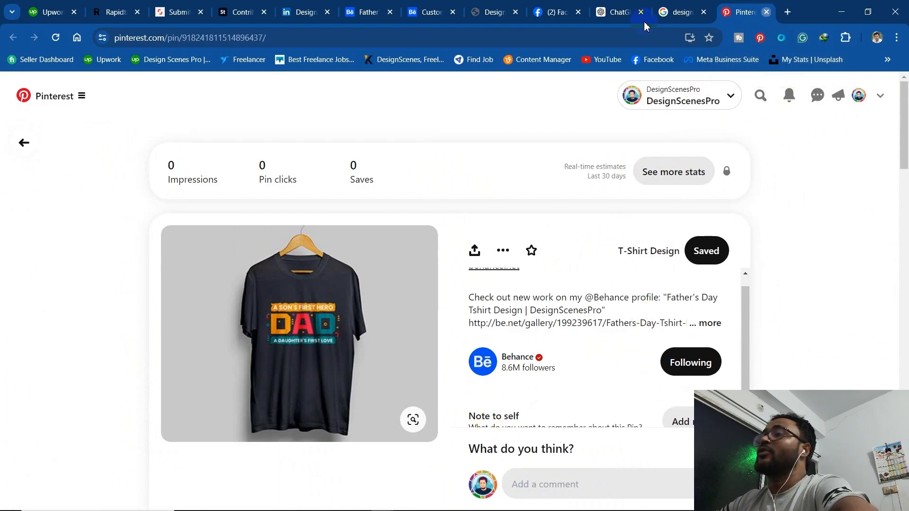
click(766, 12)
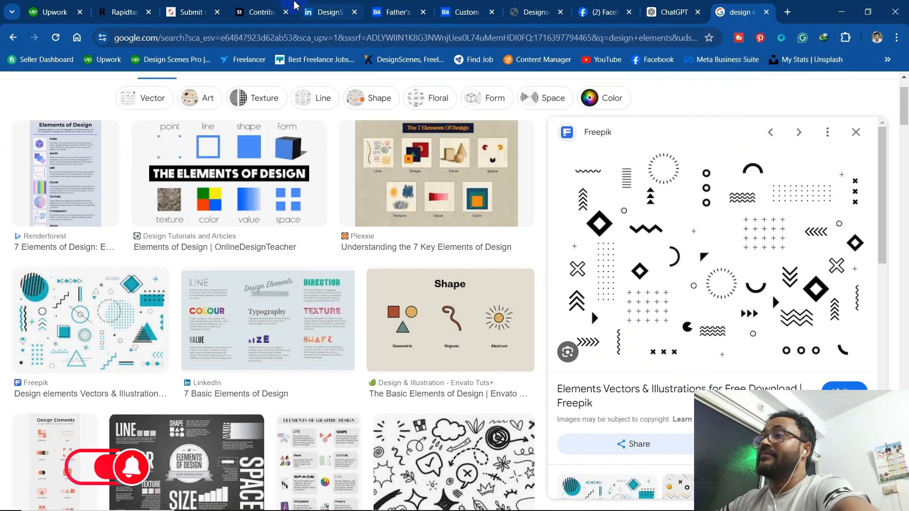
click(403, 10)
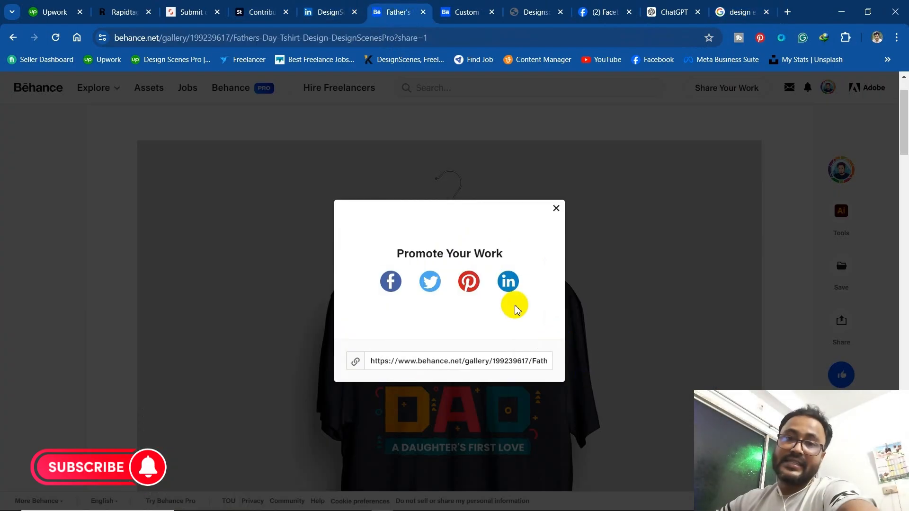
click(508, 282)
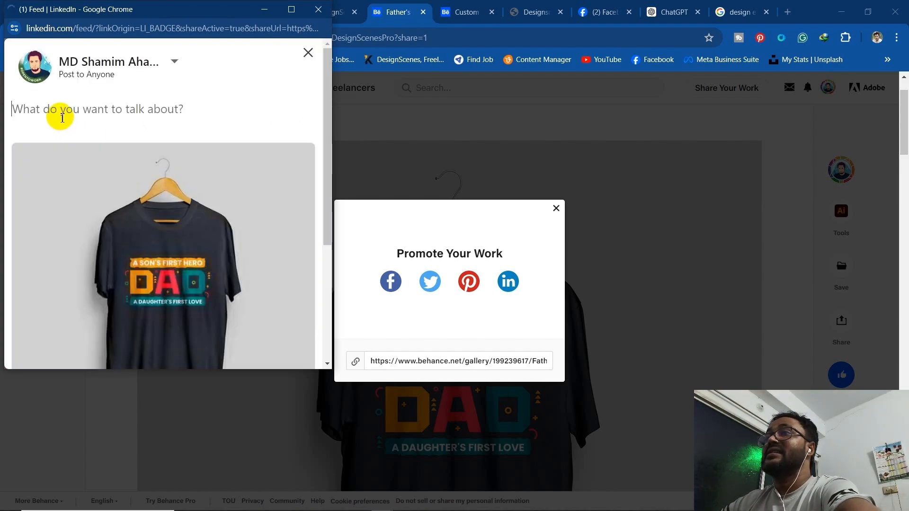
Write the LinkedIn post text "Father's Day Special Custom T-Shirt Design Ideas."
text(Father's)
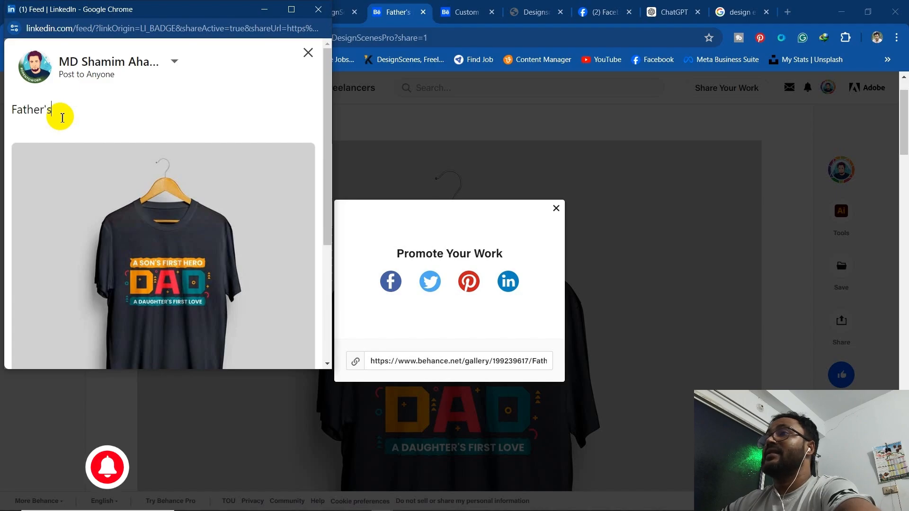
text( Day Sp)
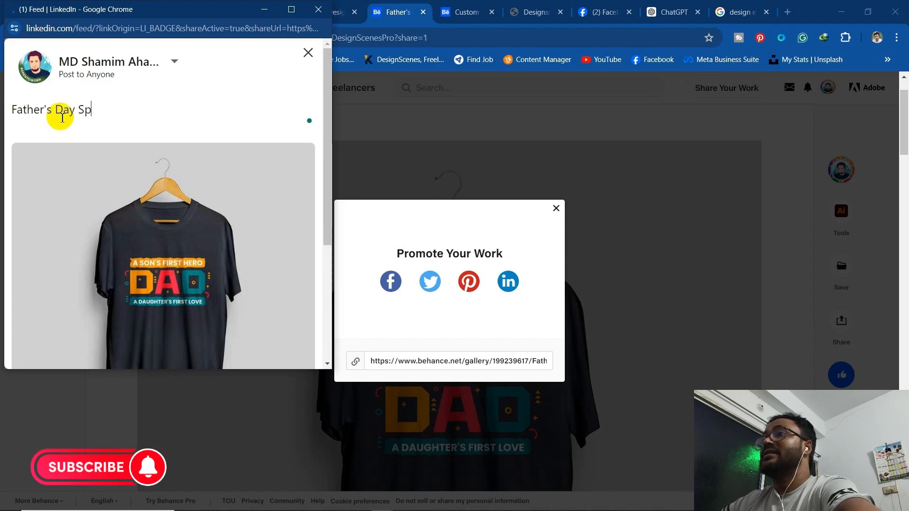
text(ecial Ts)
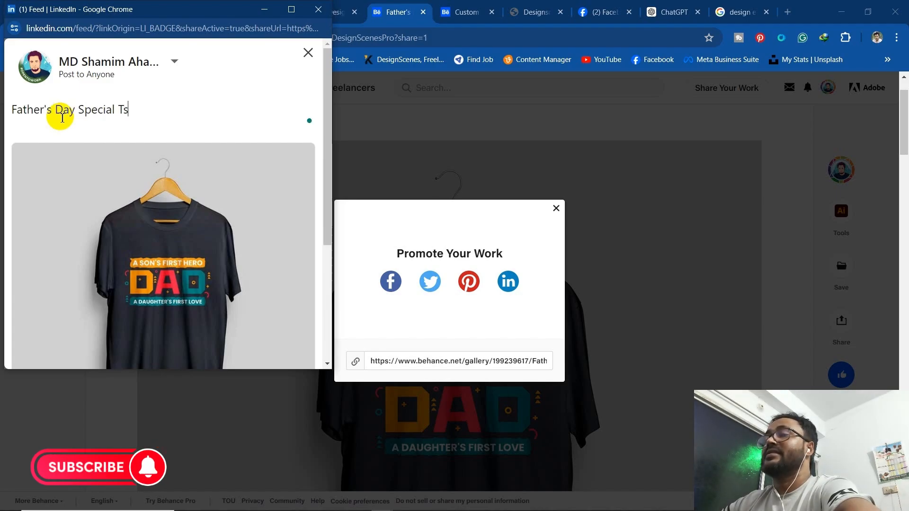
text(Custom)
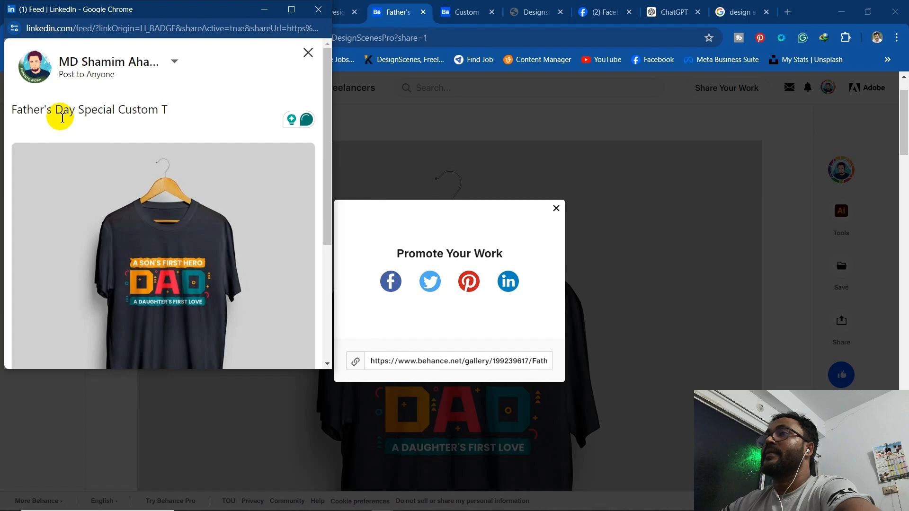
text(-Shirt)
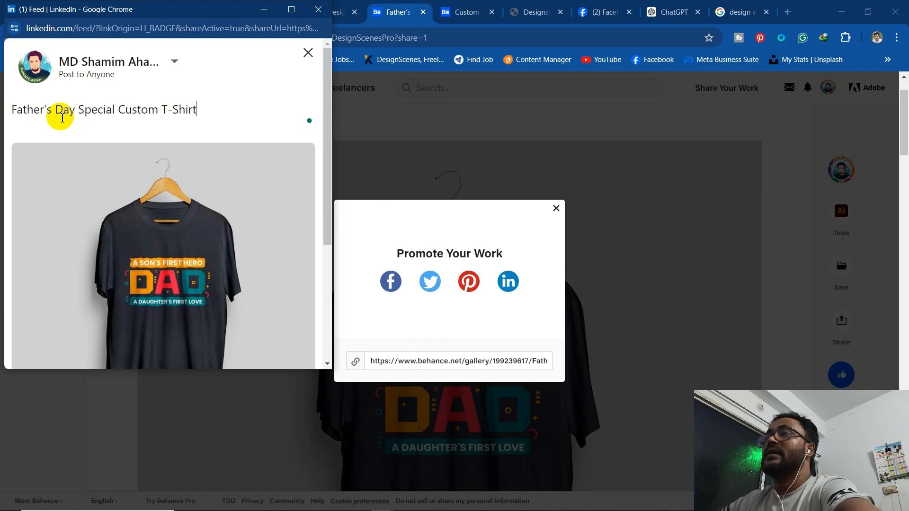
text( Design)
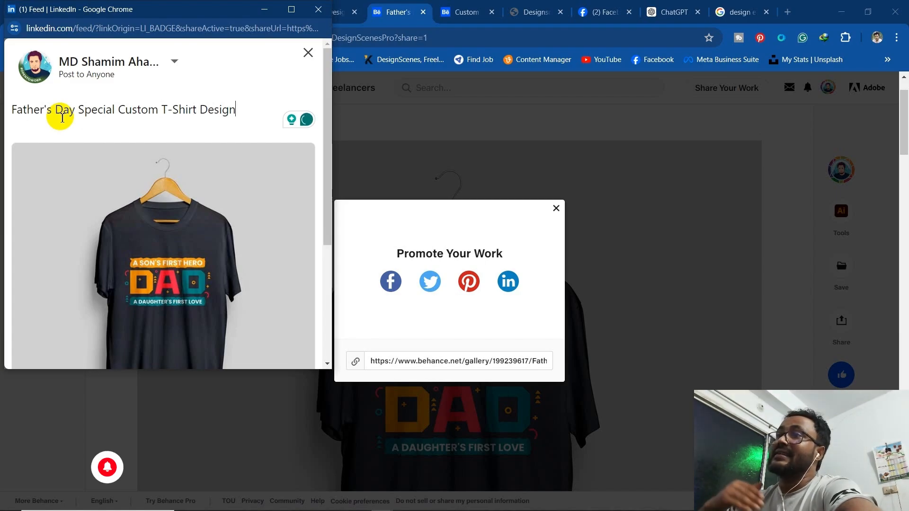
text(Idea)
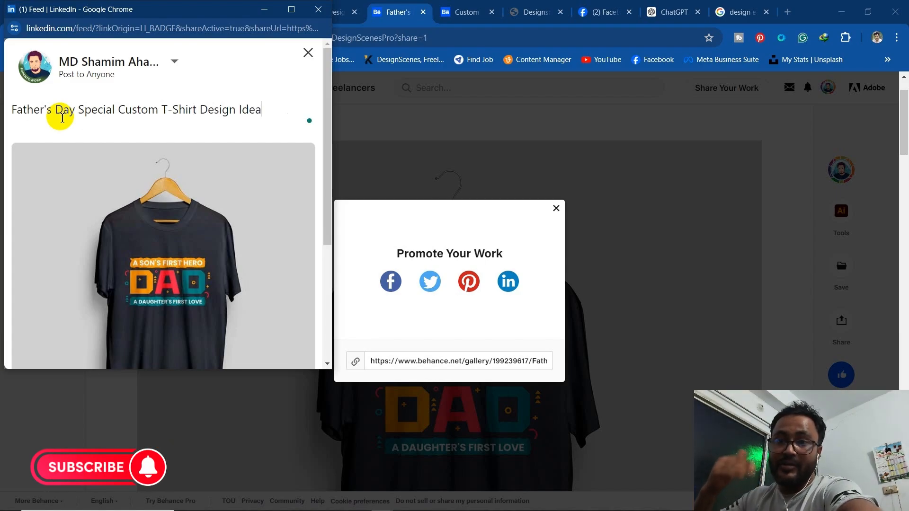
text(s.)
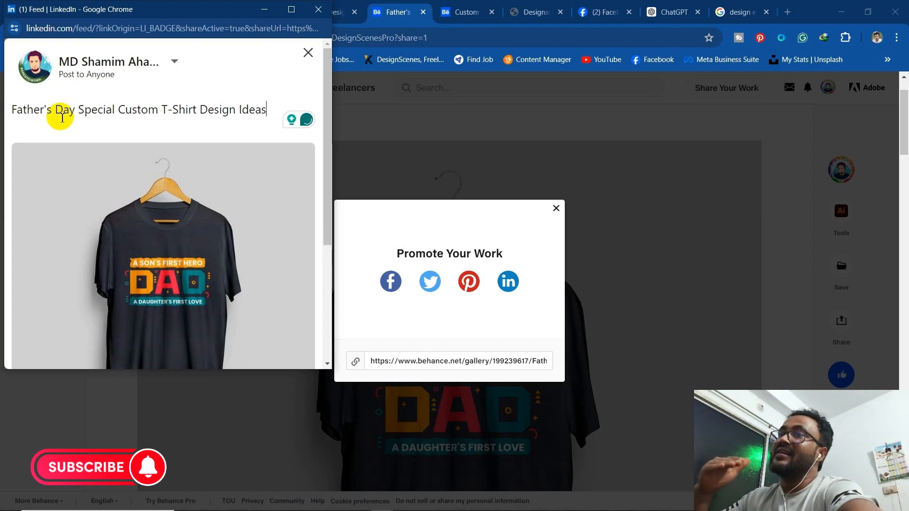
Below the post text, leave a blank line and add the hashtags #Fathersday and #TshirtDesign
key(Return)
key(Return)
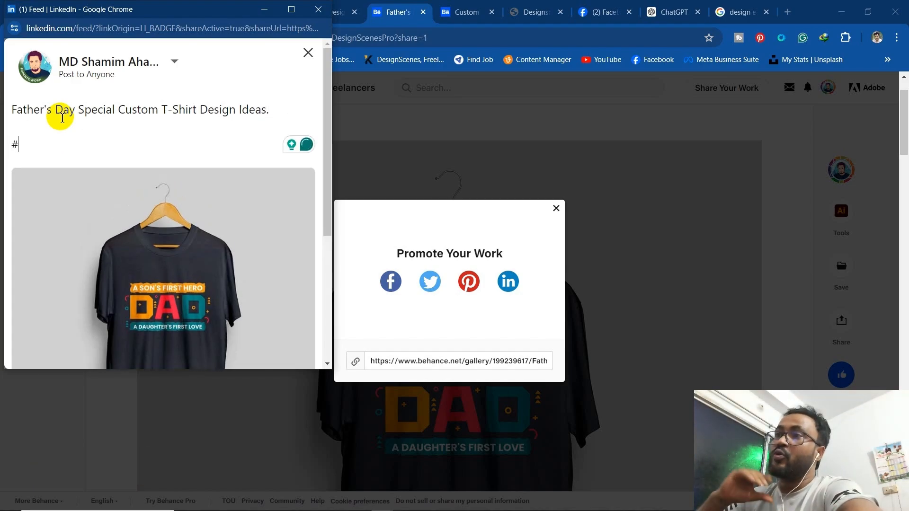
text(#)
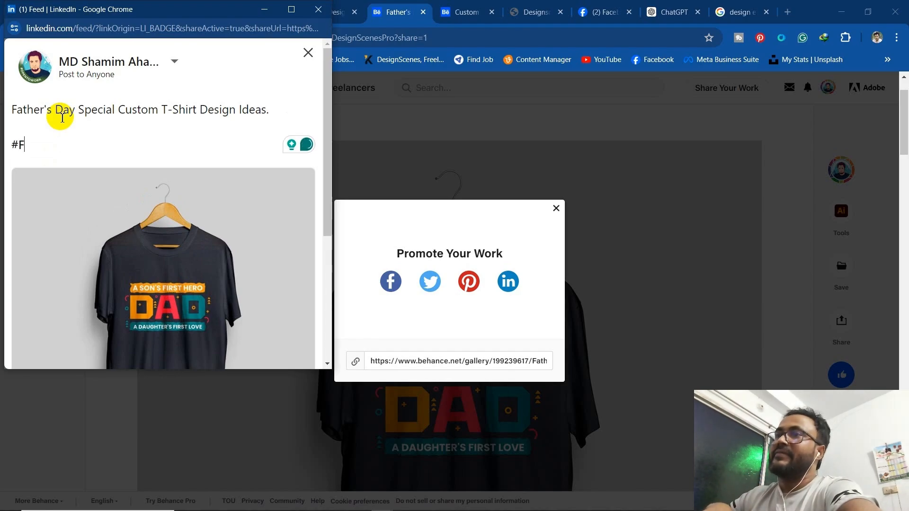
text(Father'sDa)
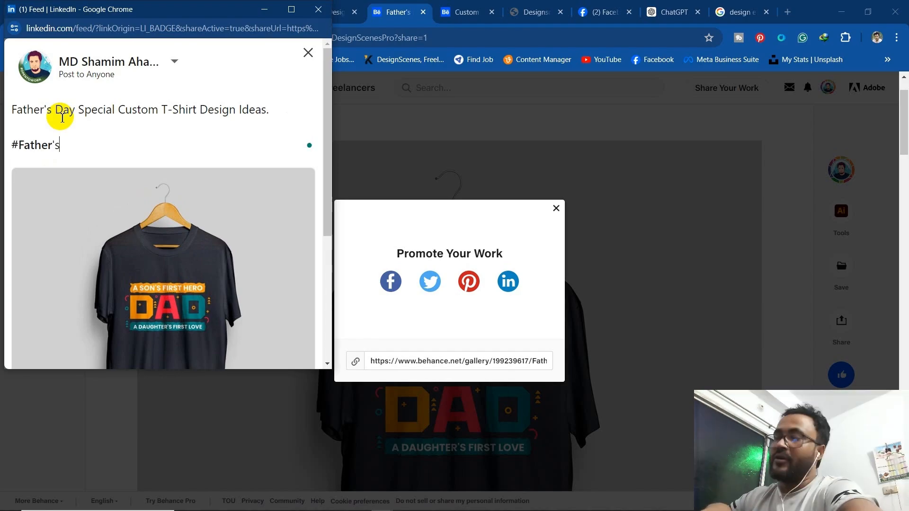
key(BackSpace)
key(BackSpace)
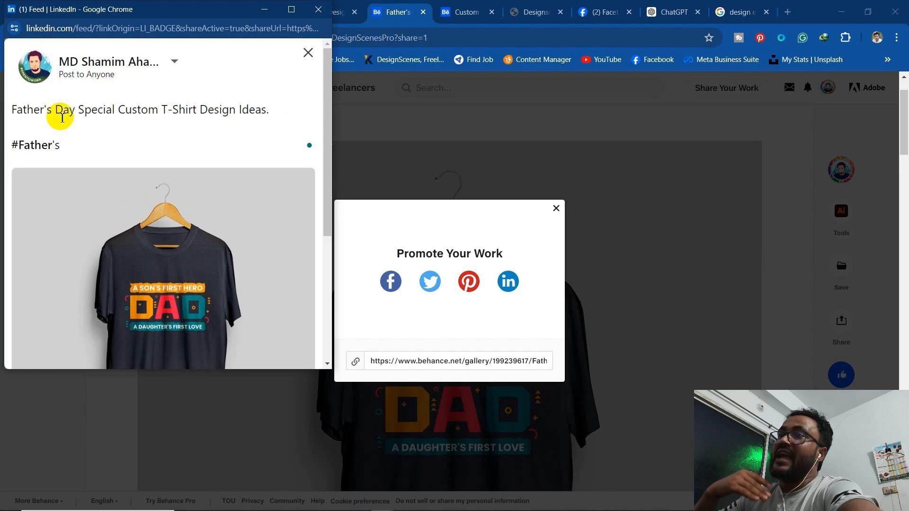
text(sday)
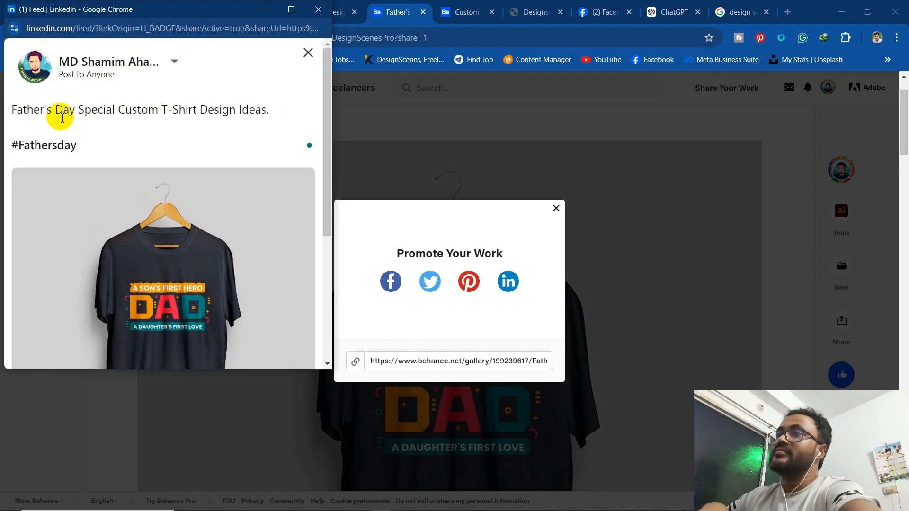
text( #)
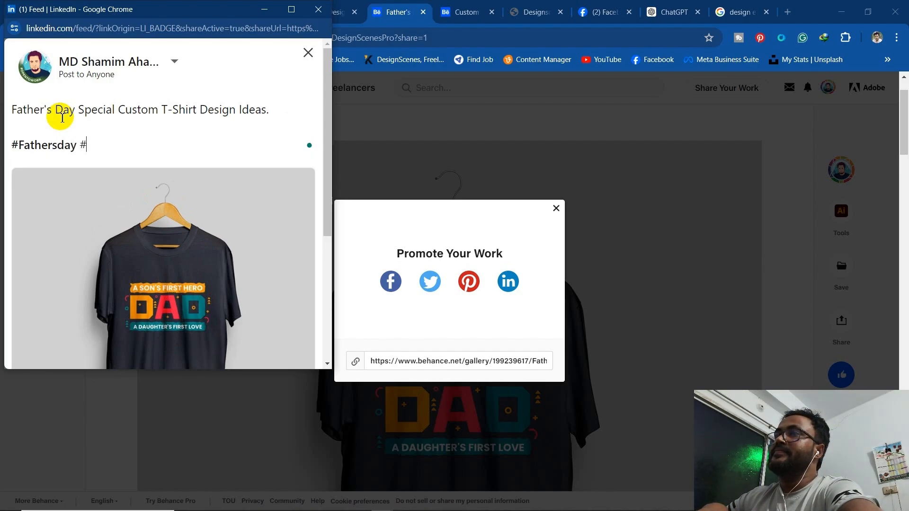
text(Tshirt)
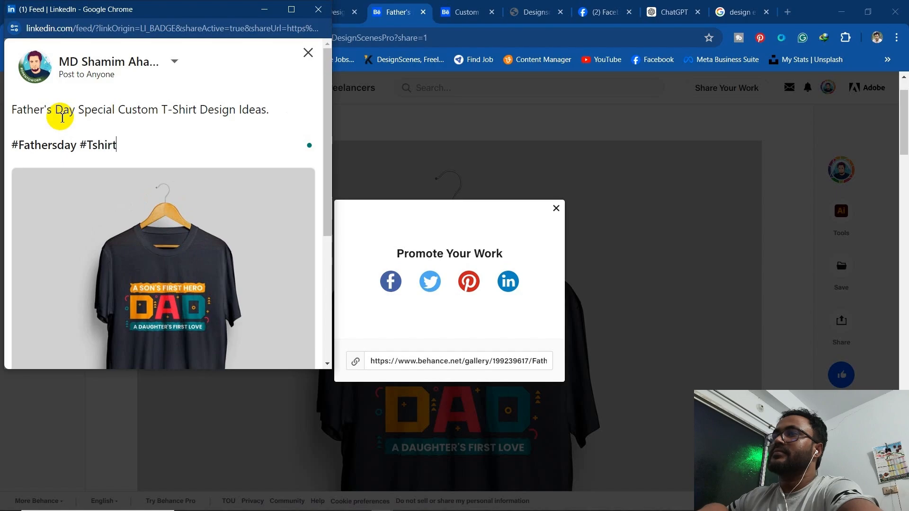
text(Design)
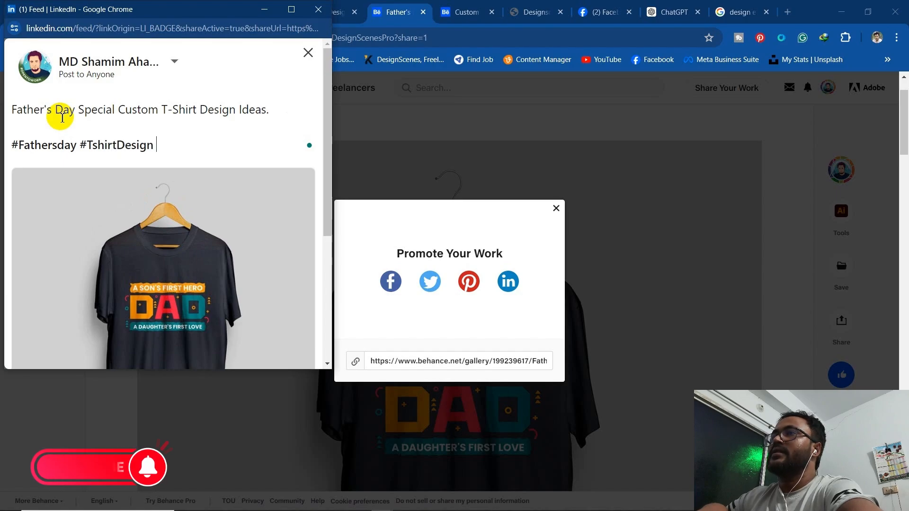
Continue the post's hashtags with #graphicsDesign, #CustomTshirt and #CustomDesign
text( #graphi)
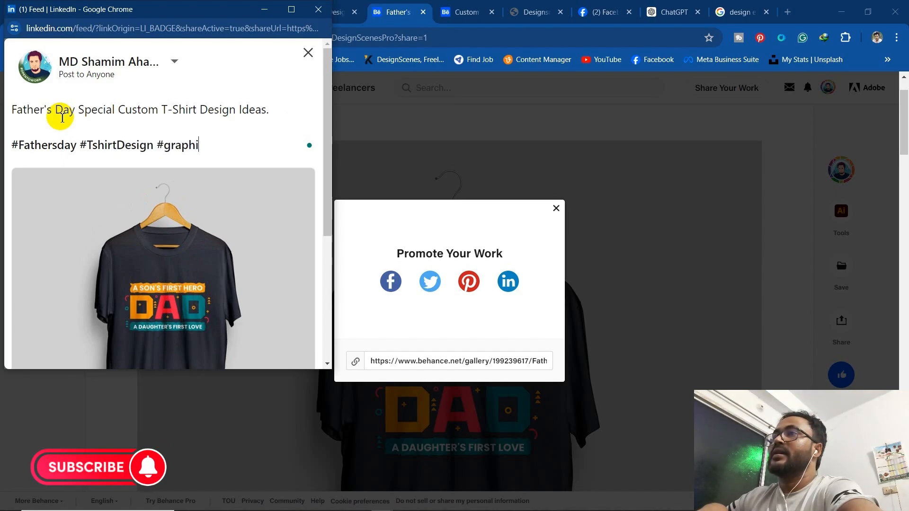
text(csDesig)
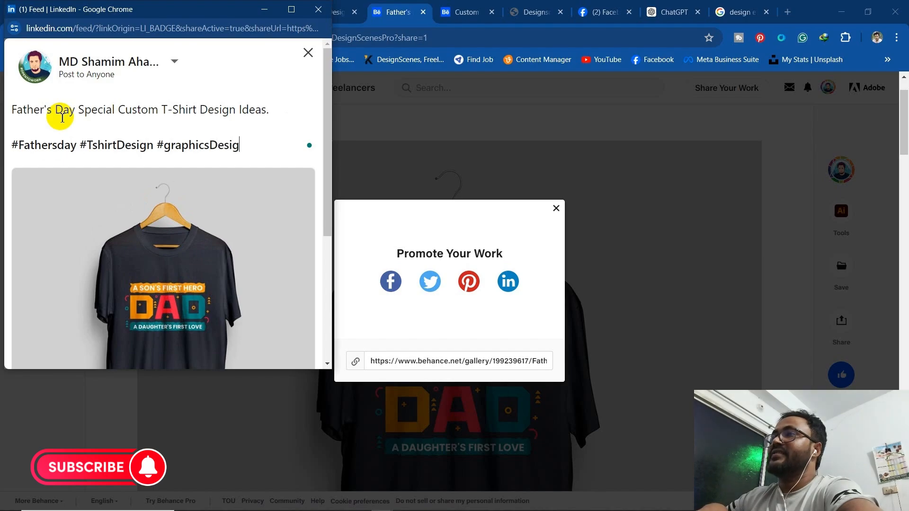
text(n #)
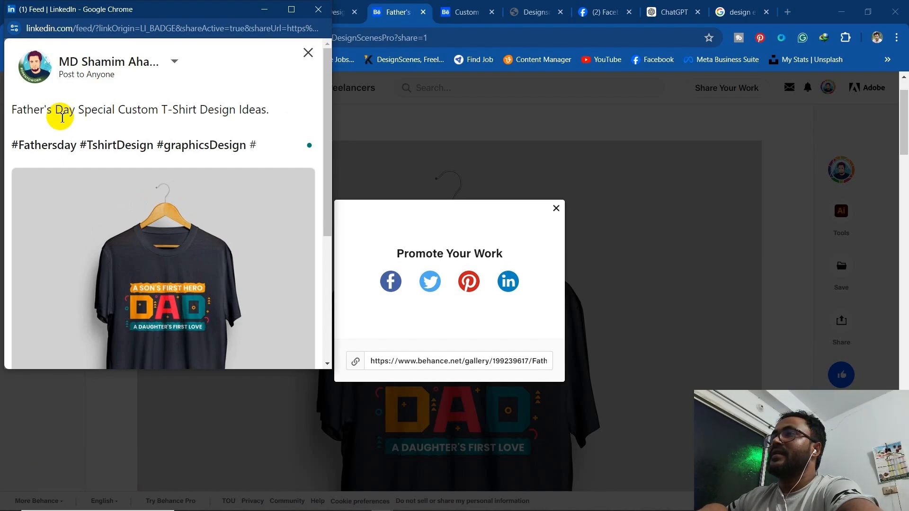
text(Custom)
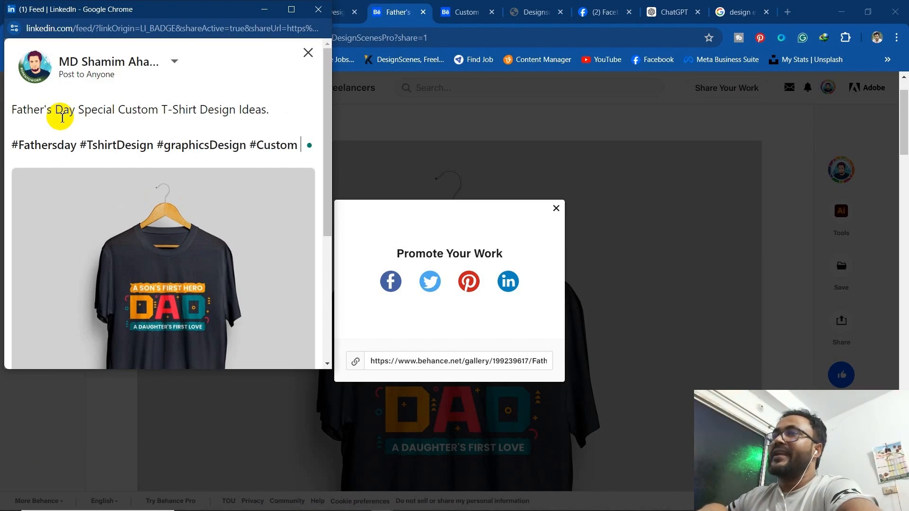
text(Tshir)
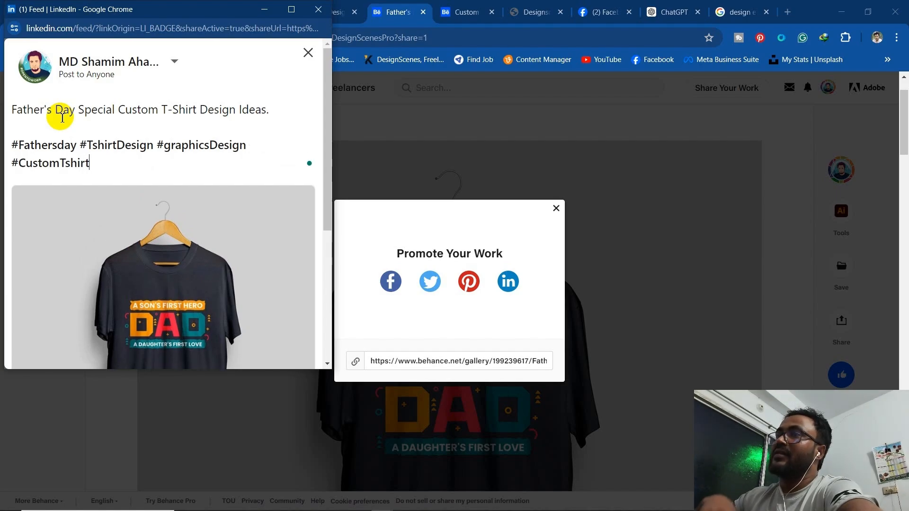
text(t #Cu)
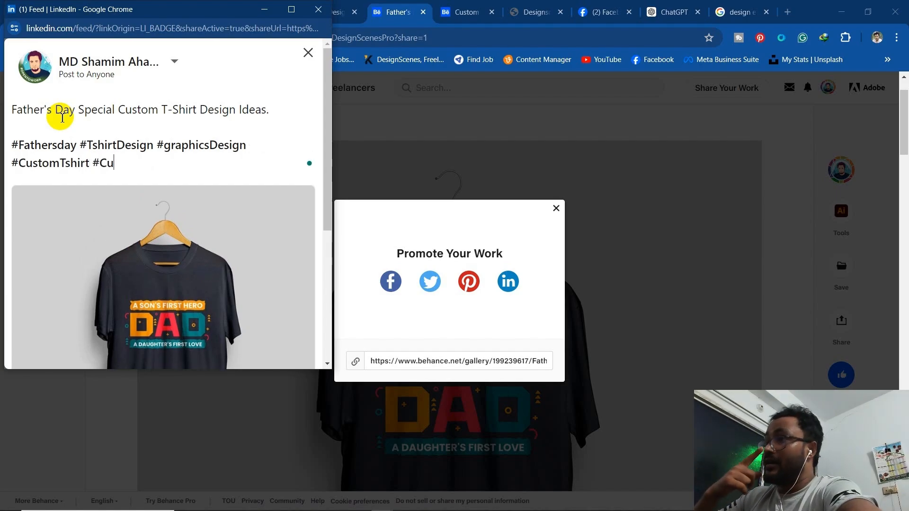
text(stomDesign #gr)
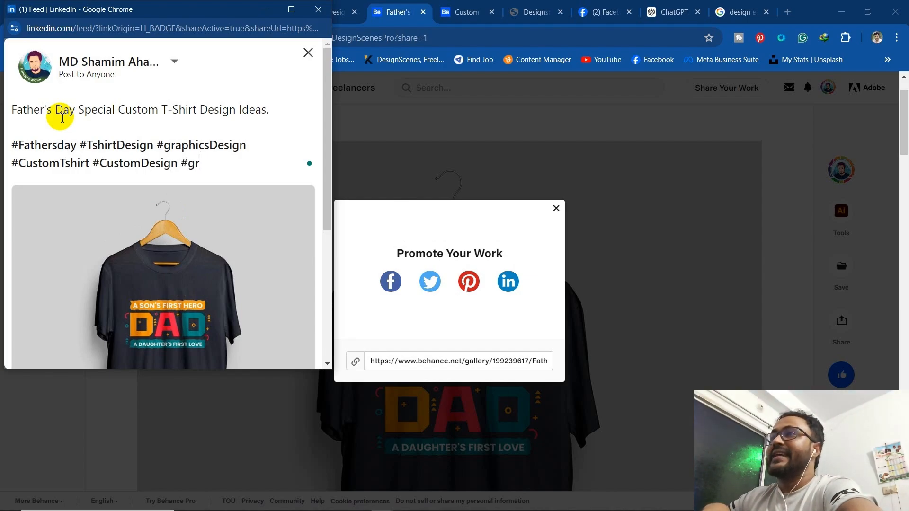
Complete the hashtag list with #graphicDesigner, #Designer, #SeniorDesigner and #ExperienceDesigner
text(aphicDesig)
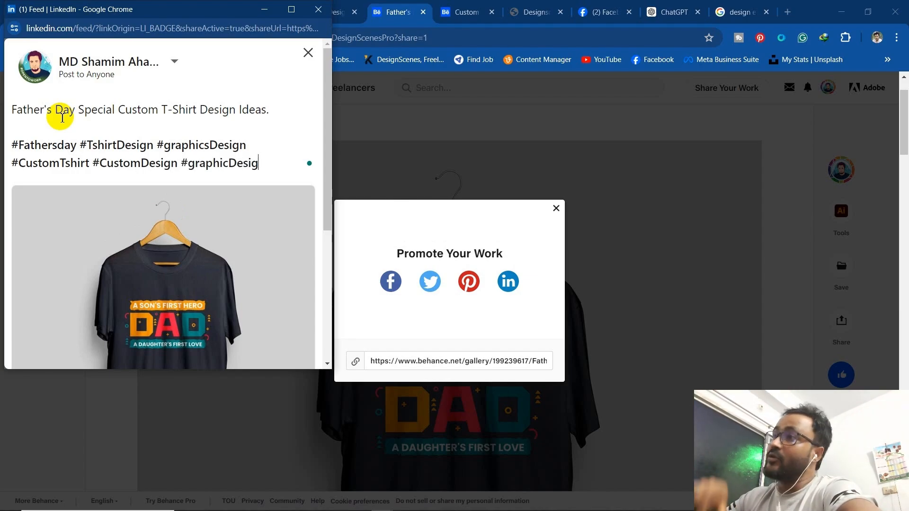
text(ner #)
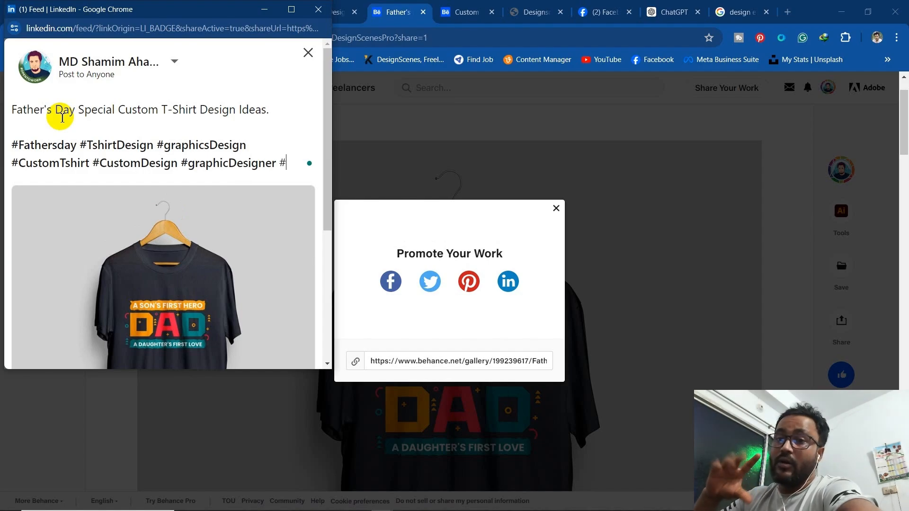
text(Designer )
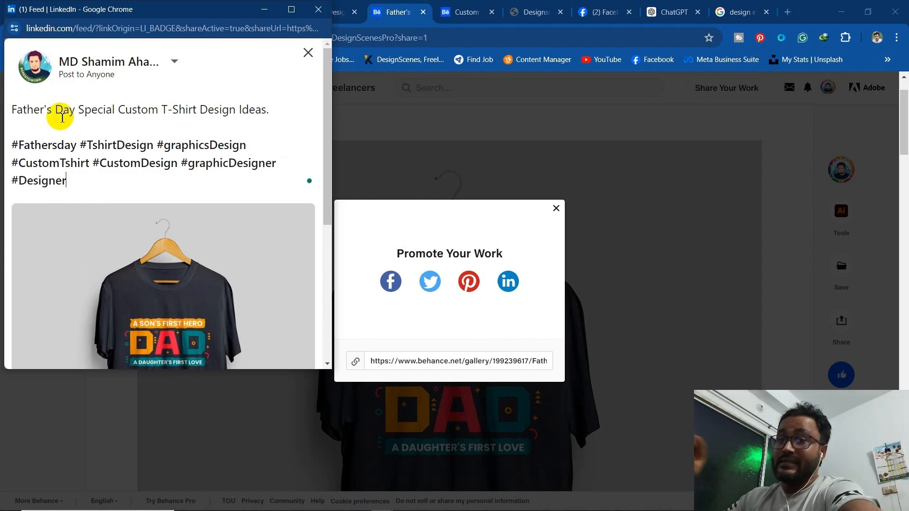
text(#Se)
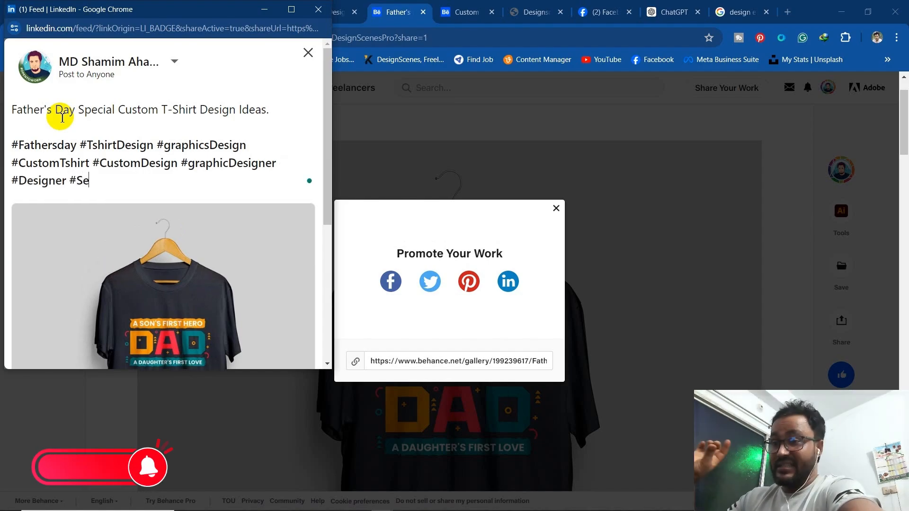
text(nior)
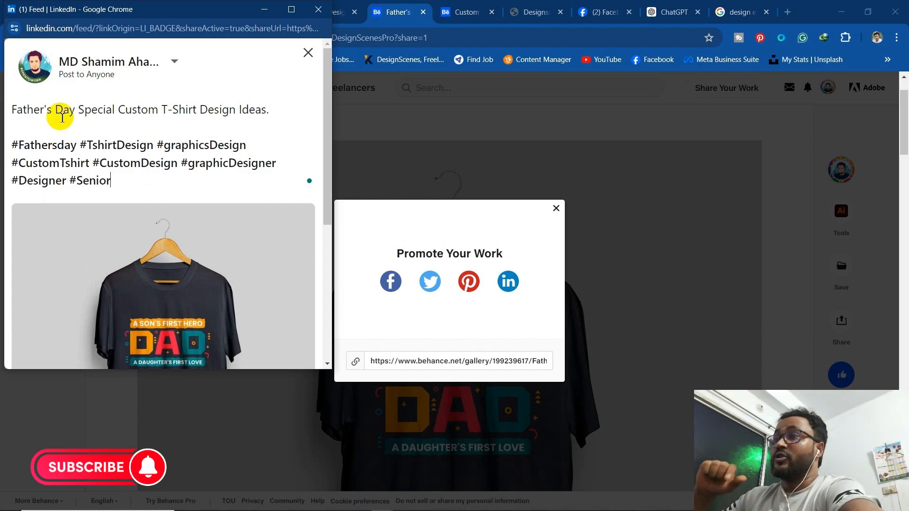
text(Design)
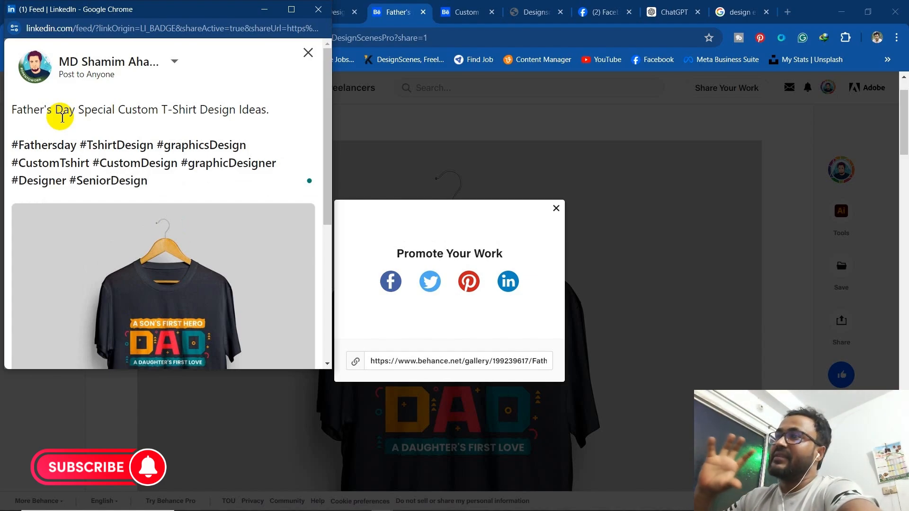
text(er #ExperienceDesigner)
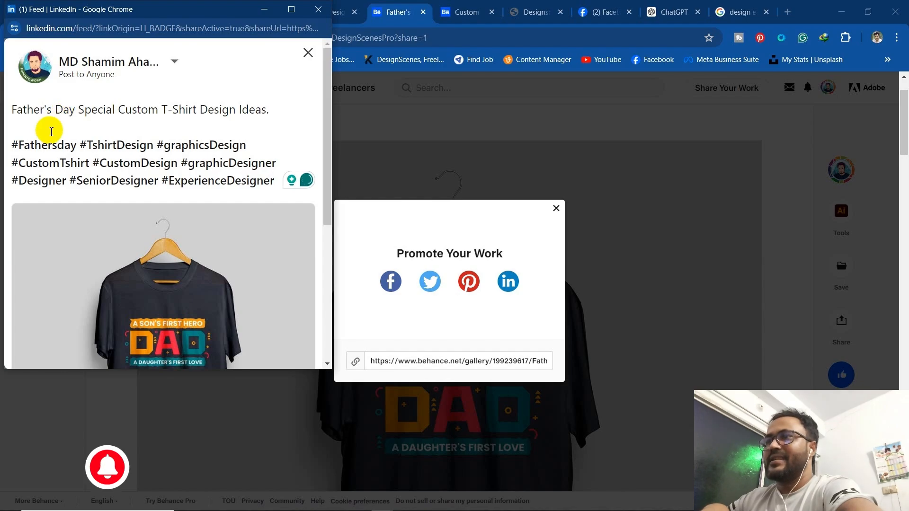
Publish the LinkedIn post and also share it on the DesignScenesPro page without additional text
scroll(178, 256, down, 5)
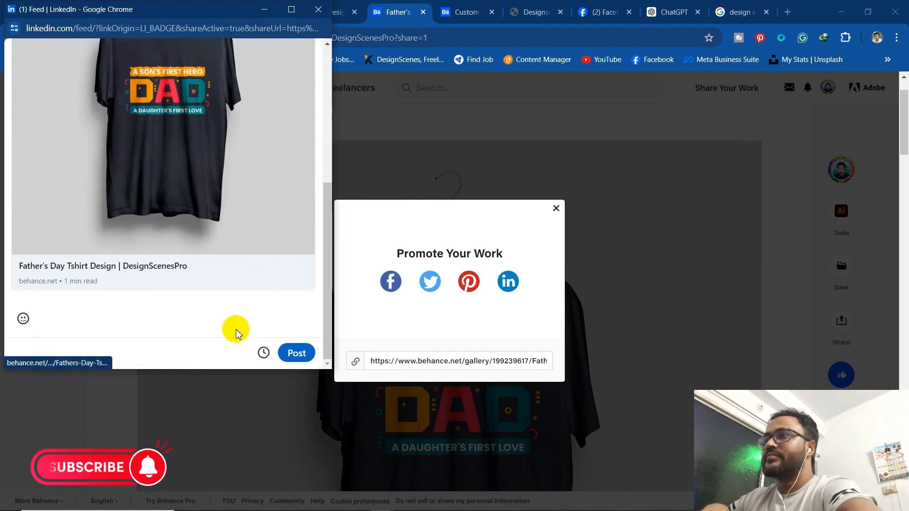
click(296, 353)
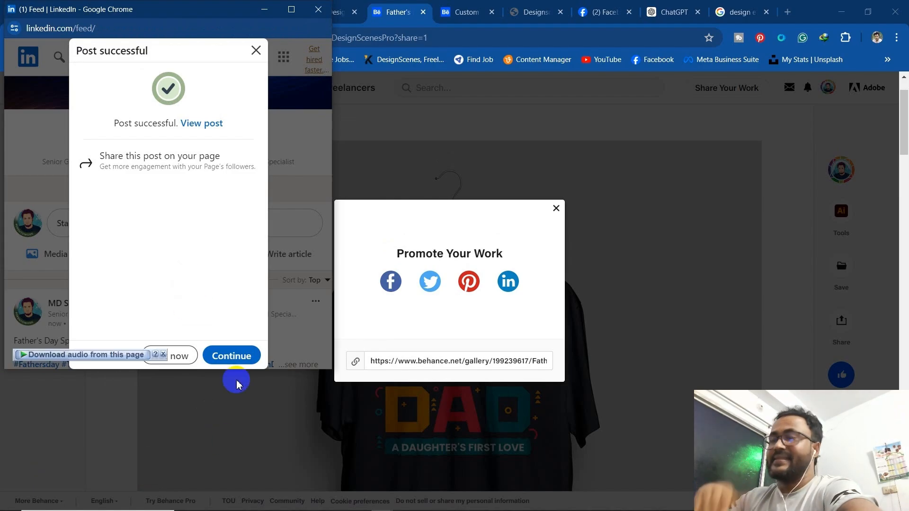
click(243, 359)
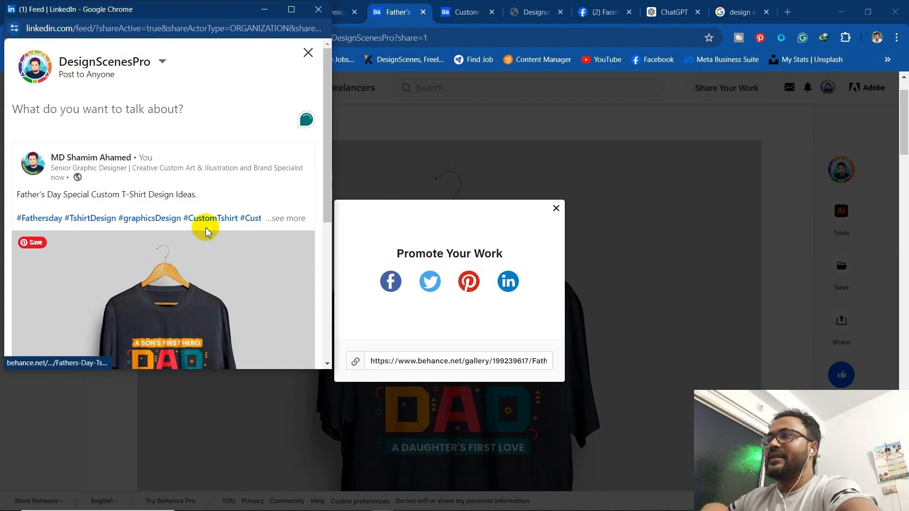
scroll(215, 293, down, 4)
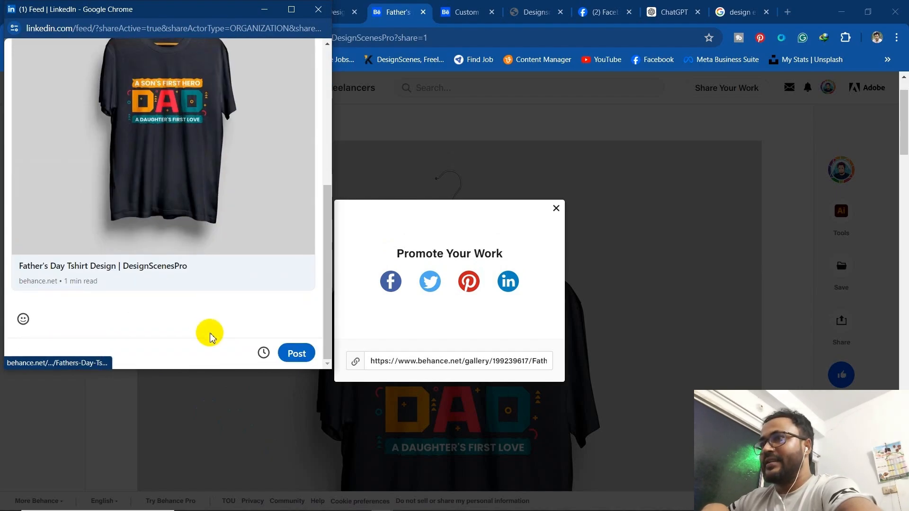
click(298, 355)
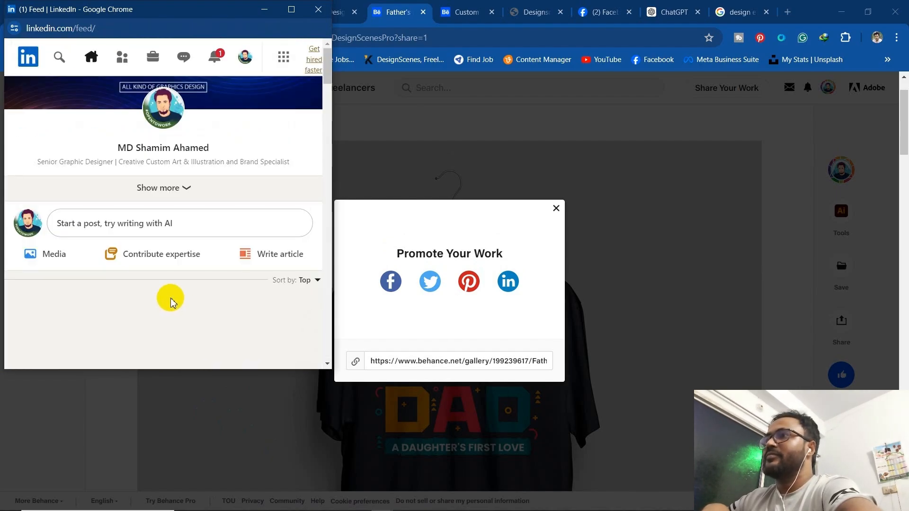
scroll(171, 299, down, 10)
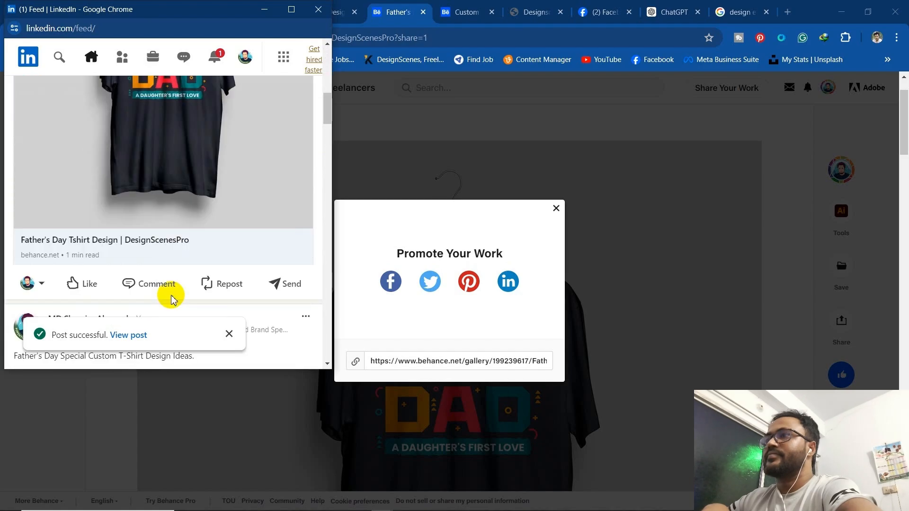